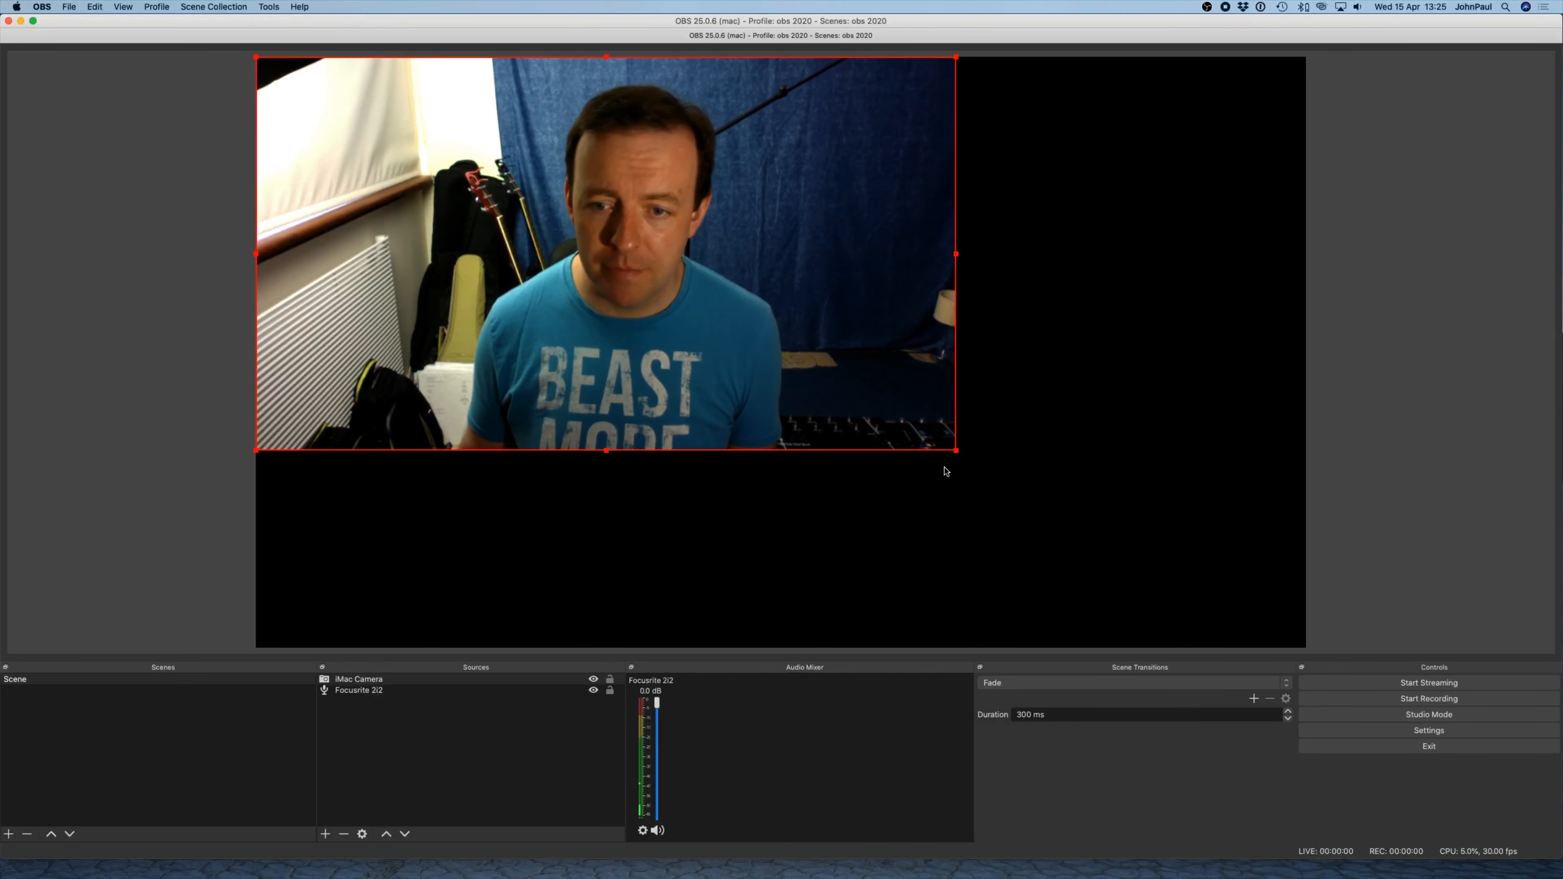
- Scale the iMac Camera source so it fills the whole canvas, and lock it in place
left_click_drag(956, 450, 513, 167)
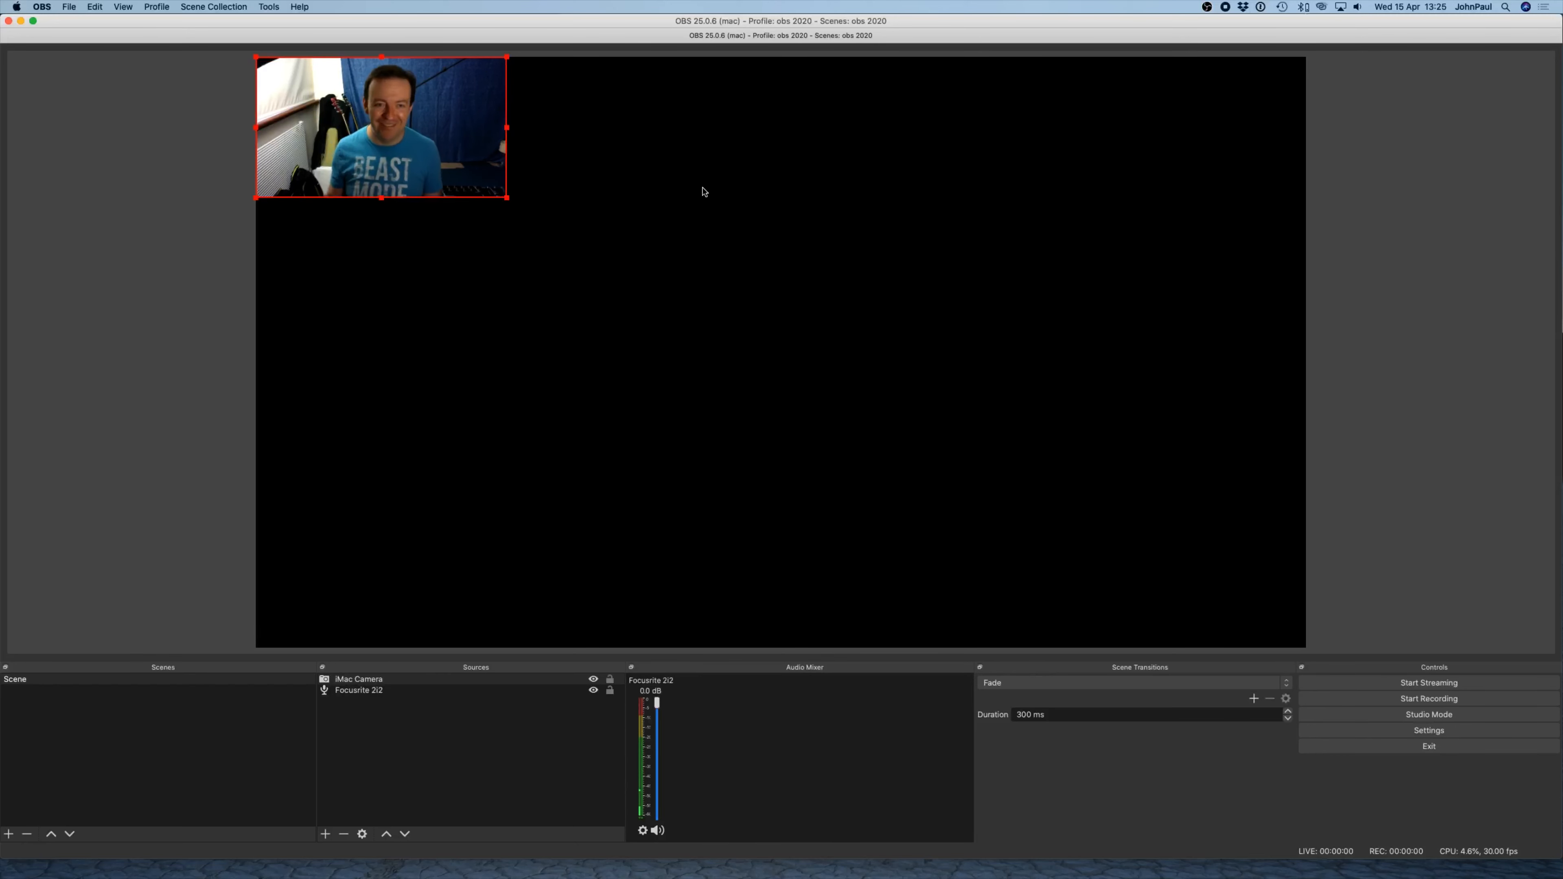
left_click_drag(506, 198, 1308, 594)
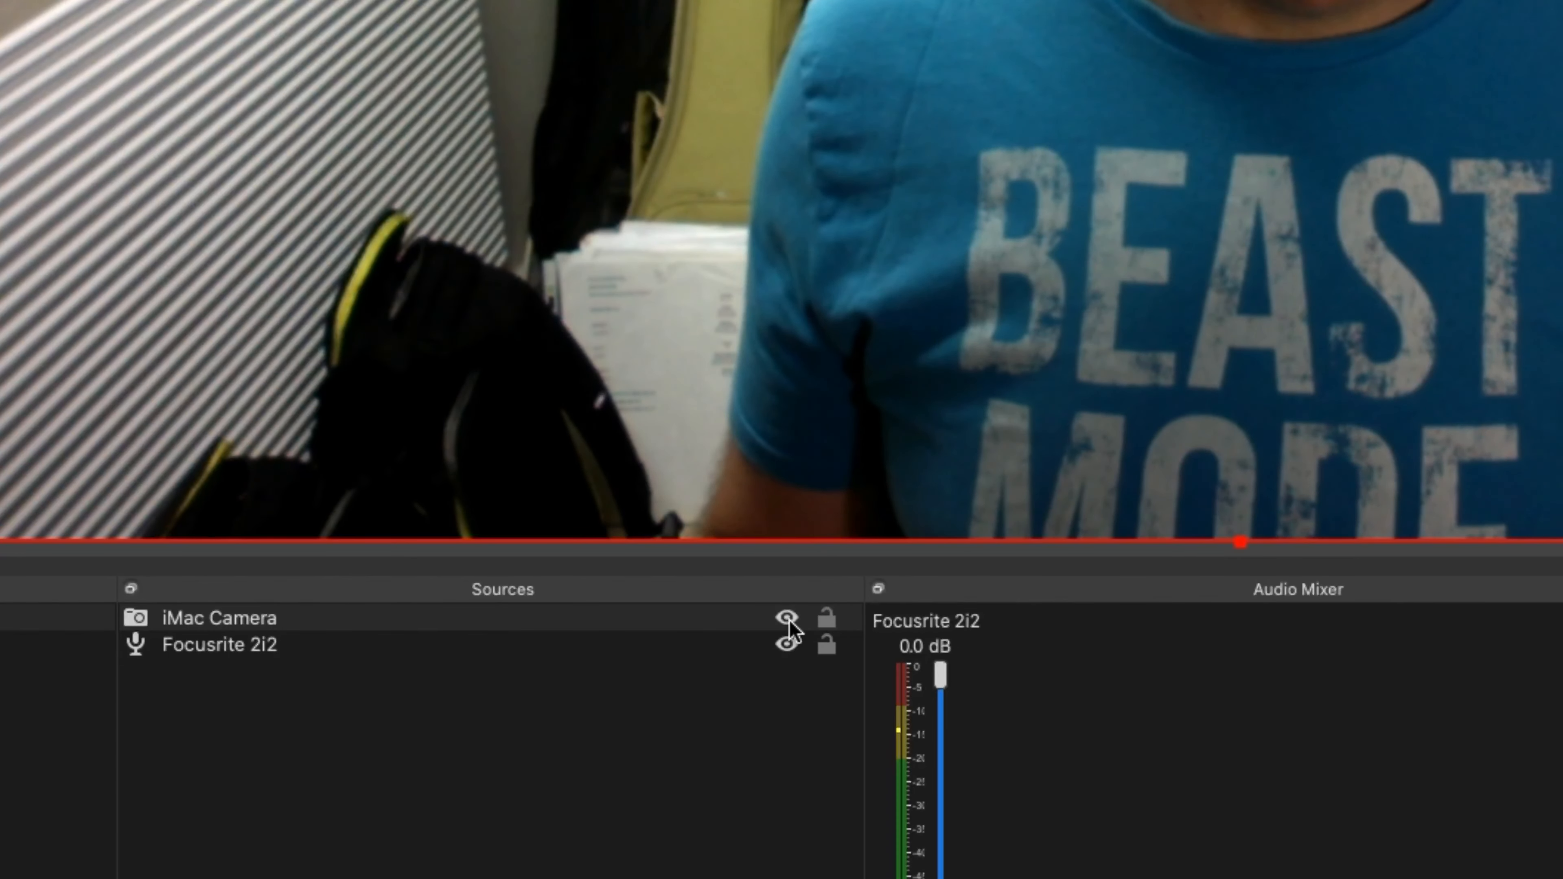
left_click(828, 624)
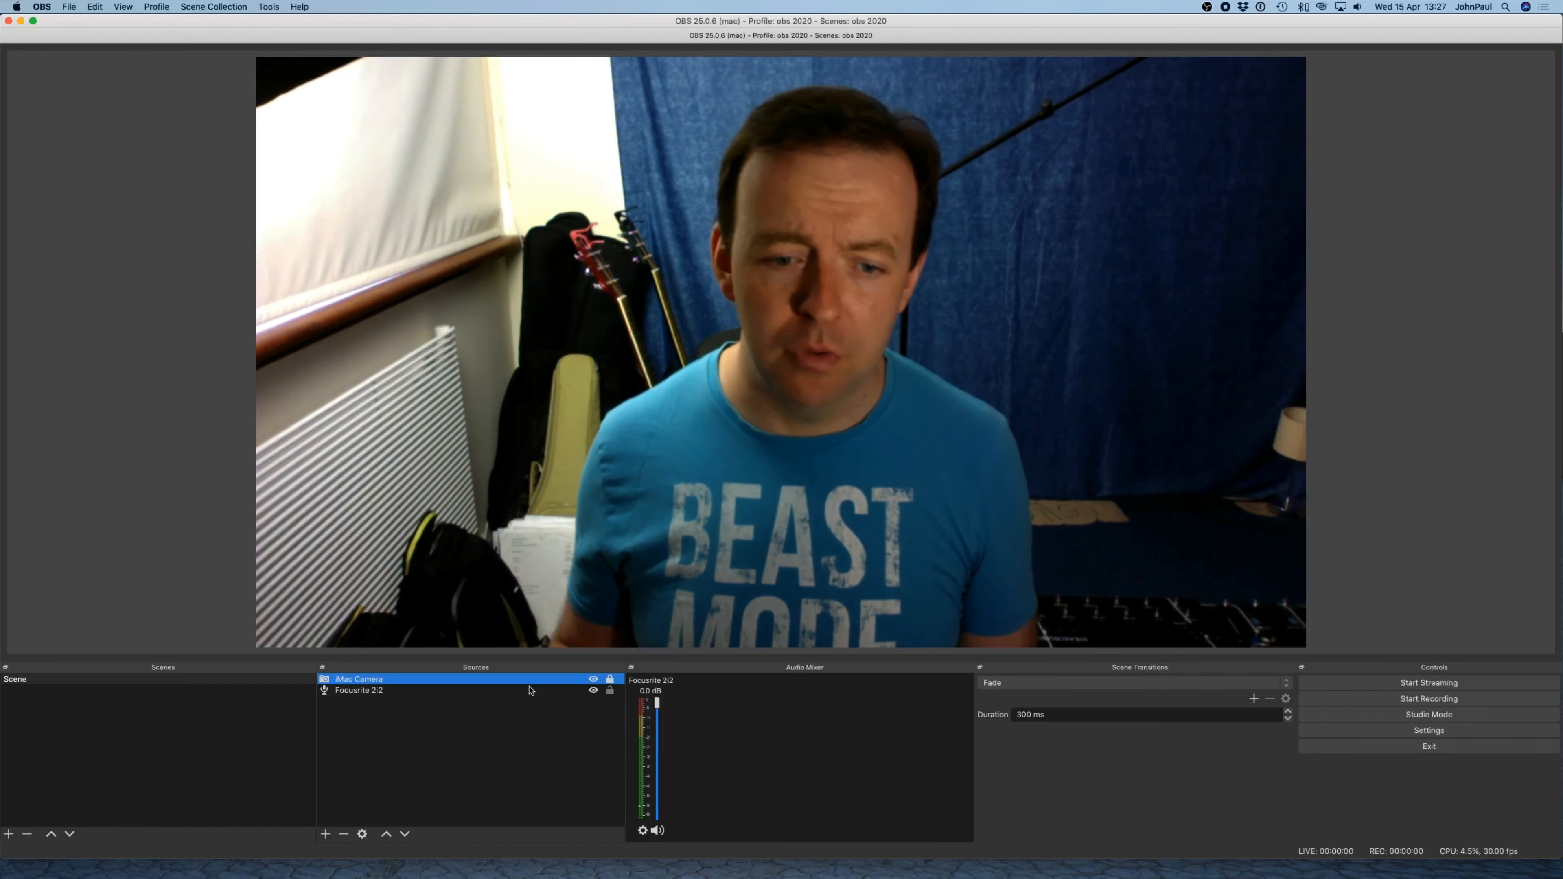
- Toggle the iMac Camera source's visibility off and back on
left_click(593, 680)
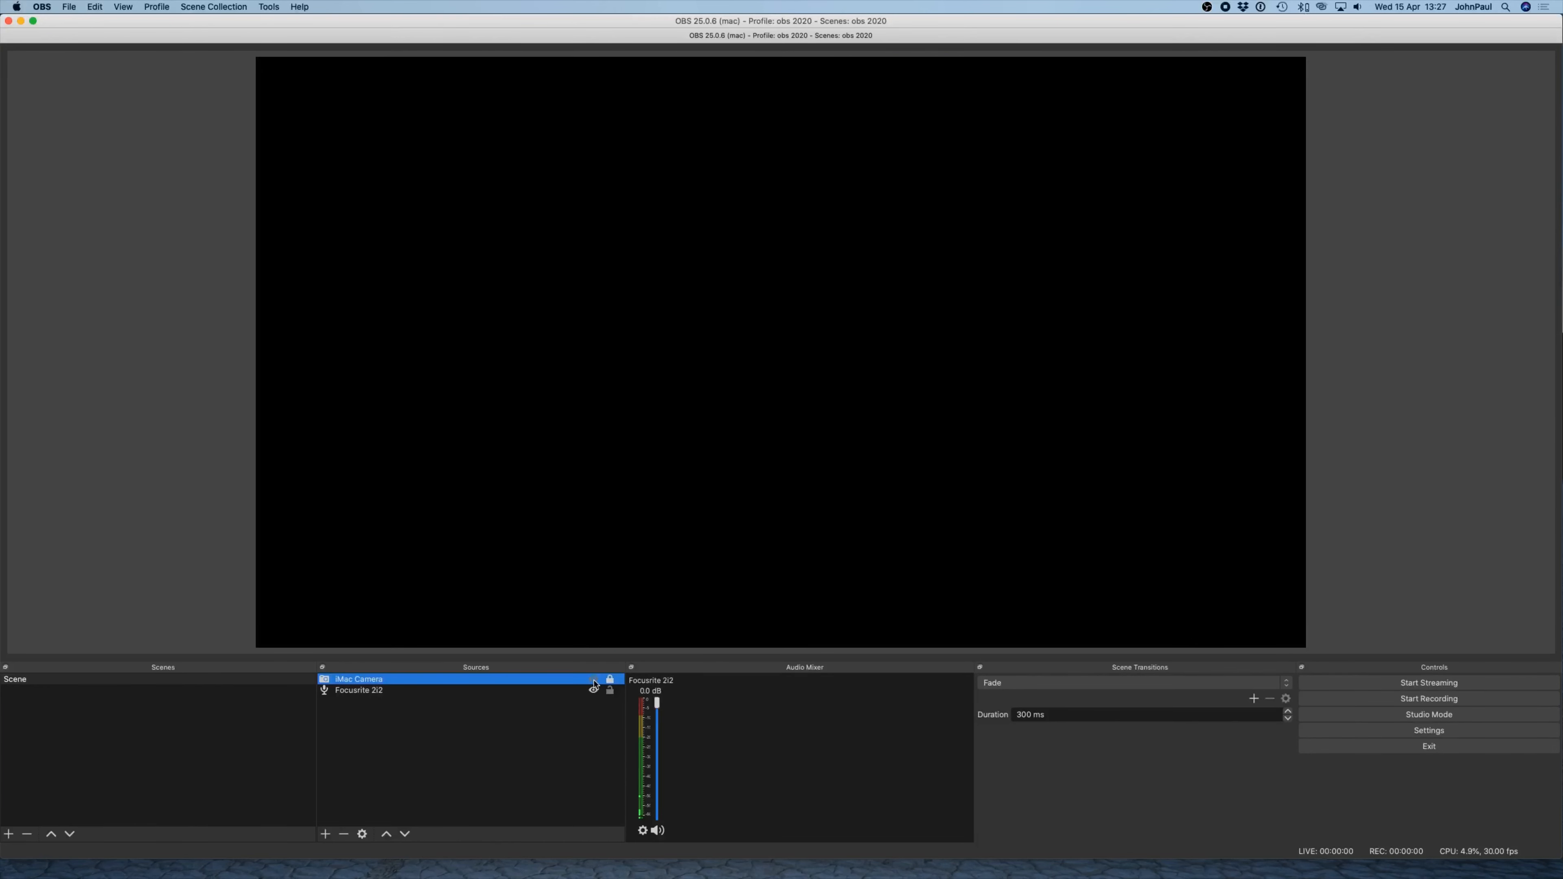
left_click(594, 680)
left_click(594, 680)
left_click(594, 681)
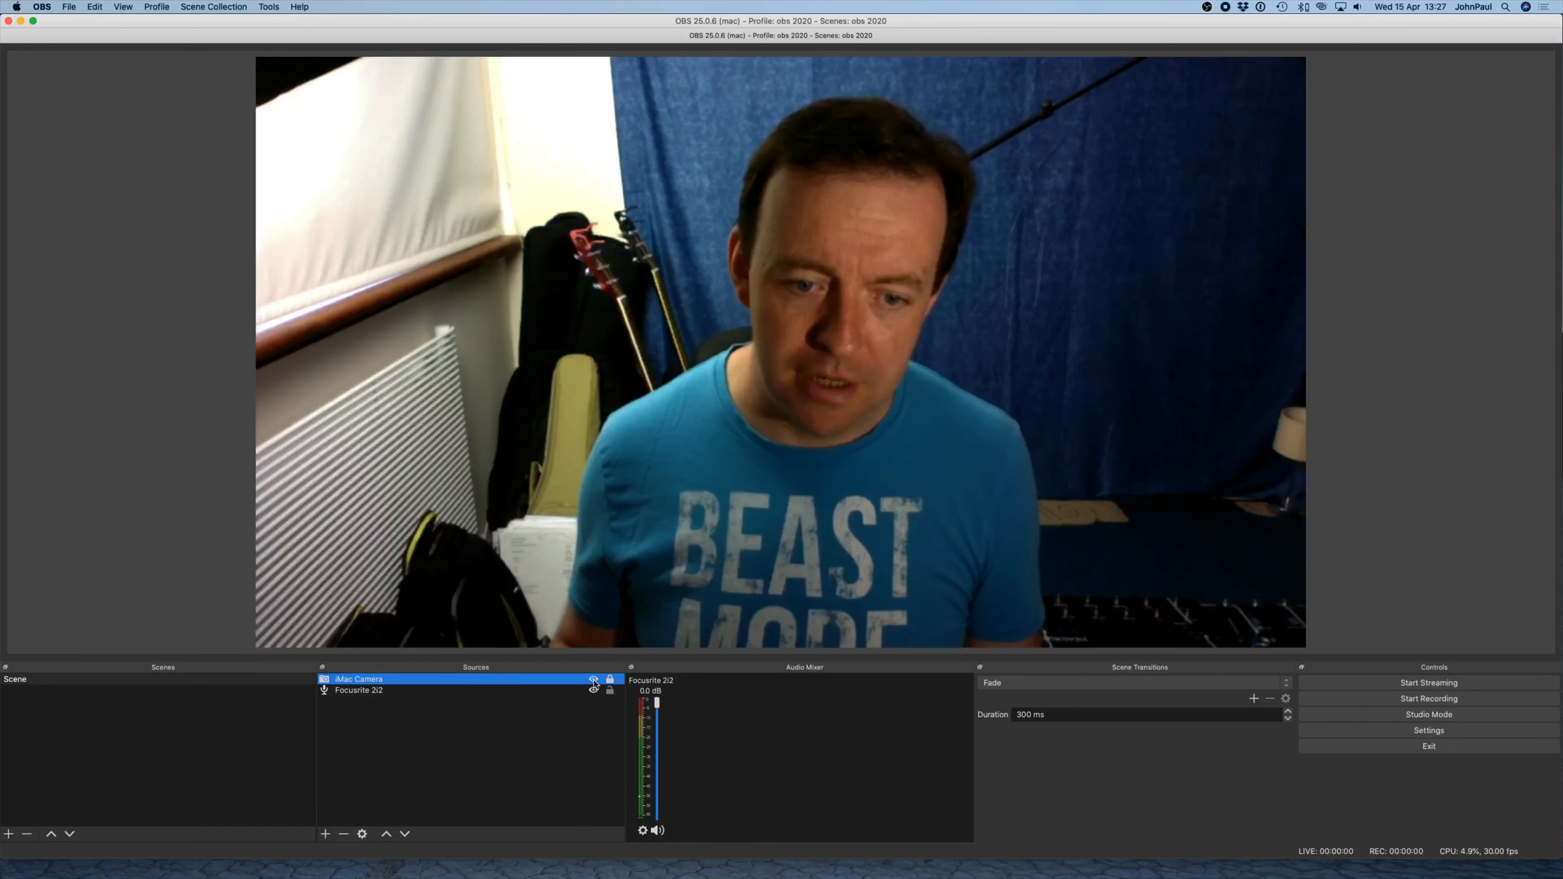
- Add a new Text (FreeType 2) source named "ticker" to the scene
left_click(342, 811)
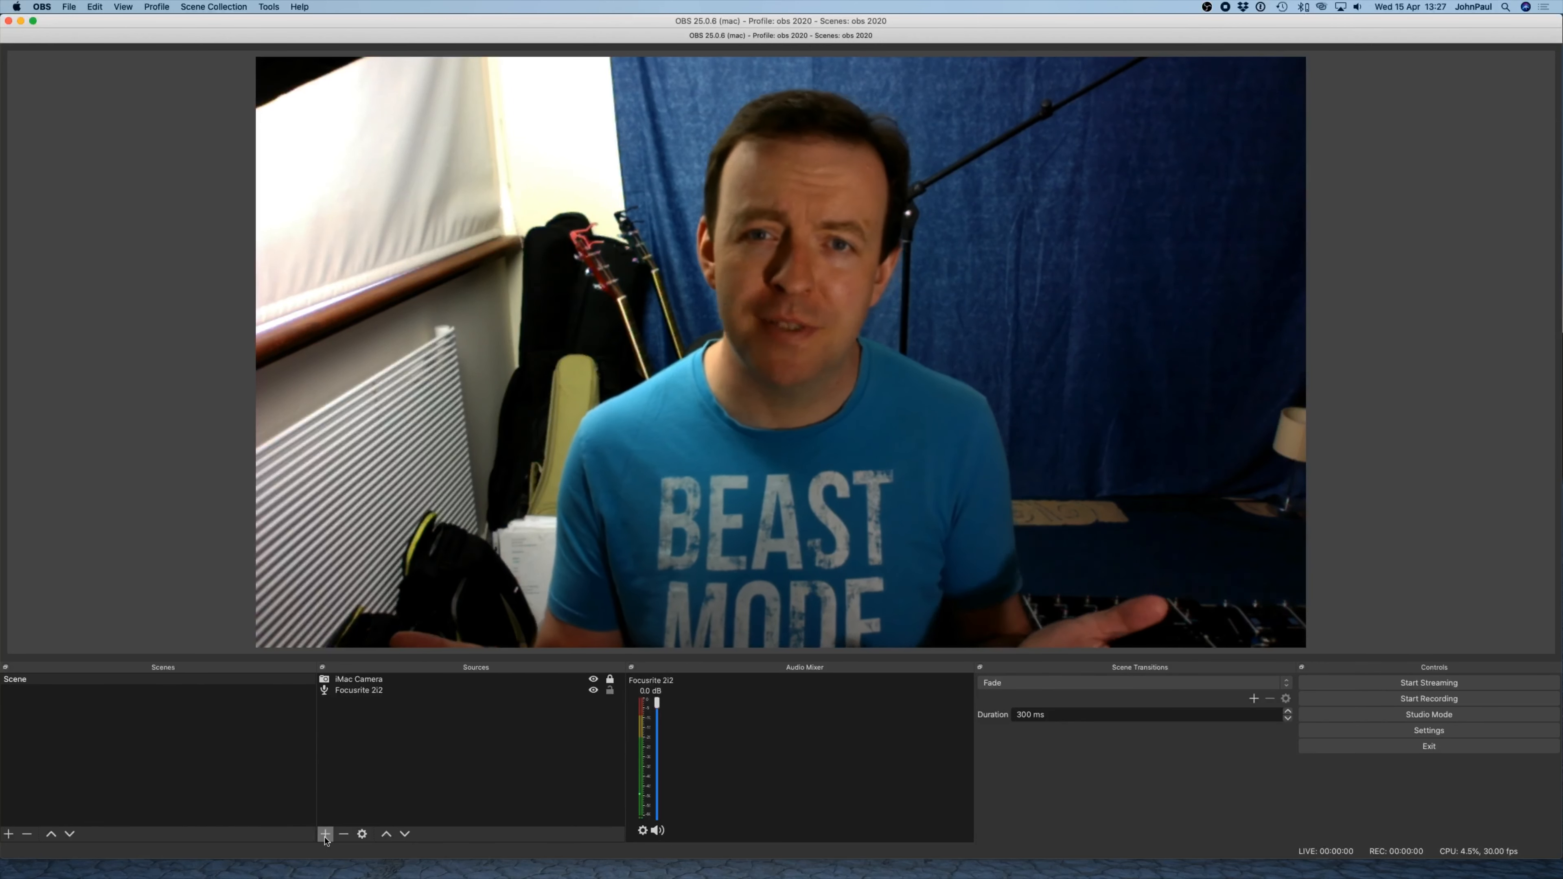
left_click(326, 837)
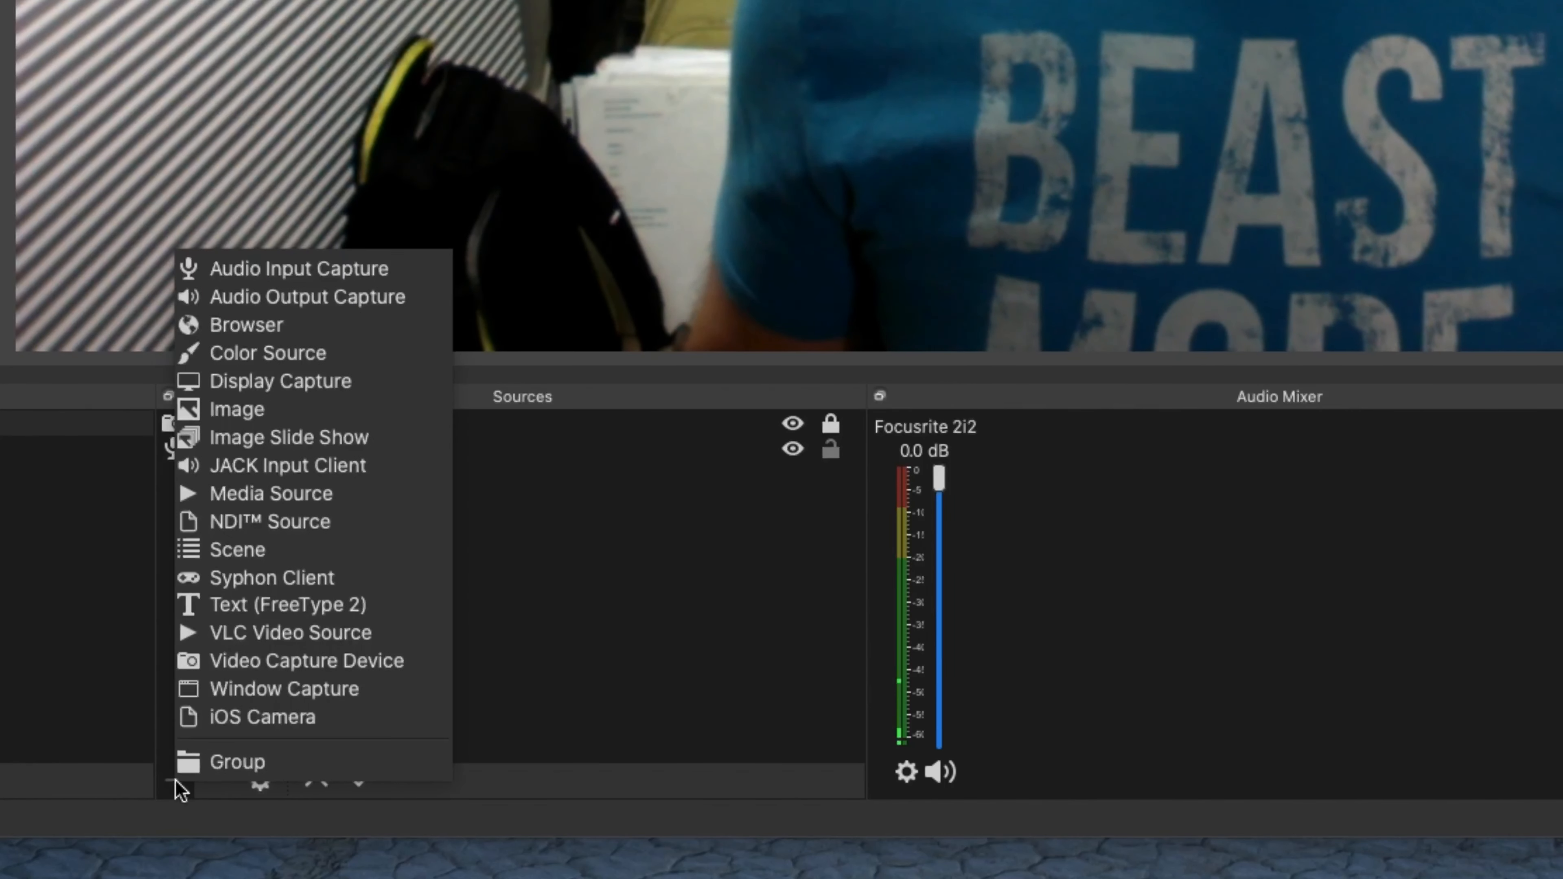
left_click(268, 605)
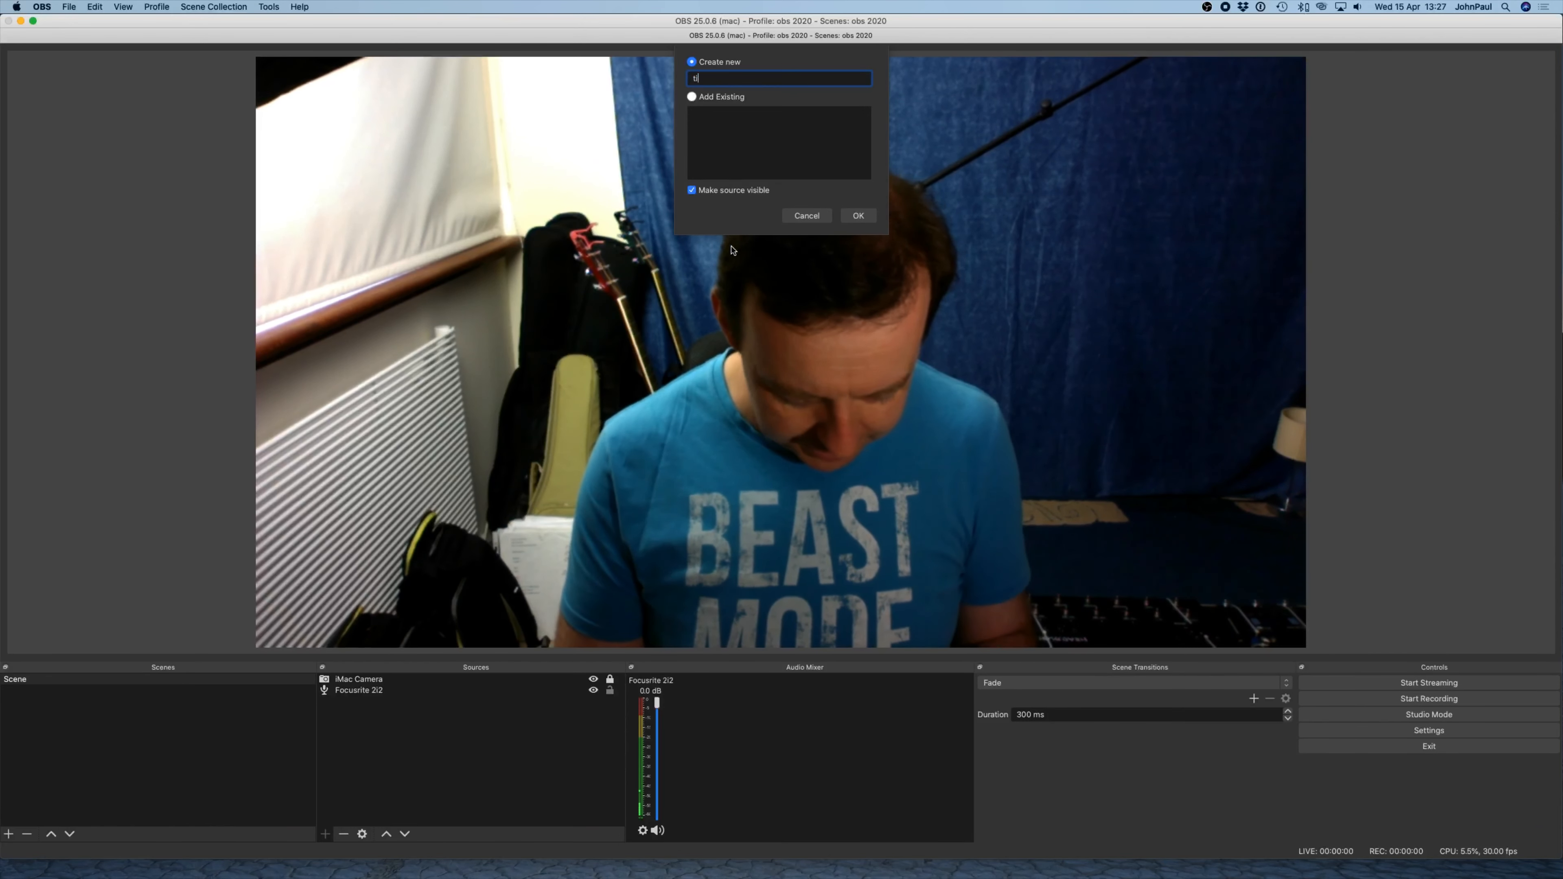
key("Return")
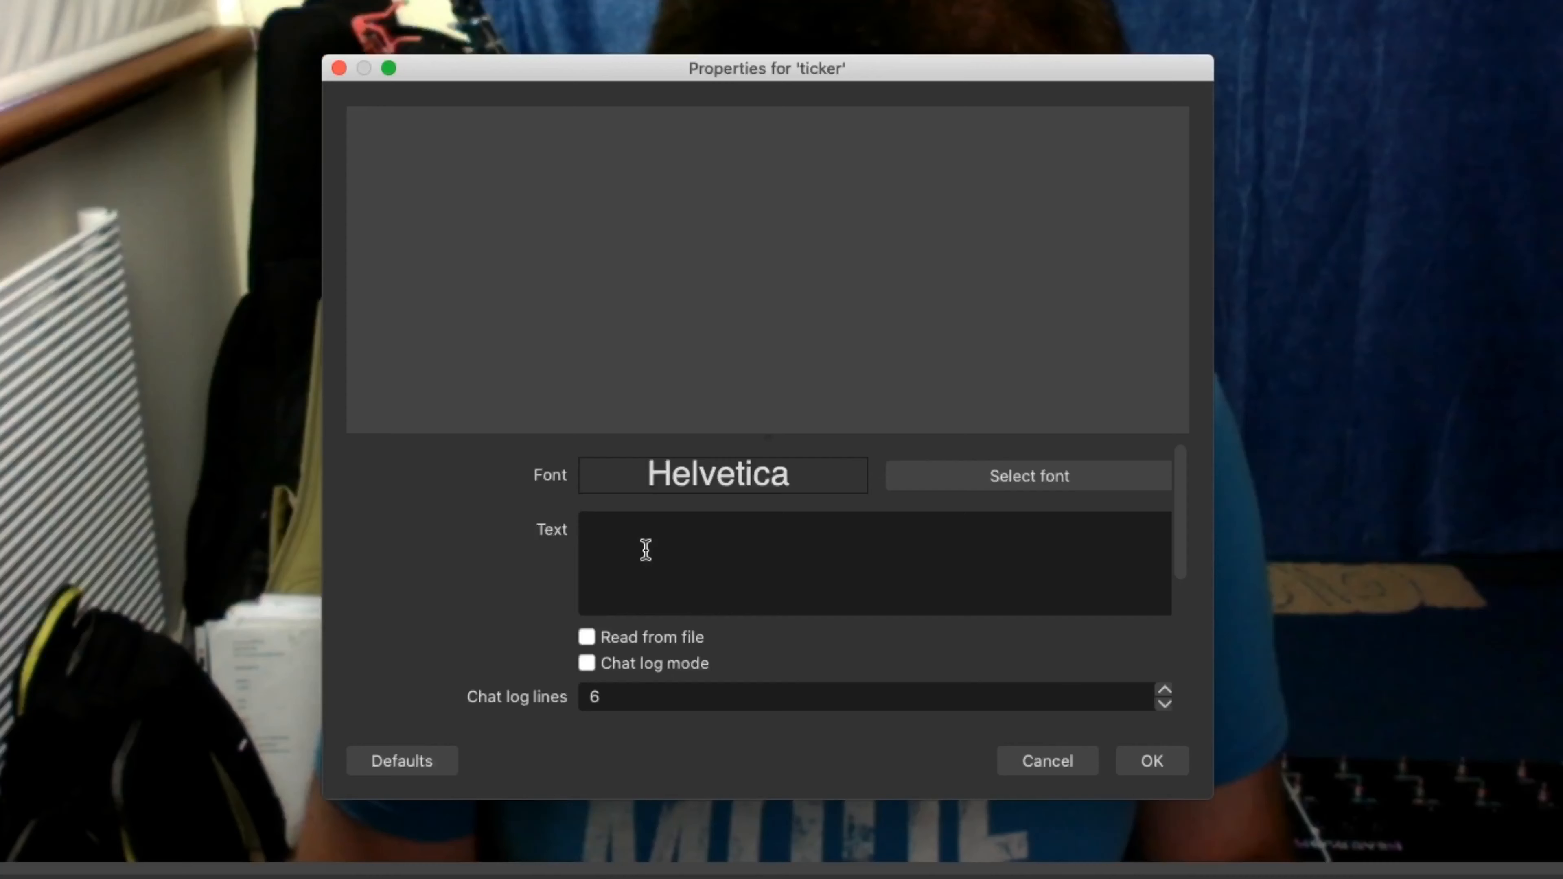
- Set the ticker text to "hello from JP - Live - buy me a coffe at buymeacoffe.com/" followed by the creator's page handle
type("helo")
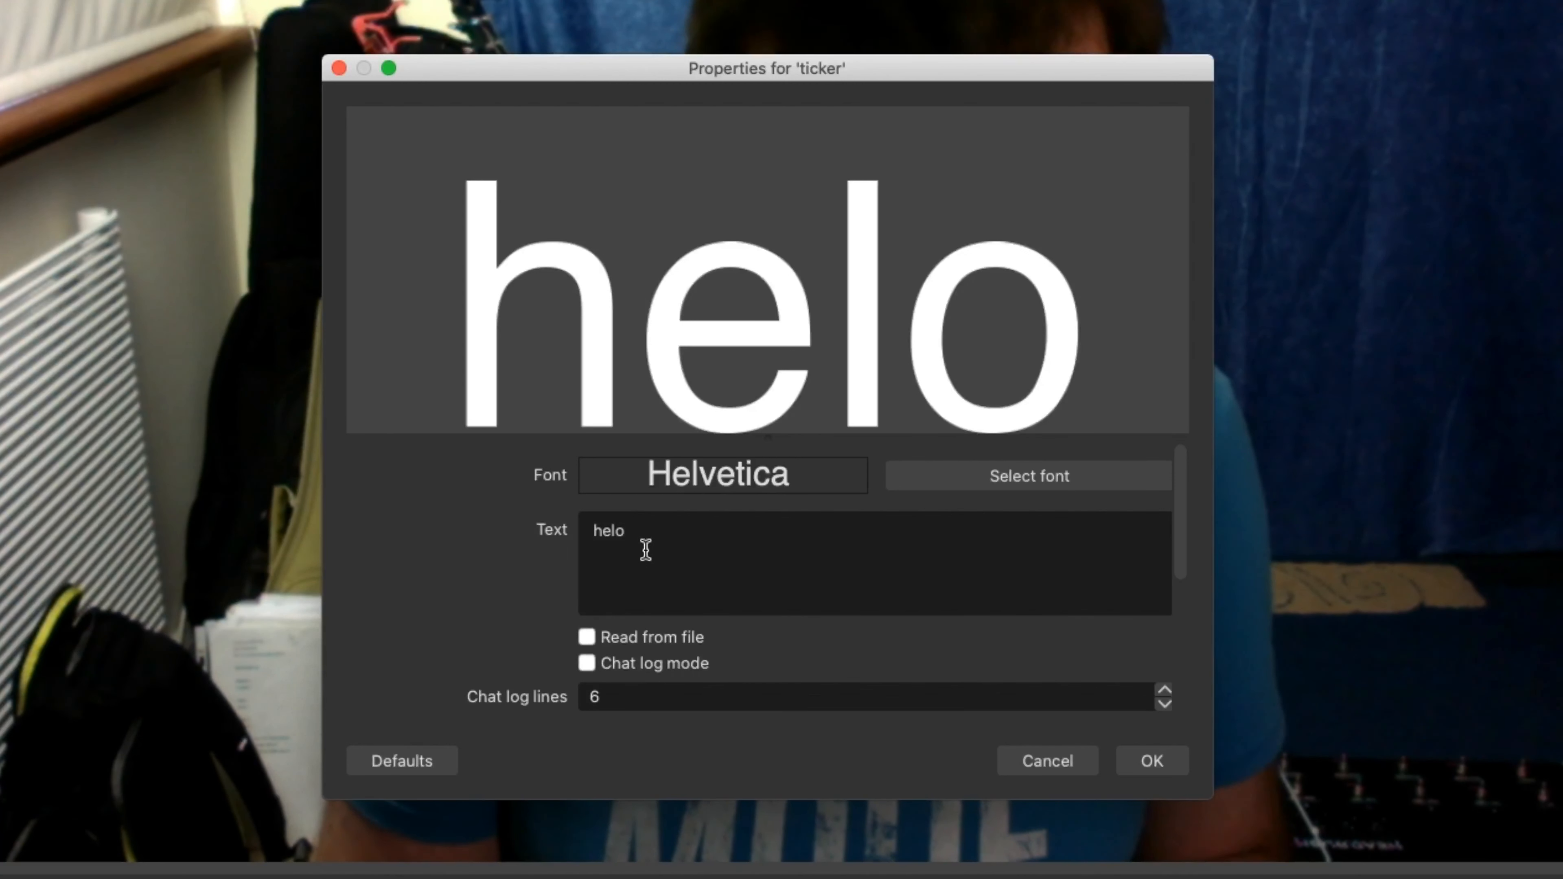
key("BackSpace")
type("lo from JP")
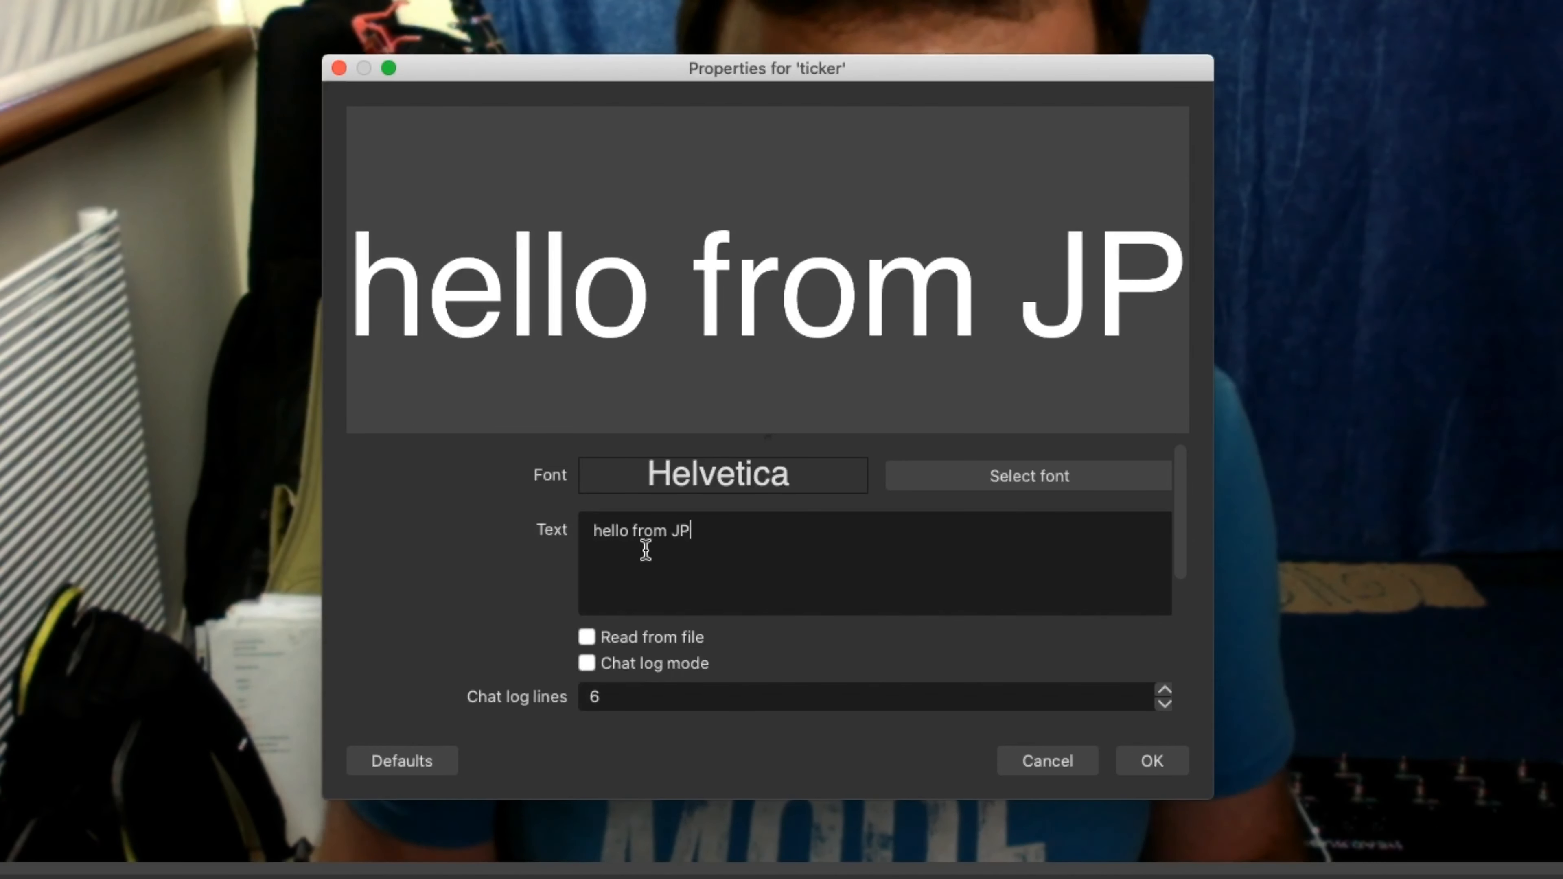
type(" - Live - buyme")
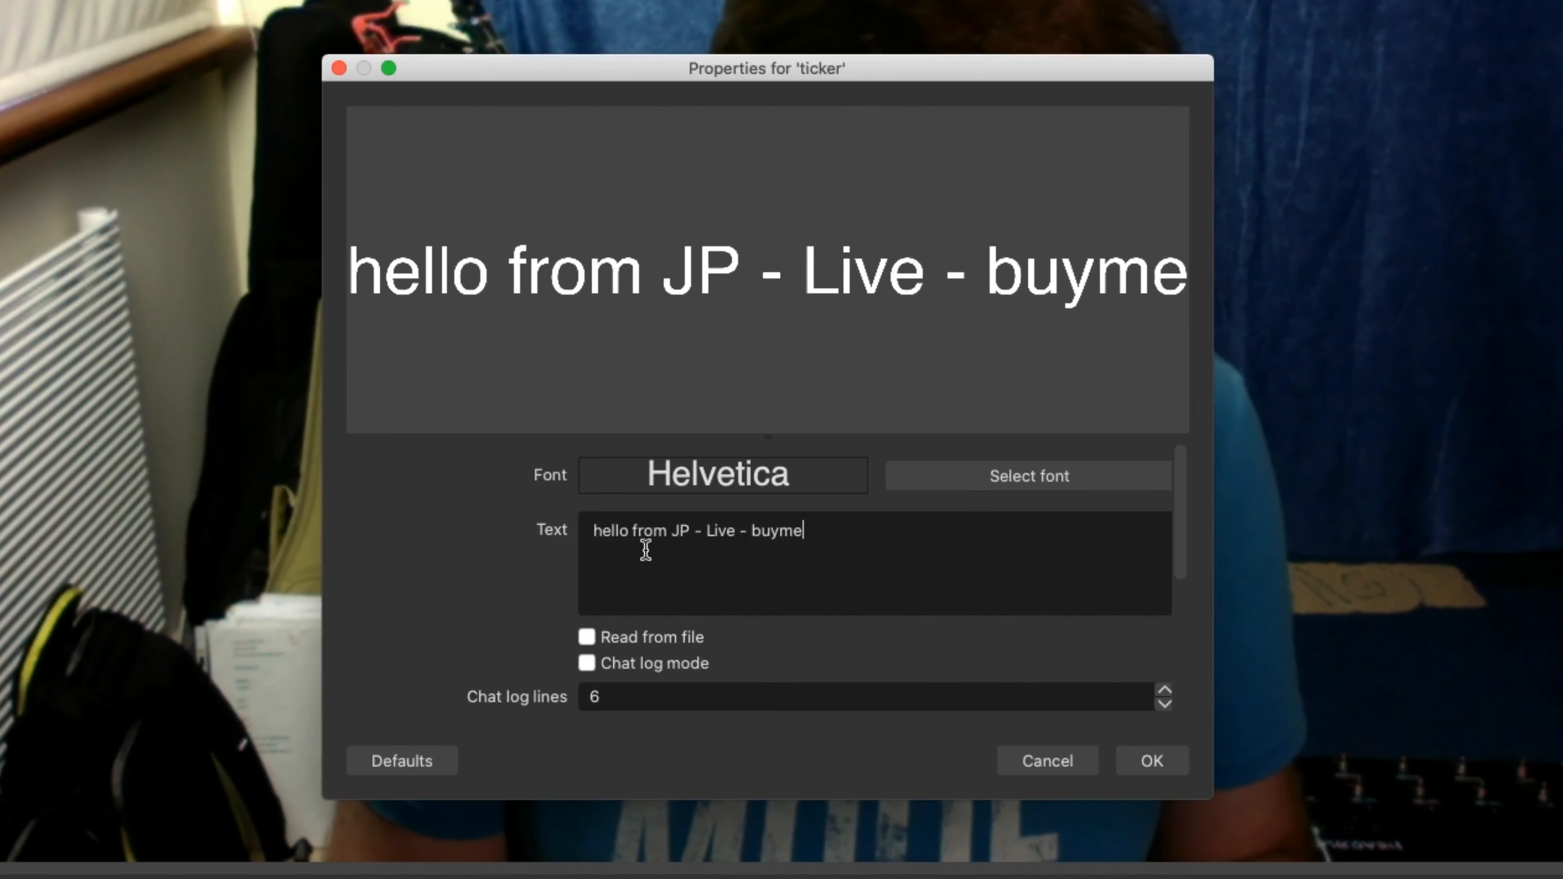
type(" a")
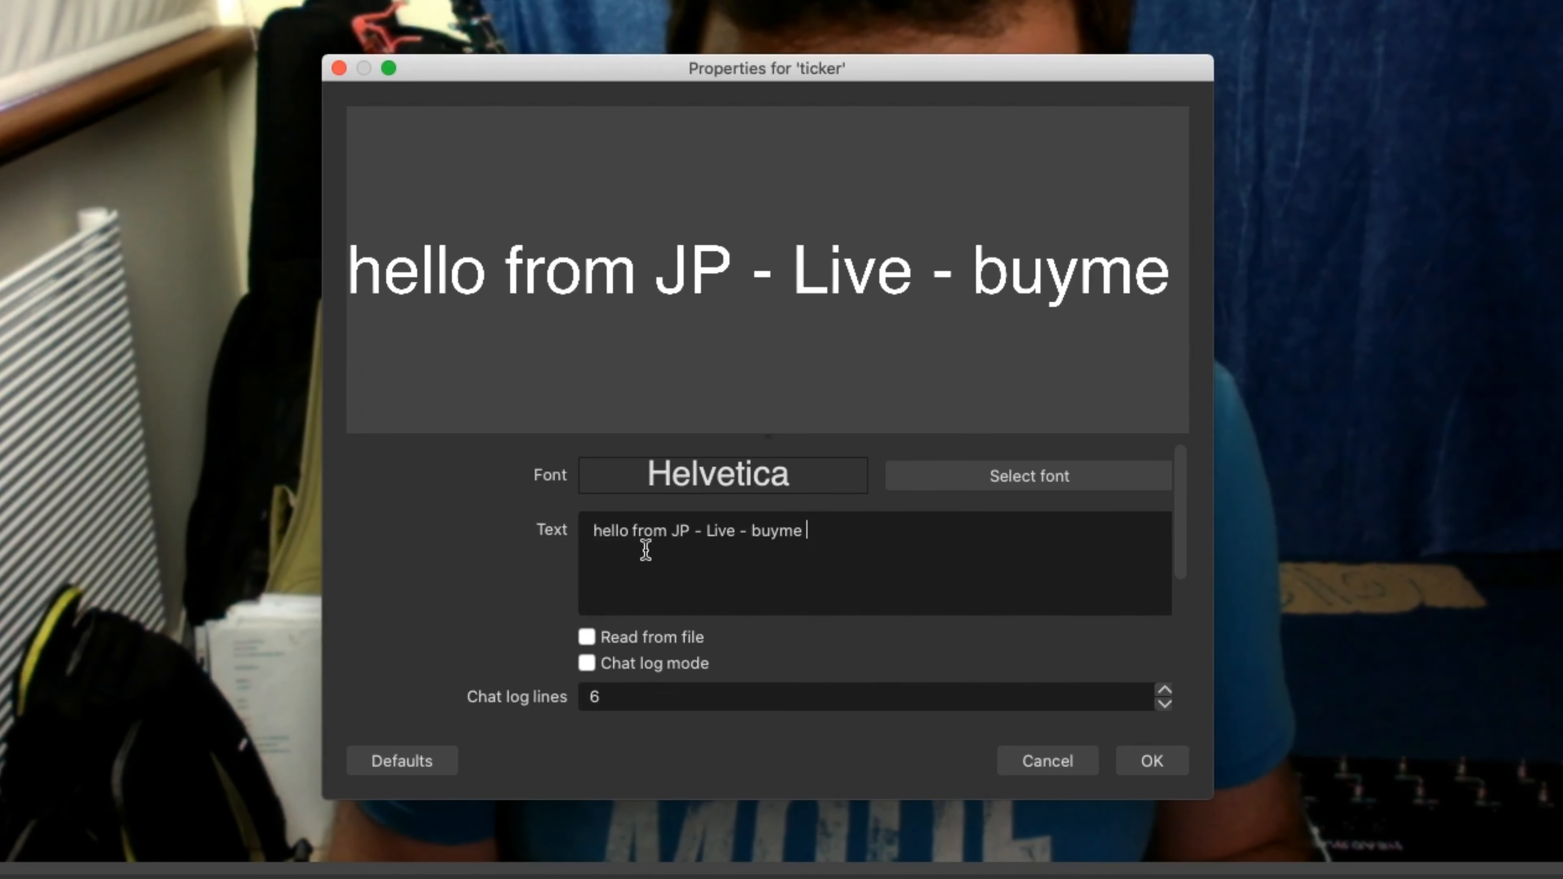
key("BackSpace")
key("BackSpace")
key("BackSpace")
key("BackSpace")
type("y m")
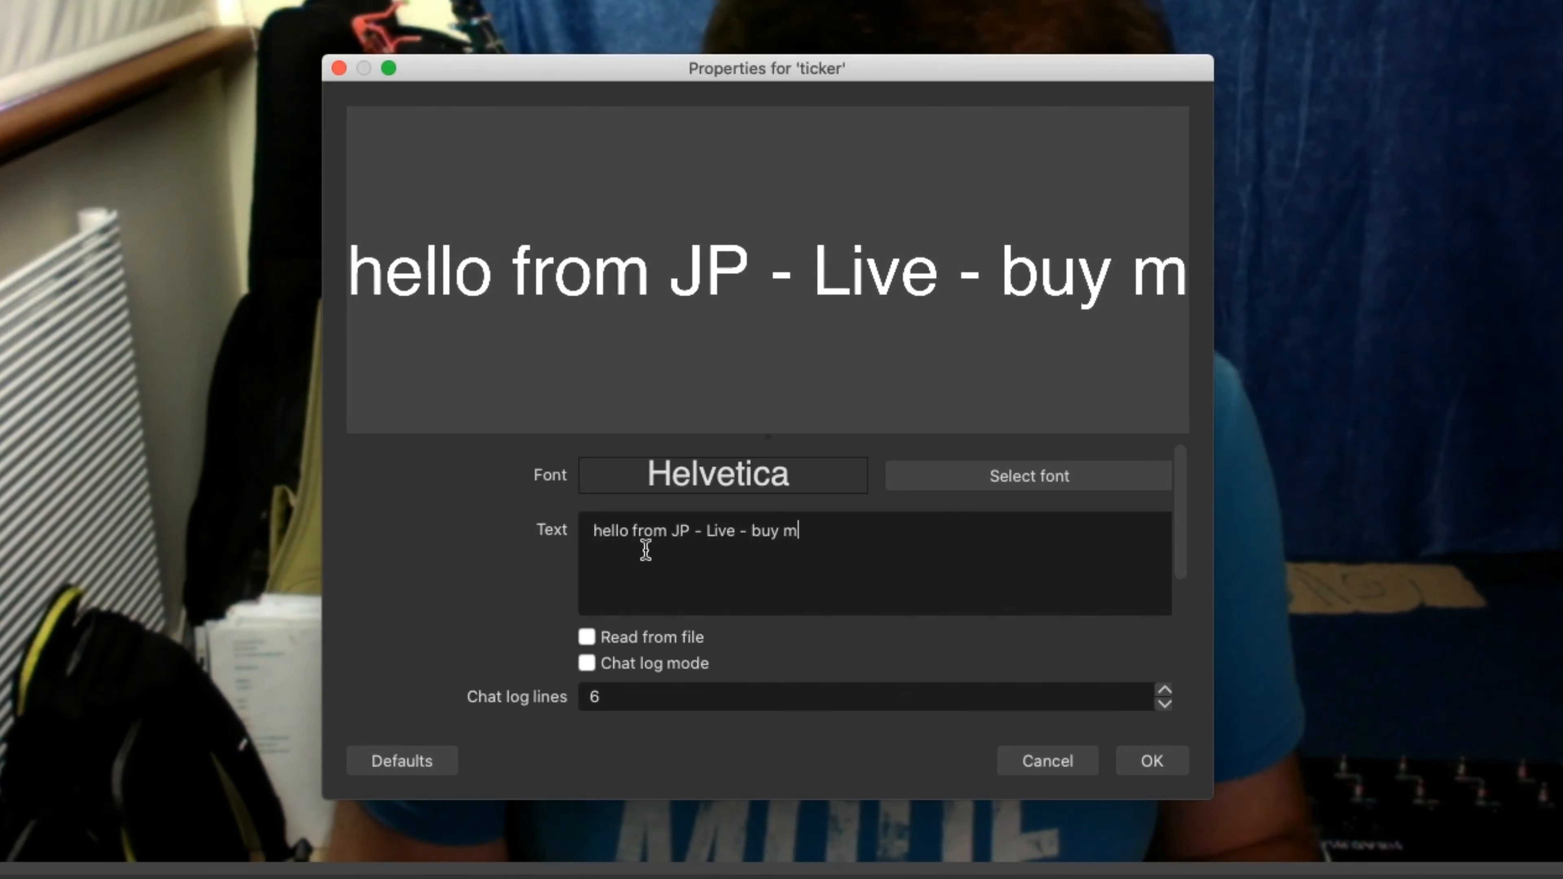
type("e a coffe at")
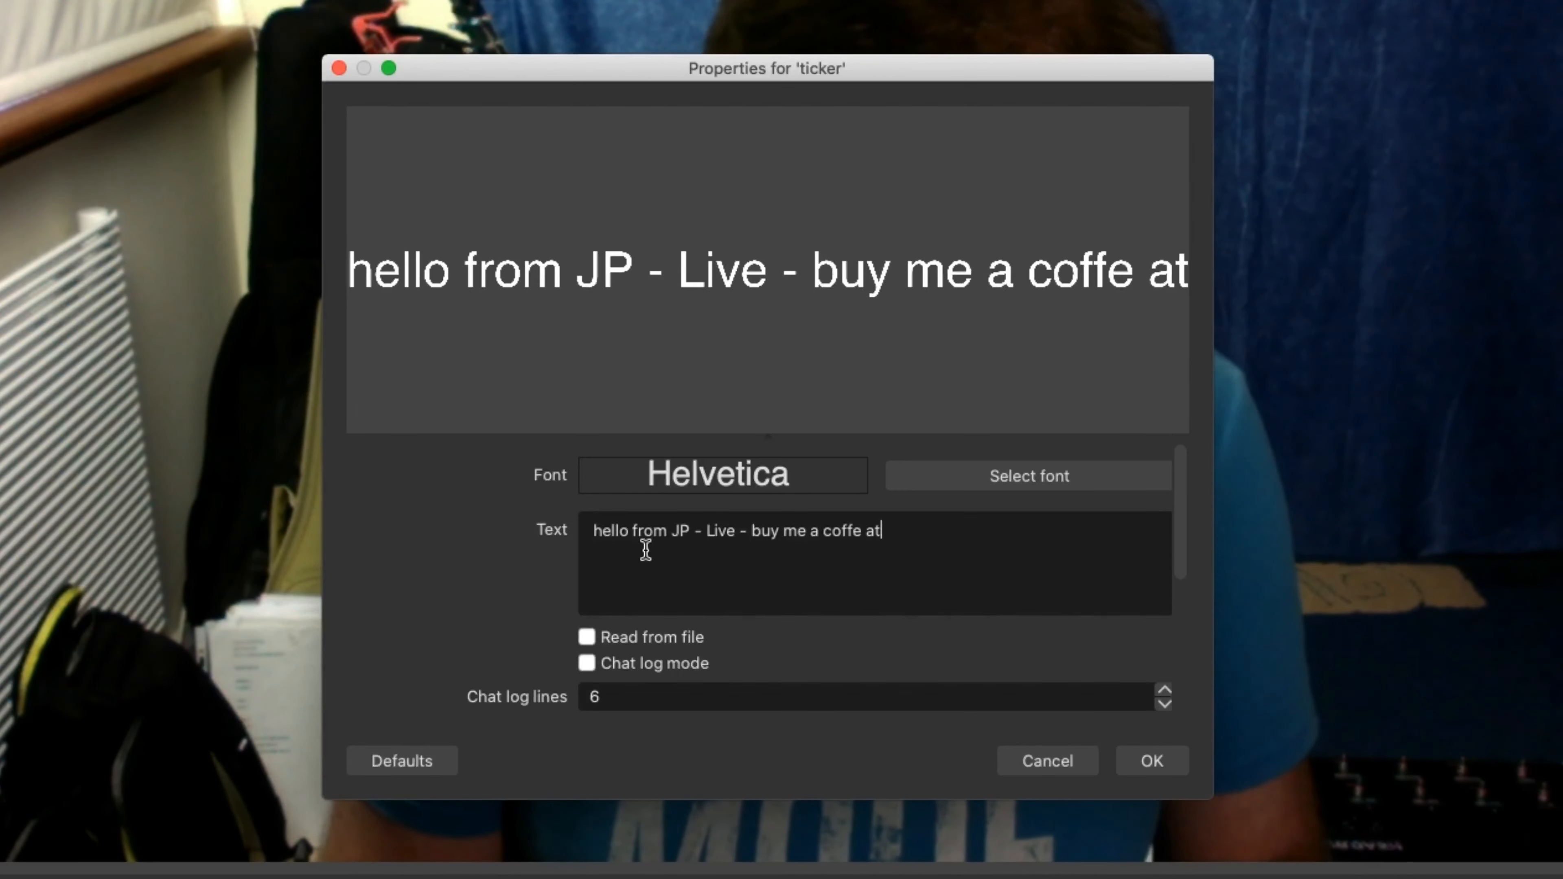
type(" buyme")
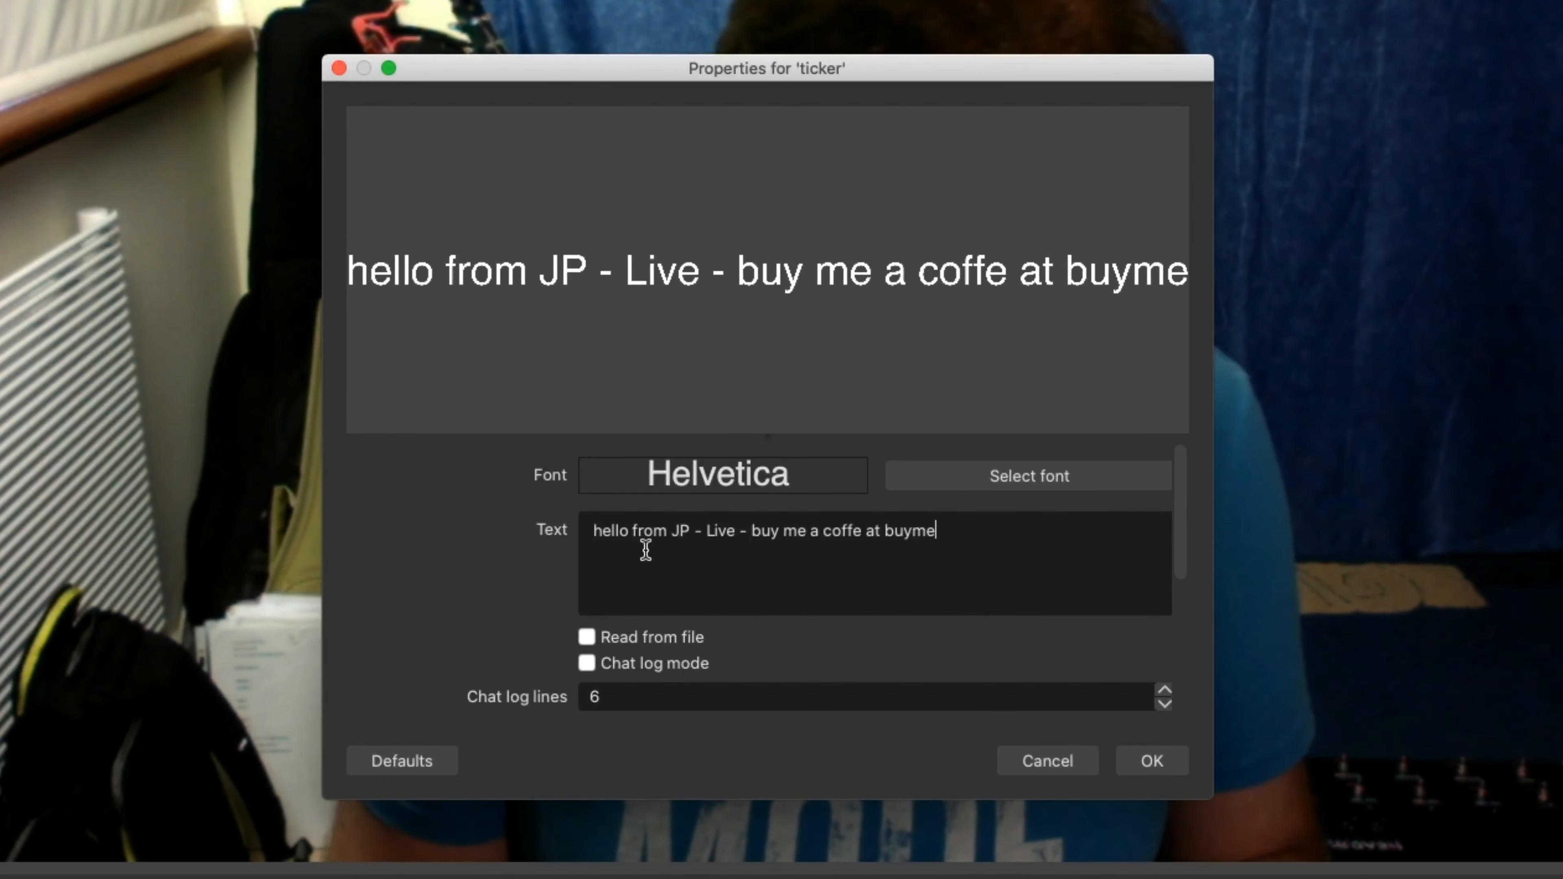
type("acoffe.com")
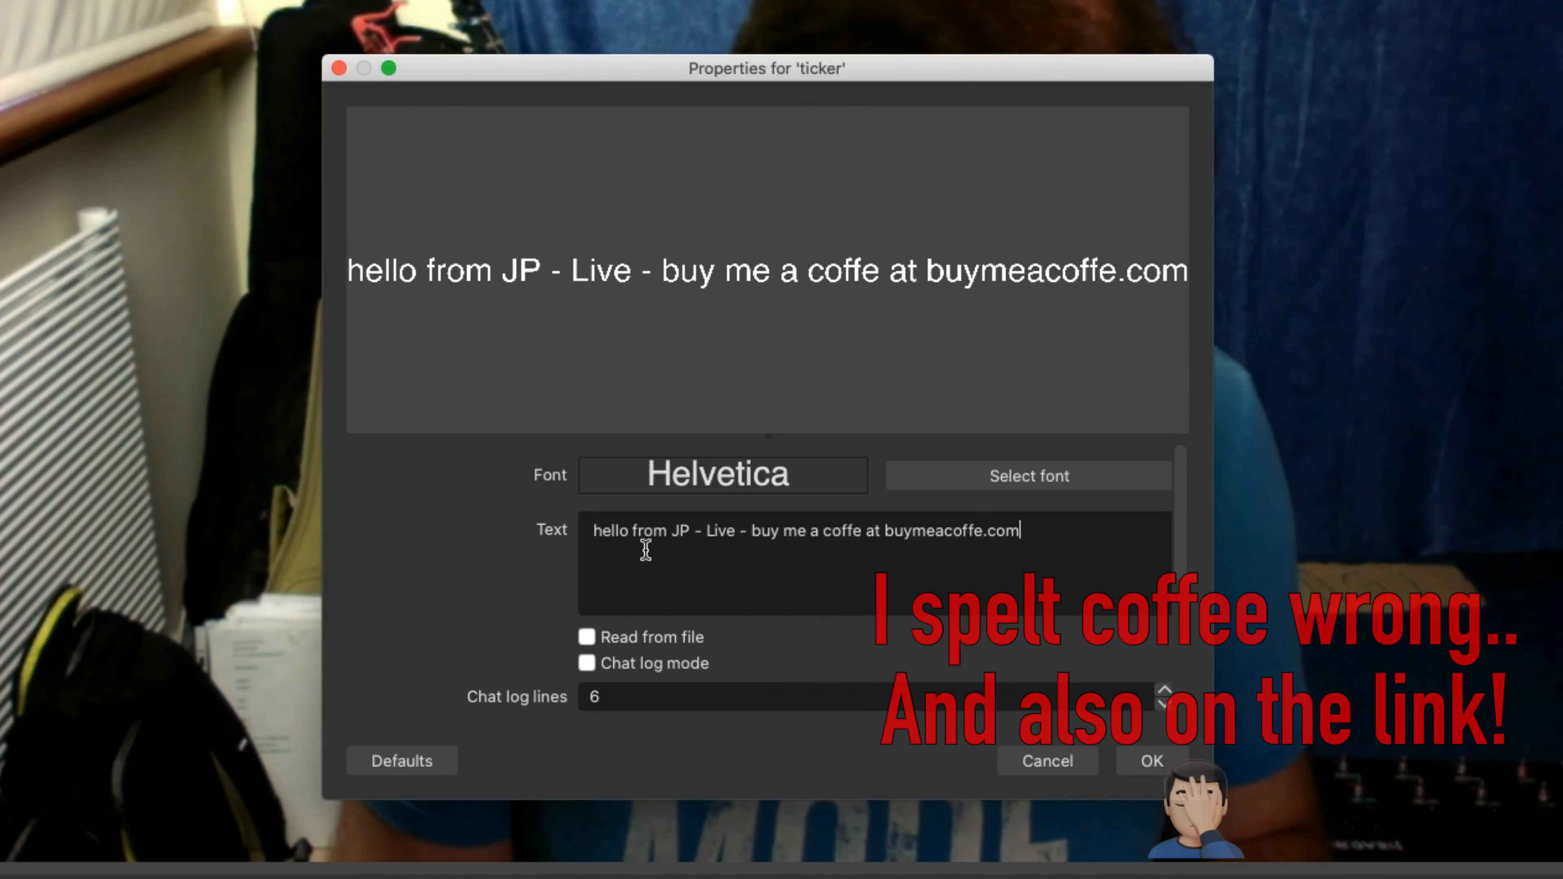
type("/johnpaulm")
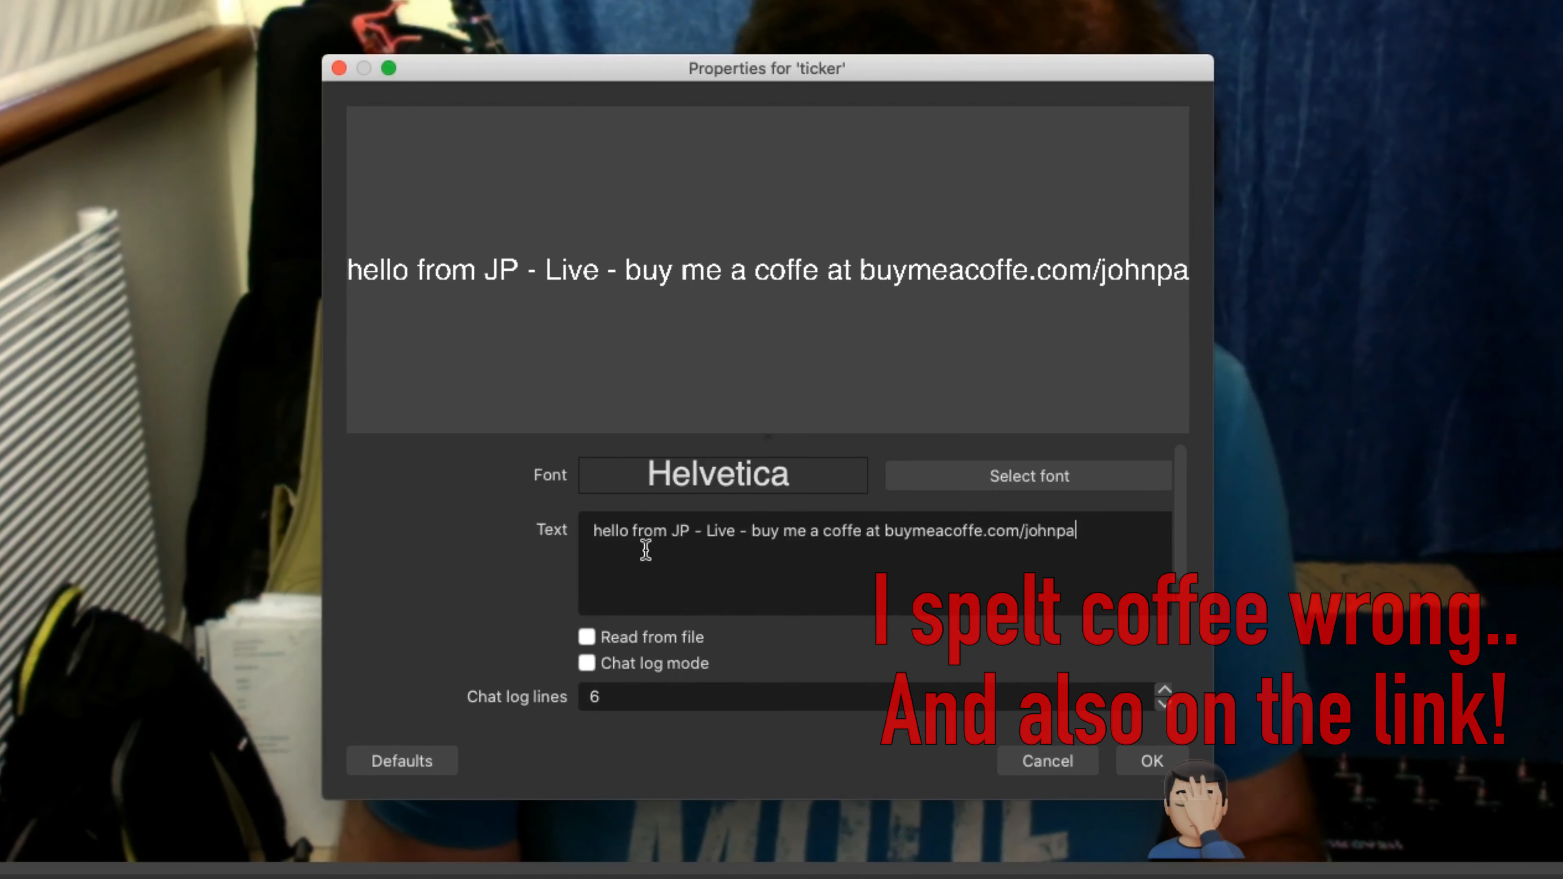
type("usicuk")
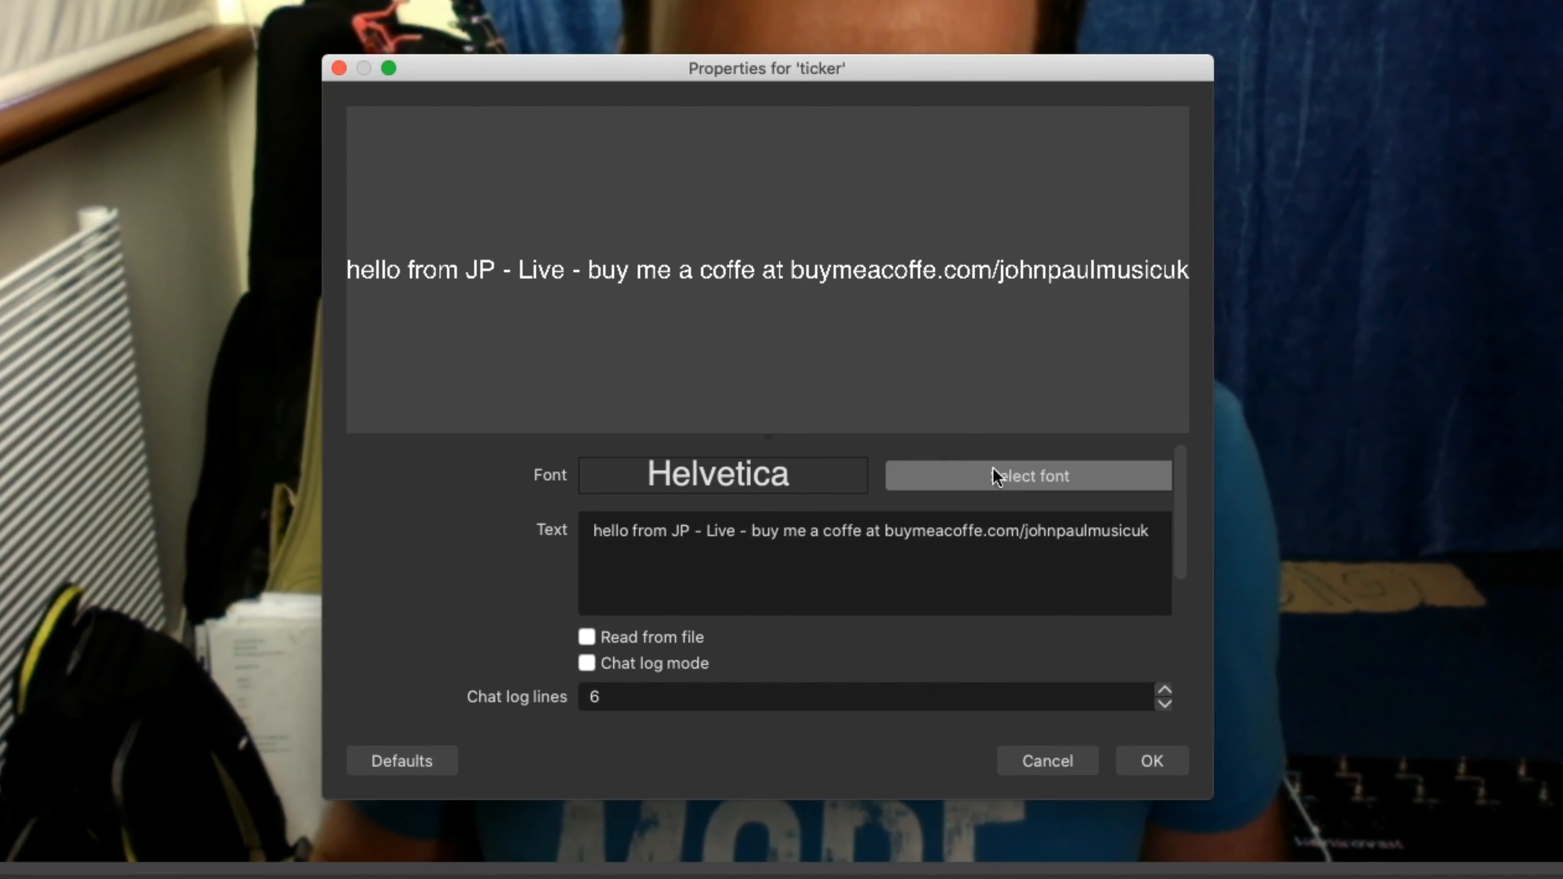
- Enlarge the properties dialog's height and add wide runs of spaces after "Live -" and at the end of the ticker text
scroll(745, 622, "down", 5)
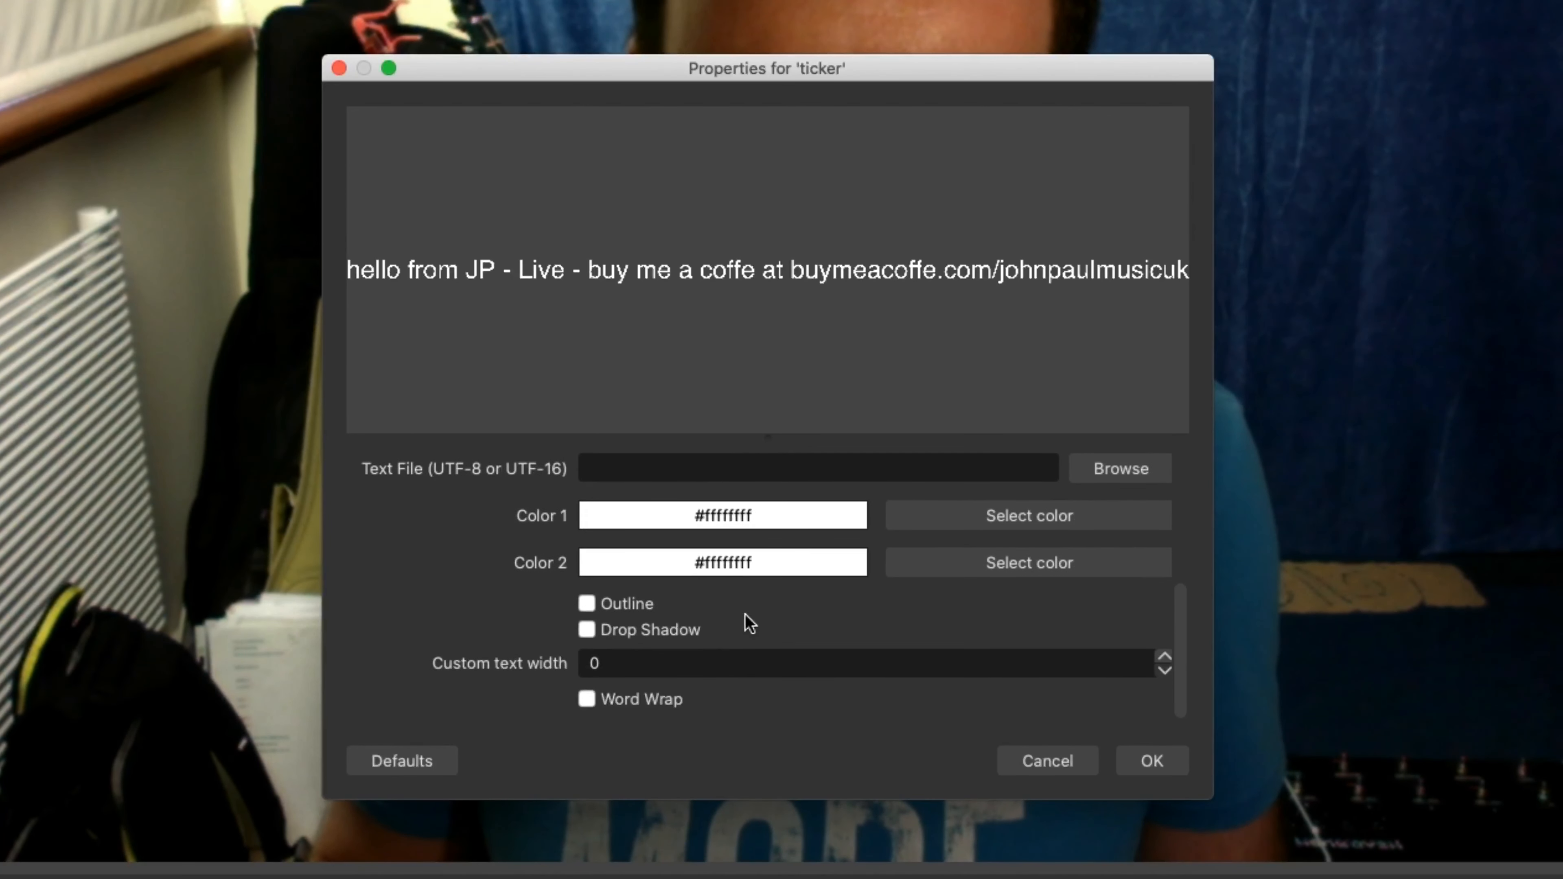
scroll(748, 623, "up", 5)
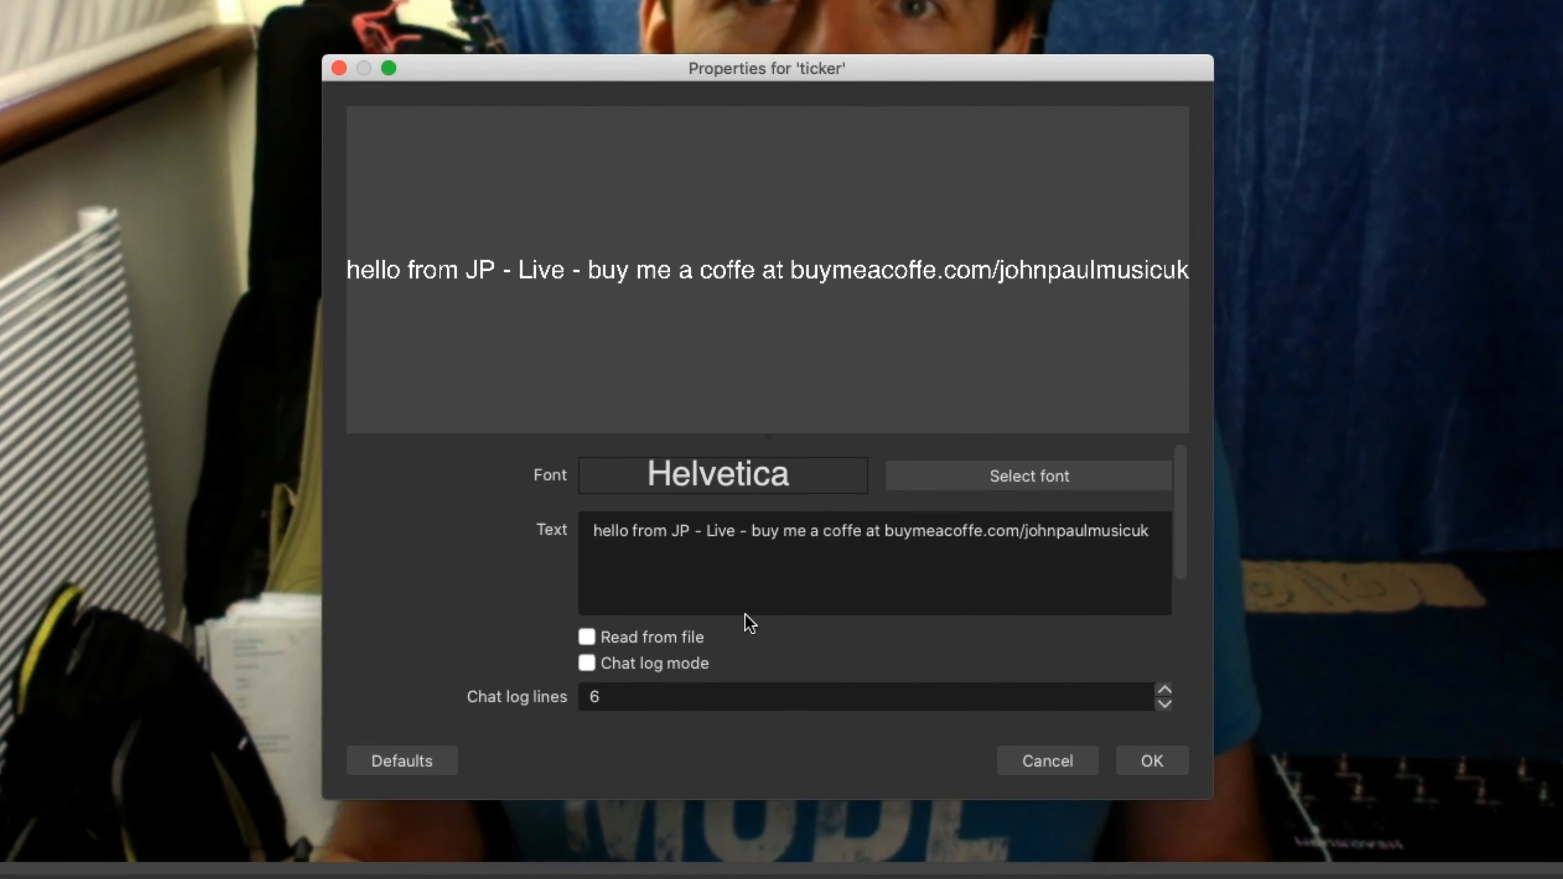
scroll(750, 624, "down", 5)
scroll(750, 623, "up", 4)
scroll(746, 624, "down", 5)
scroll(744, 624, "up", 6)
left_click_drag(1216, 798, 1194, 838)
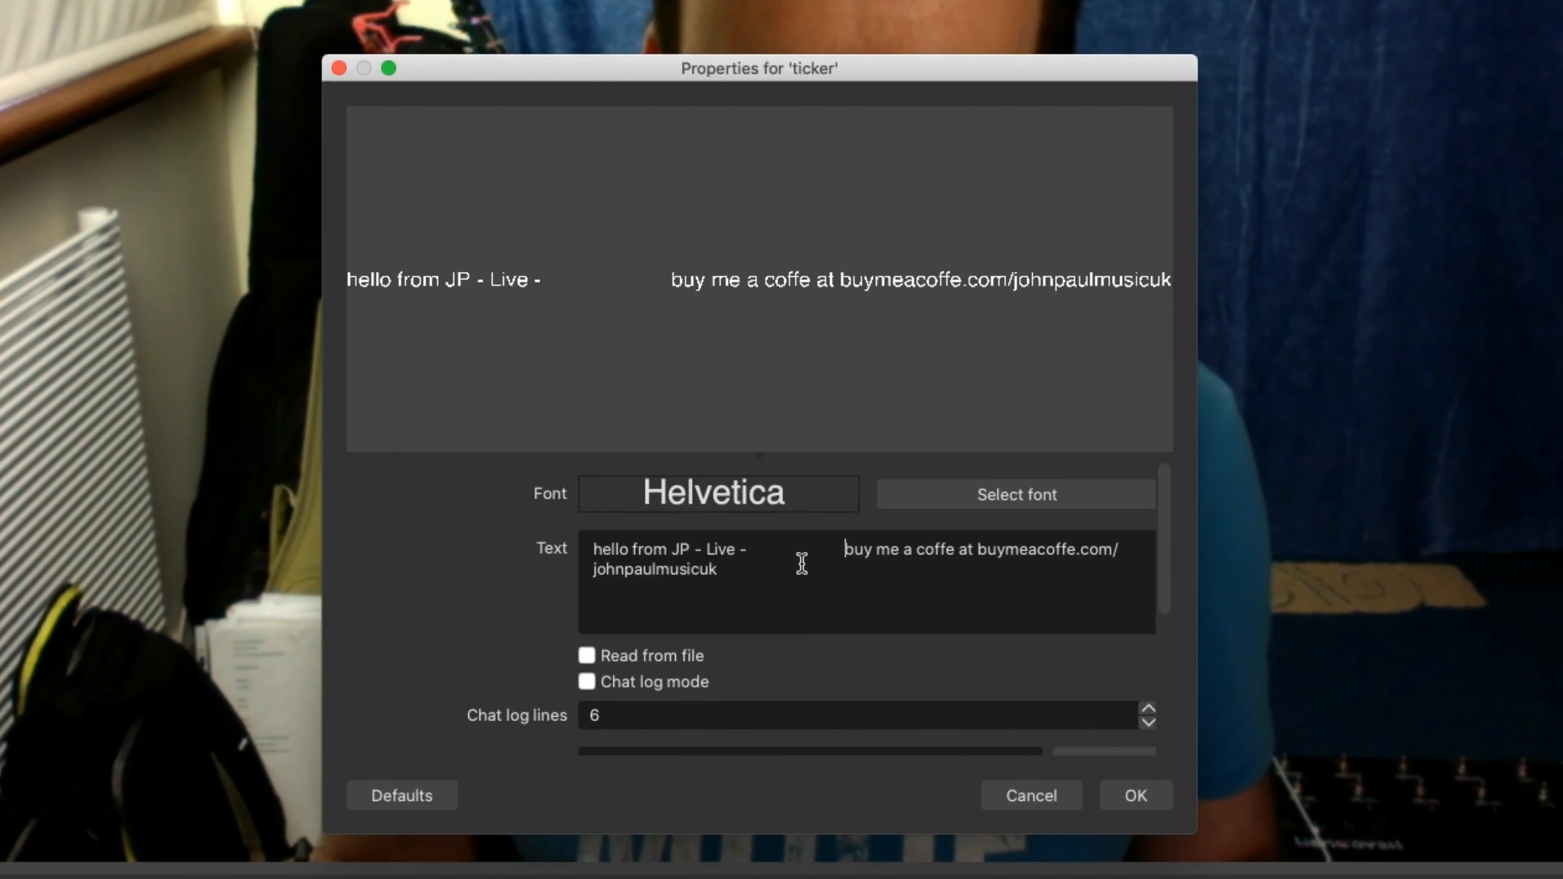
left_click(730, 580)
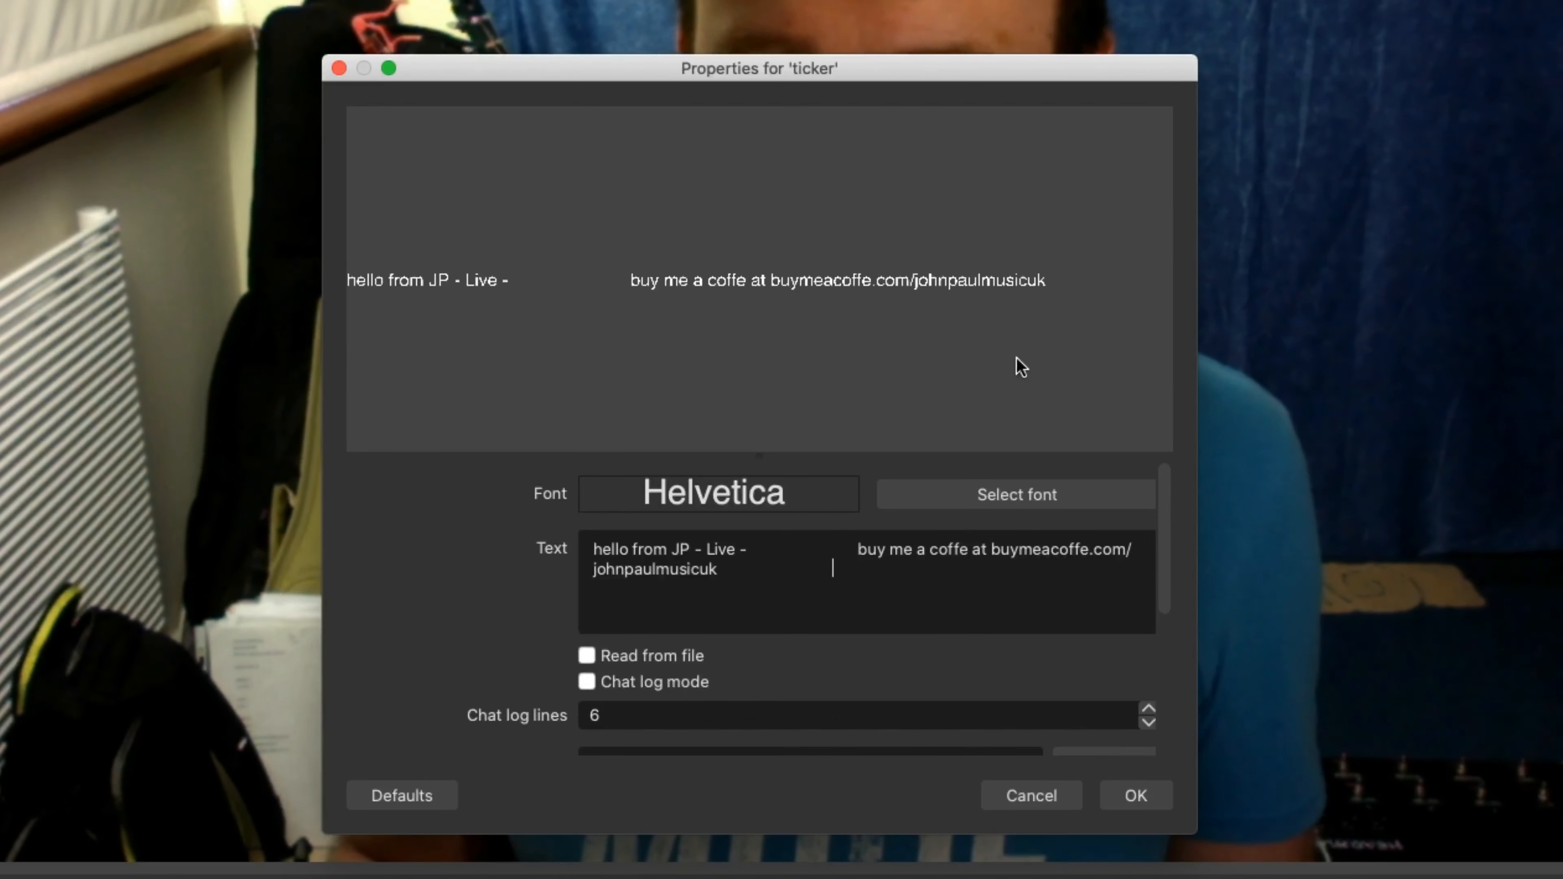
- Set the ticker's font to Impact Regular at size 24 and place the text along the bottom edge of the camera picture
scroll(725, 672, "down", 2)
scroll(722, 665, "up", 2)
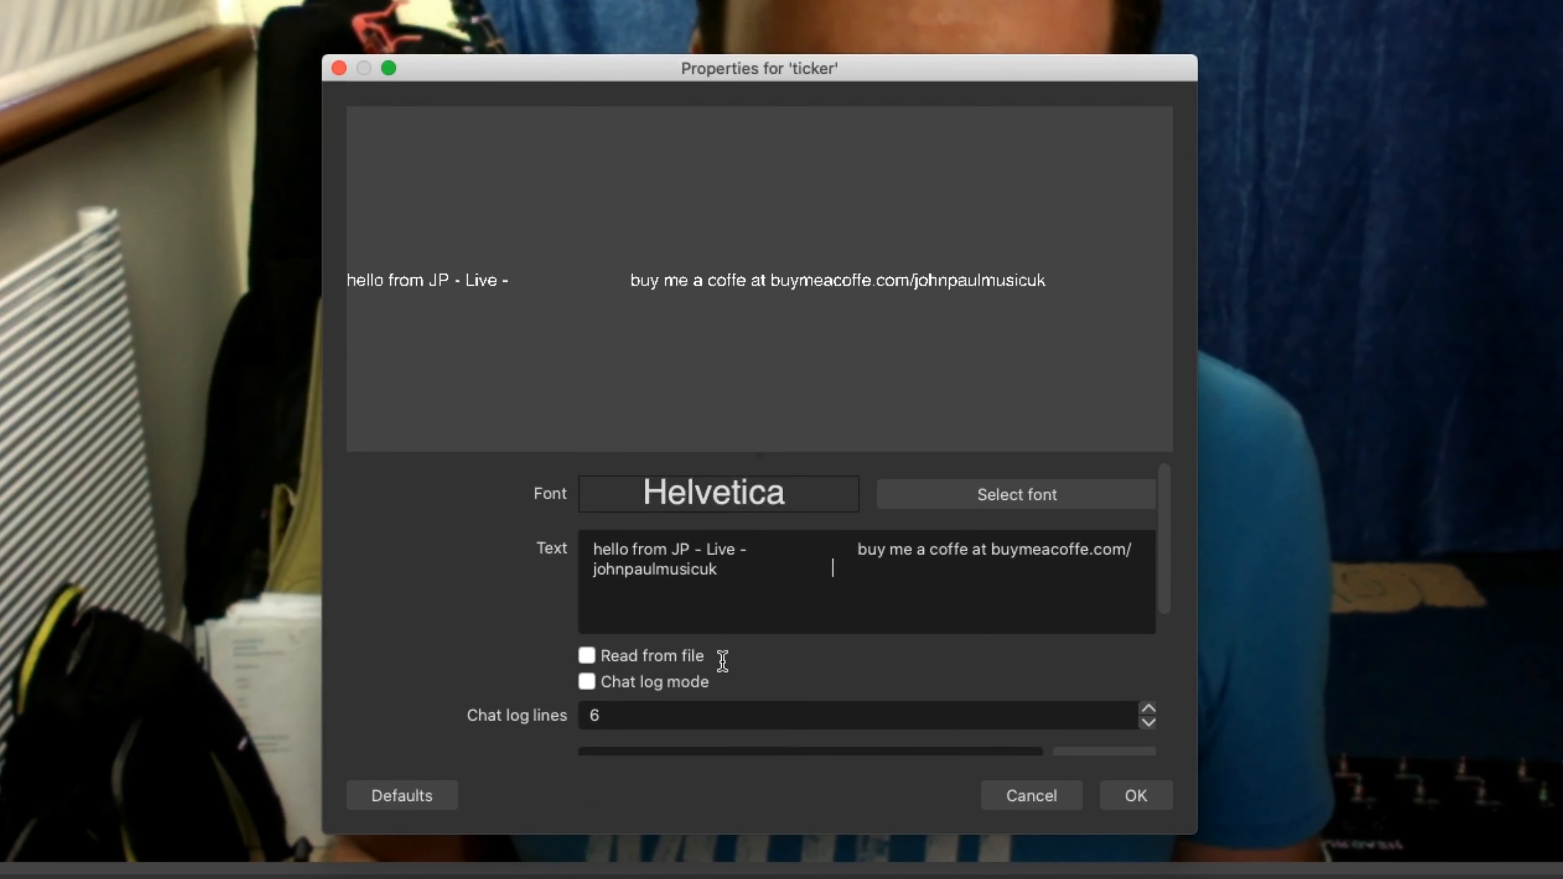
scroll(600, 320, "down", 5)
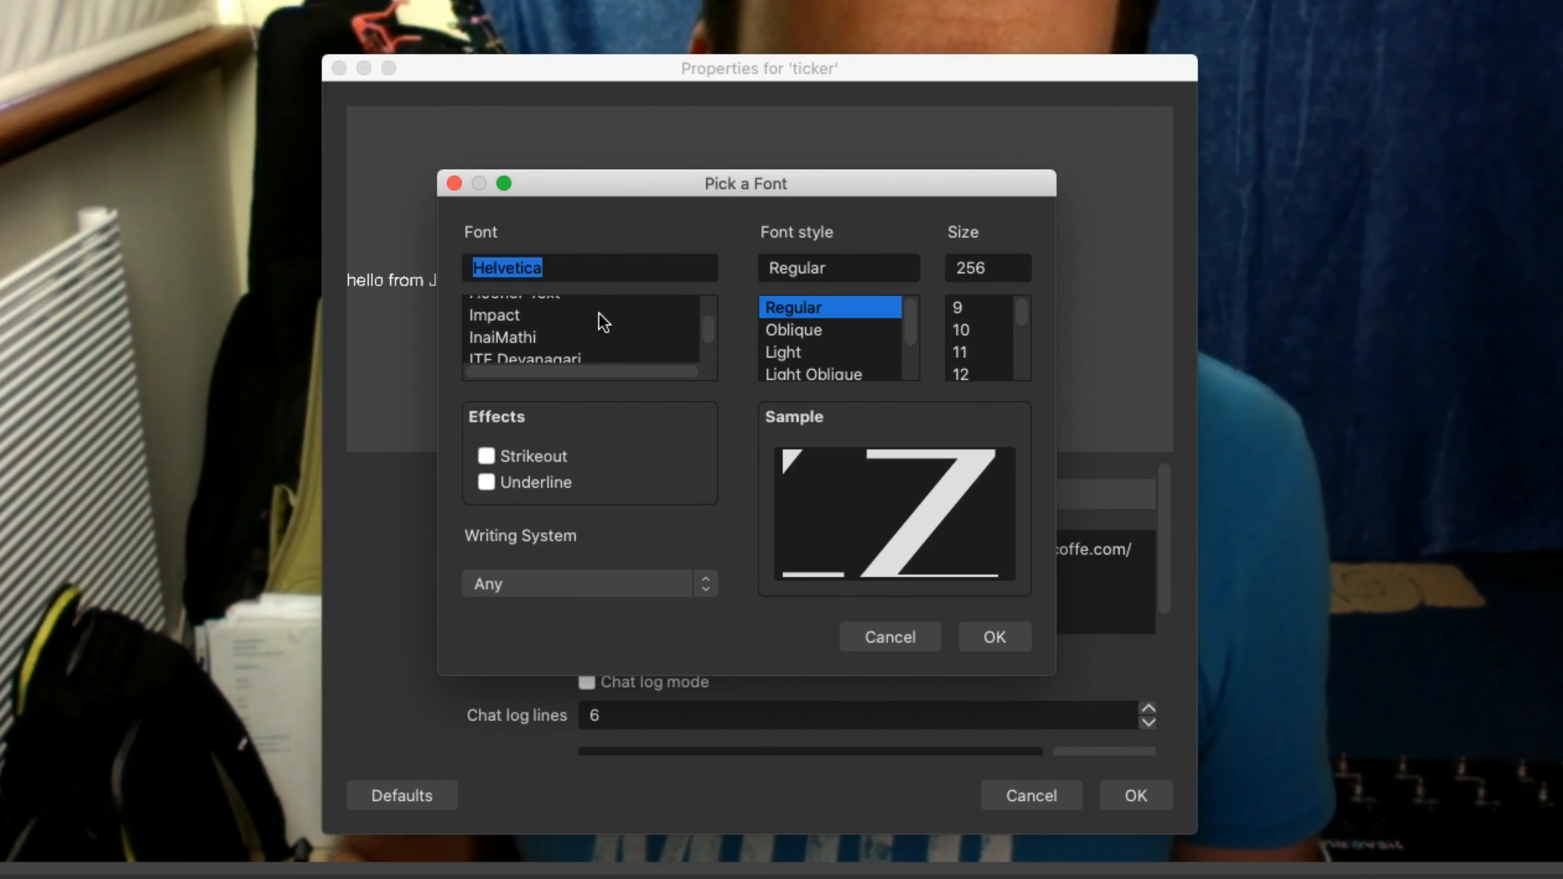
left_click(600, 315)
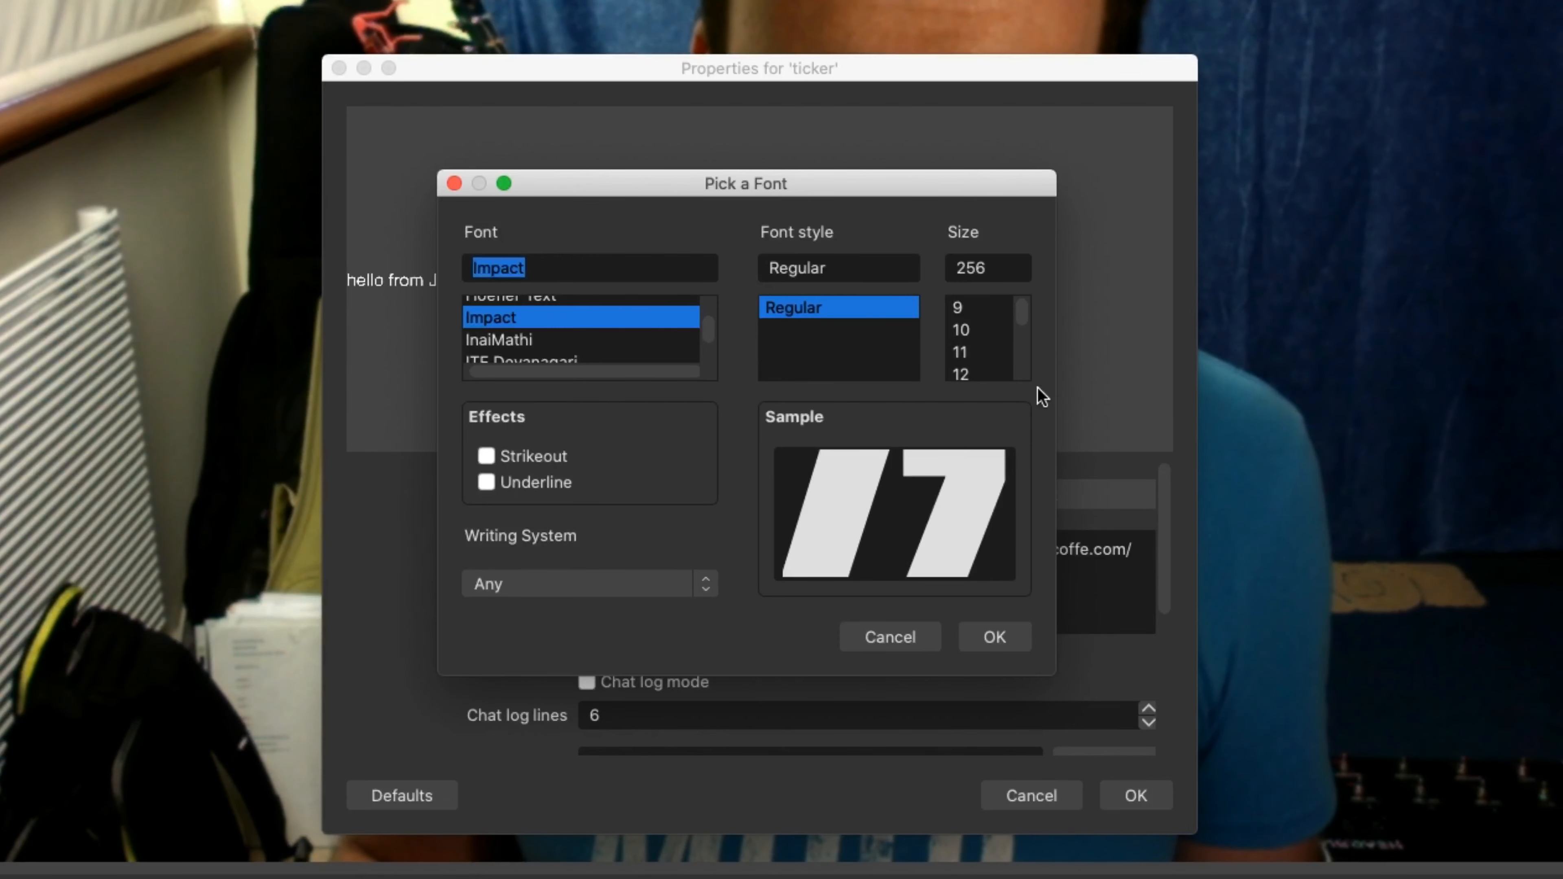
scroll(988, 351, "down", 5)
scroll(987, 349, "up", 2)
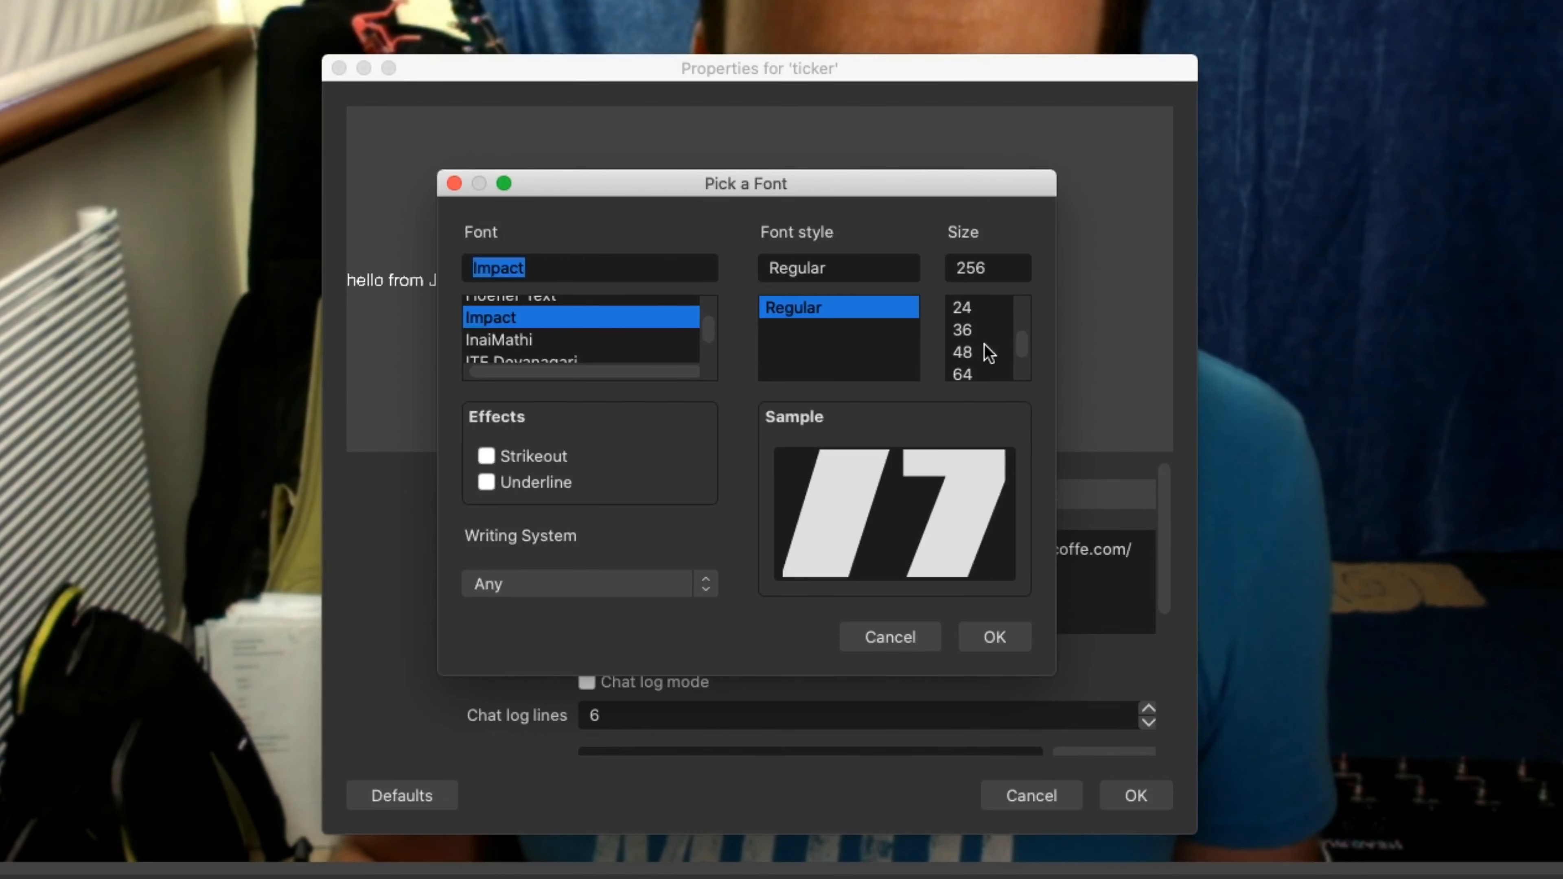
left_click(973, 313)
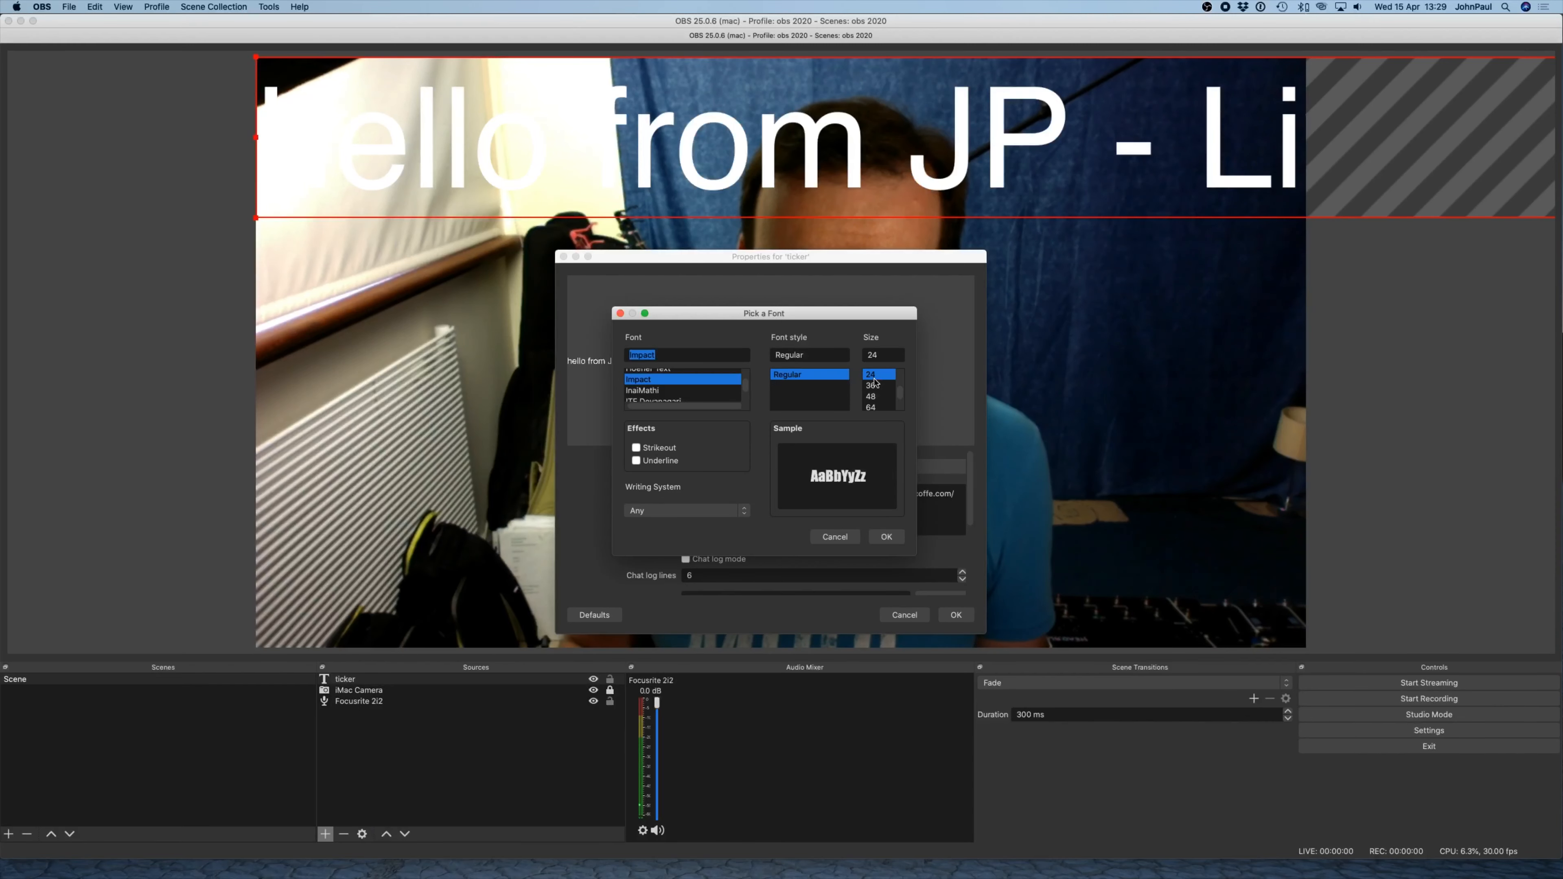
left_click(886, 536)
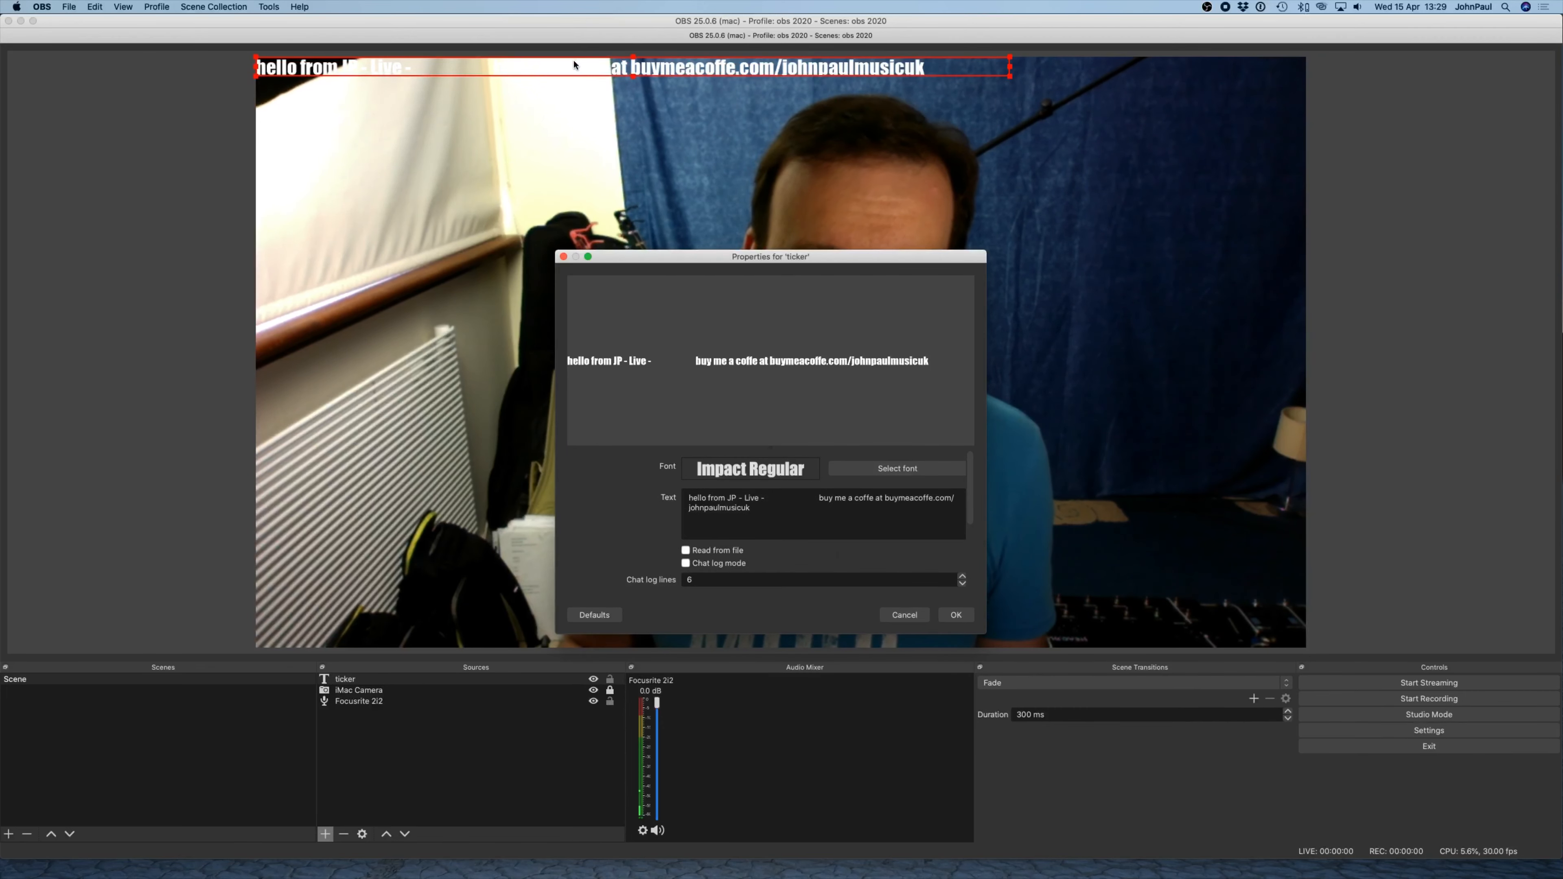
key("Return")
left_click_drag(573, 64, 694, 628)
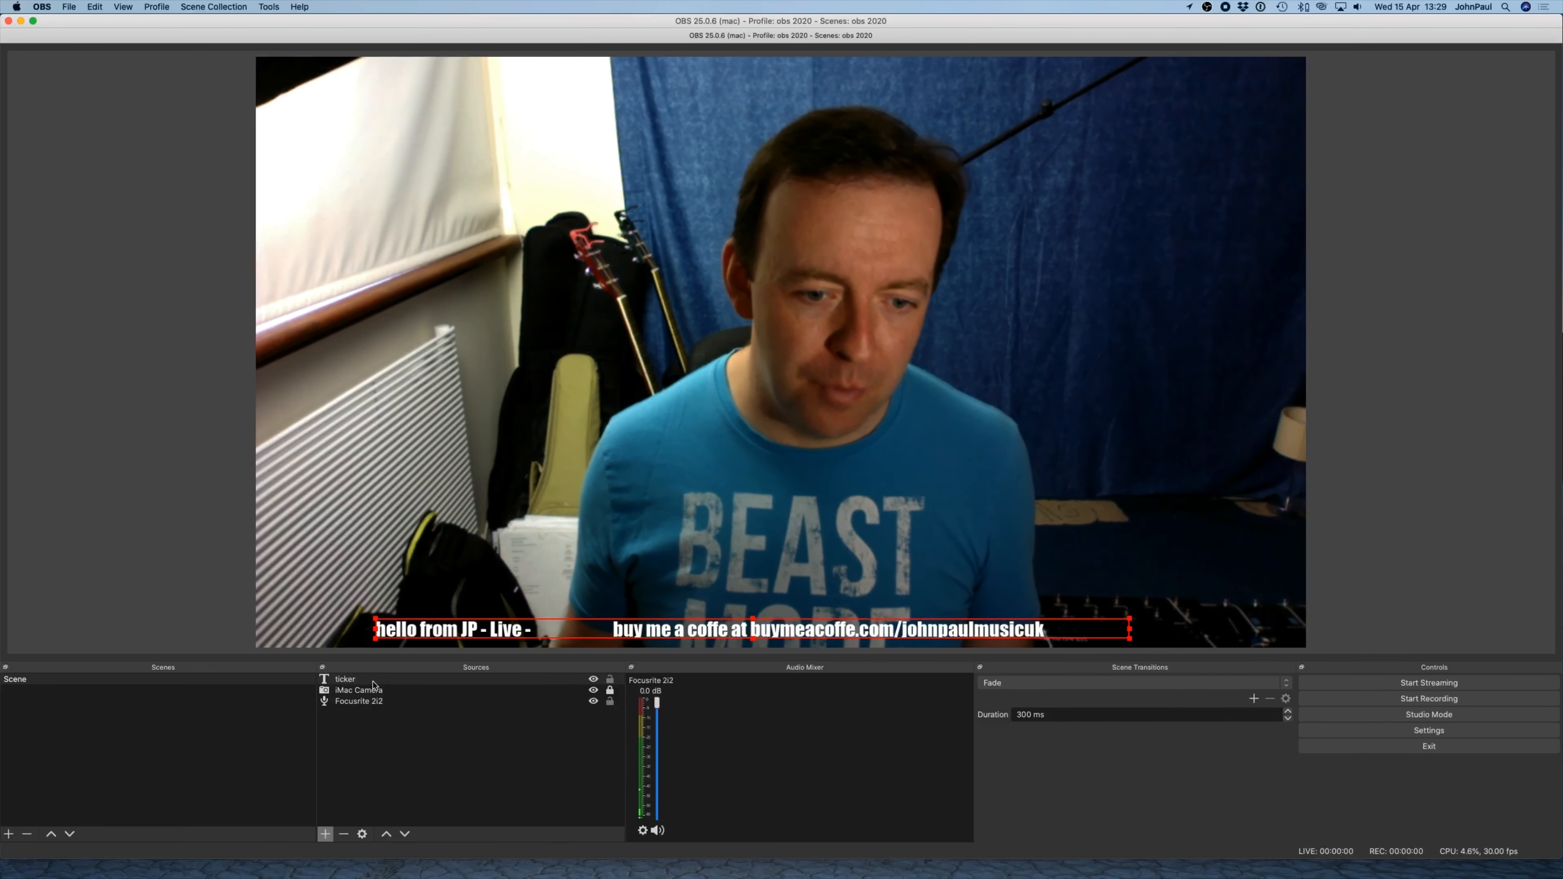
- Add a Scroll filter to the ticker source, keeping the filter's default name
right_click(374, 685)
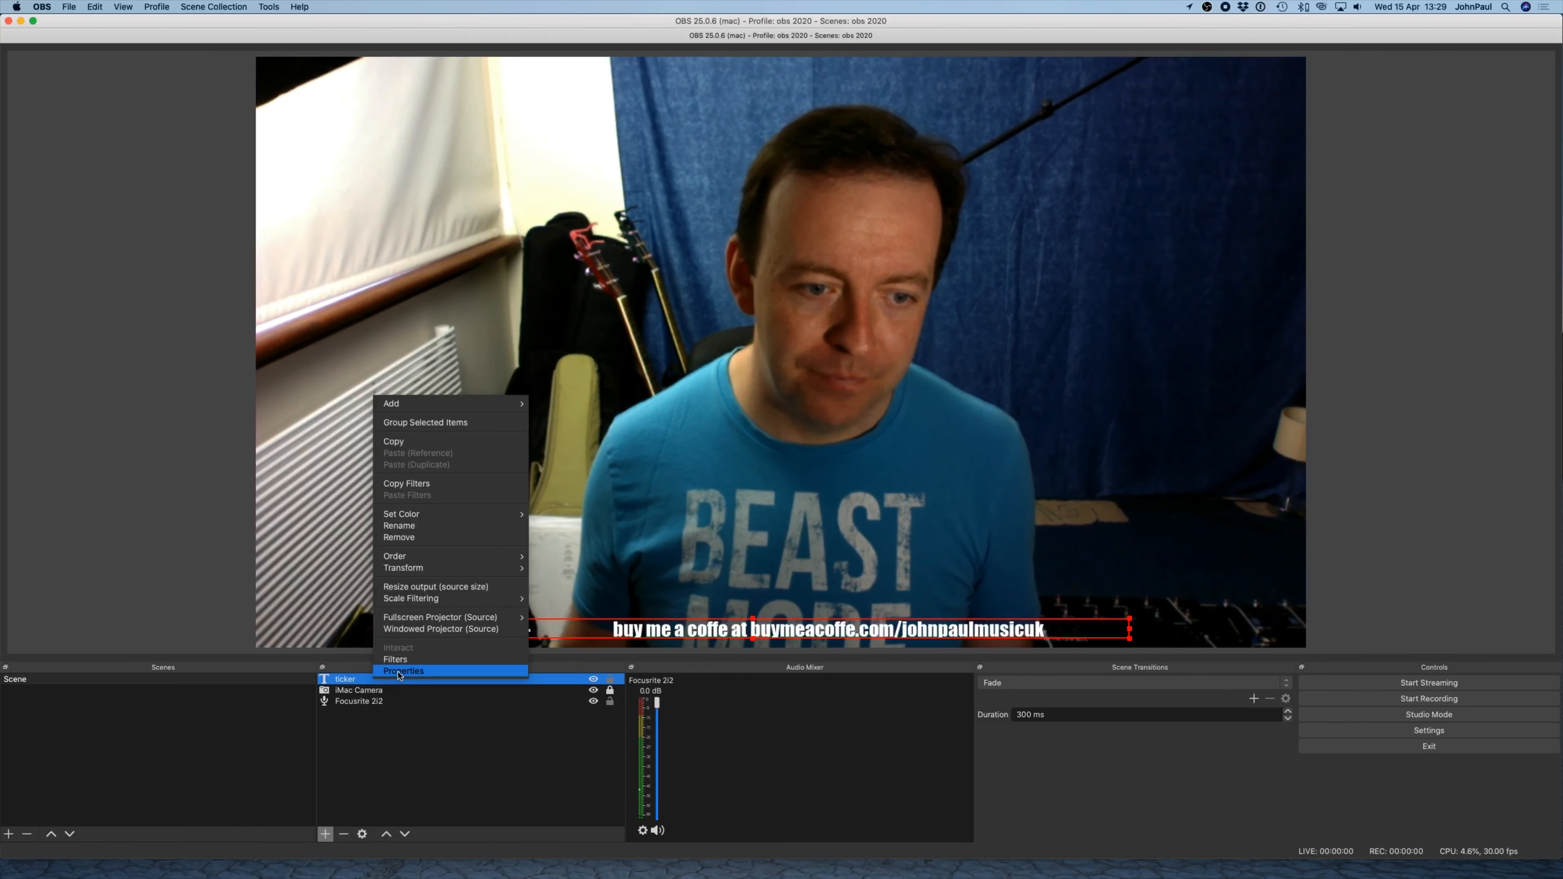
left_click(404, 661)
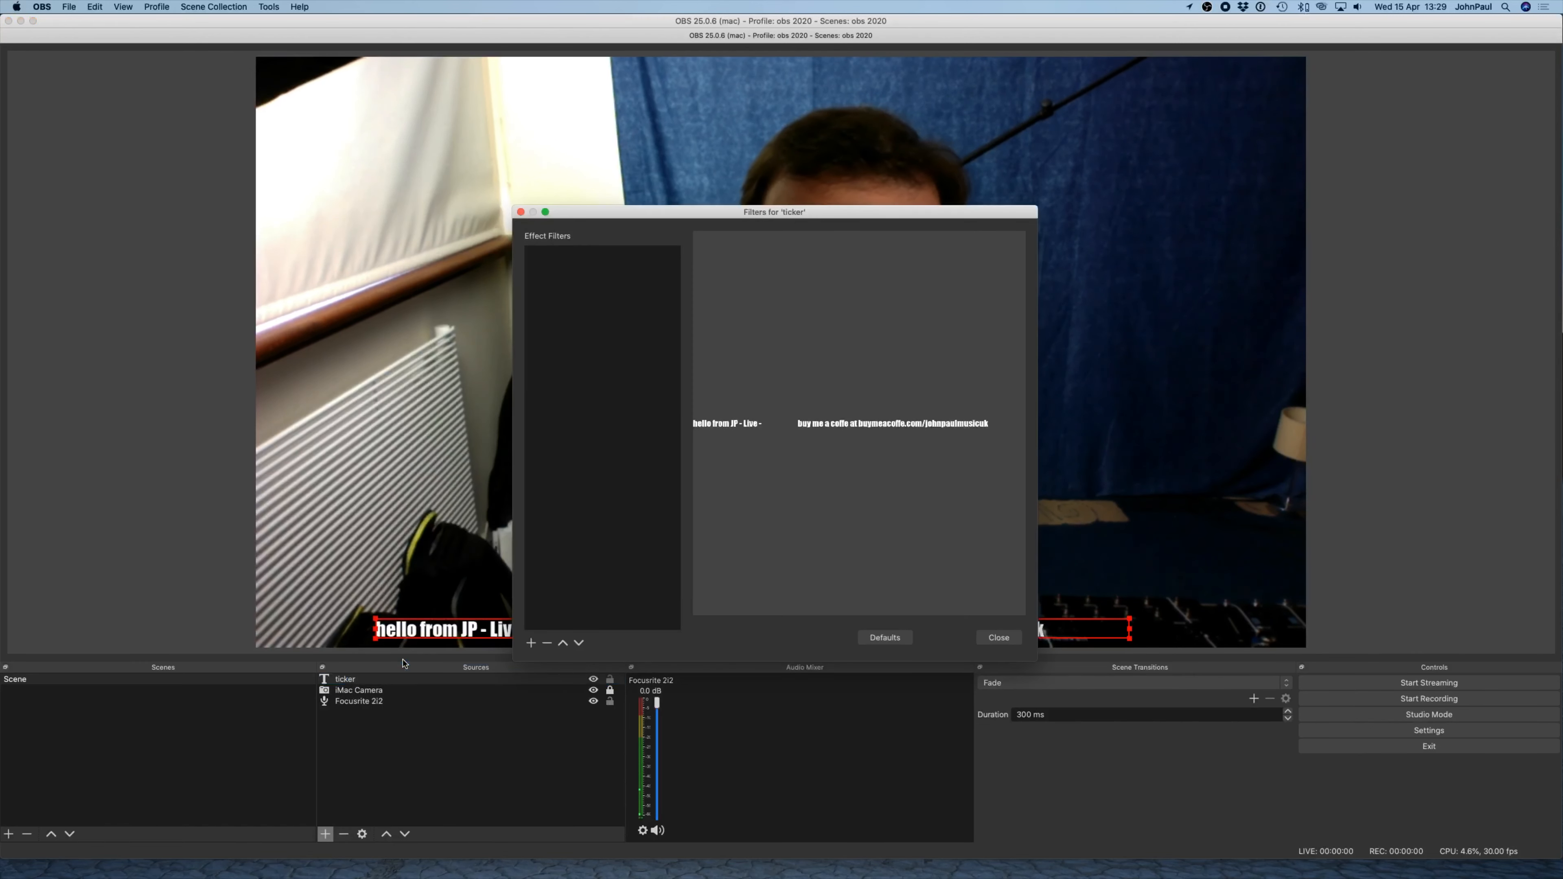
left_click_drag(745, 212, 338, 183)
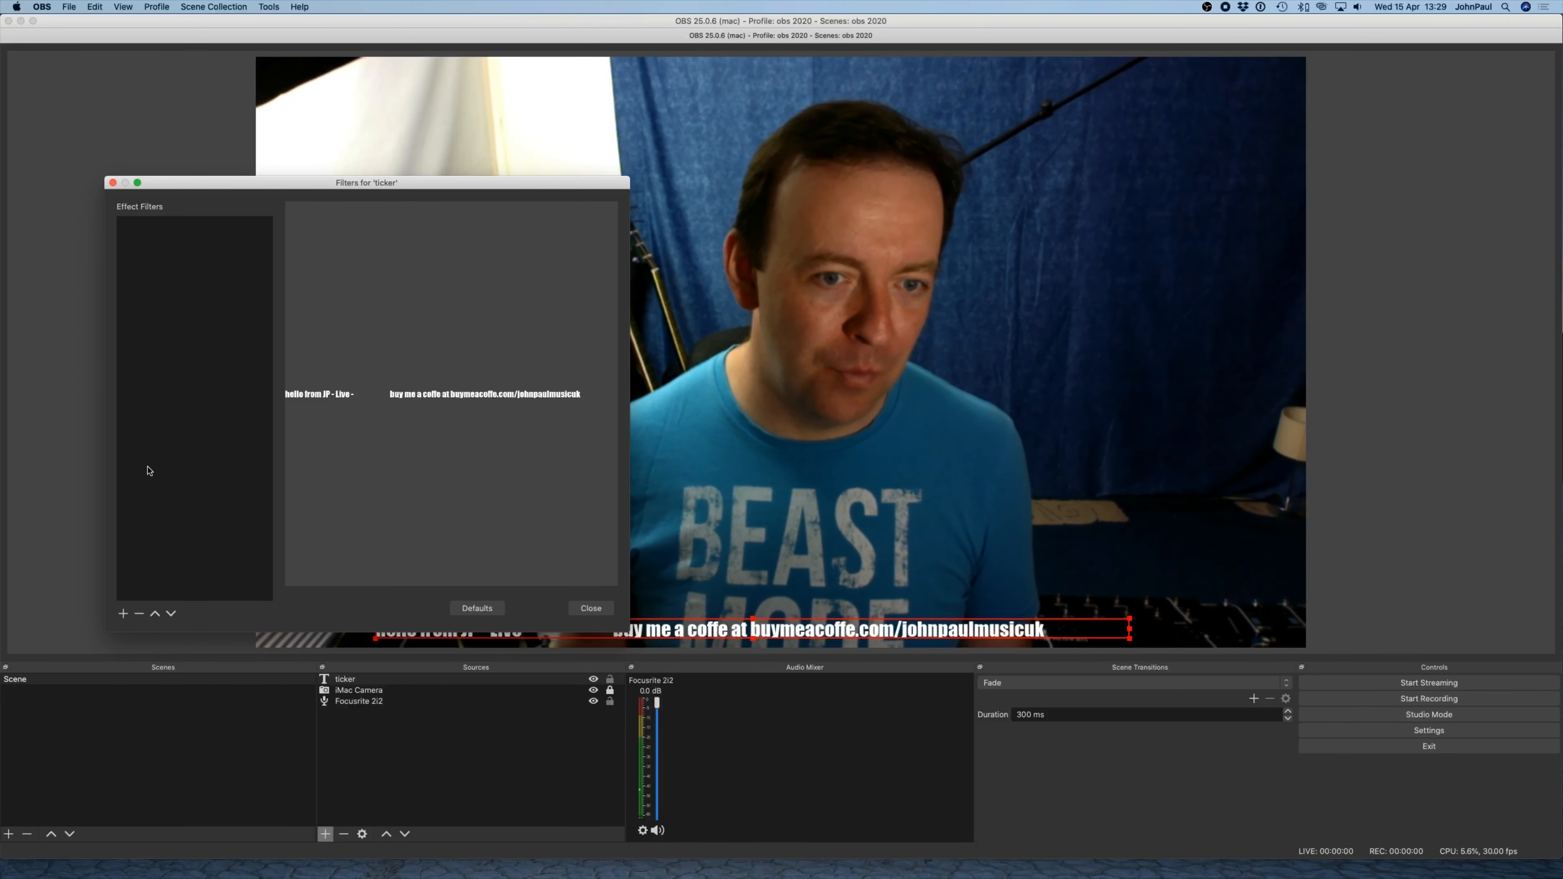
left_click(122, 614)
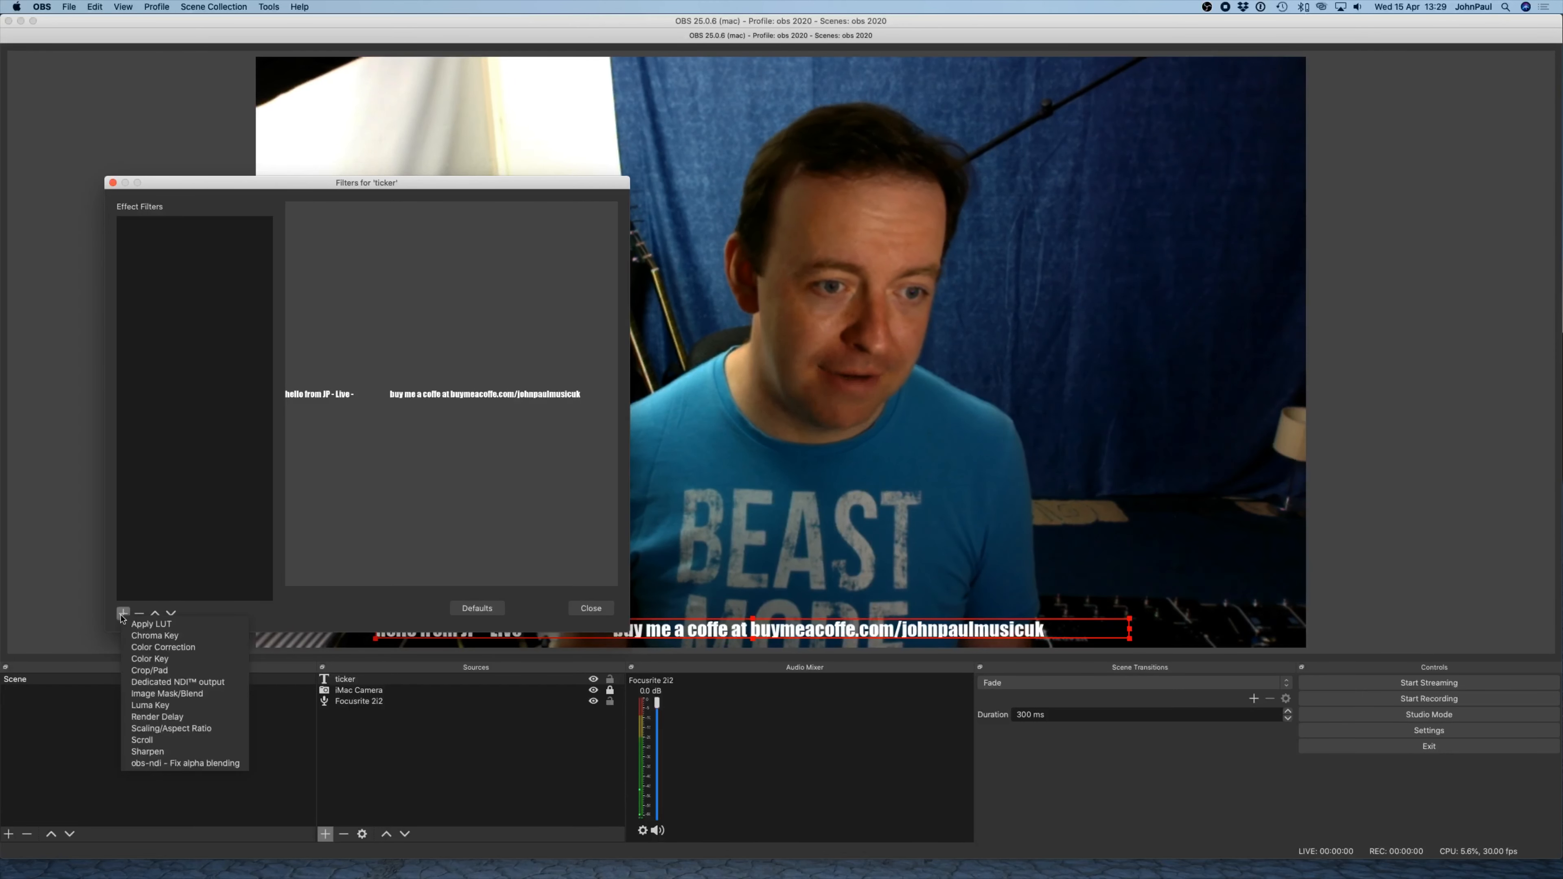
left_click(165, 743)
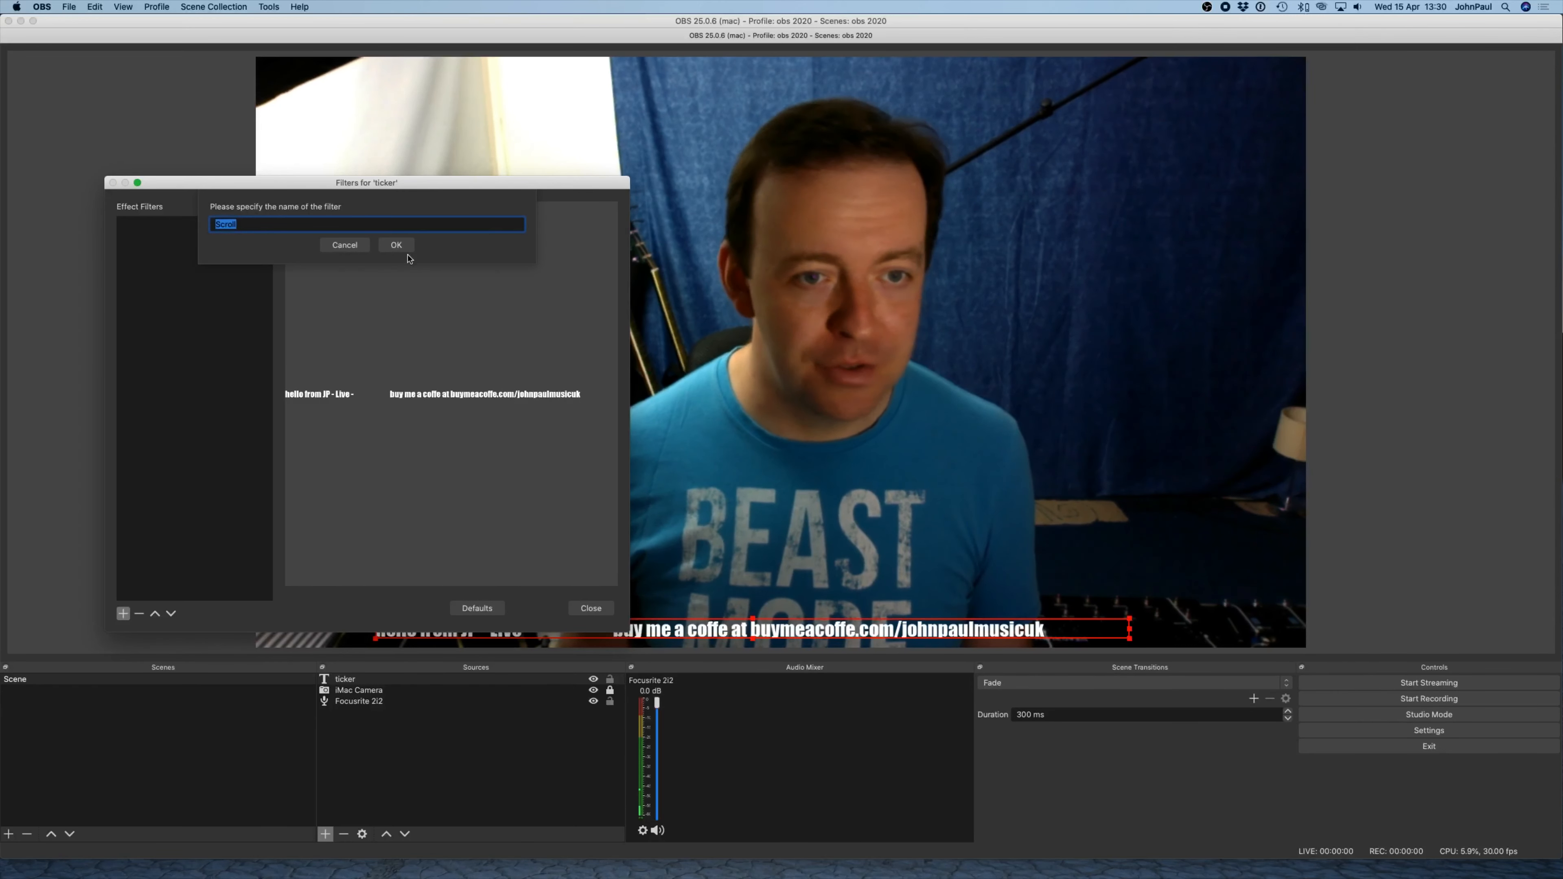
left_click(405, 249)
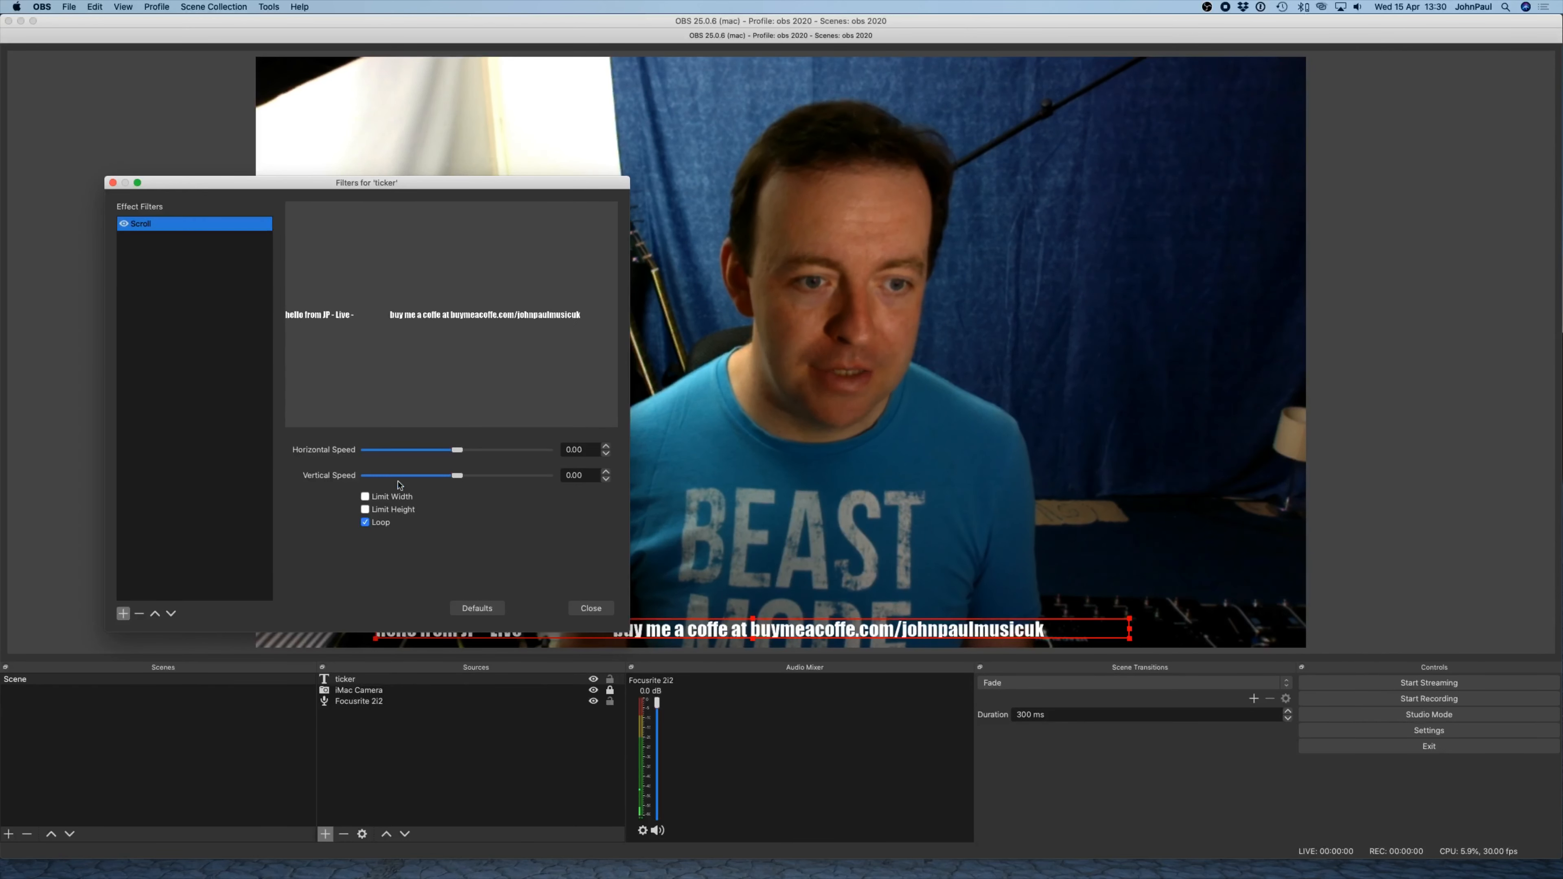
- Set the Scroll filter's horizontal speed to 60 and its vertical speed to 0
left_click_drag(456, 454, 455, 452)
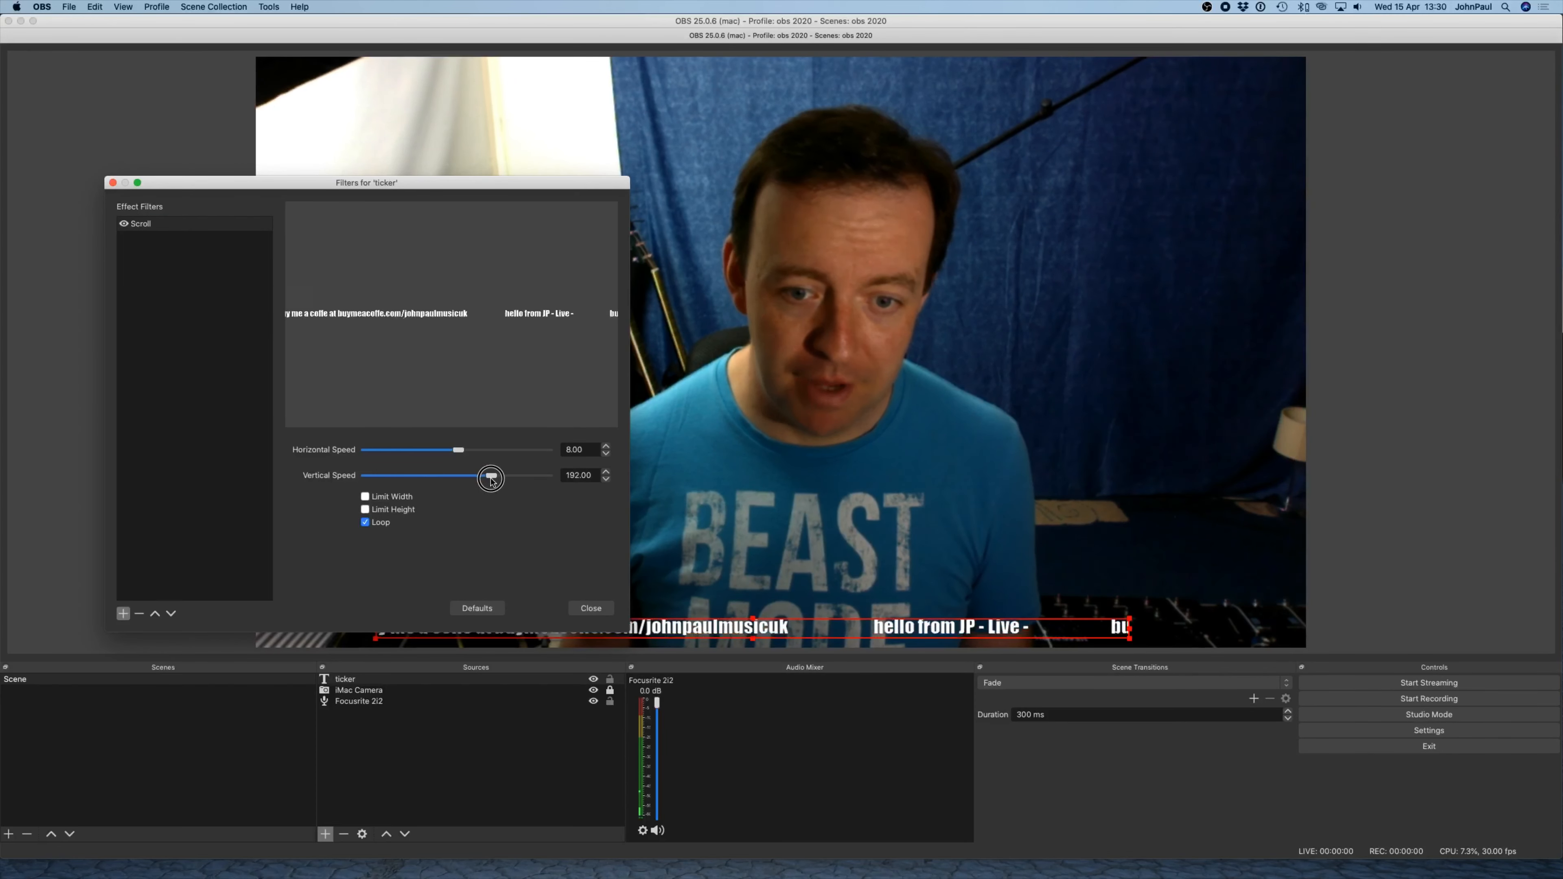
left_click_drag(467, 480, 456, 480)
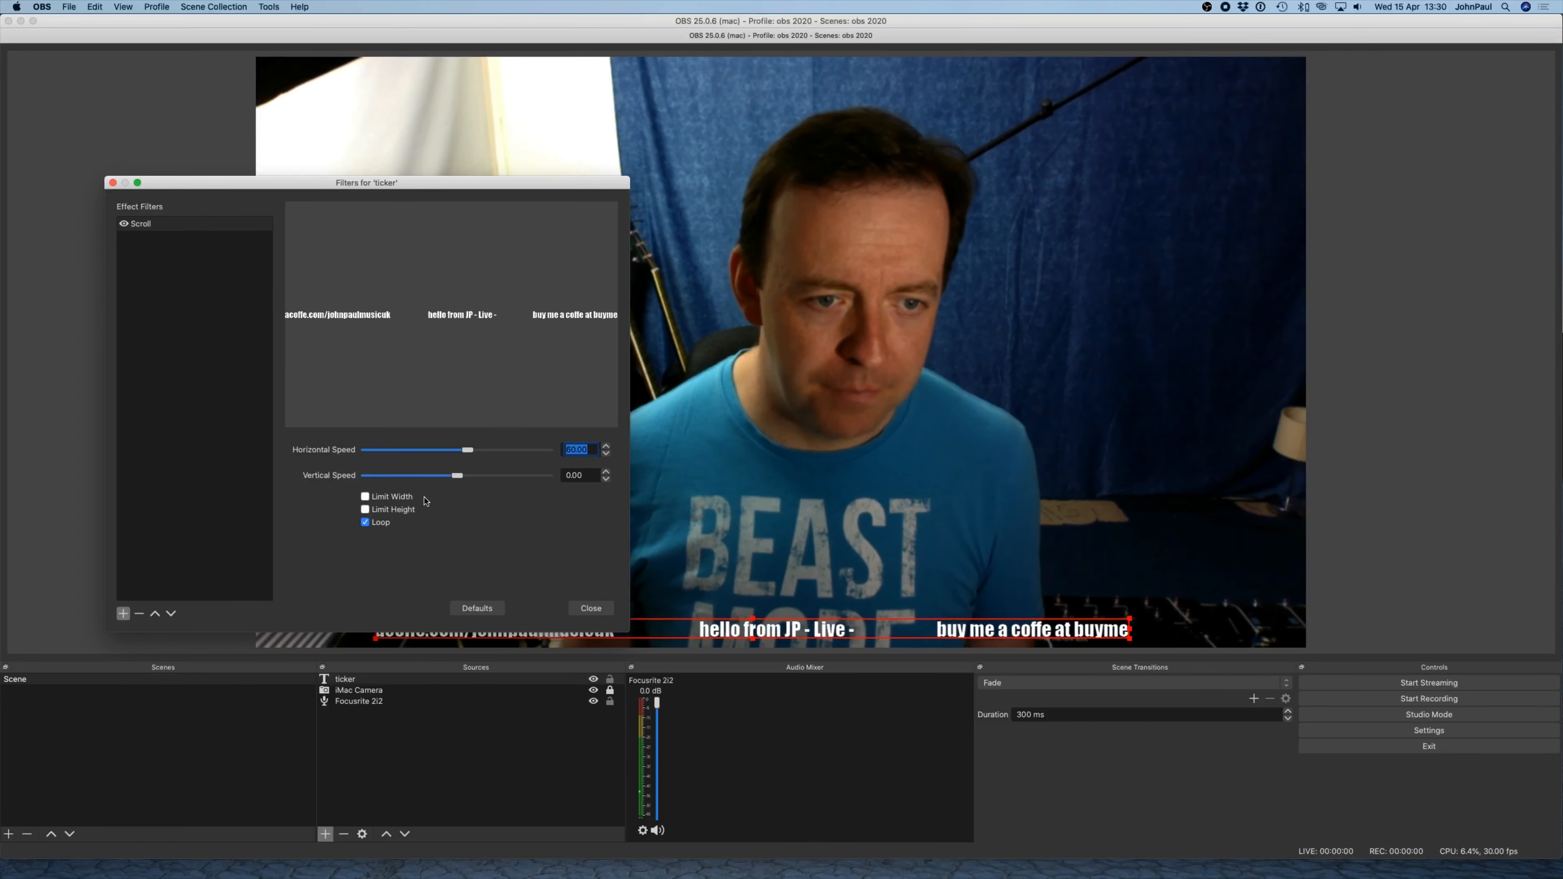
- Try the Scroll filter's Limit Width and Limit Height options, switch both off again and close the filter settings
left_click(366, 497)
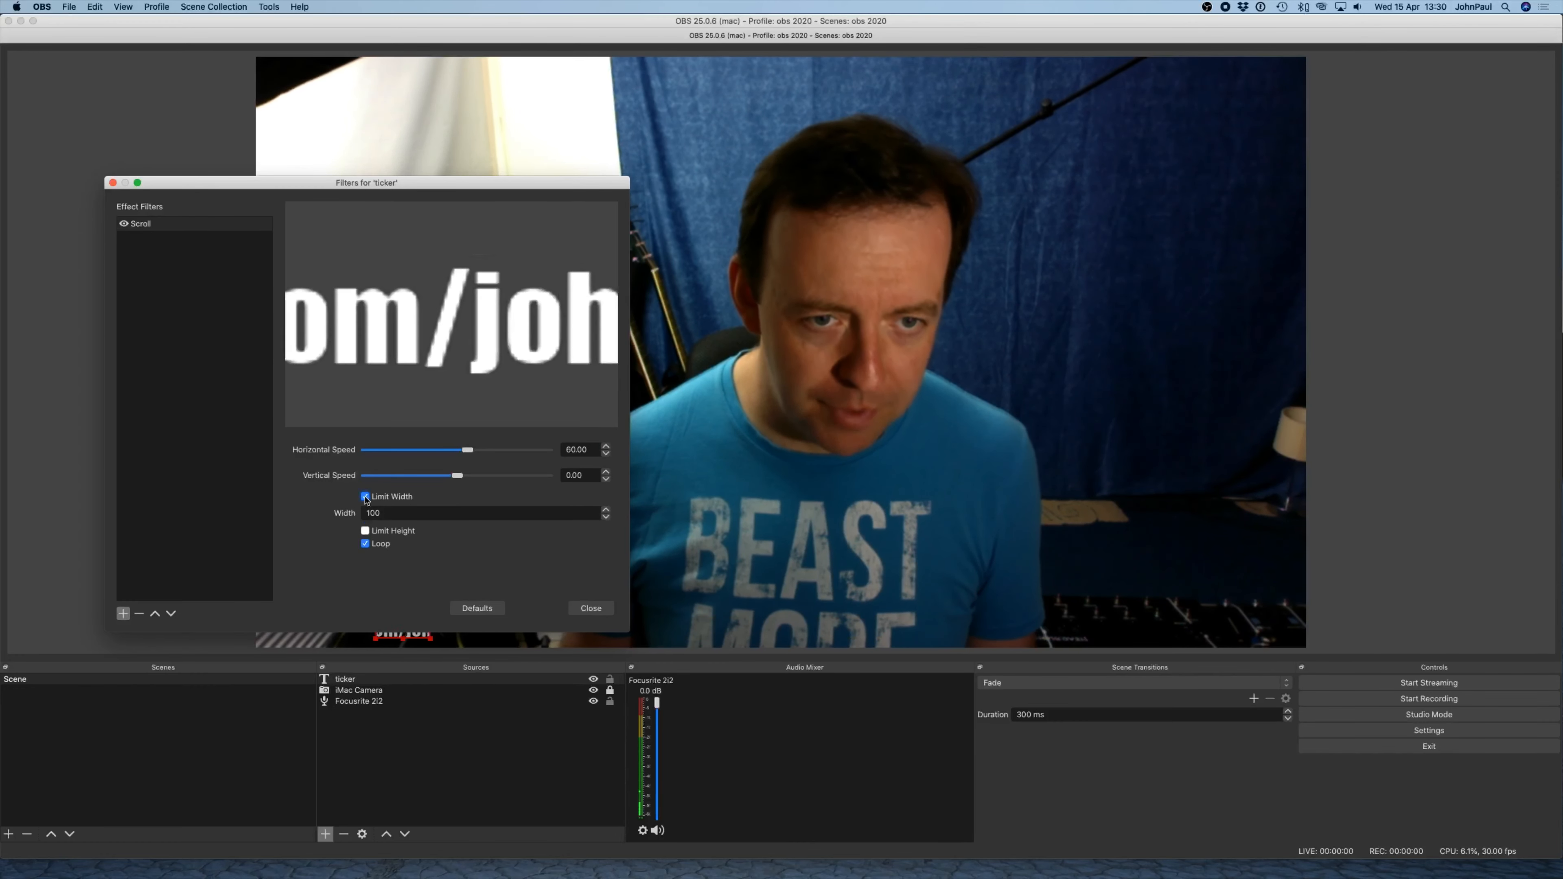
left_click(365, 497)
left_click(365, 510)
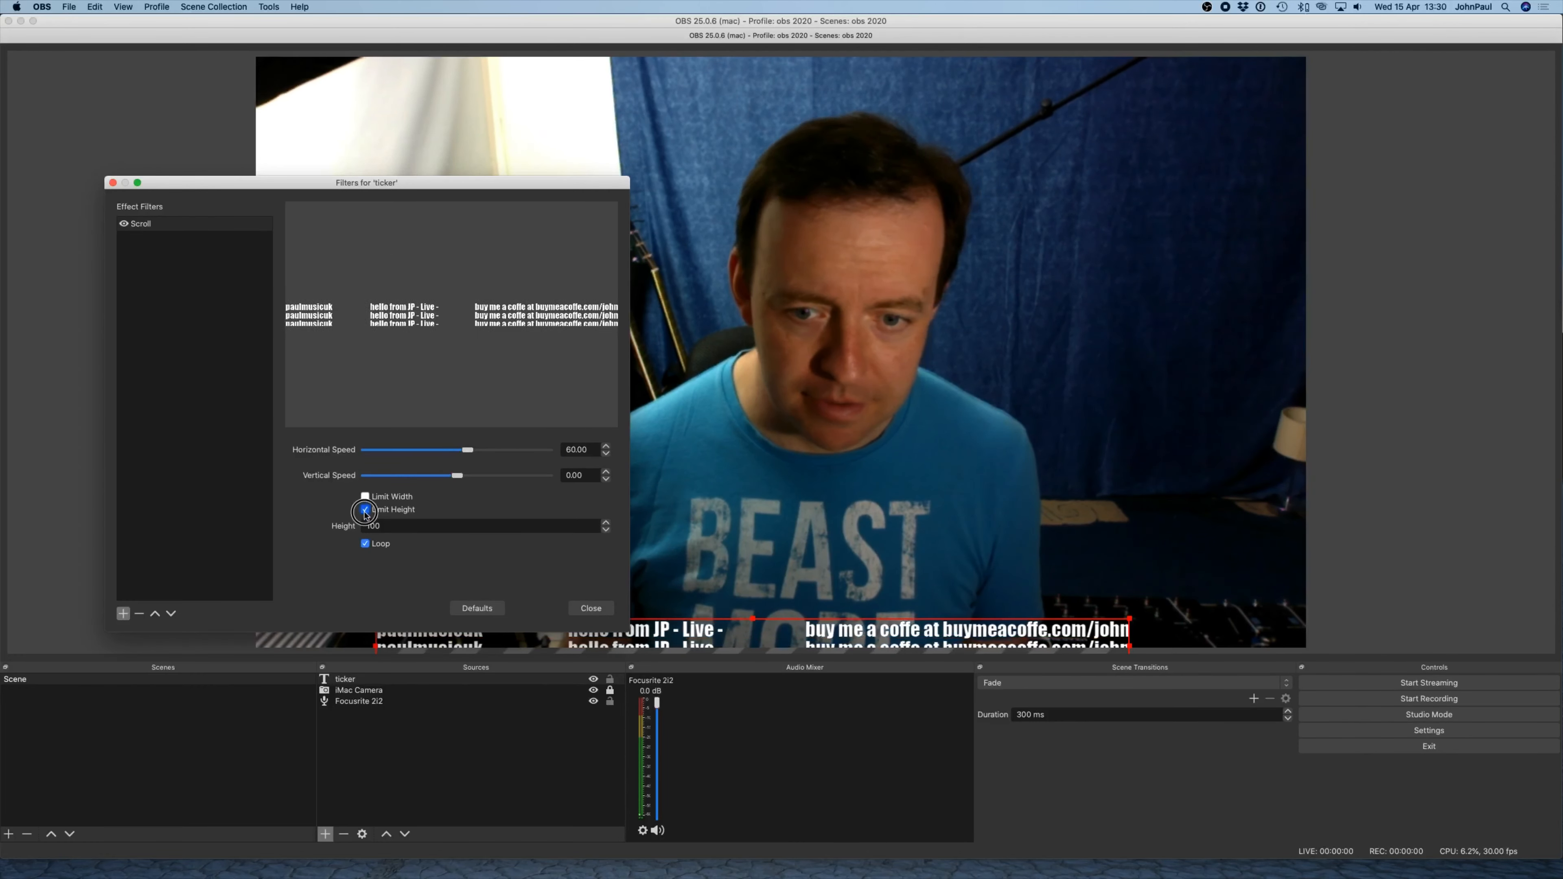
left_click(365, 509)
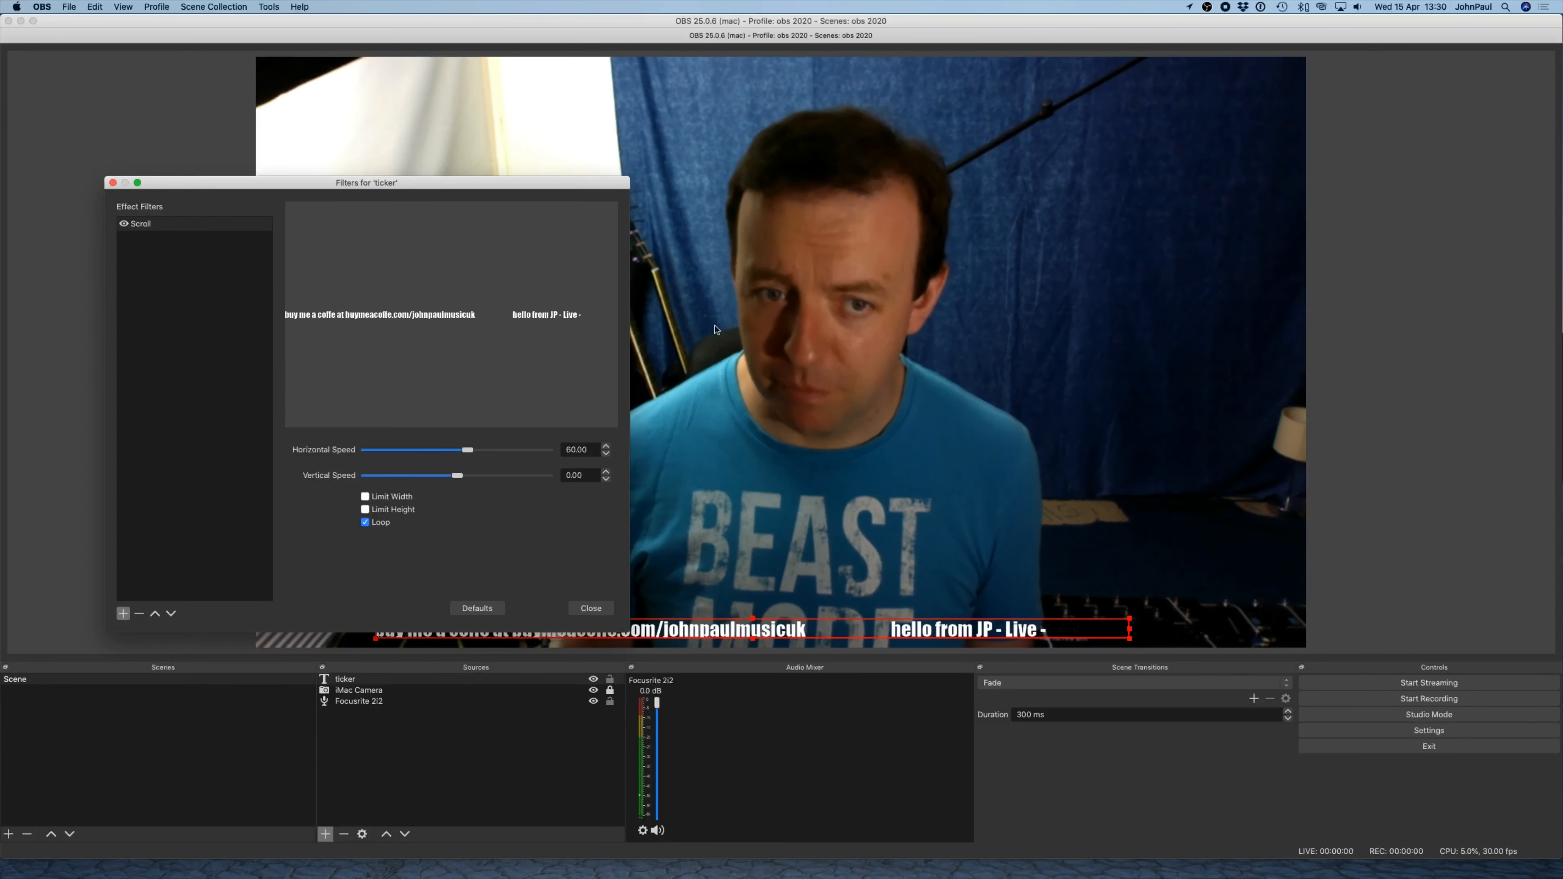
left_click(591, 609)
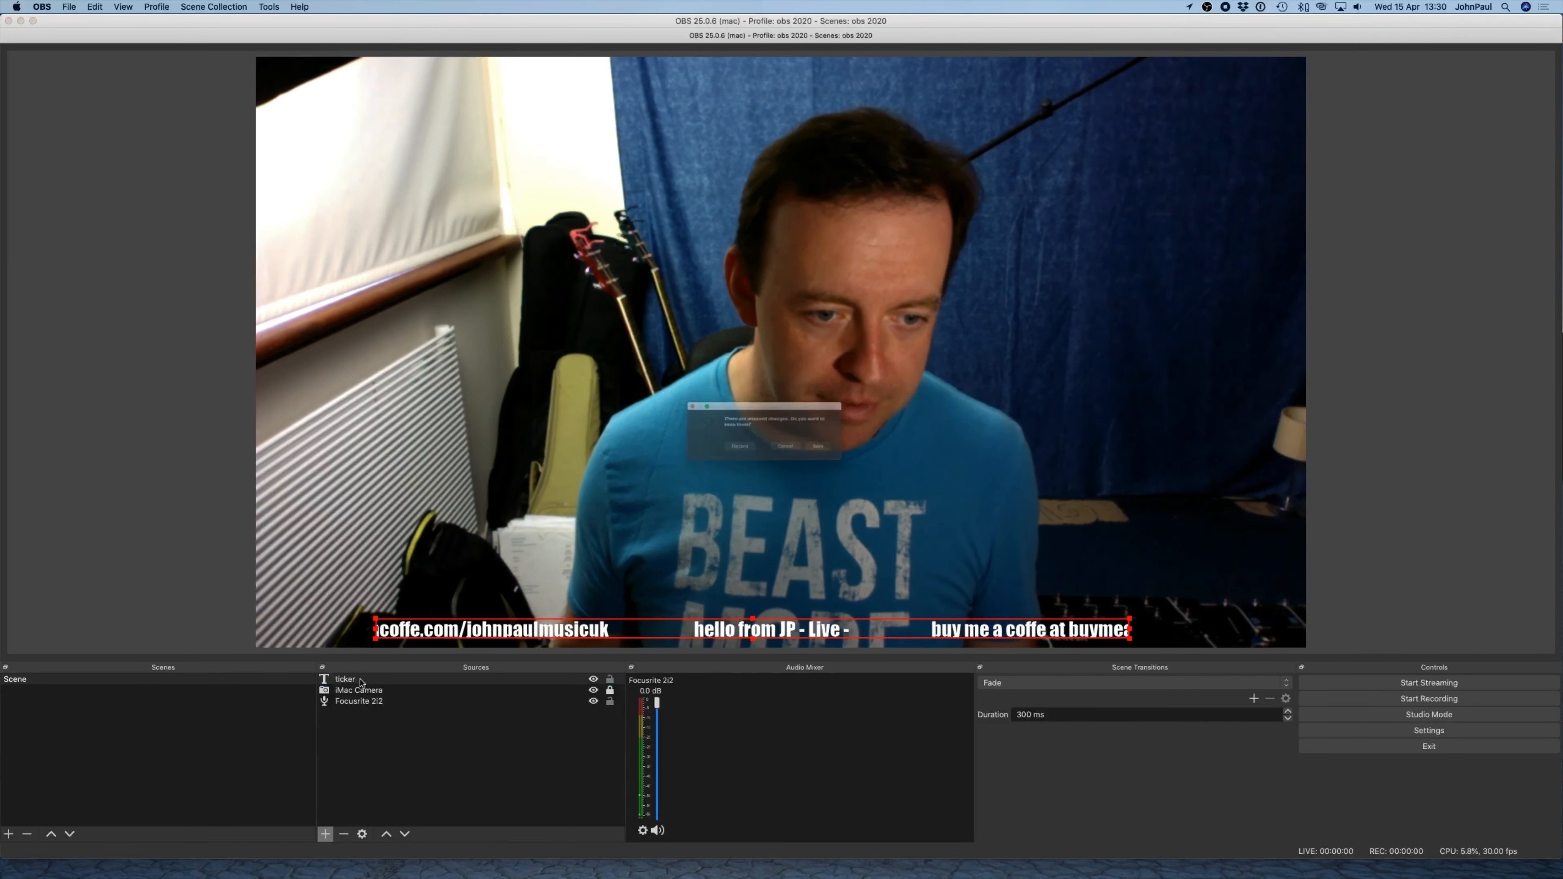
- Insert "Say Hello in the chat" with wide spacing after "Live -", and lock the ticker fitted across the canvas's bottom edge
left_click(856, 456)
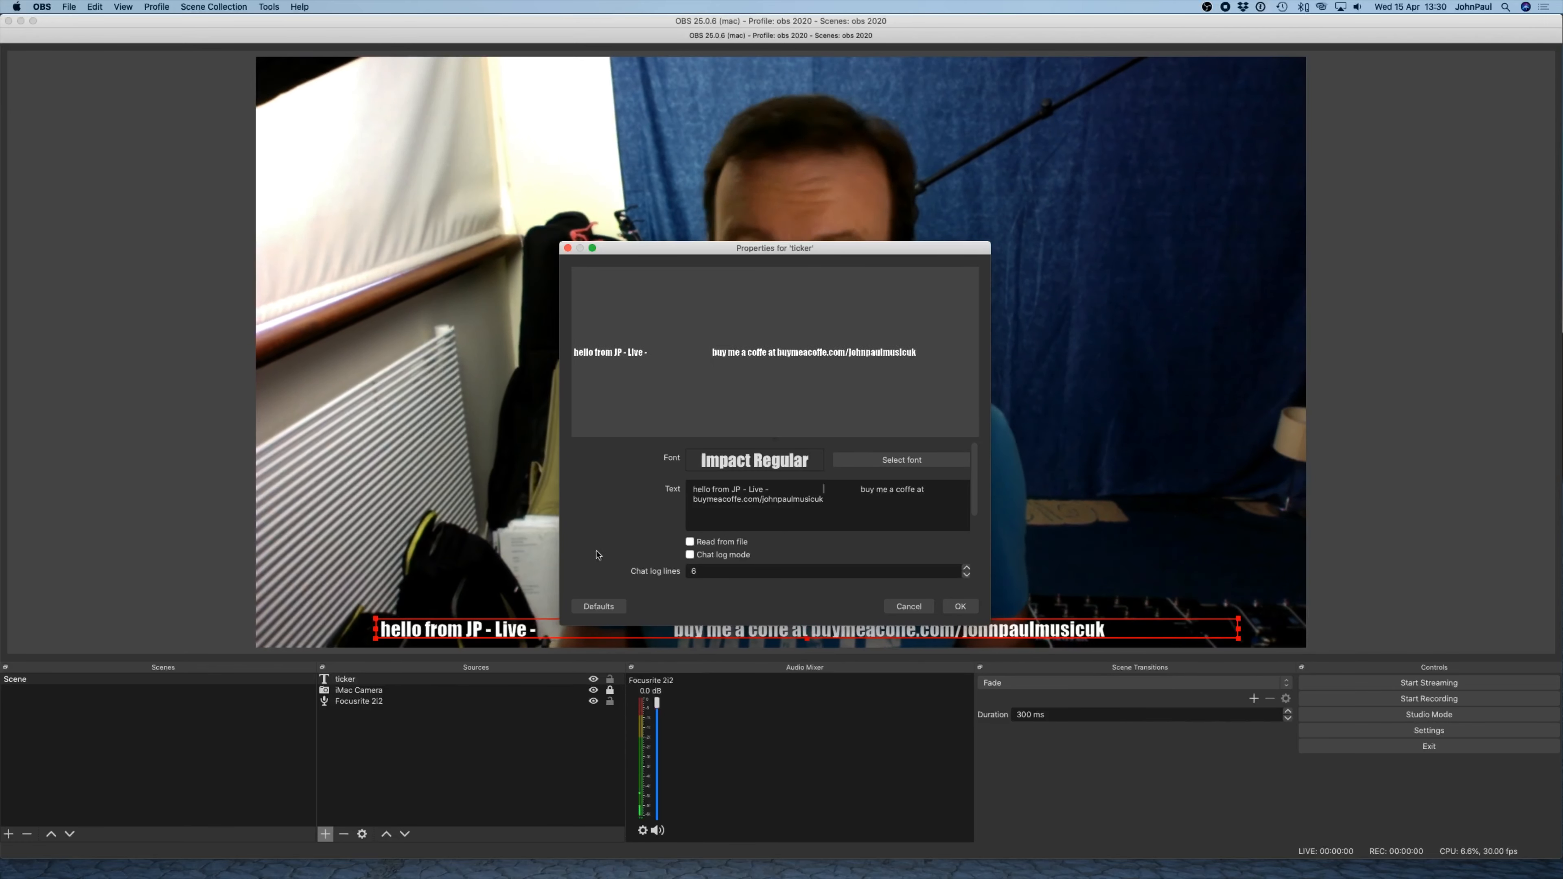
left_click_drag(729, 249, 385, 216)
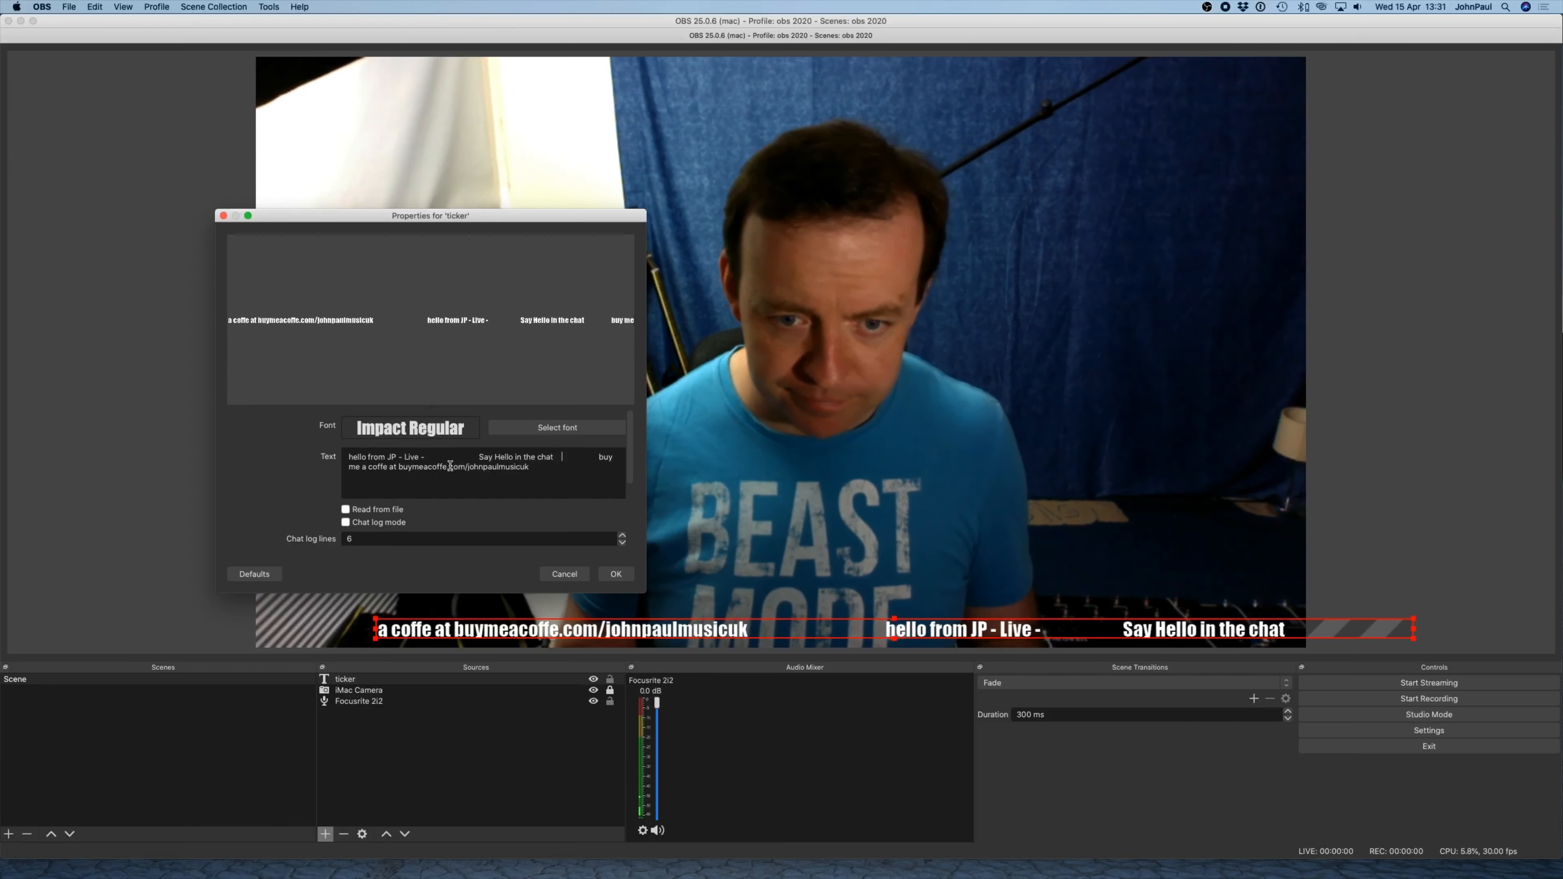
left_click(223, 216)
left_click(514, 417)
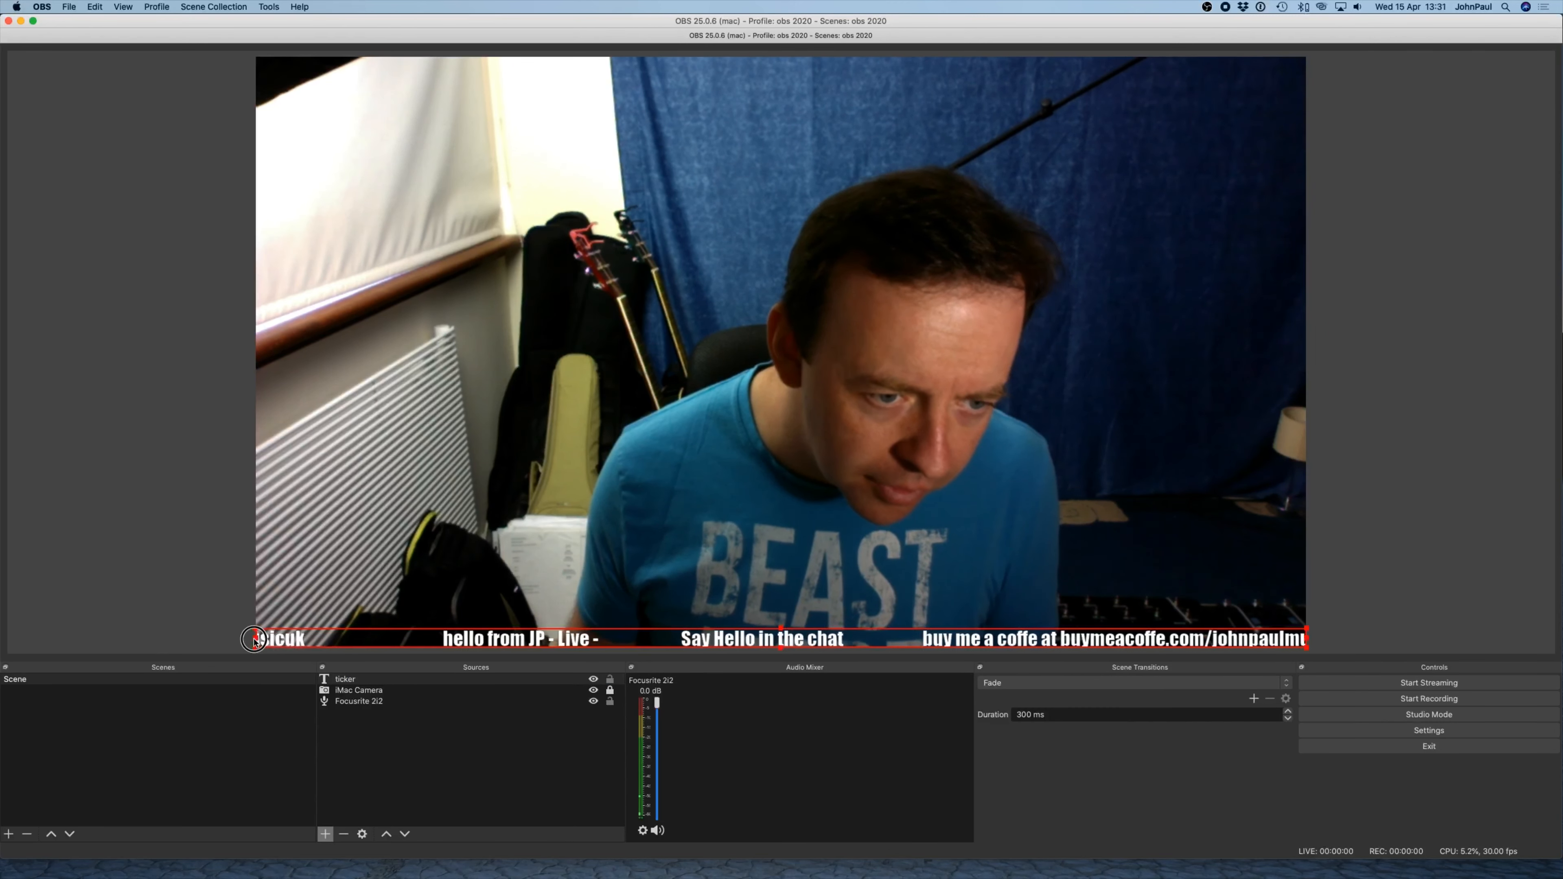
left_click(609, 680)
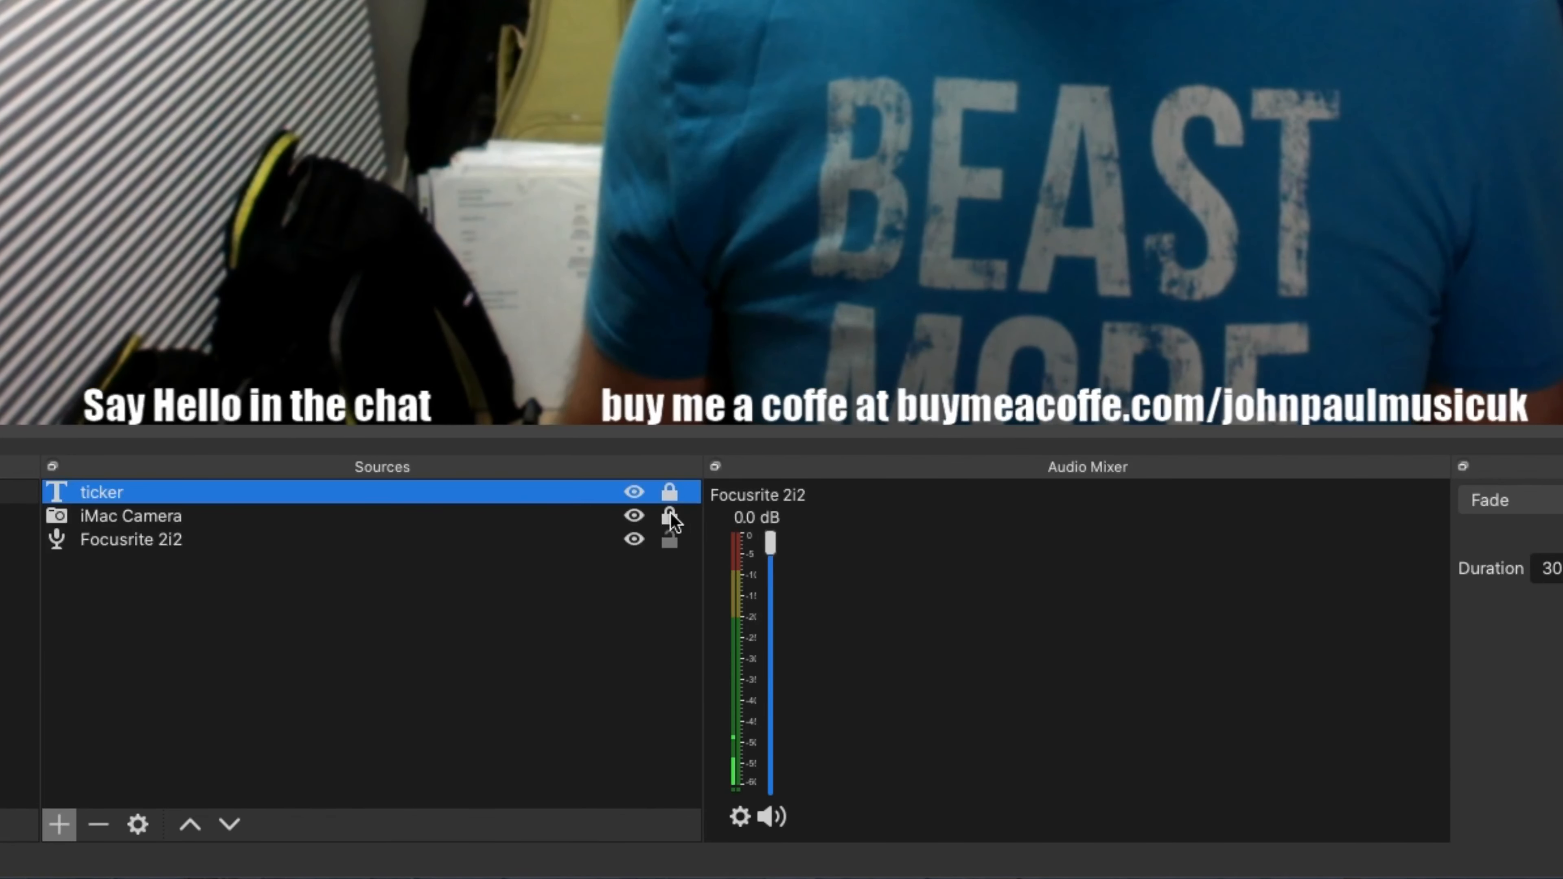
- Unlock the ticker source and move it below iMac Camera in the source order
left_click(610, 679)
left_click(507, 682)
left_click_drag(446, 495, 443, 530)
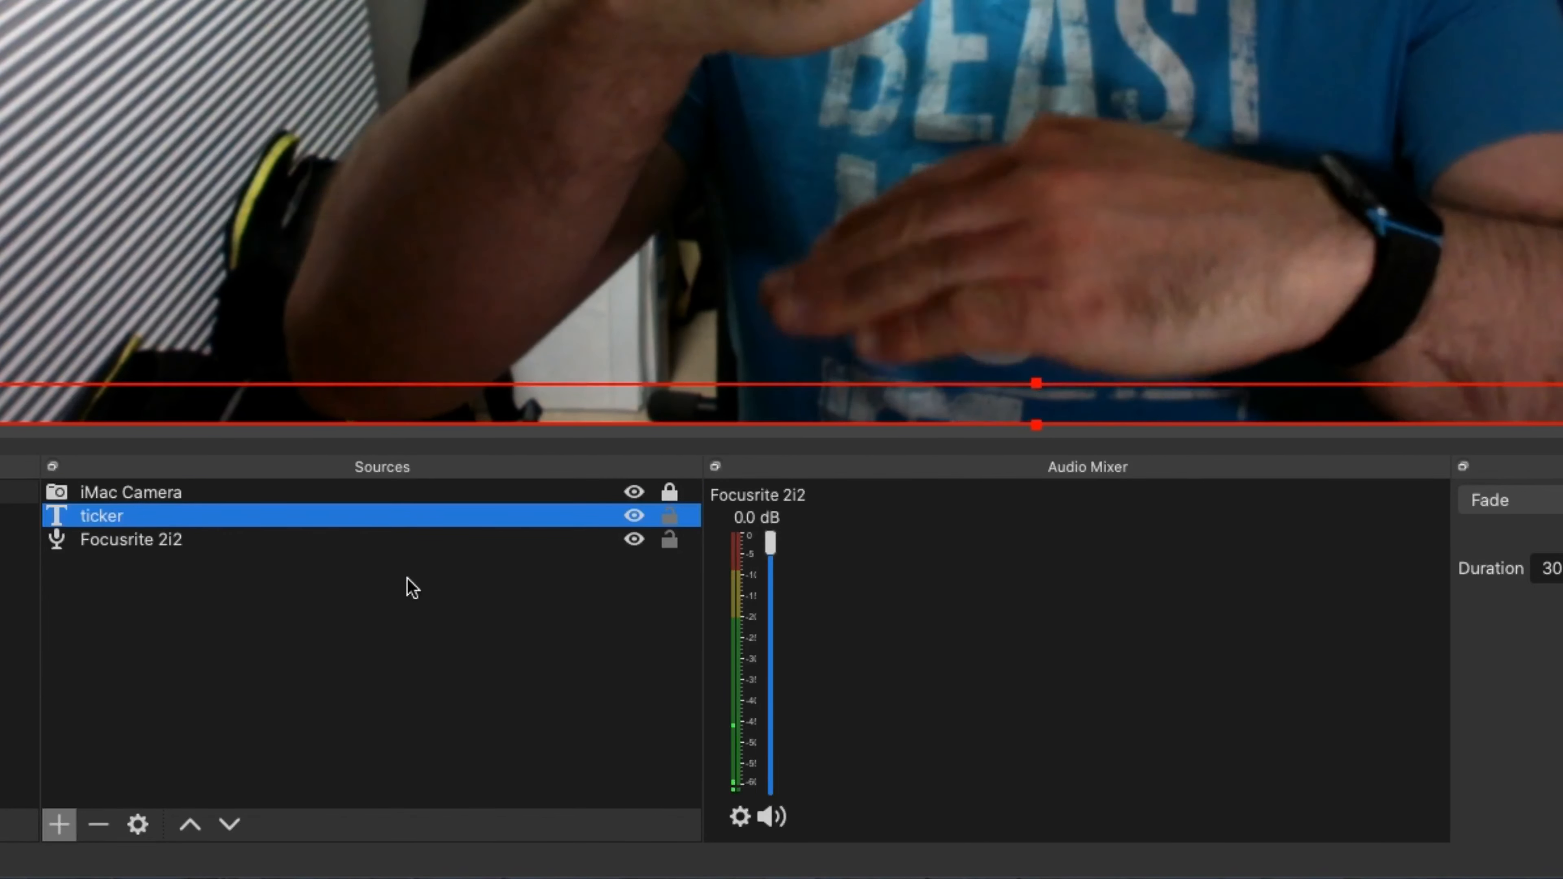
- Move the ticker source back above iMac Camera in the source order
left_click(134, 524)
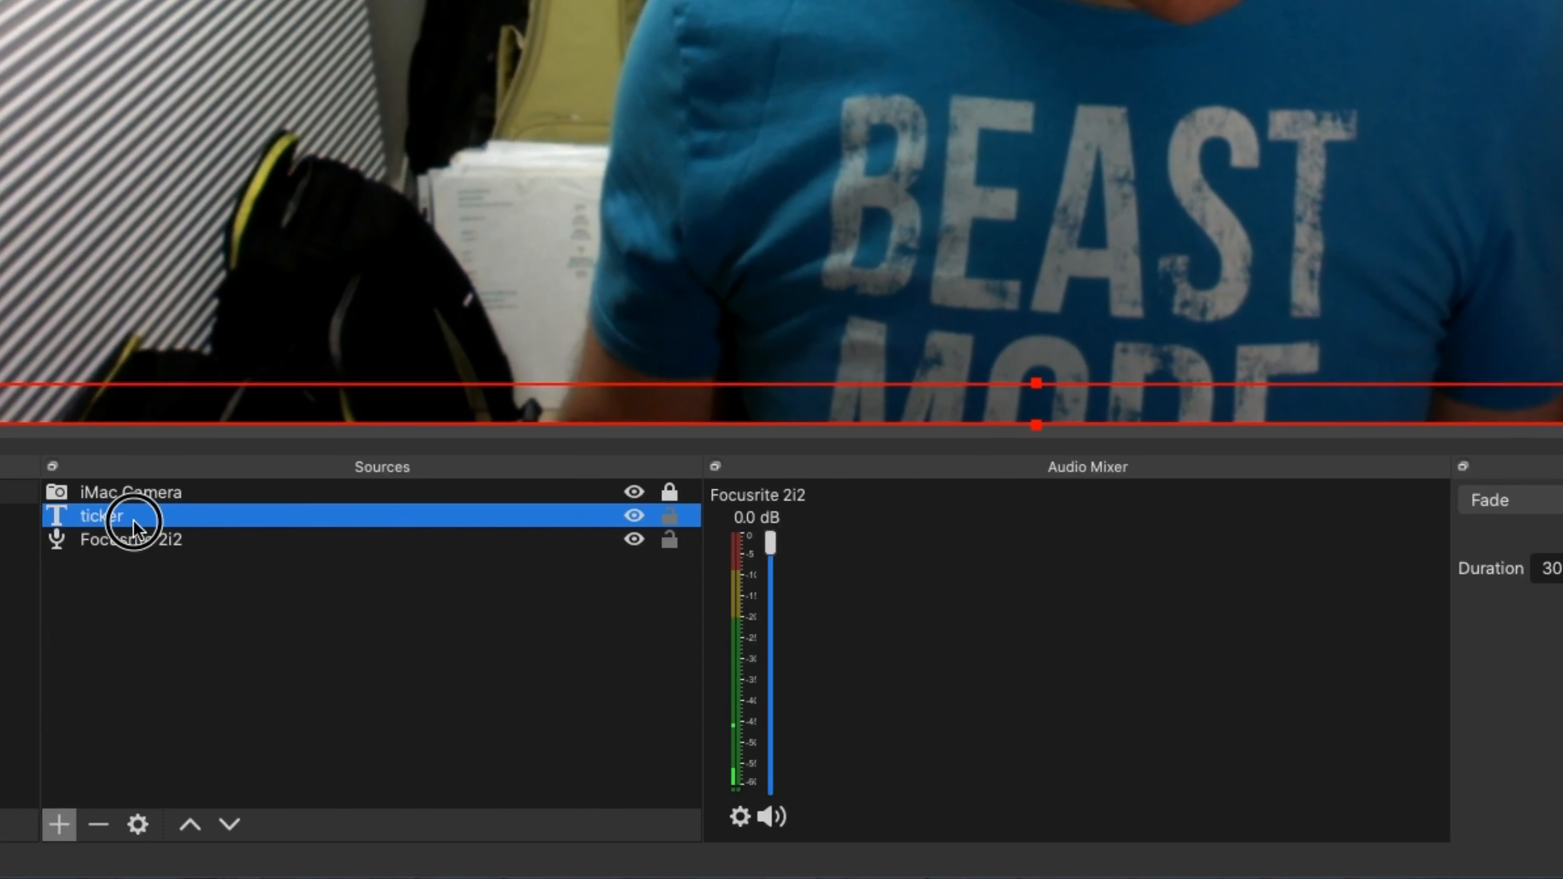
left_click_drag(133, 522, 137, 489)
left_click(218, 523)
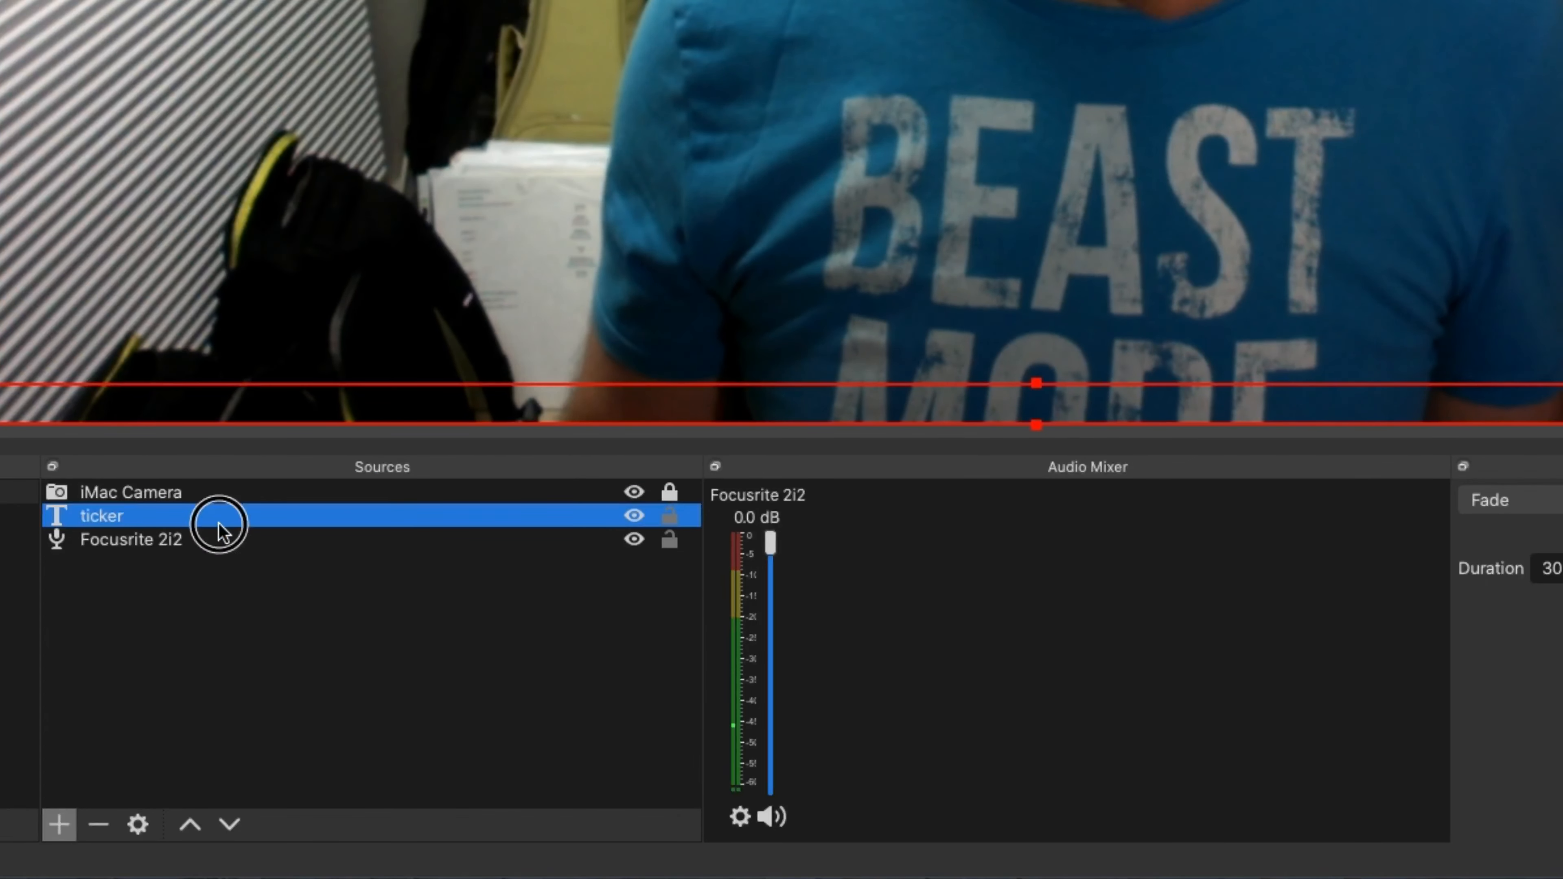
left_click_drag(218, 524, 230, 493)
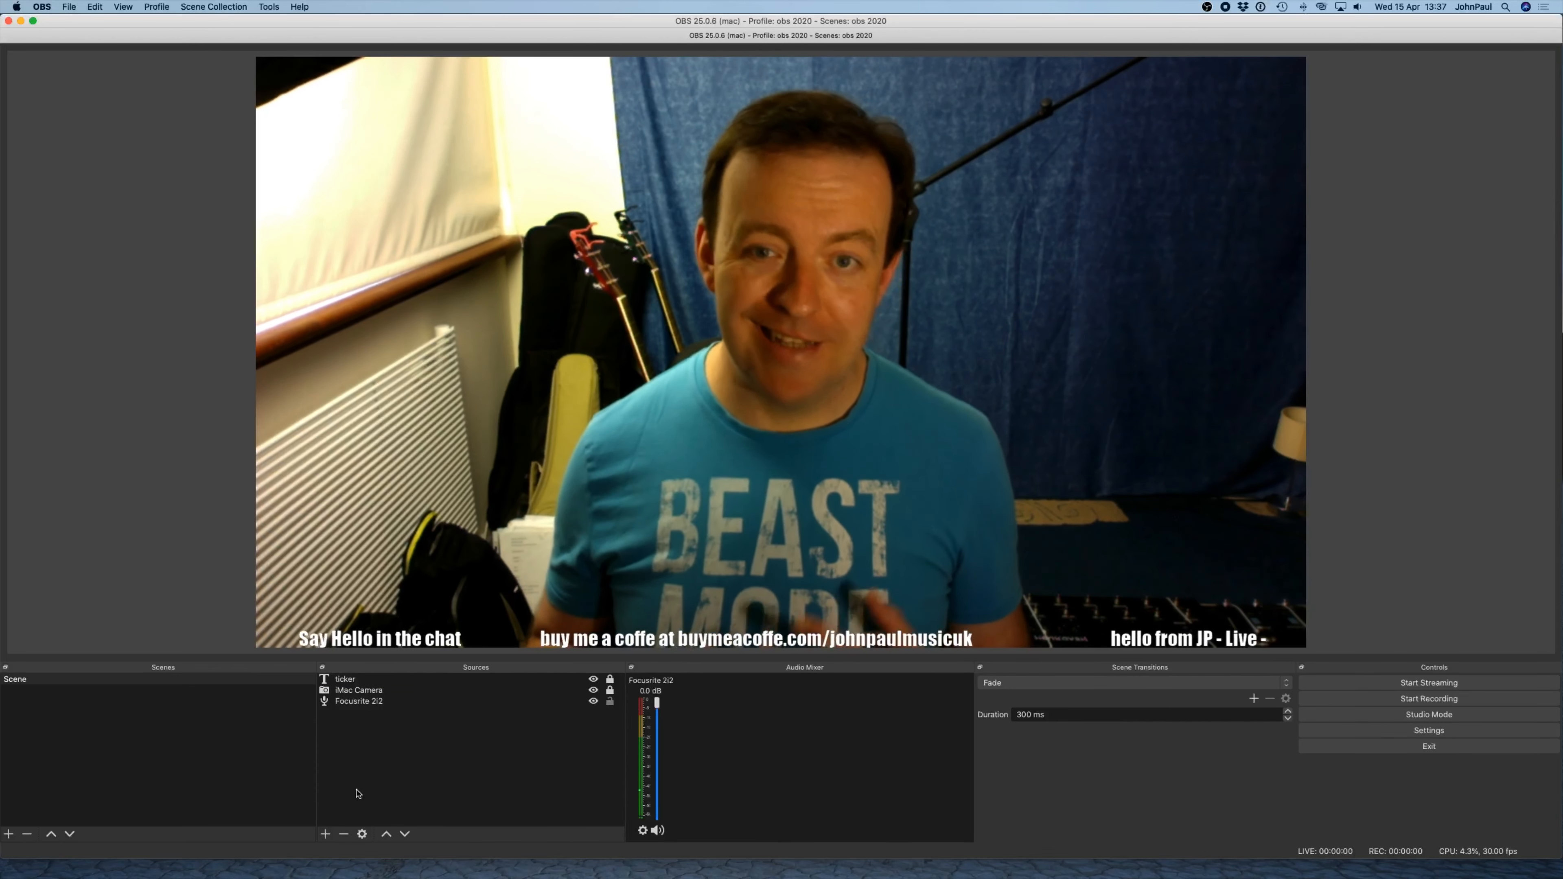
- Add a new Media Source named "Lower 3rd" to the scene
left_click(326, 835)
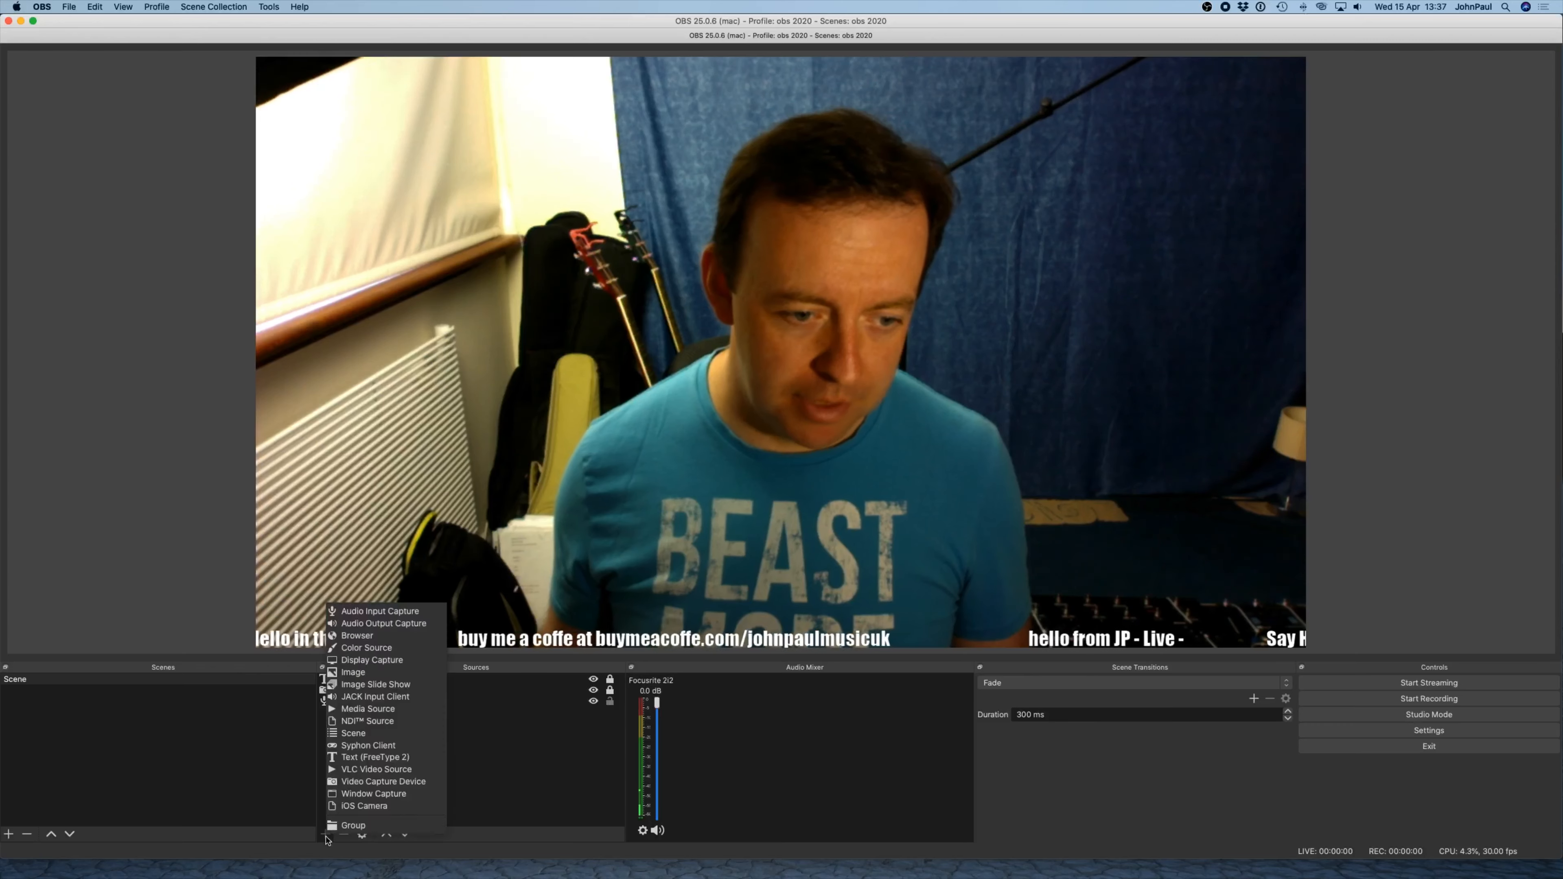
left_click(389, 710)
type("L")
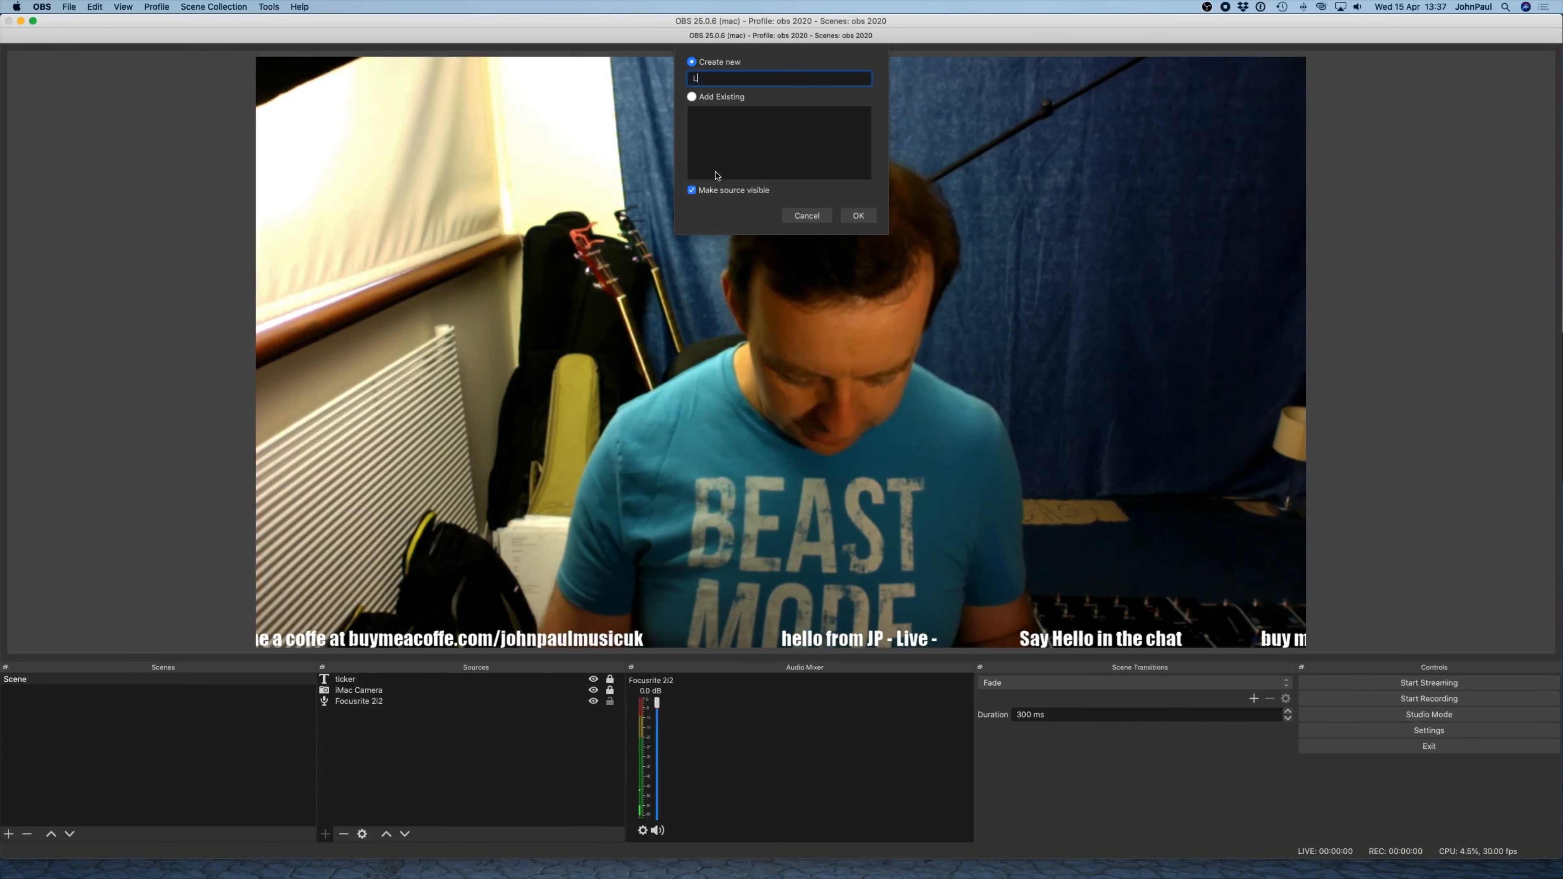
type("ower 3rd")
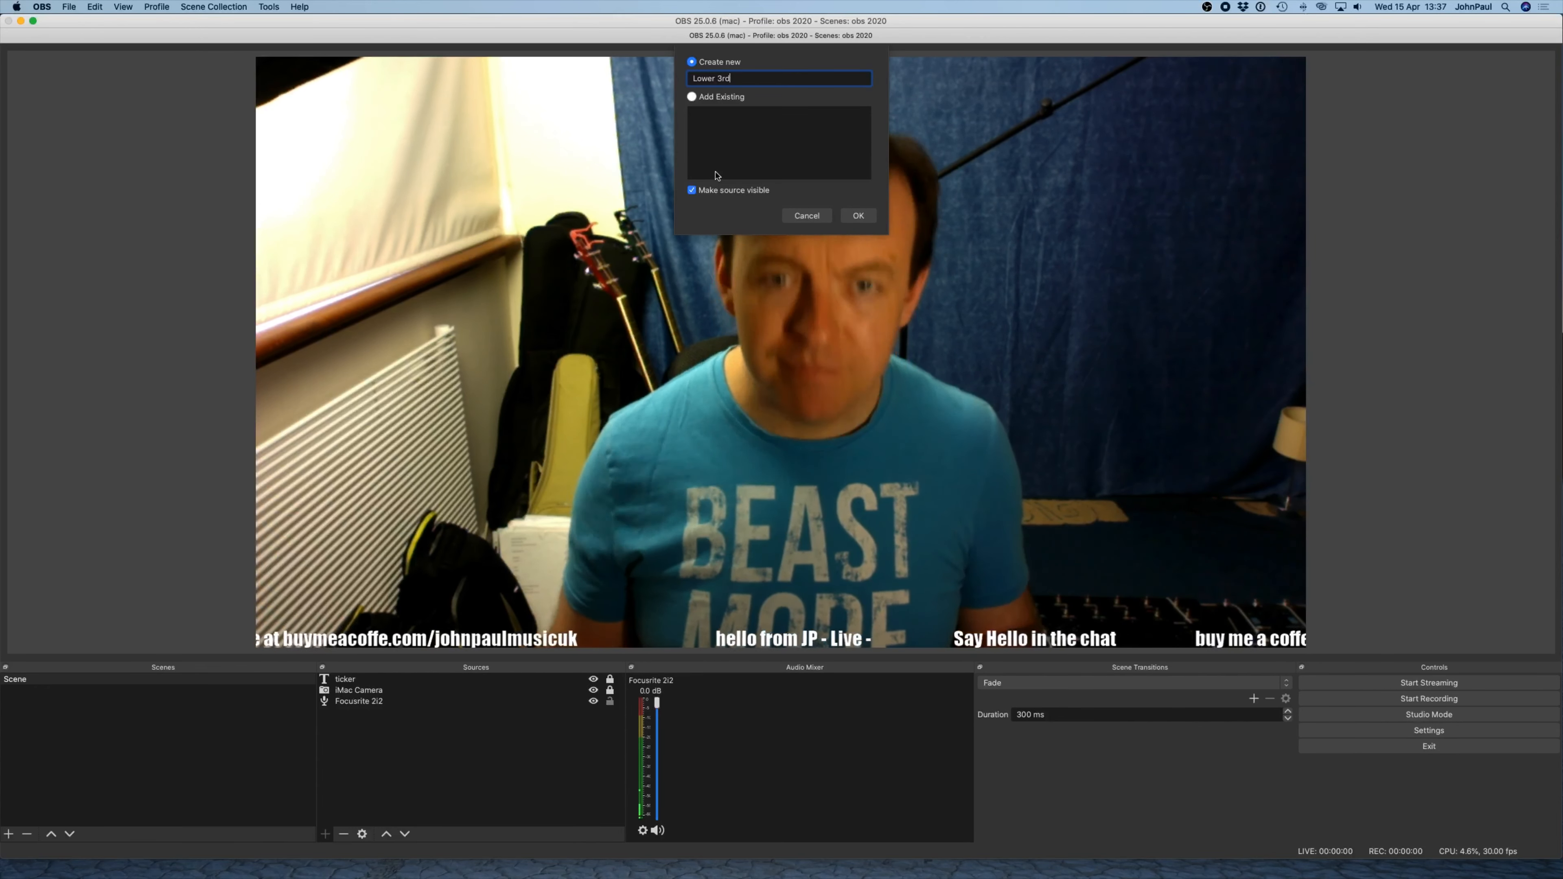
left_click(858, 215)
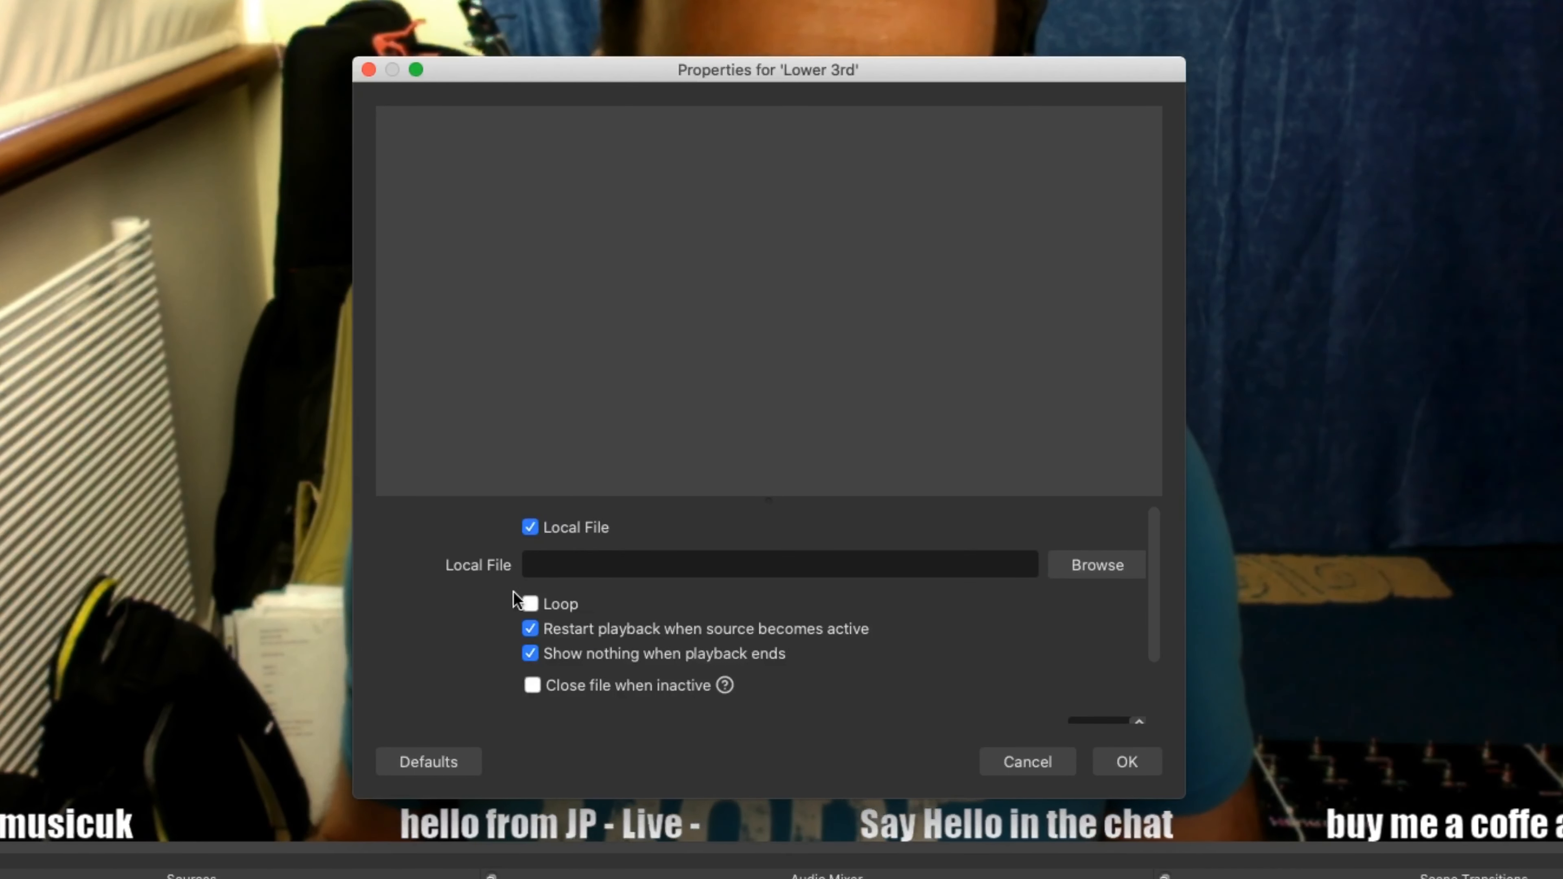
- Enable looping for the Lower 3rd source and load the local file "nicknimmin-lower (Converted).mov" from the OBS content folder
left_click(531, 604)
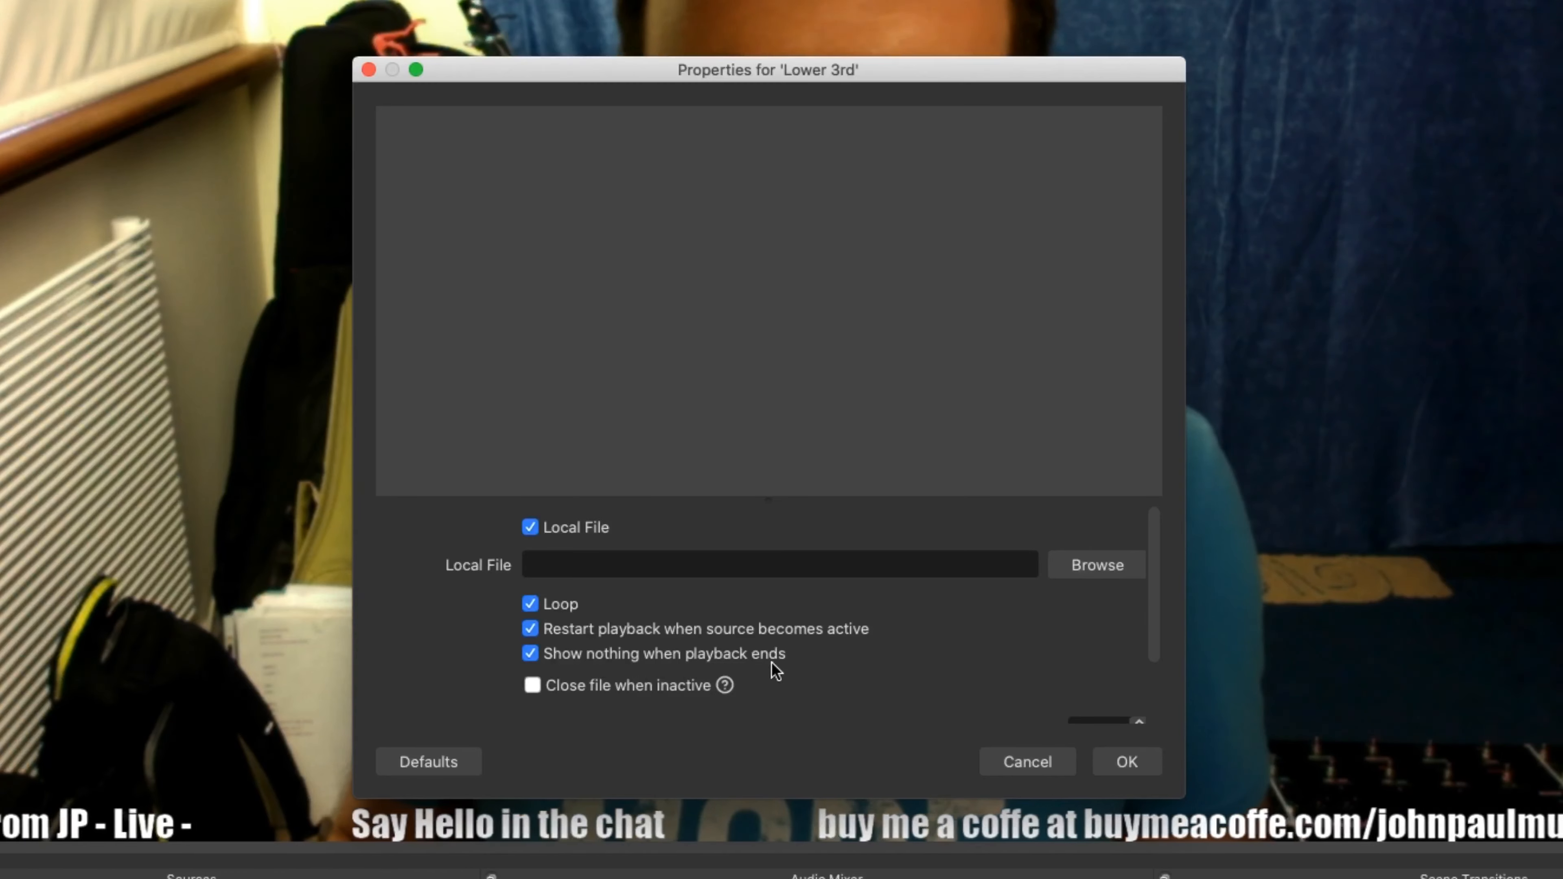
scroll(842, 634, "down", 3)
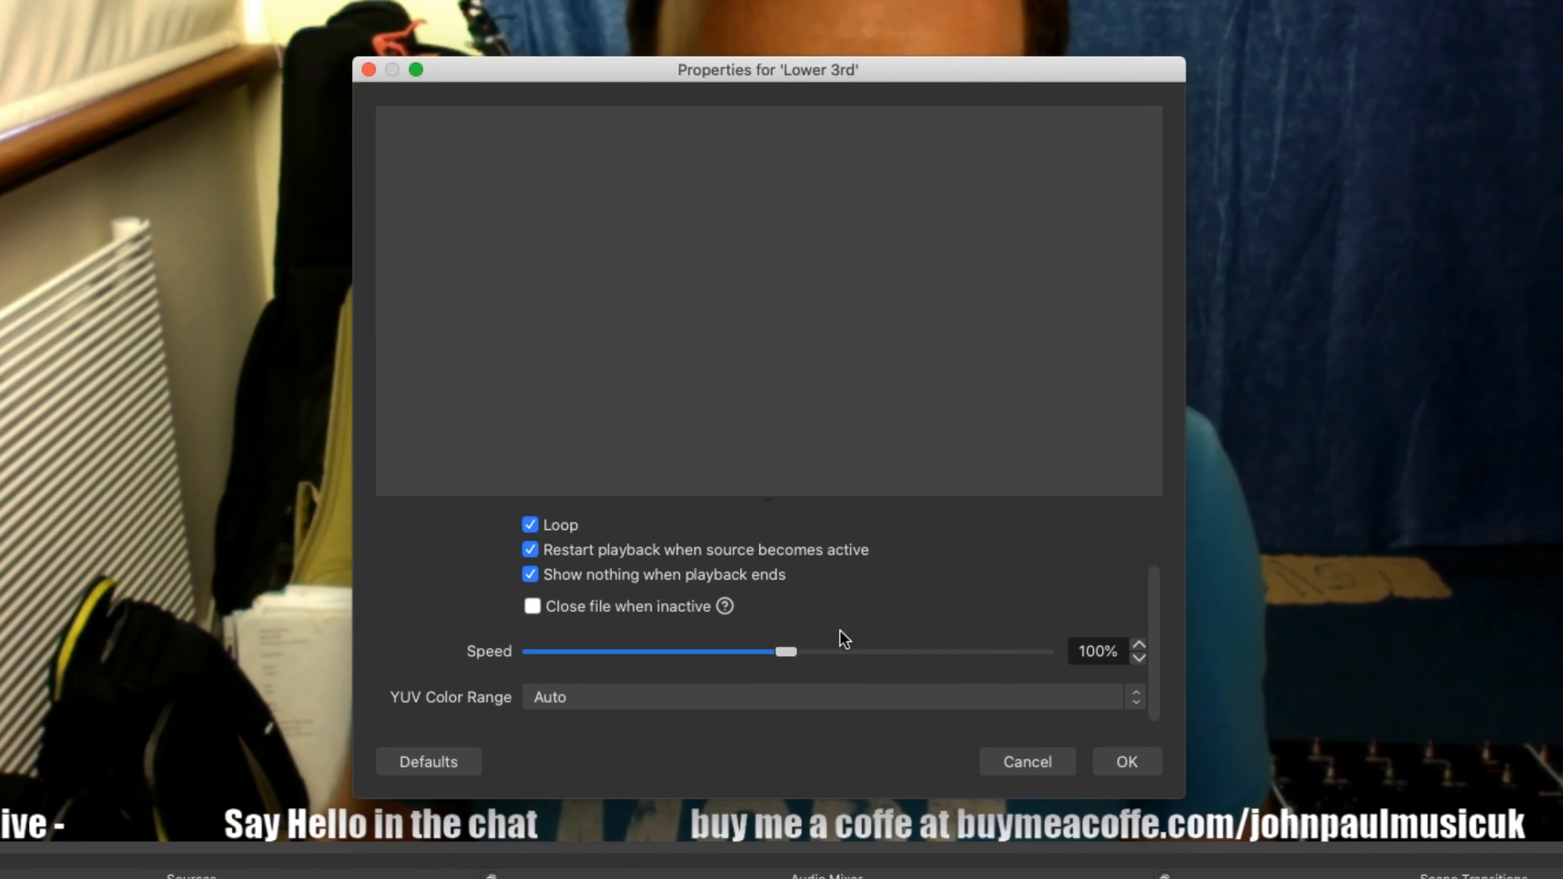
scroll(914, 605, "up", 3)
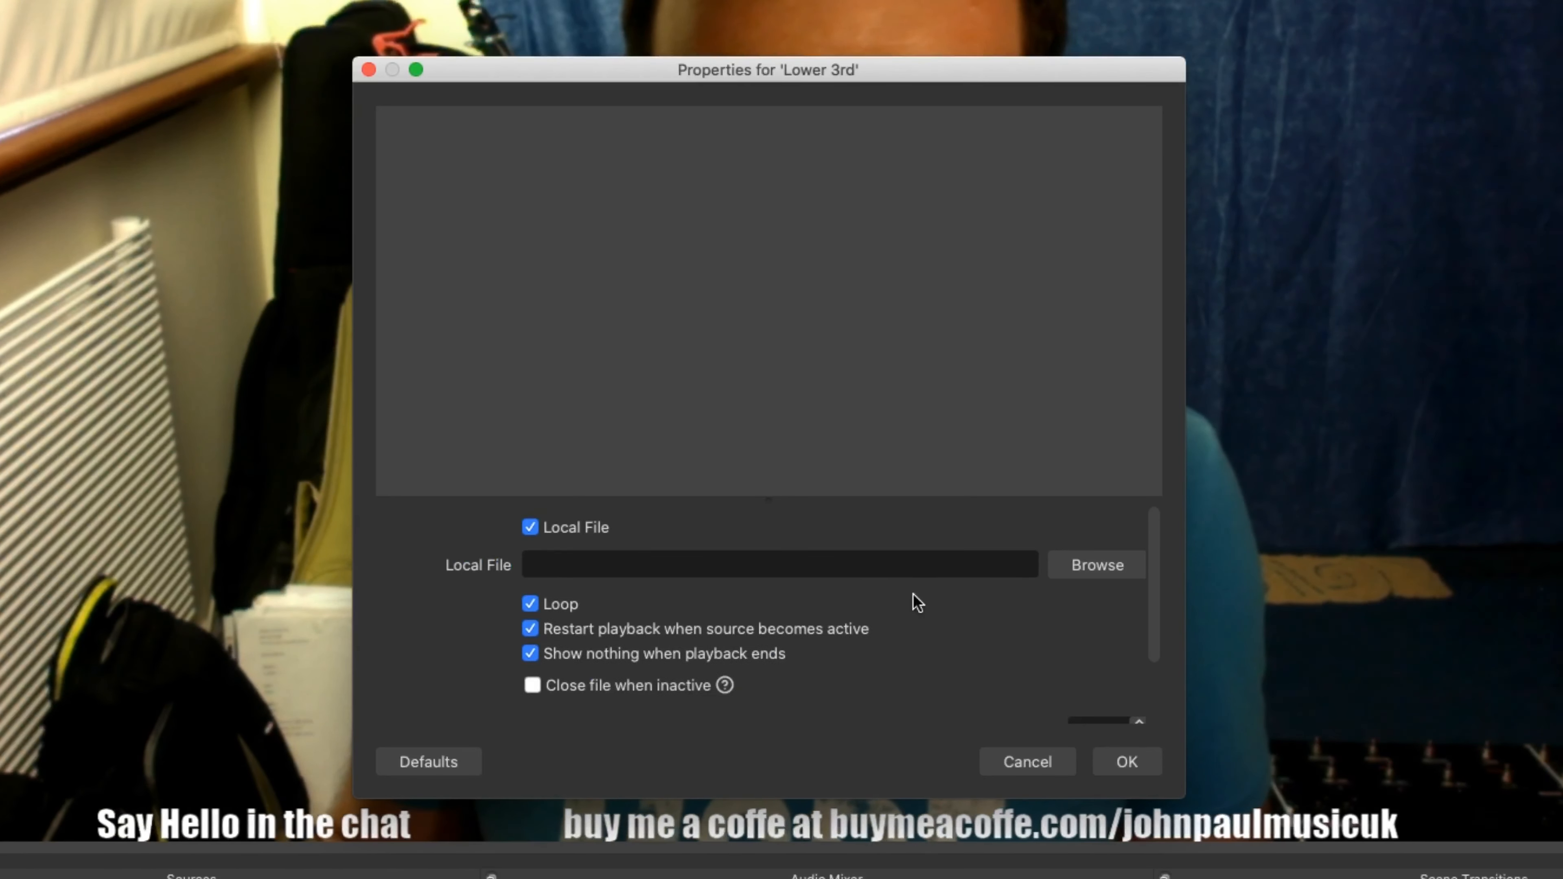
left_click(1100, 567)
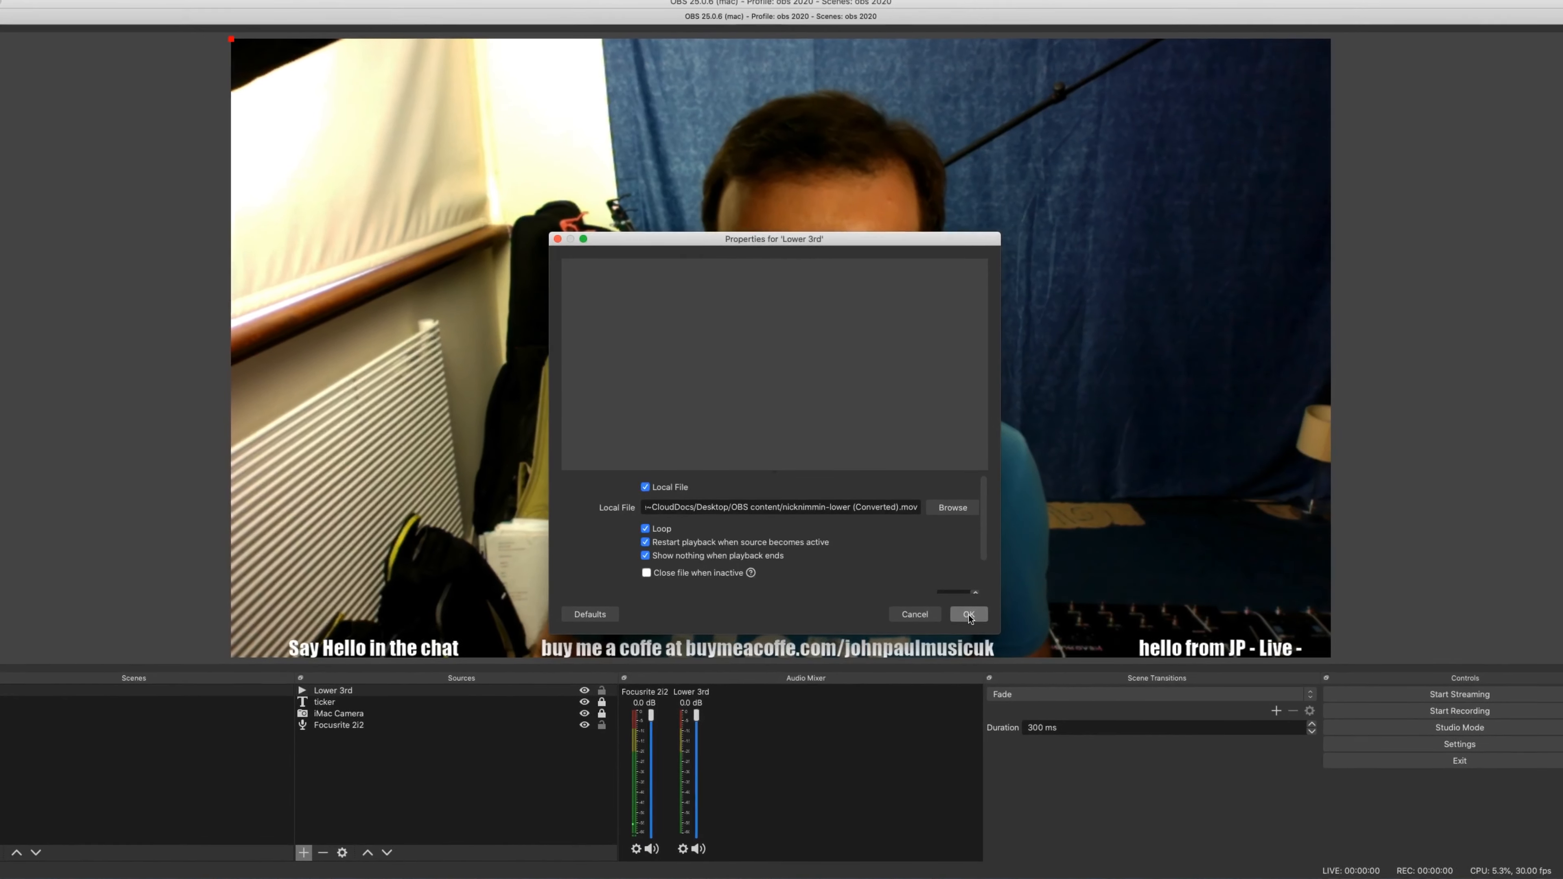
left_click(969, 615)
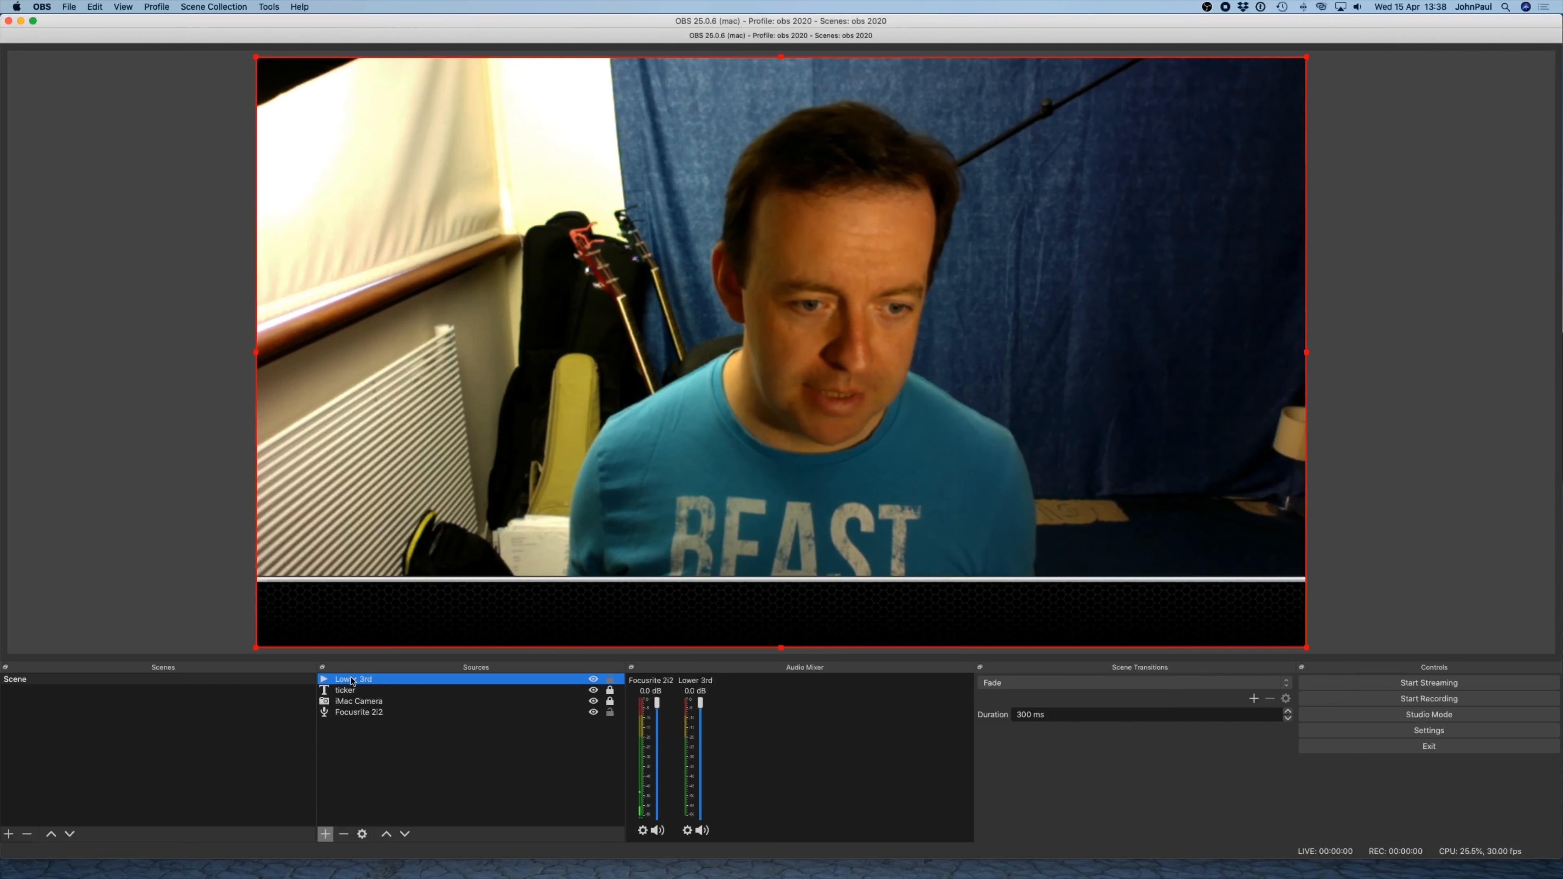
- Place the ticker above Lower 3rd in the source order and lock the ticker
left_click(346, 690)
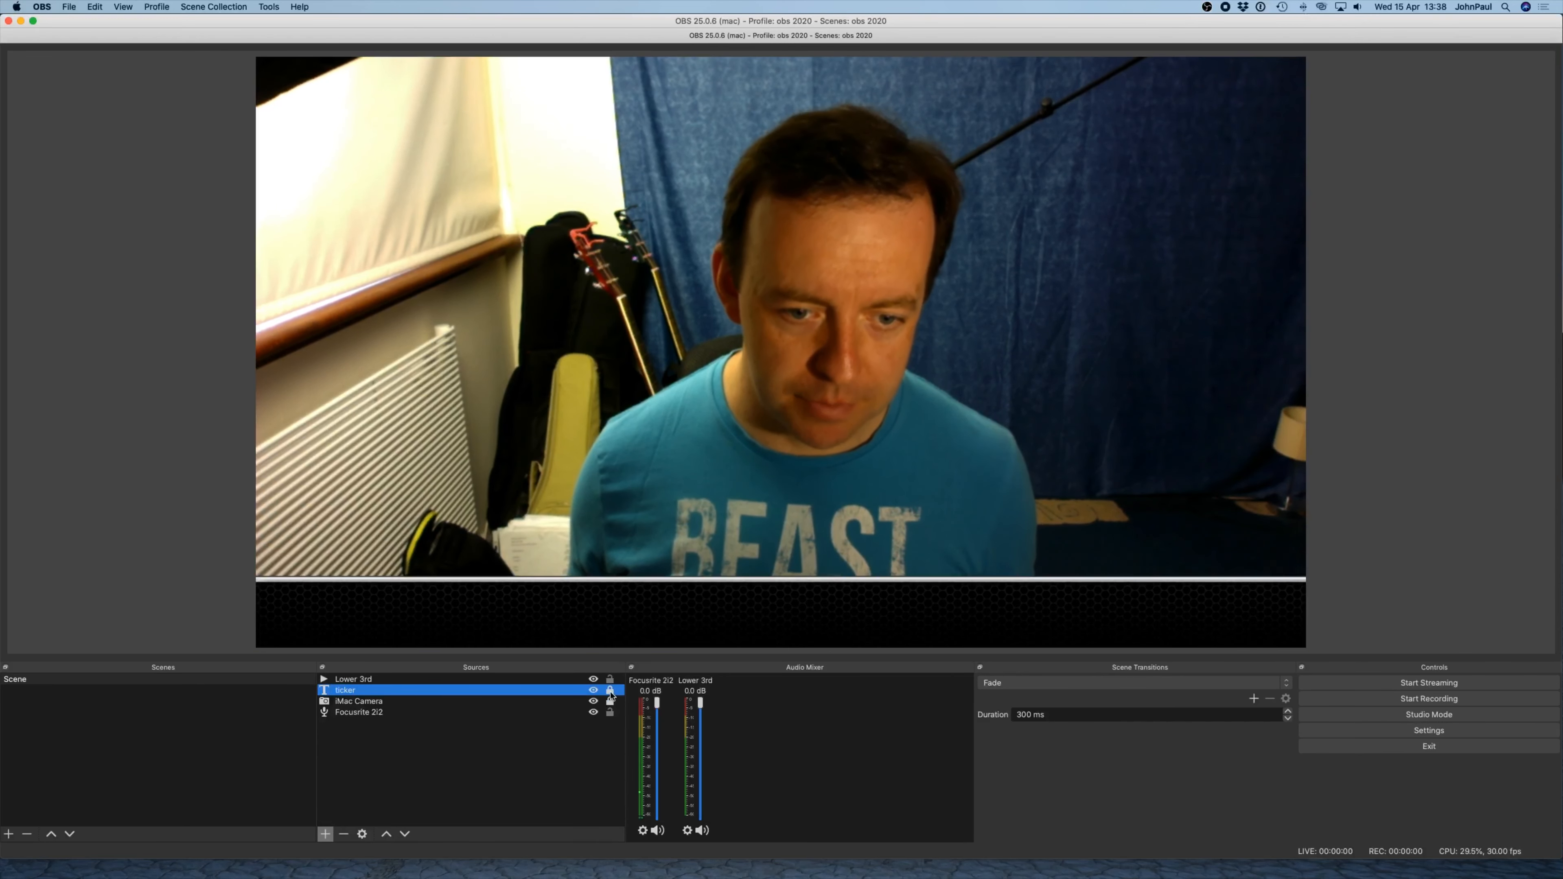
left_click(564, 680)
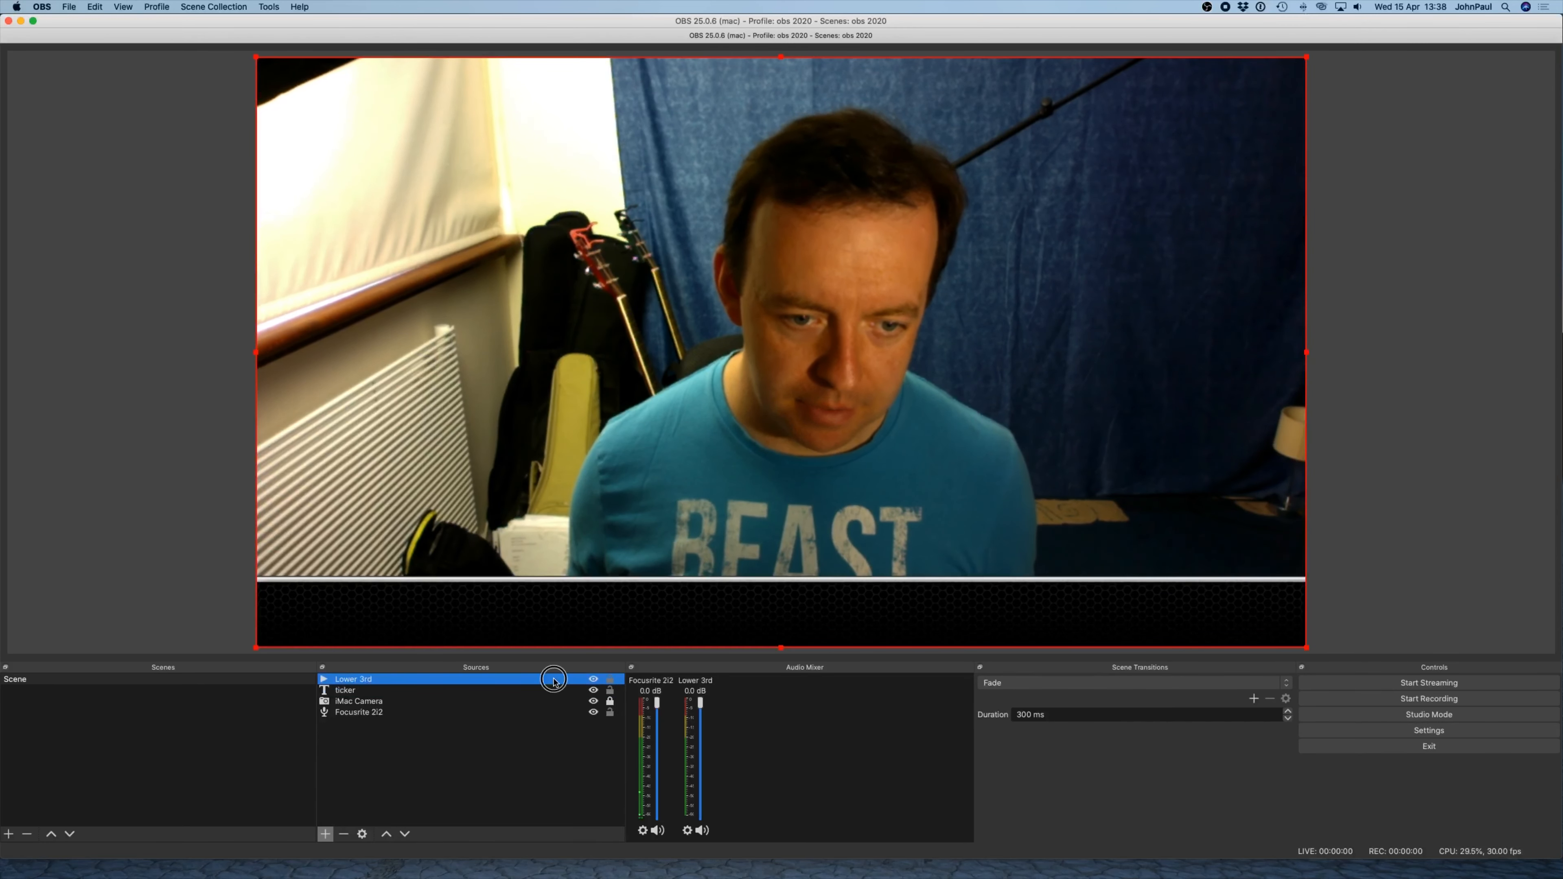
left_click(555, 692, "shift")
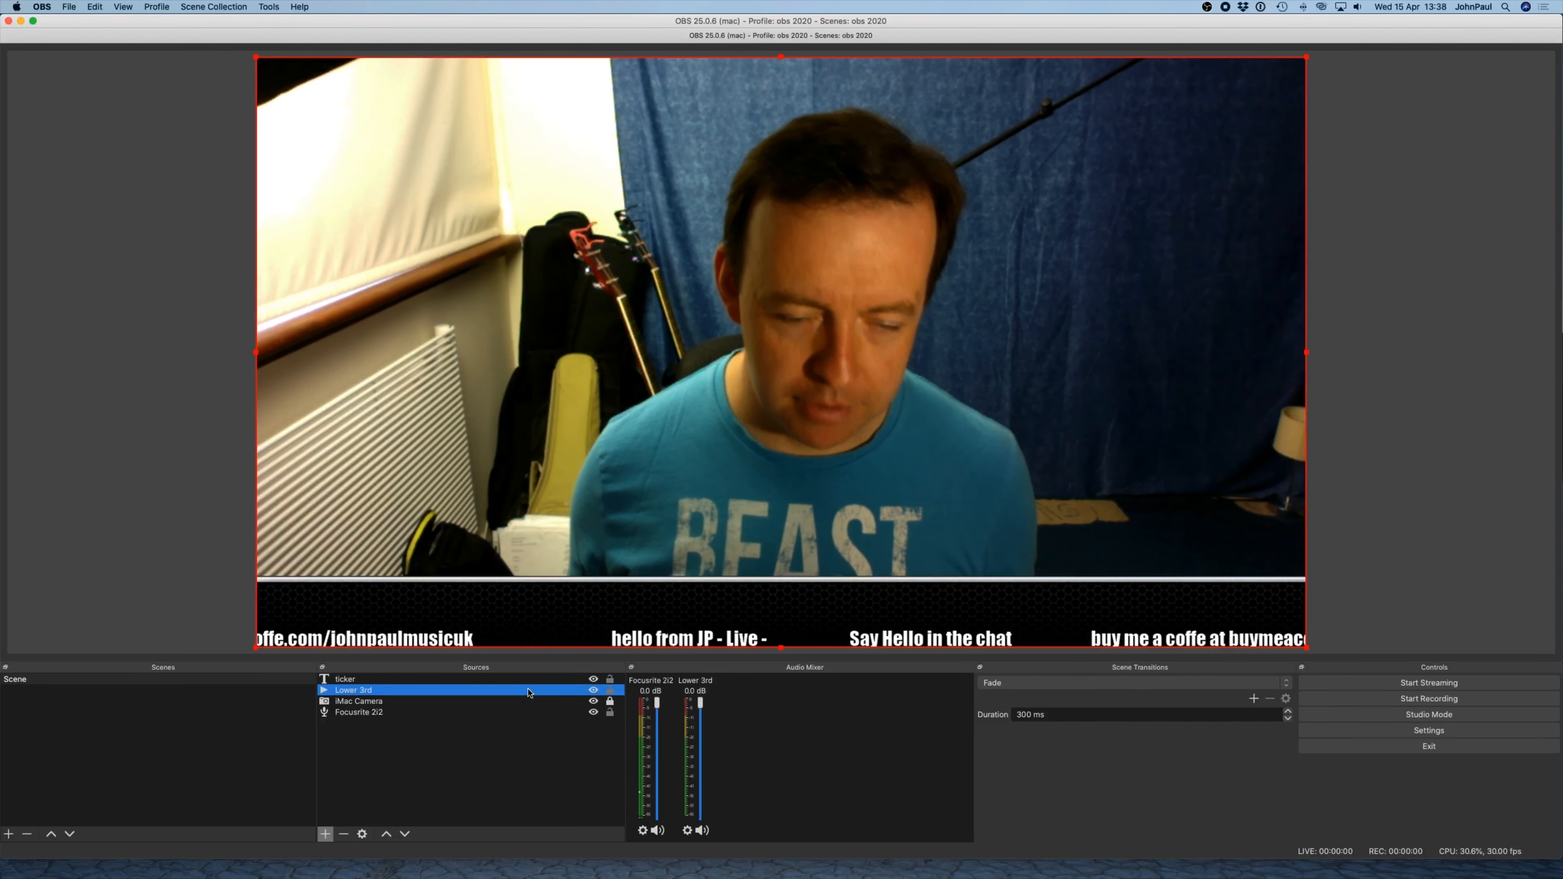
left_click(505, 680)
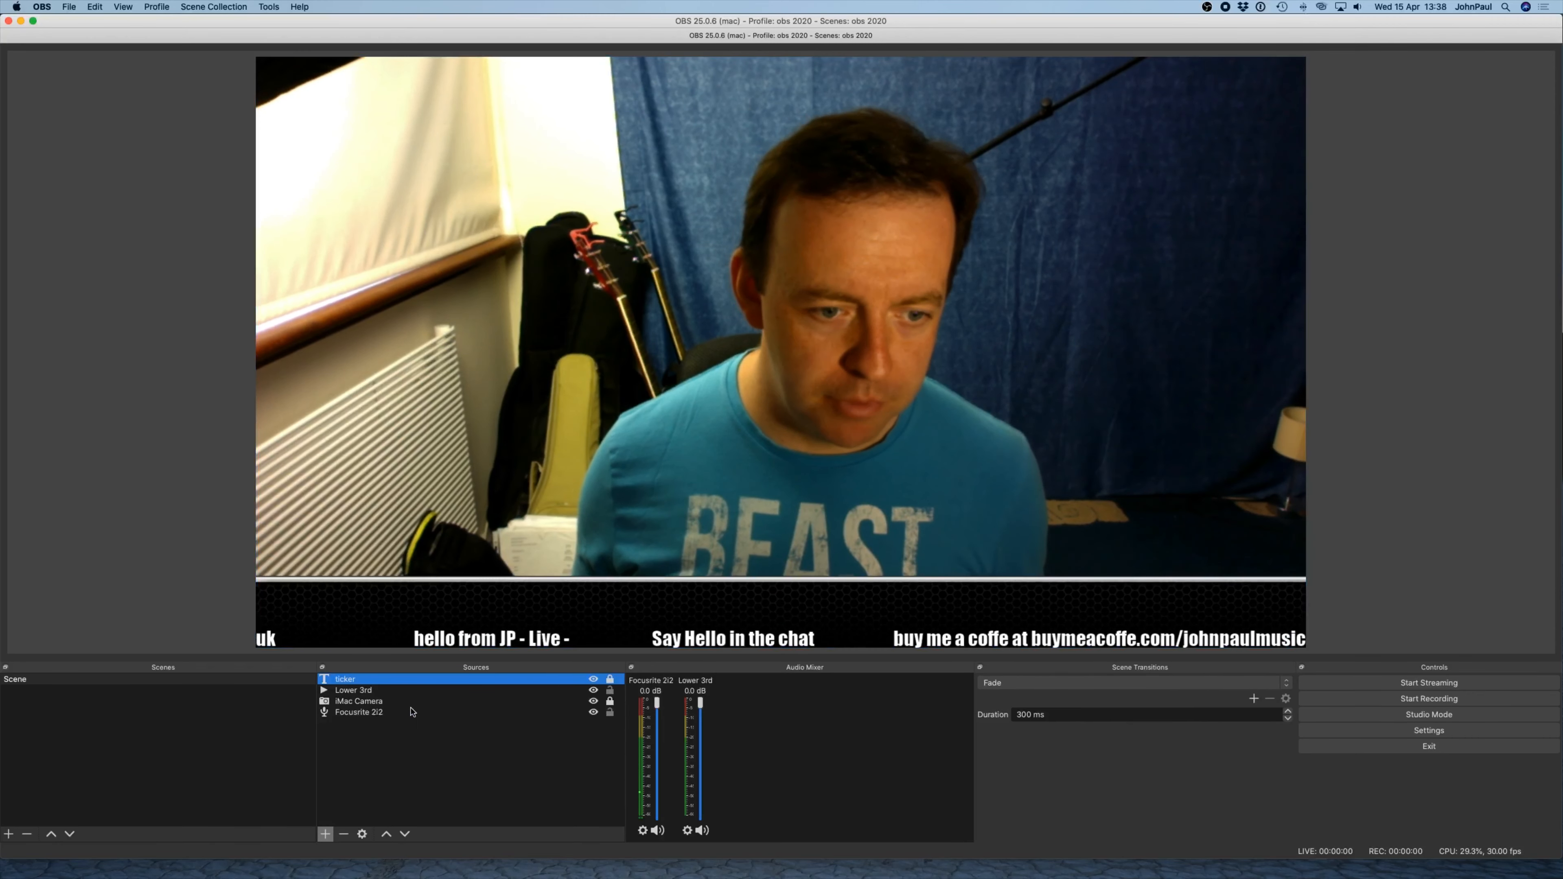
- Shift the Lower 3rd graphic down to leave a thin banner strip, and move the ticker text up to centre it in the strip
left_click(409, 692)
left_click_drag(749, 427, 751, 463)
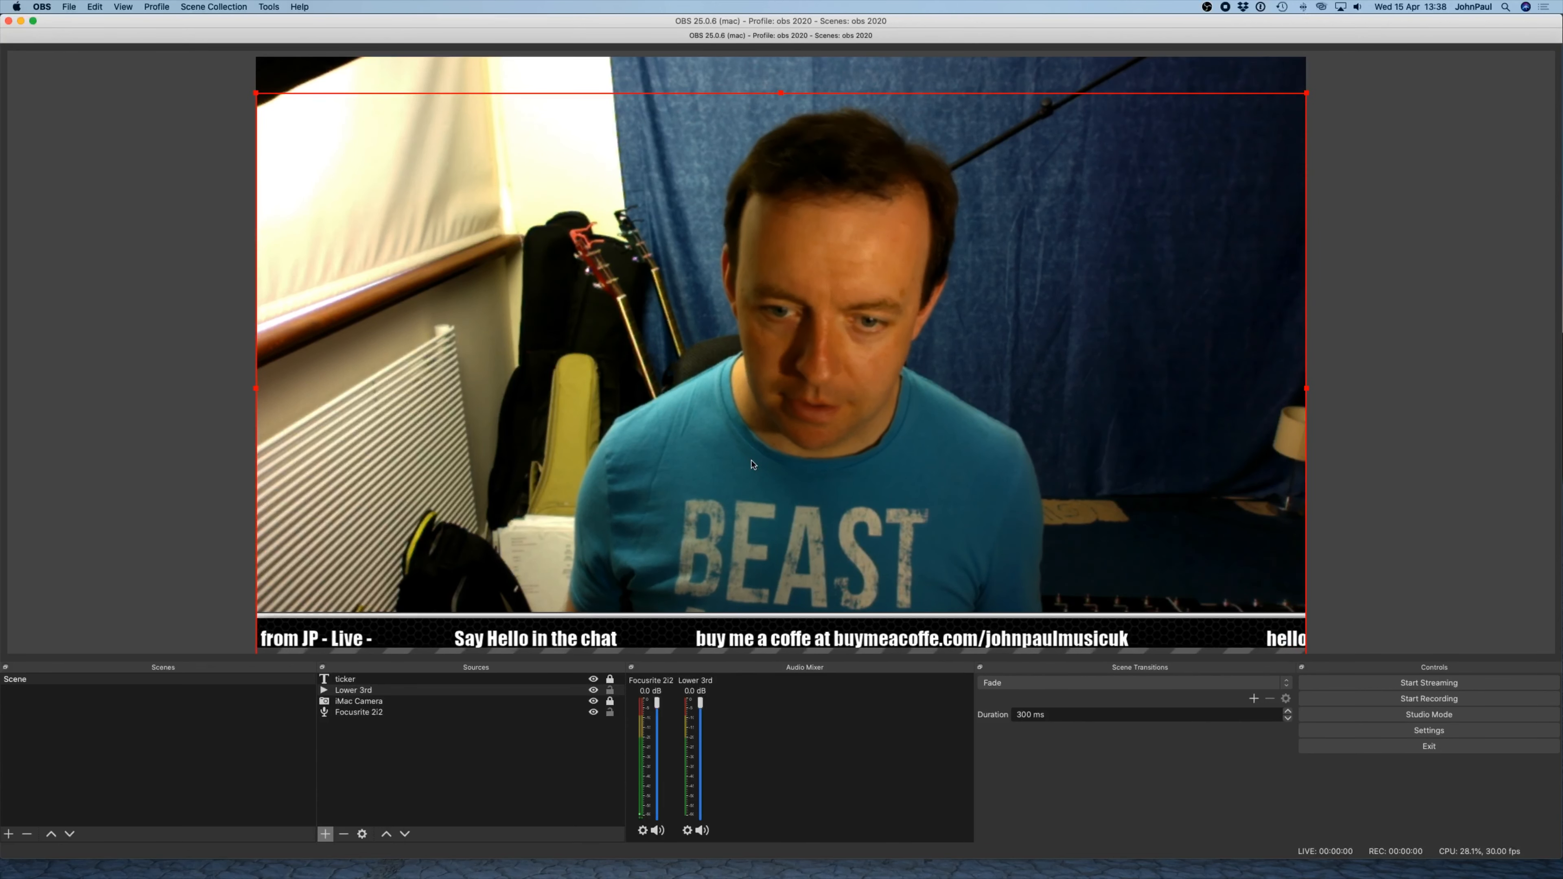
left_click(430, 679)
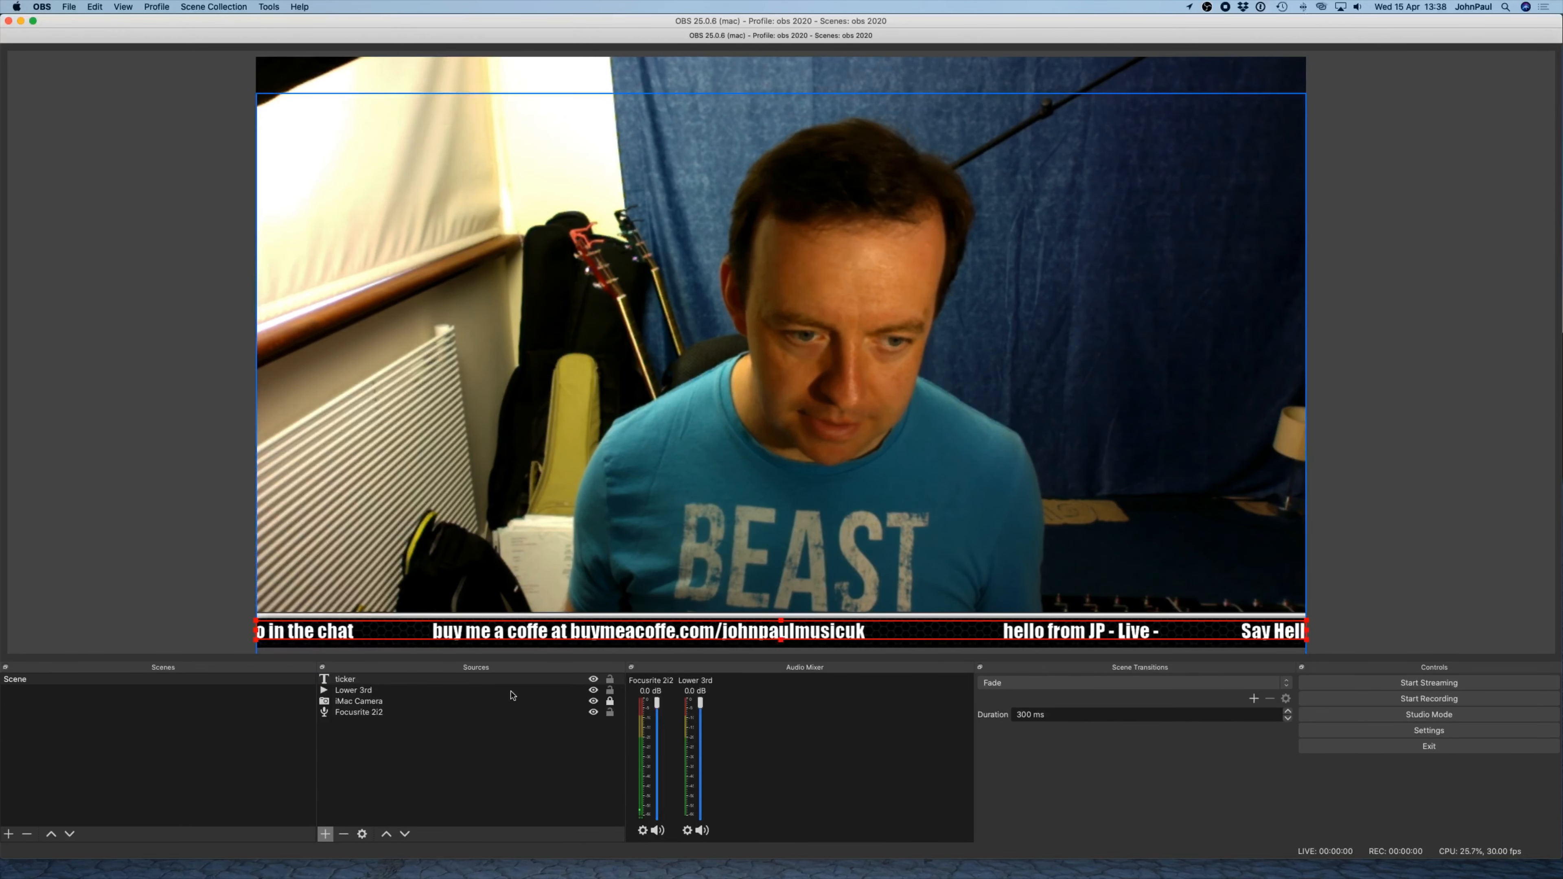
- Nudge the Lower 3rd banner slightly upward, and lock the Lower 3rd and ticker sources
left_click(441, 690)
left_click_drag(607, 579, 607, 575)
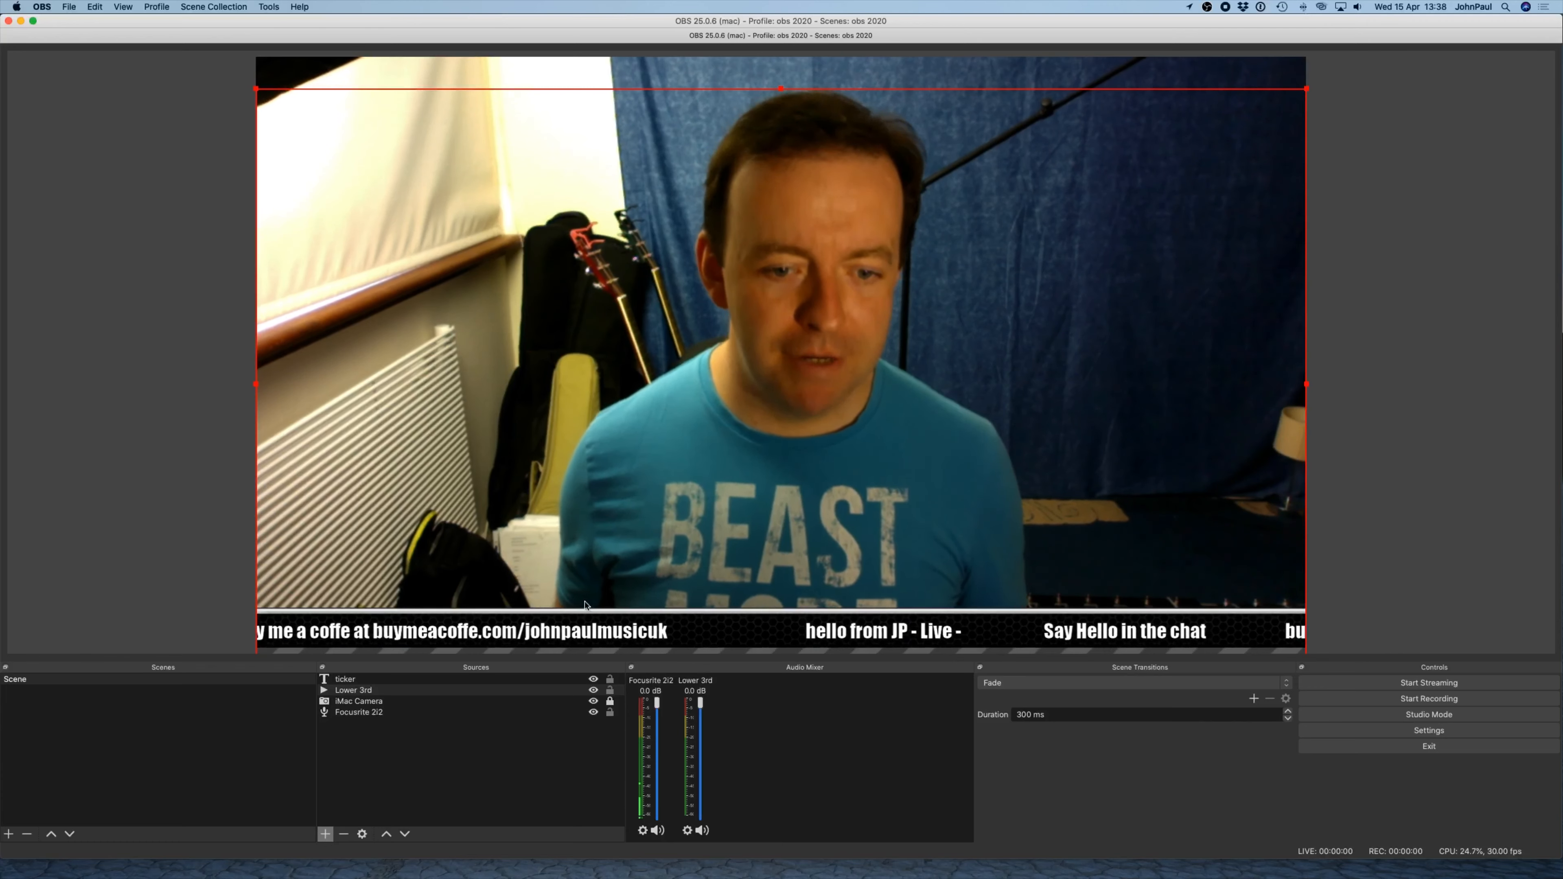
left_click(611, 692)
left_click(611, 692)
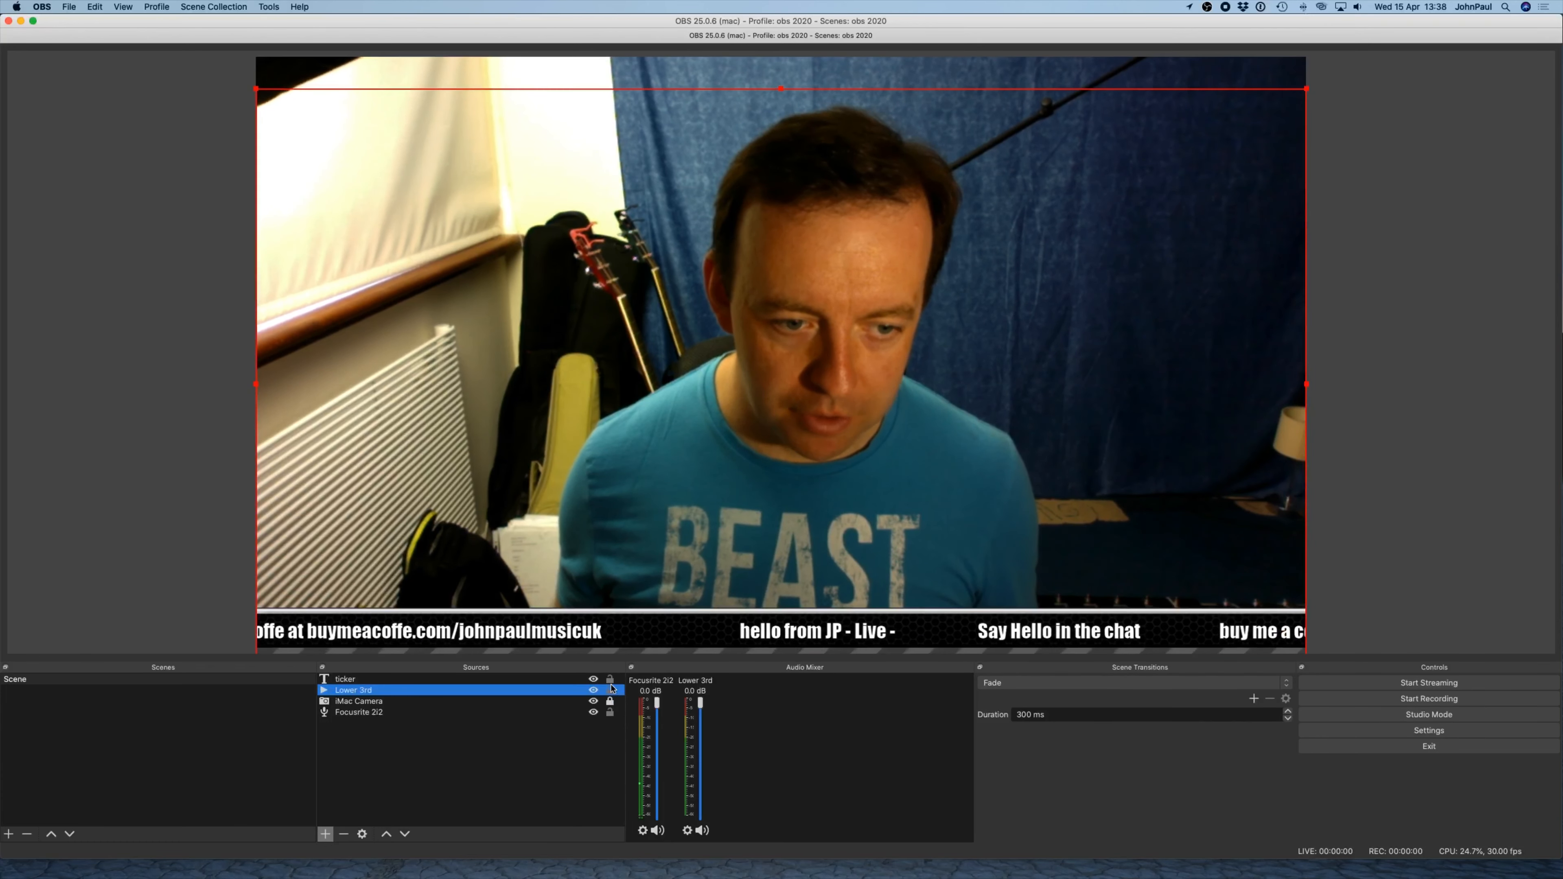
left_click(610, 690)
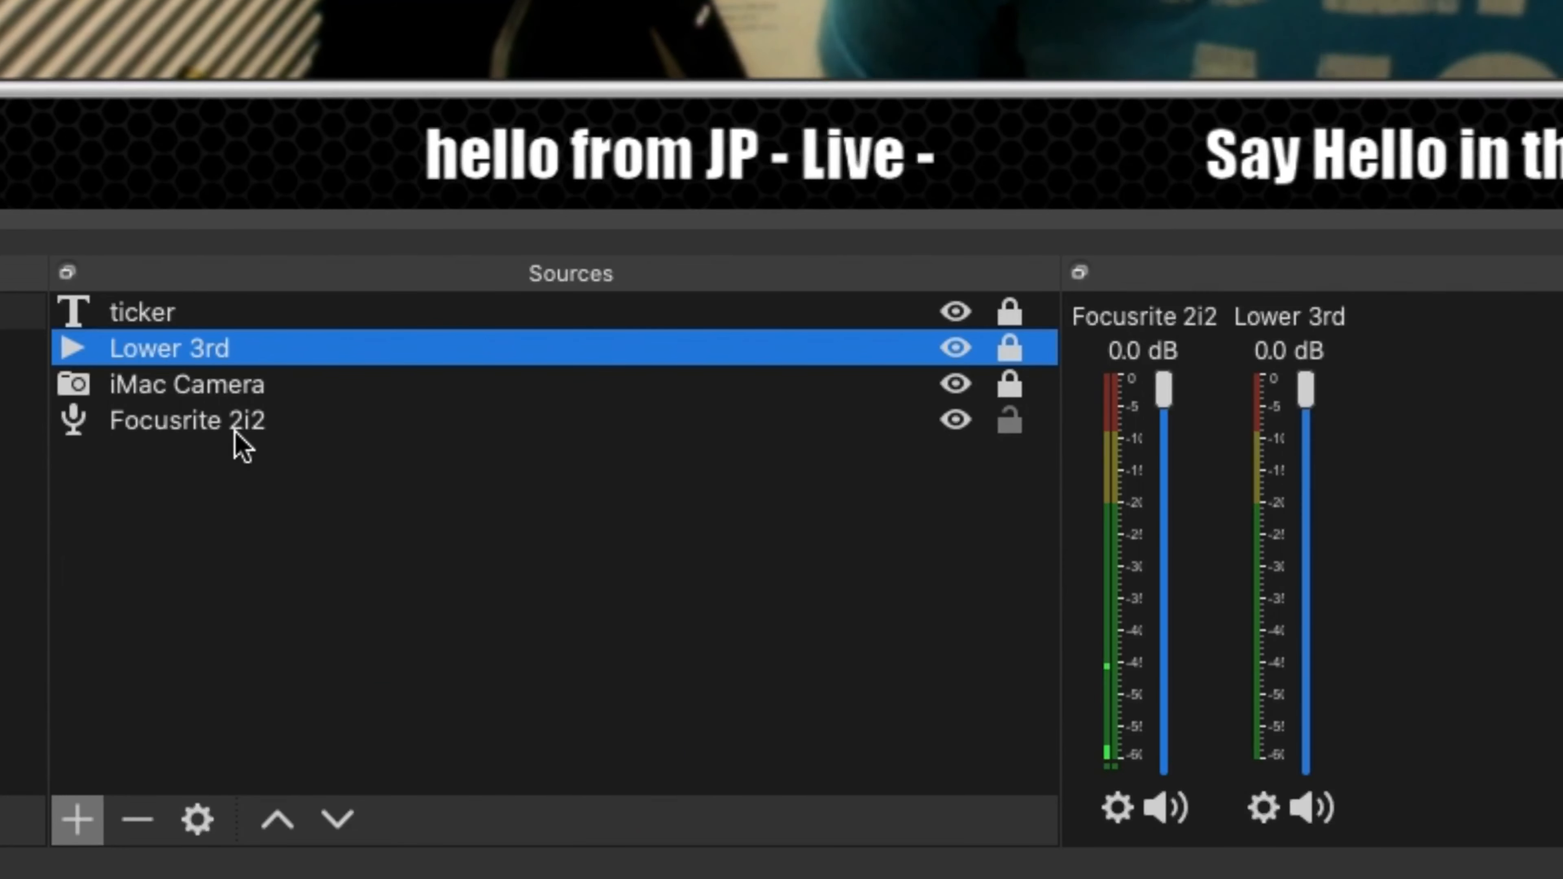
left_click(209, 425)
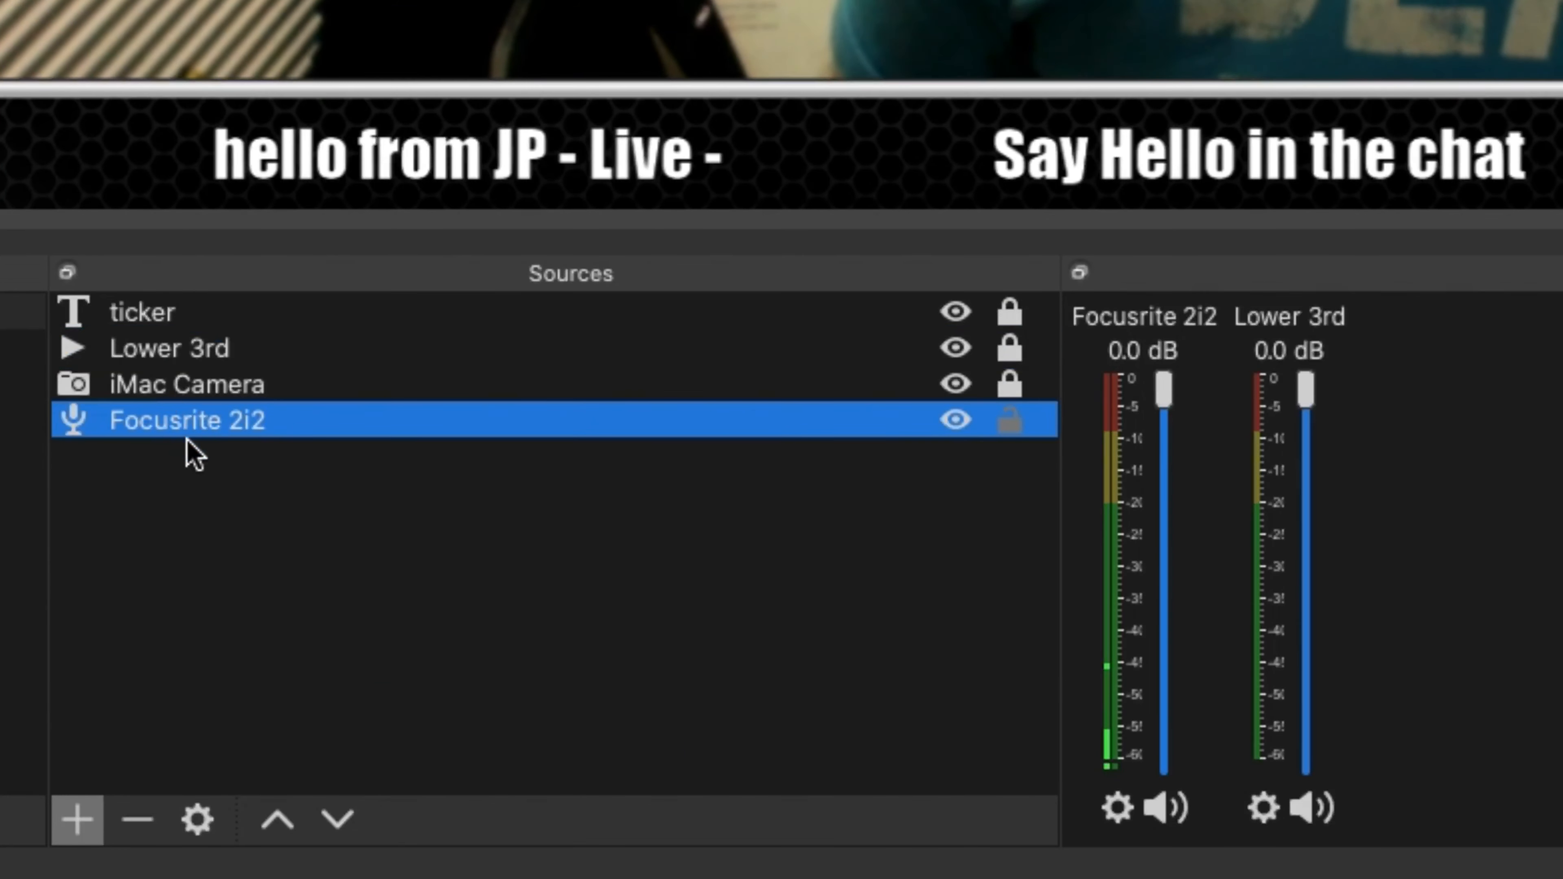
left_click(196, 391)
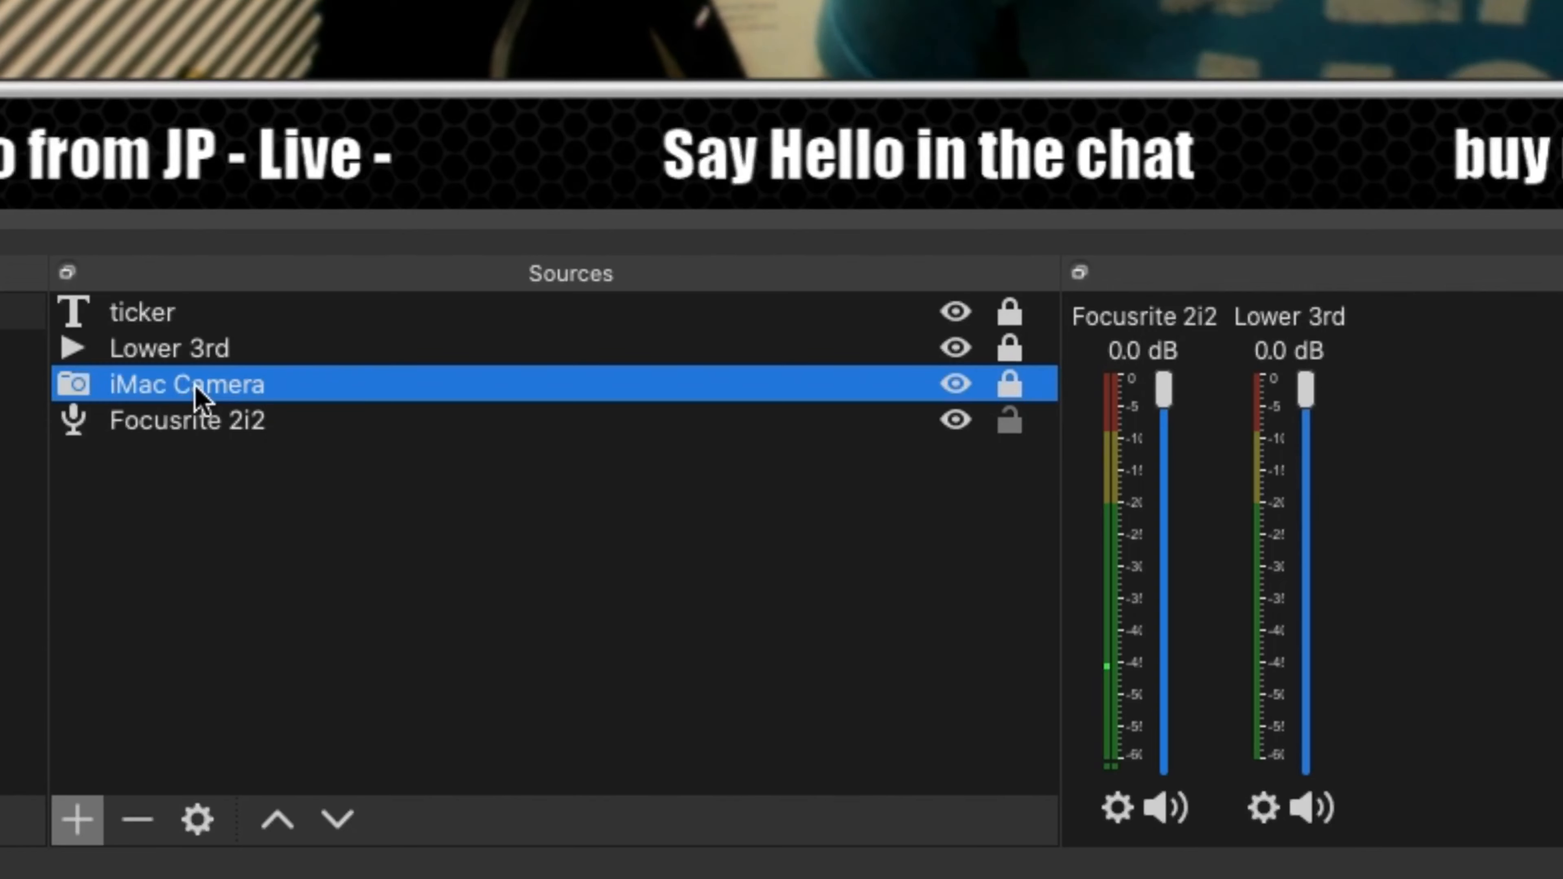
left_click(193, 340)
left_click(182, 312)
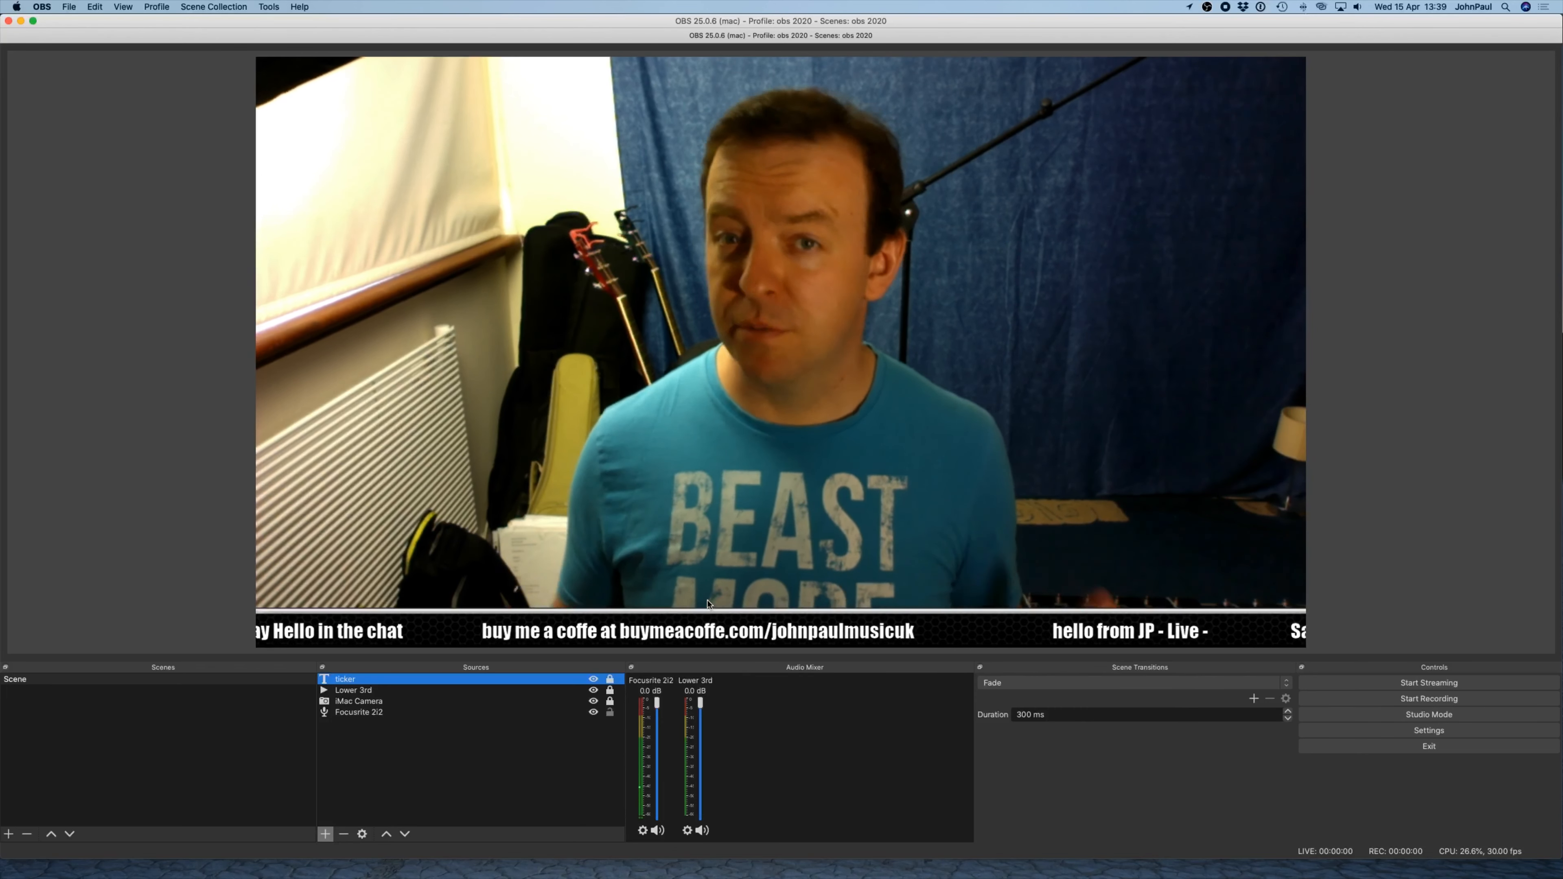
- Add a new Media Source named "subscribe" that plays the local file "remember to sub.mov" from the OBS content folder
left_click(326, 834)
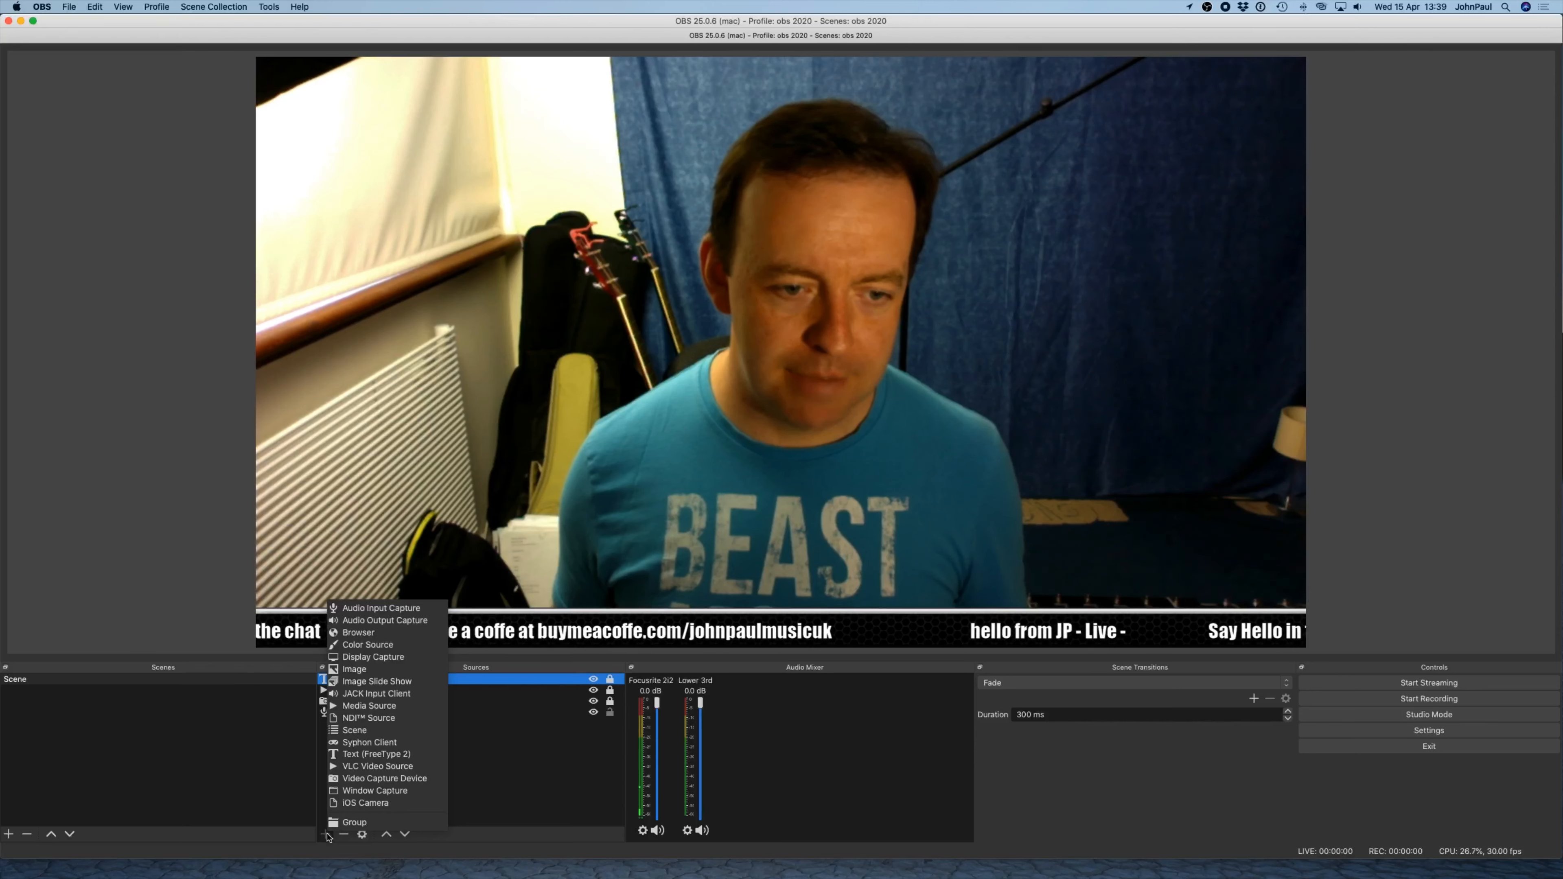
left_click(372, 708)
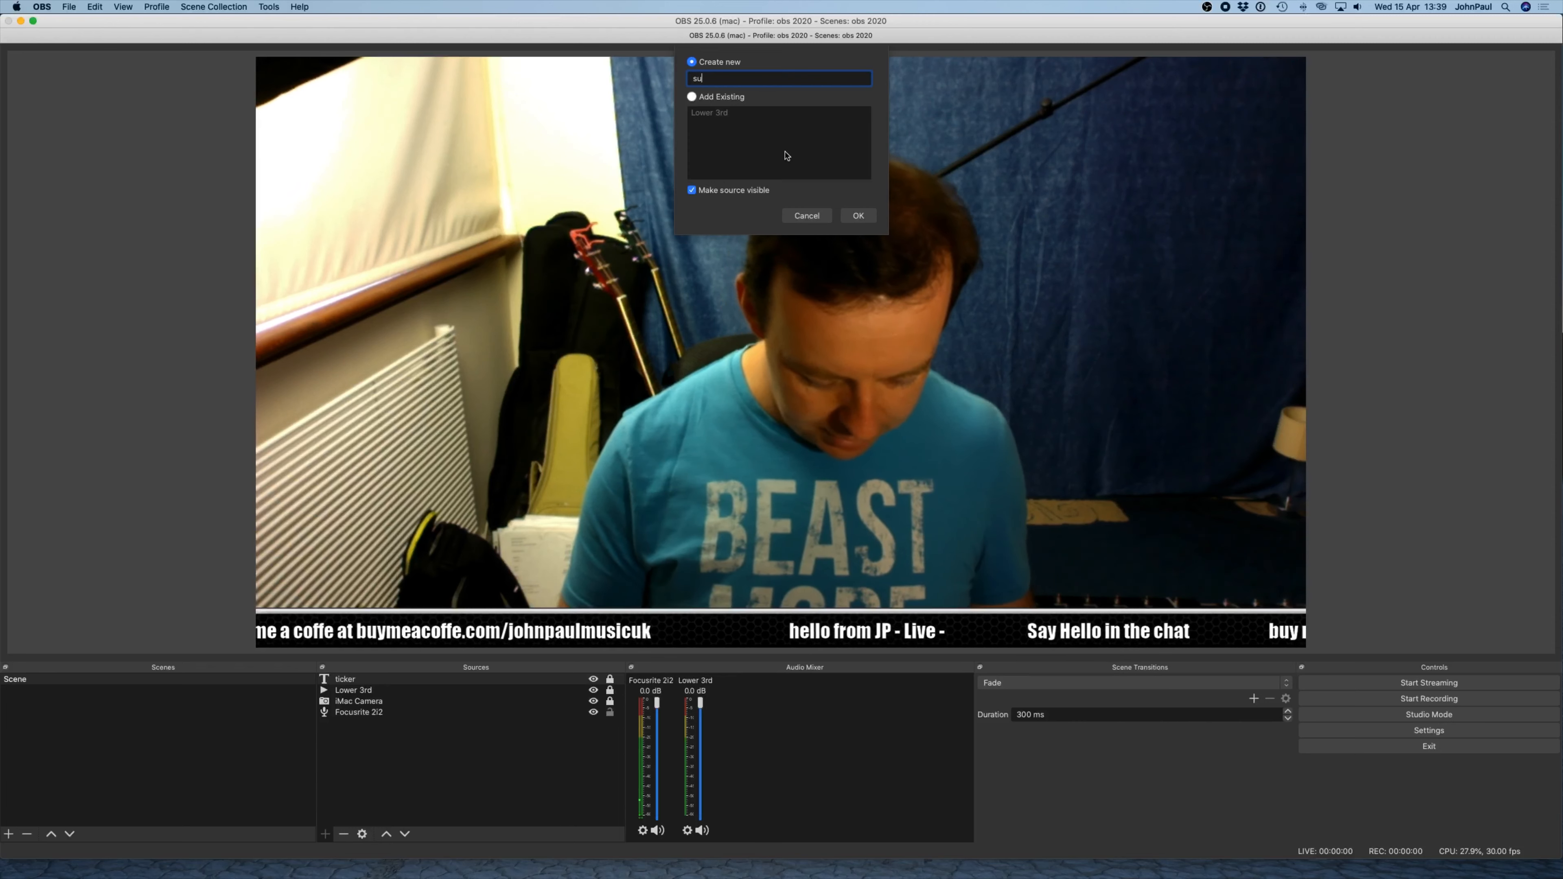
type("subscribe")
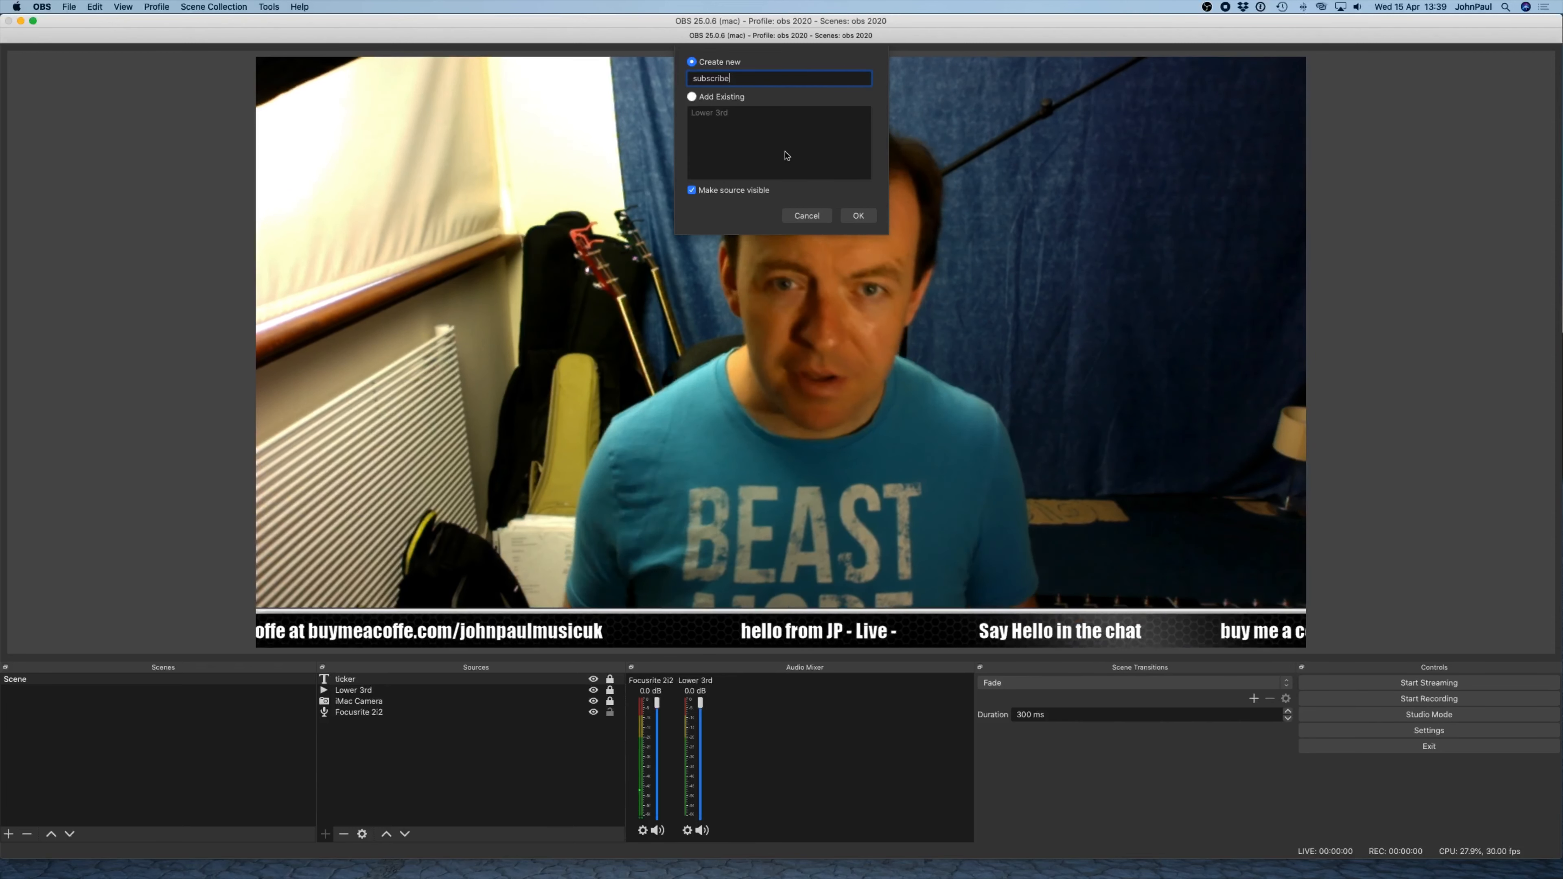
left_click(867, 221)
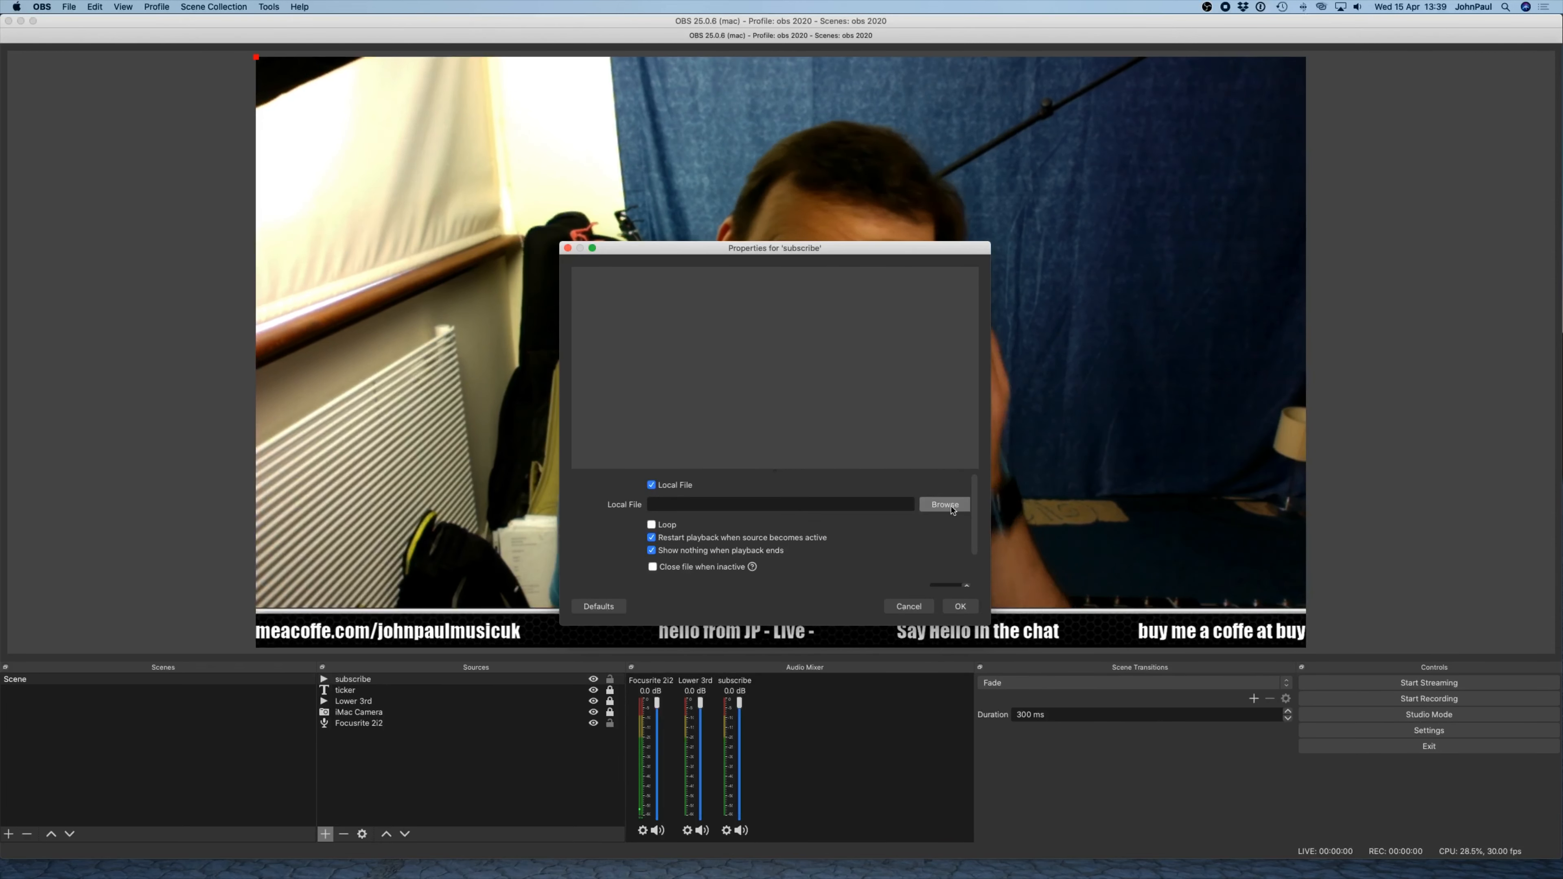
left_click(945, 505)
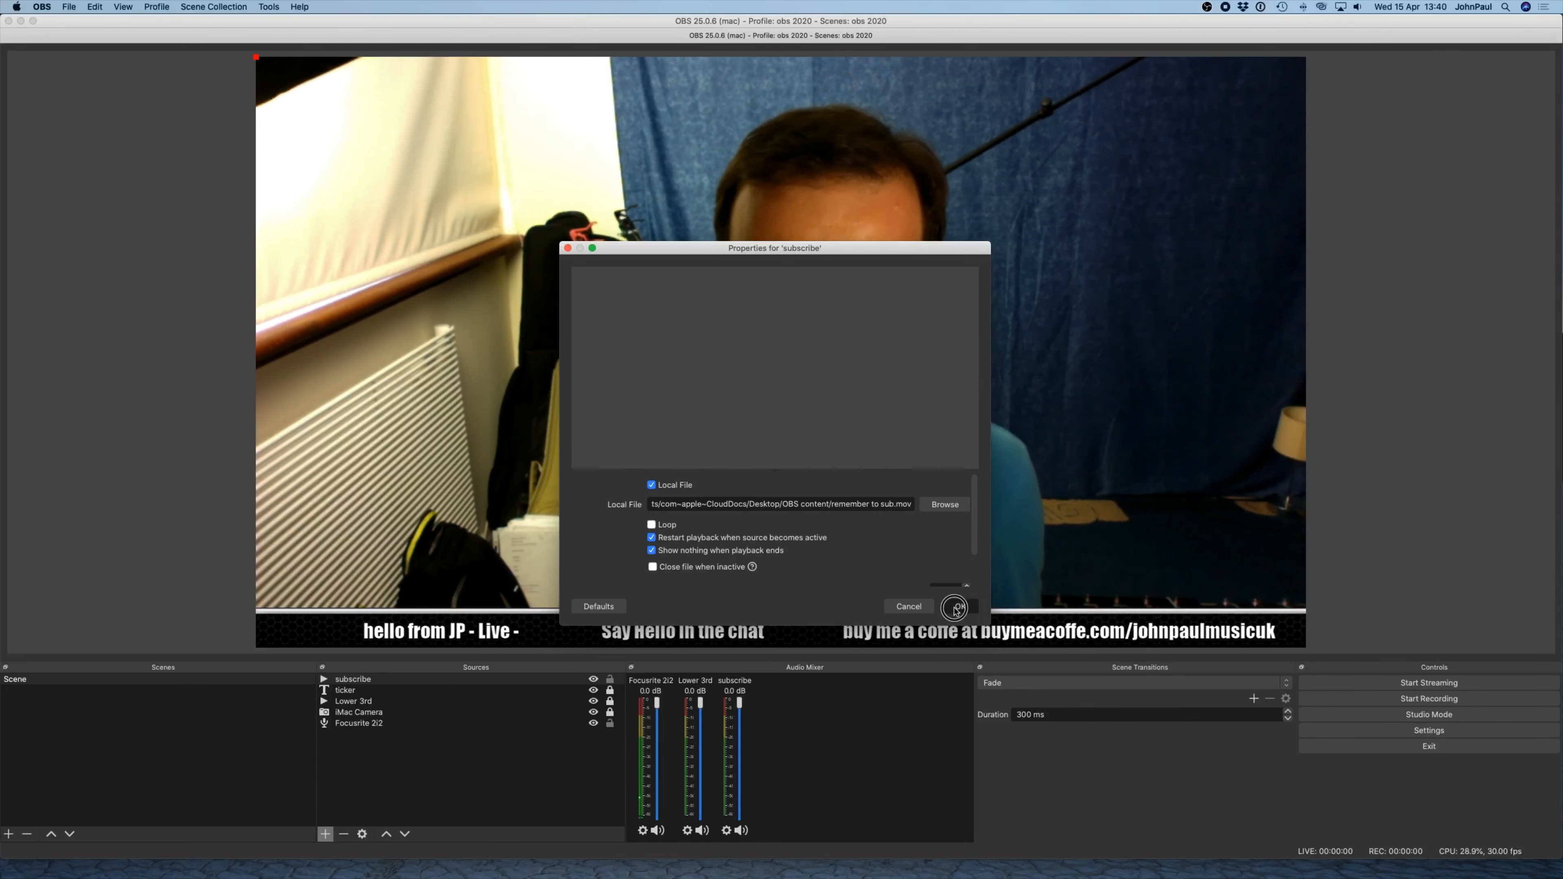
left_click(956, 608)
- Replay the subscribe animation, shrink it to under half the canvas width in the lower-left corner, and raise it slightly above the banner
left_click(365, 677)
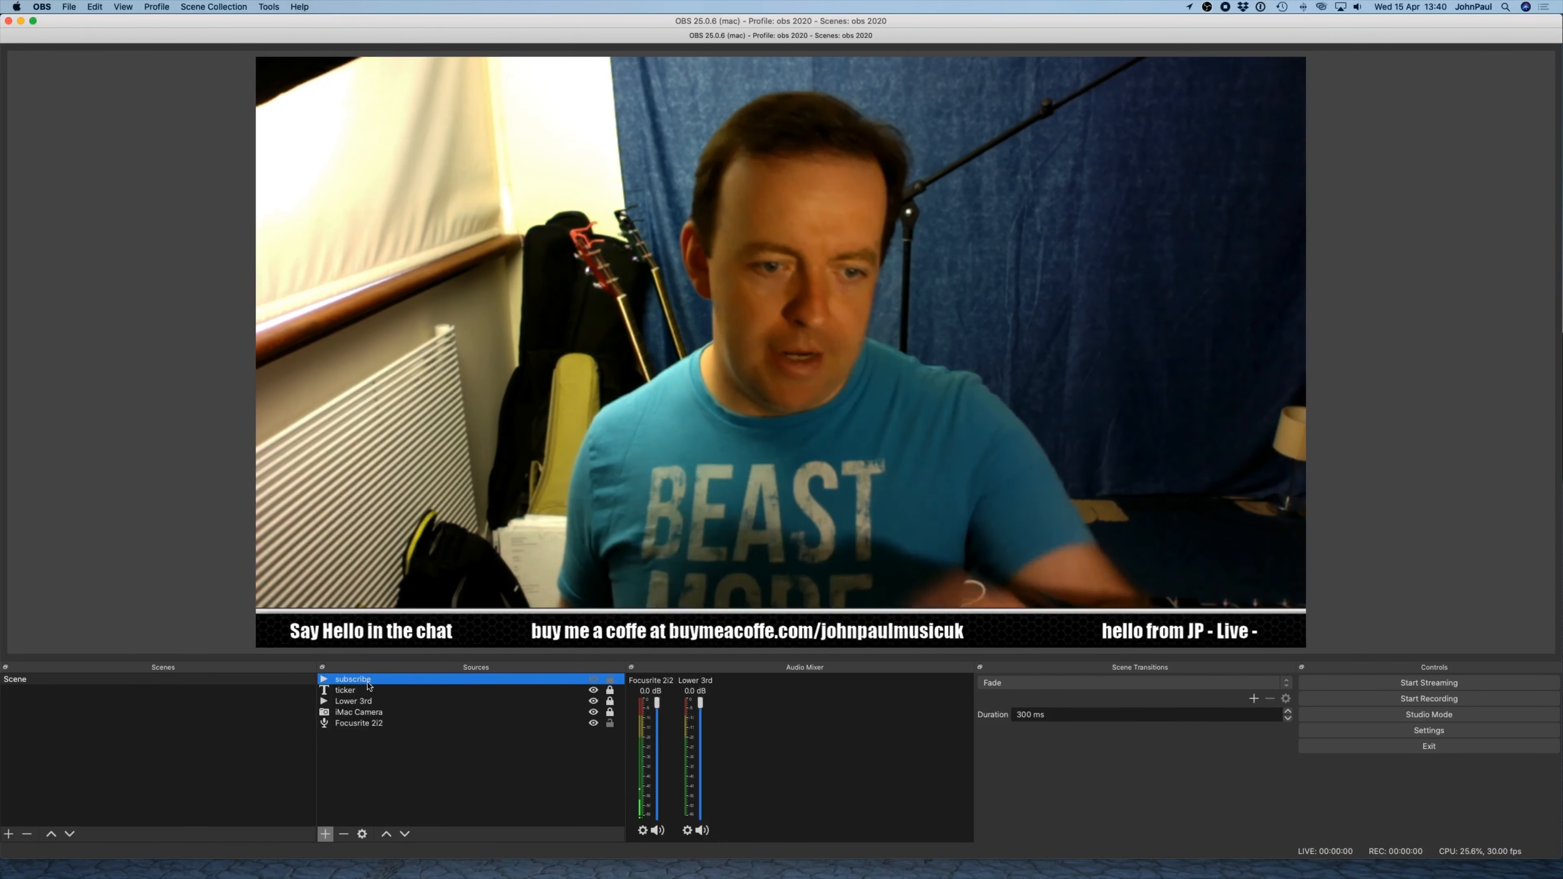
left_click(593, 680)
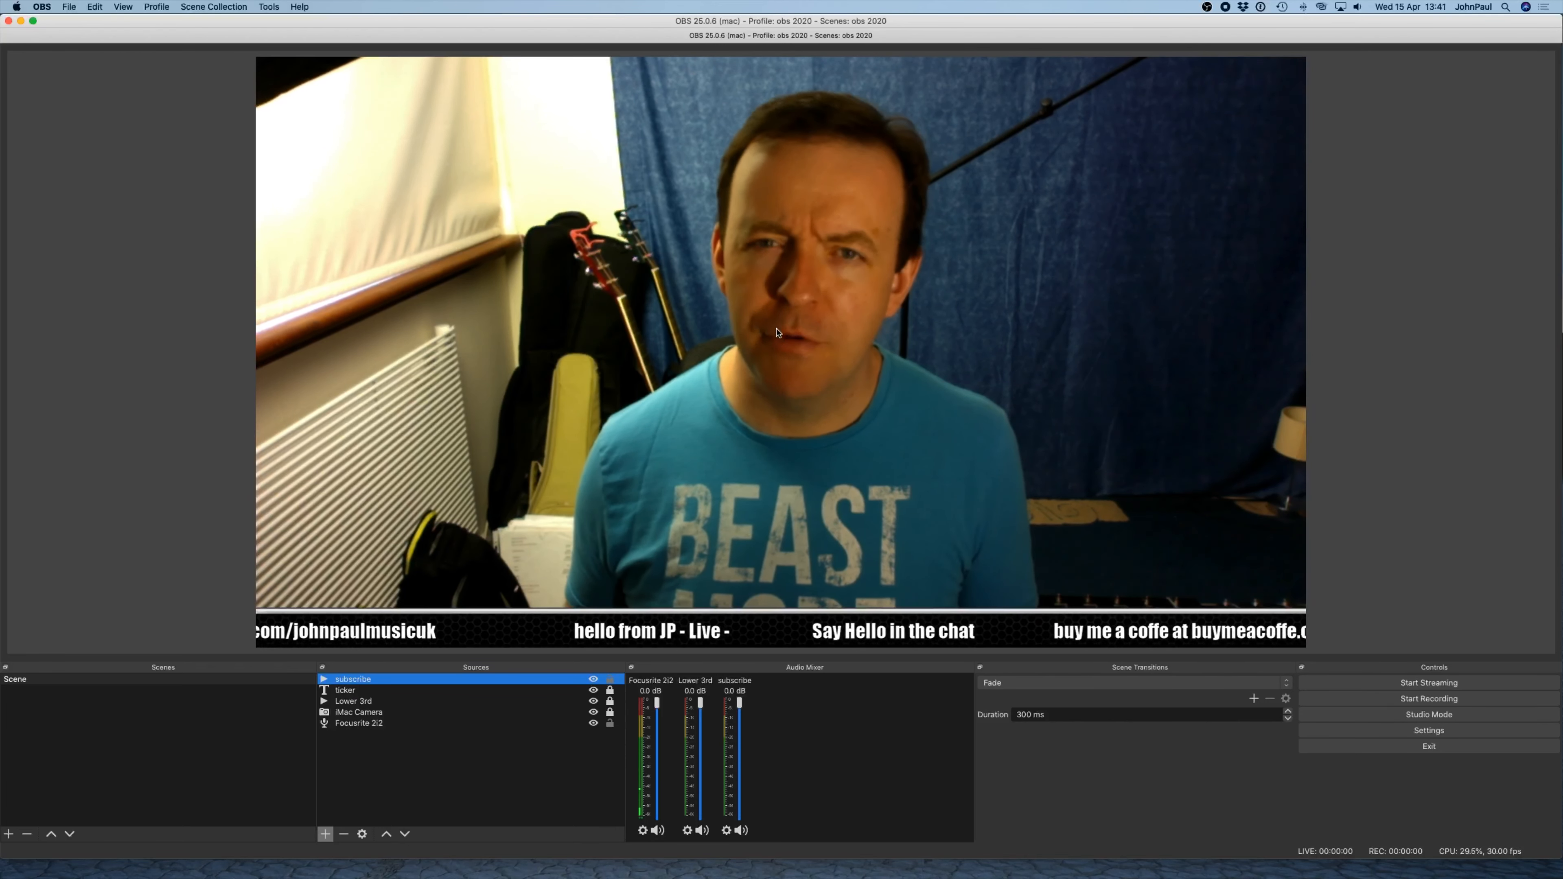
left_click(594, 680)
left_click(594, 680)
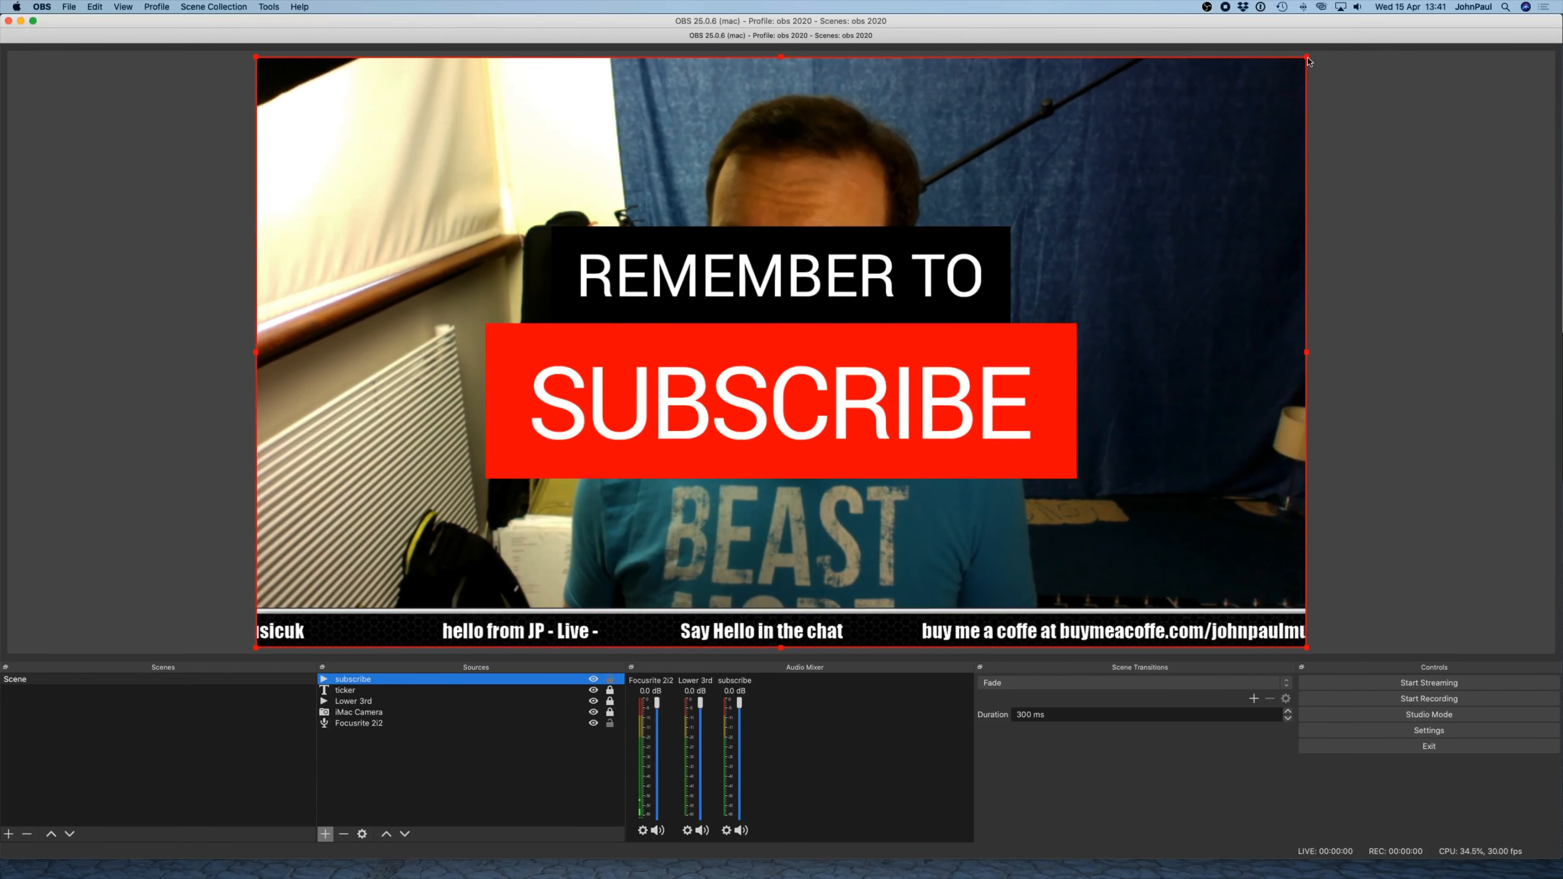
left_click_drag(1306, 57, 705, 433)
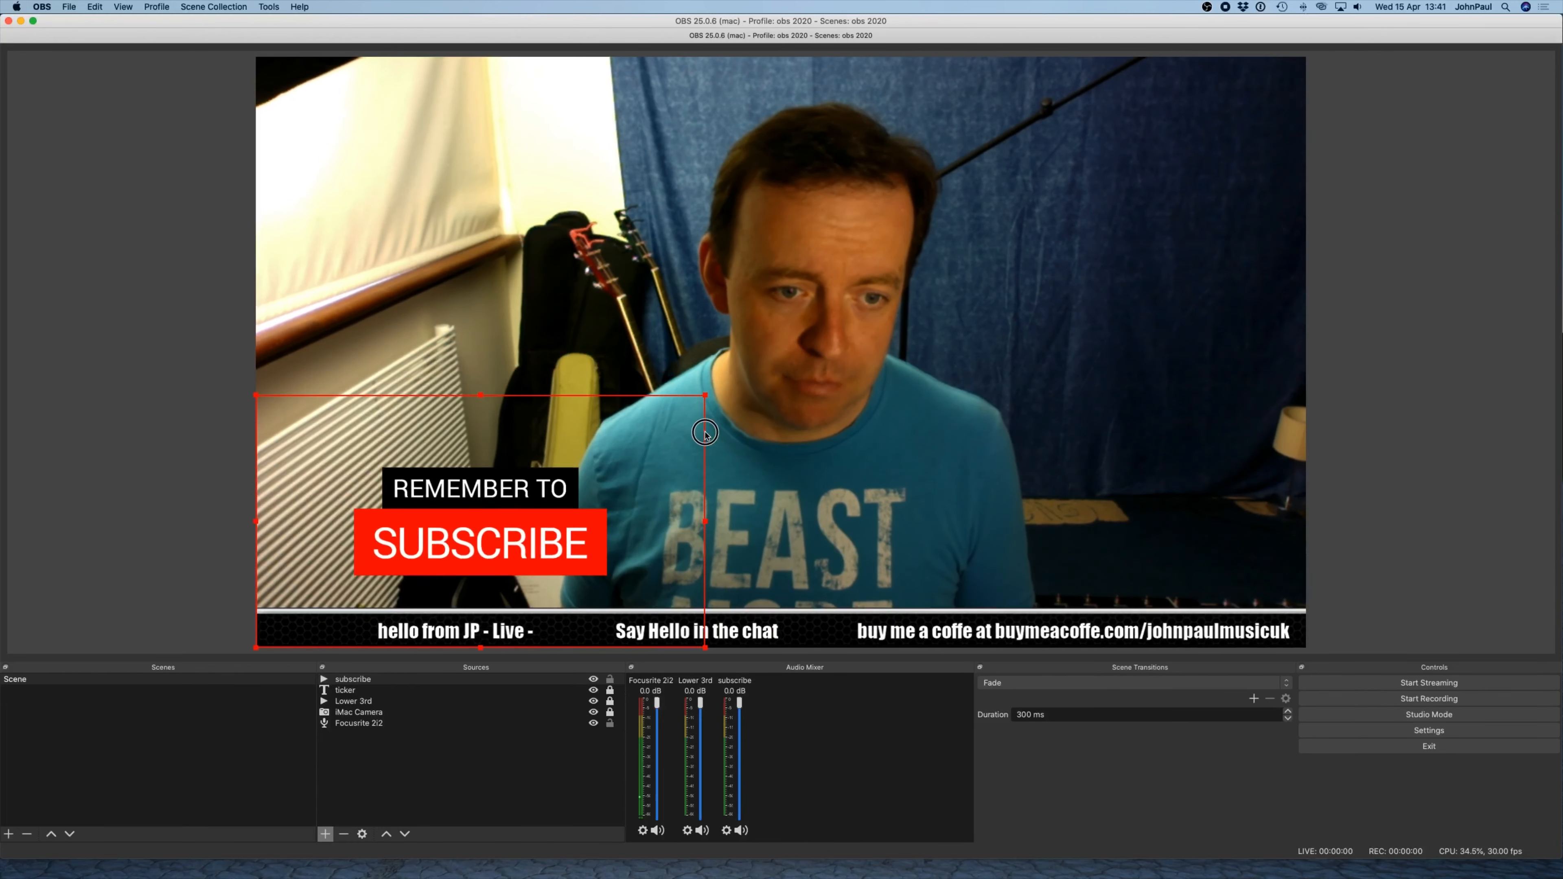
left_click_drag(647, 514, 650, 476)
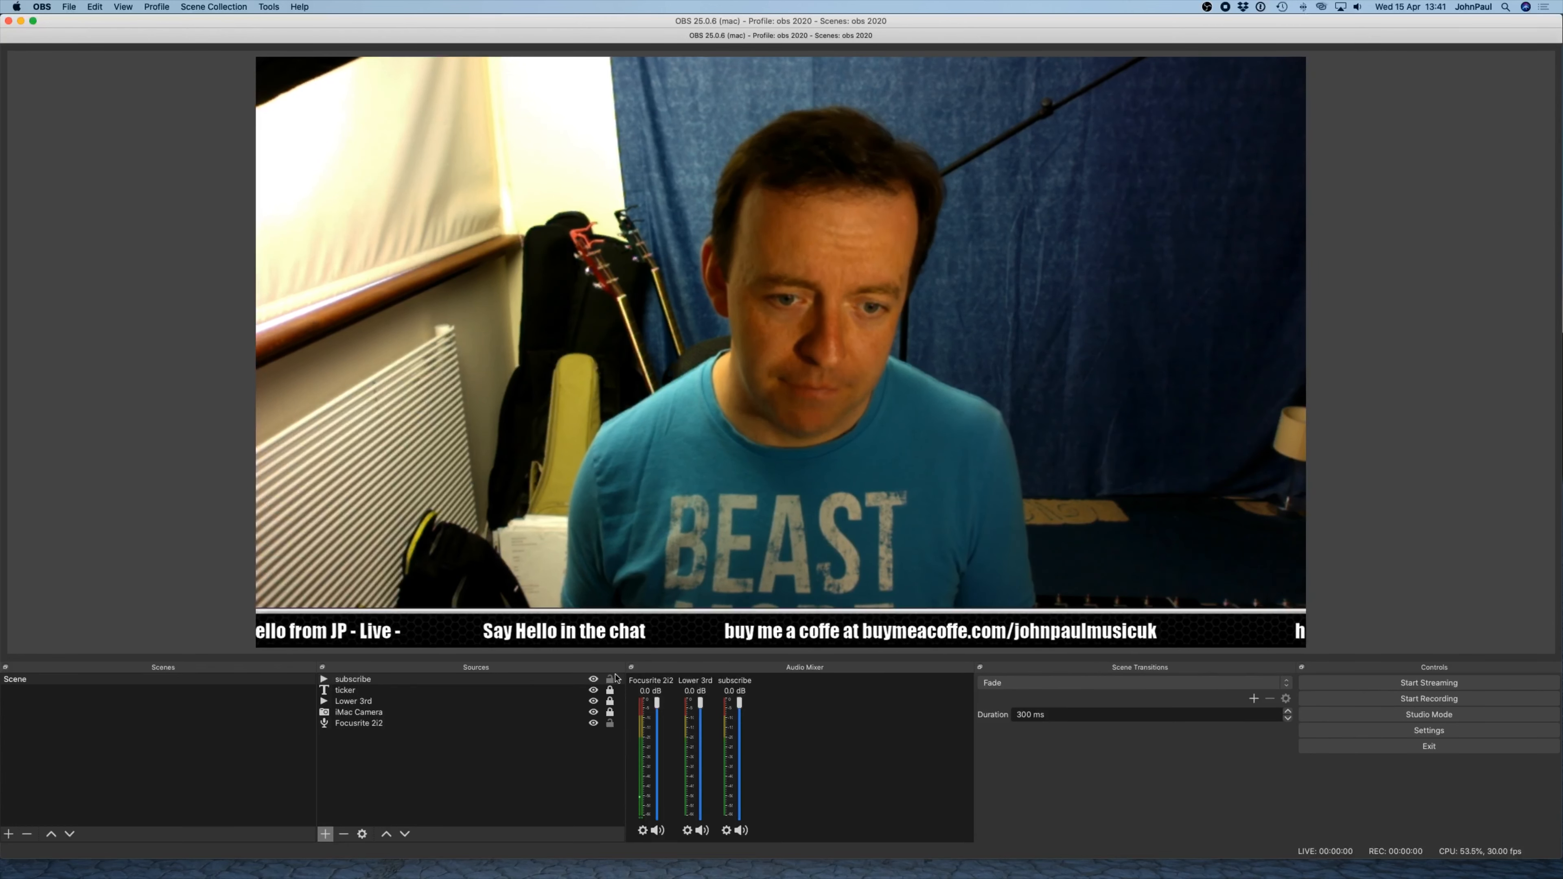
- Lock the subscribe and Focusrite 2i2 sources
left_click(594, 680)
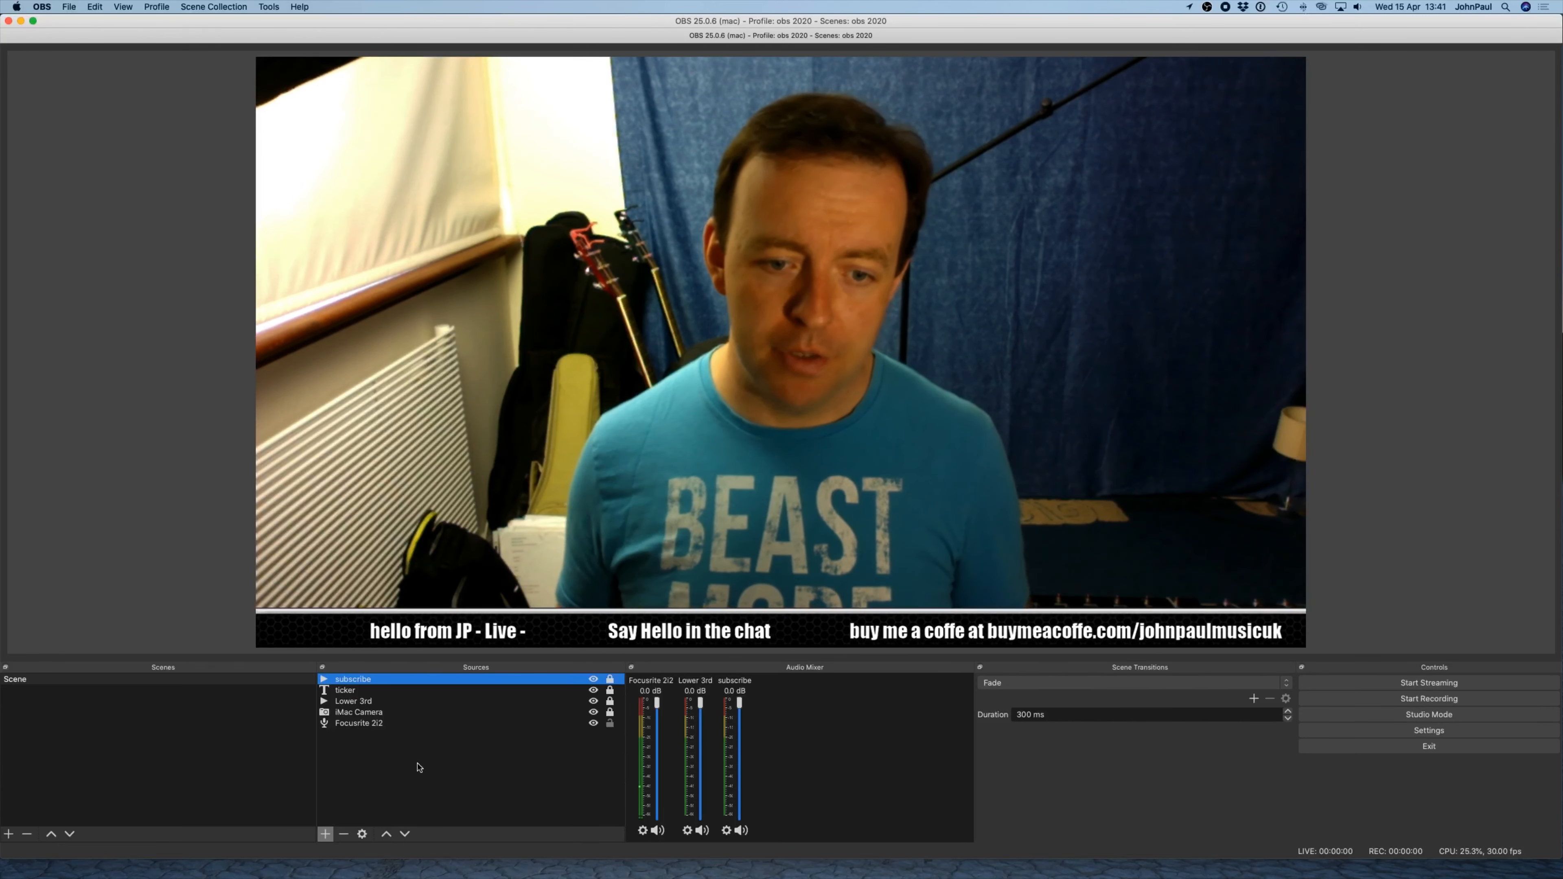
left_click(612, 722)
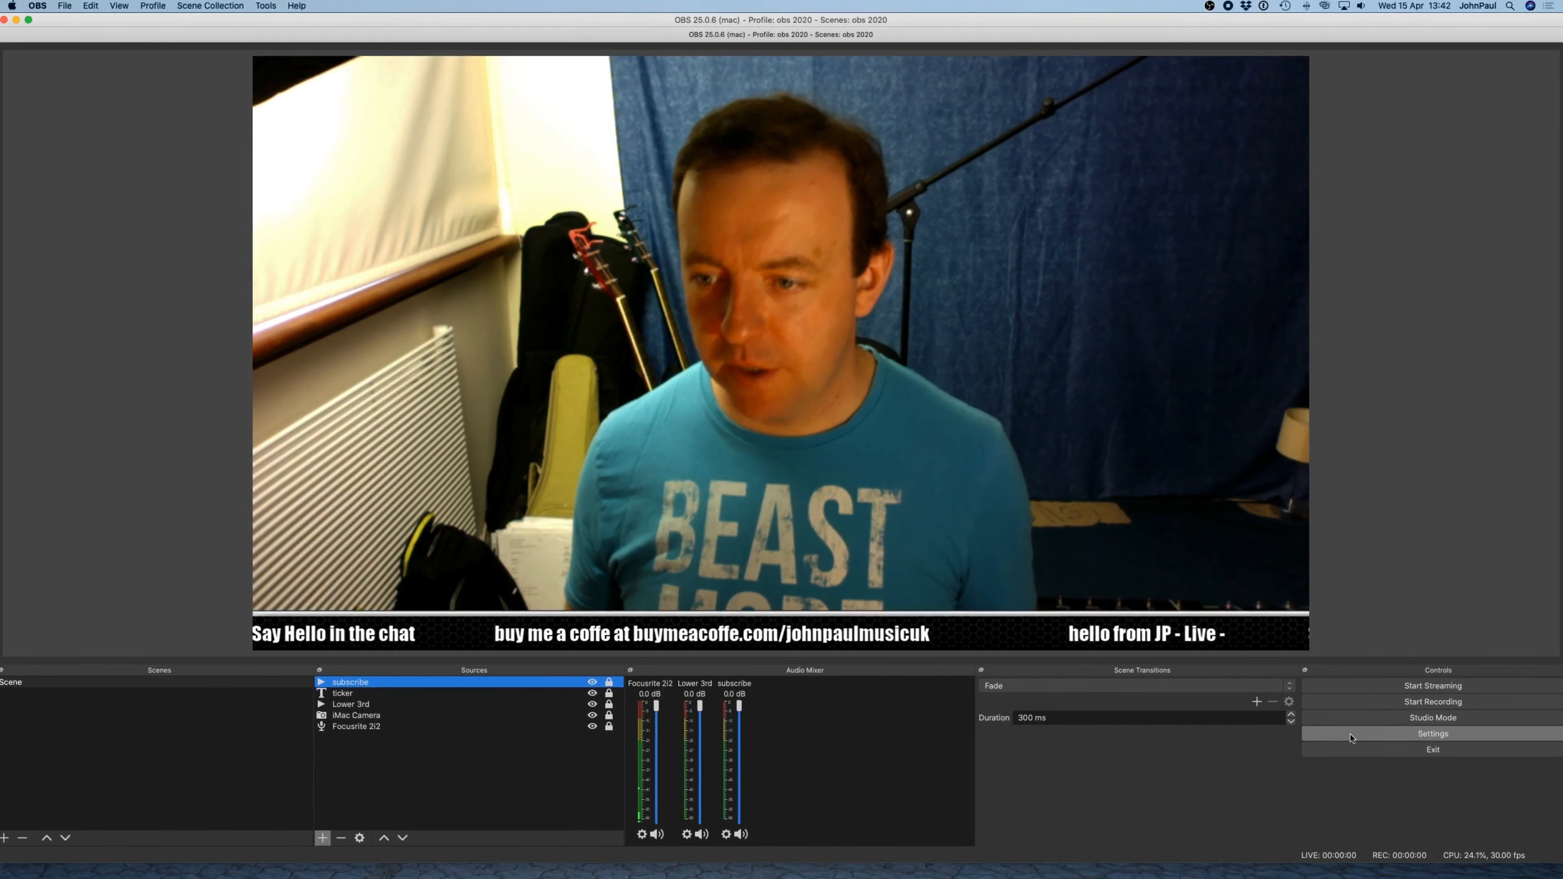
- Set the streaming service to Facebook Live in the stream settings, keeping the Default server
left_click(1392, 739)
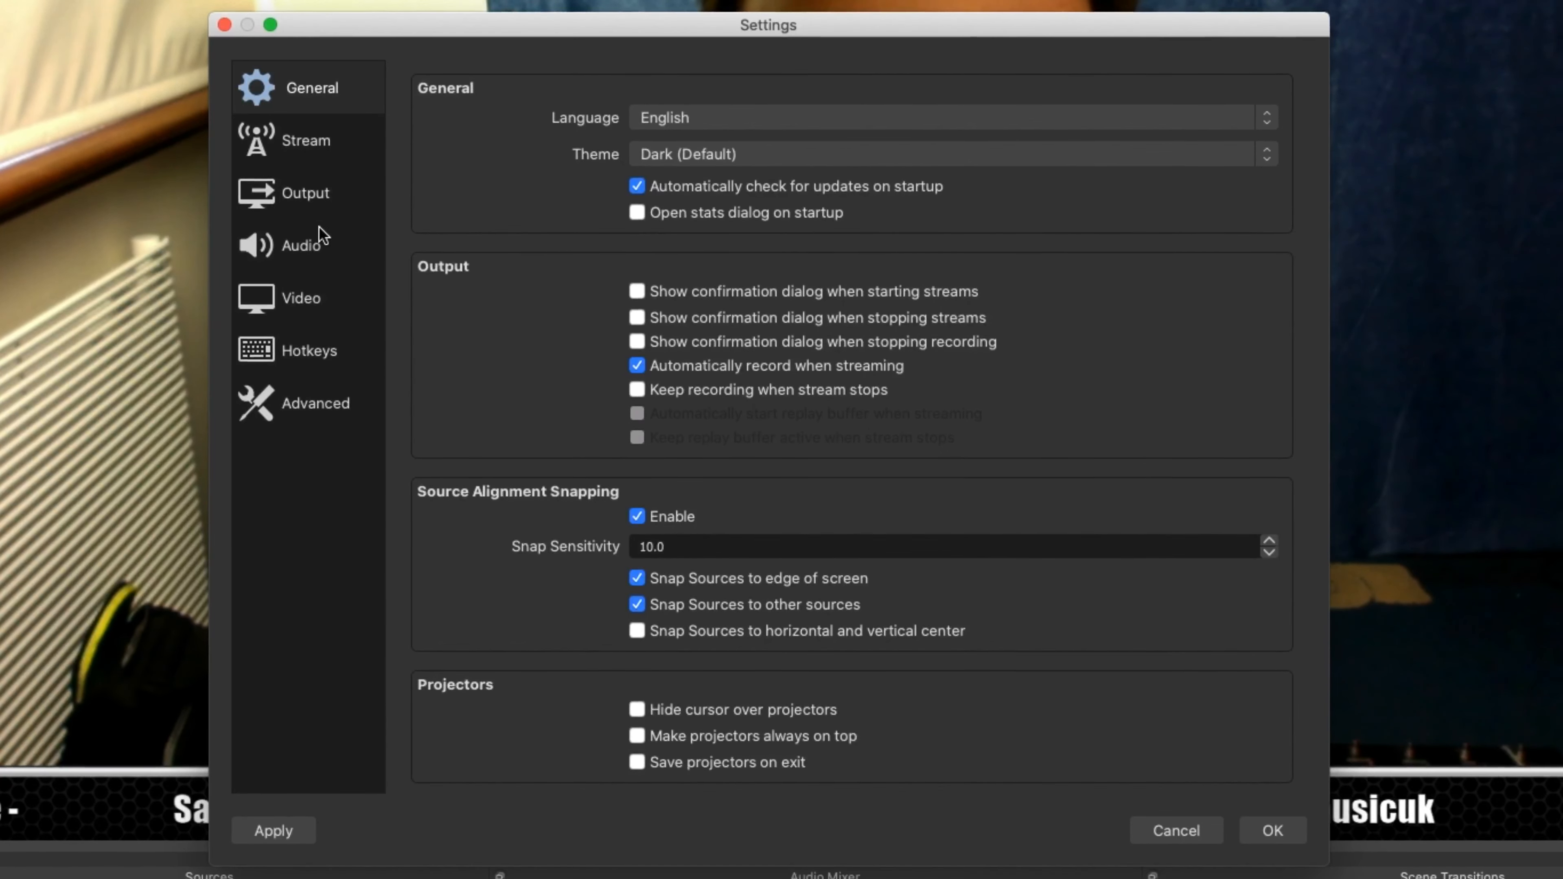
scroll(411, 412, "down", 10)
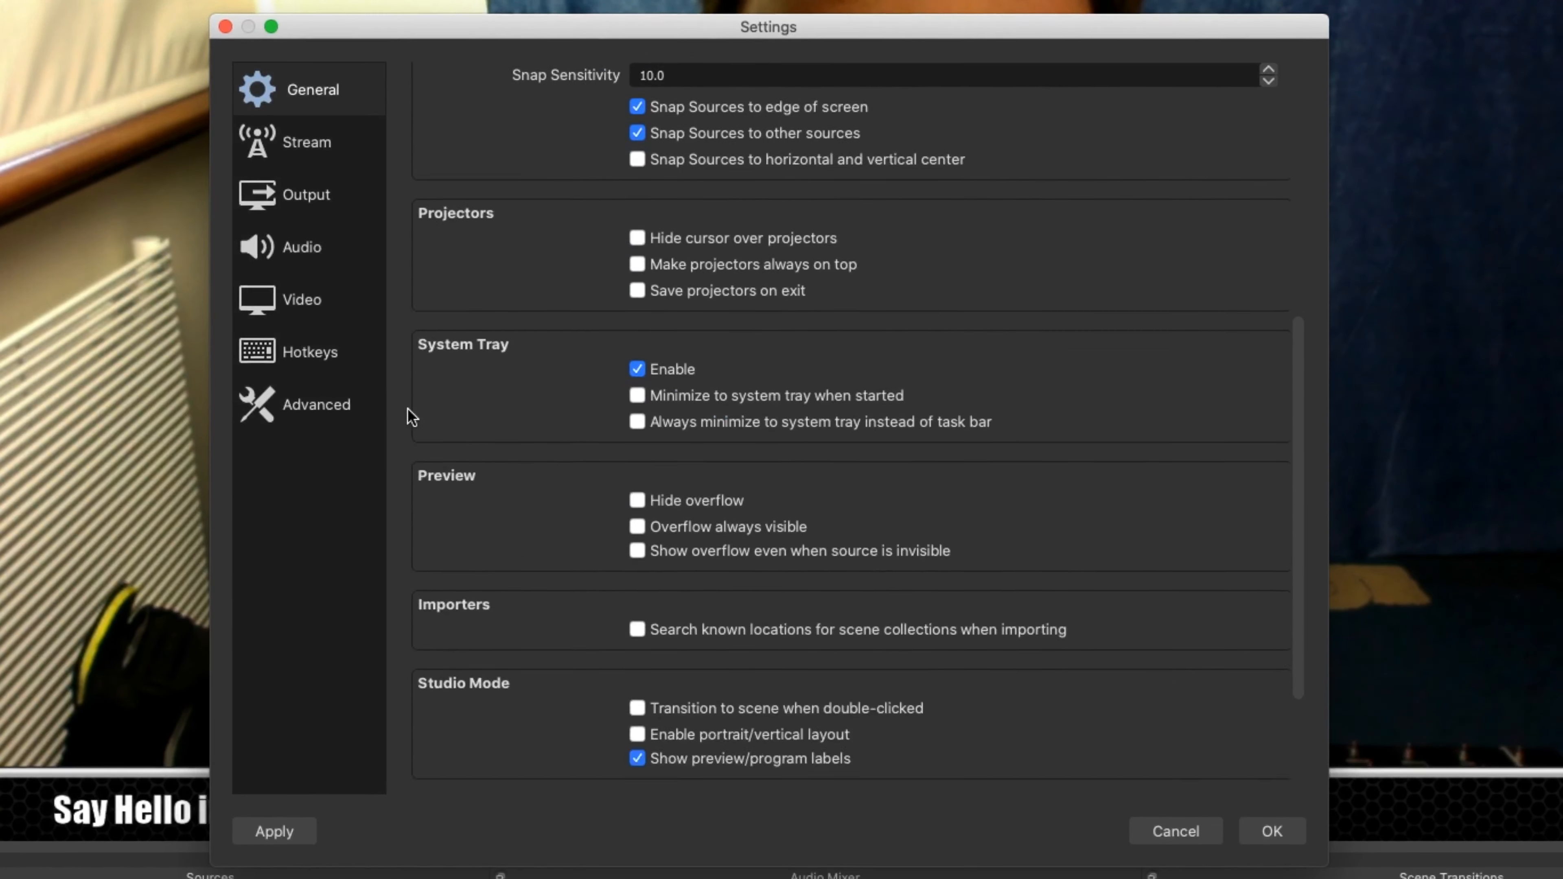
left_click(299, 143)
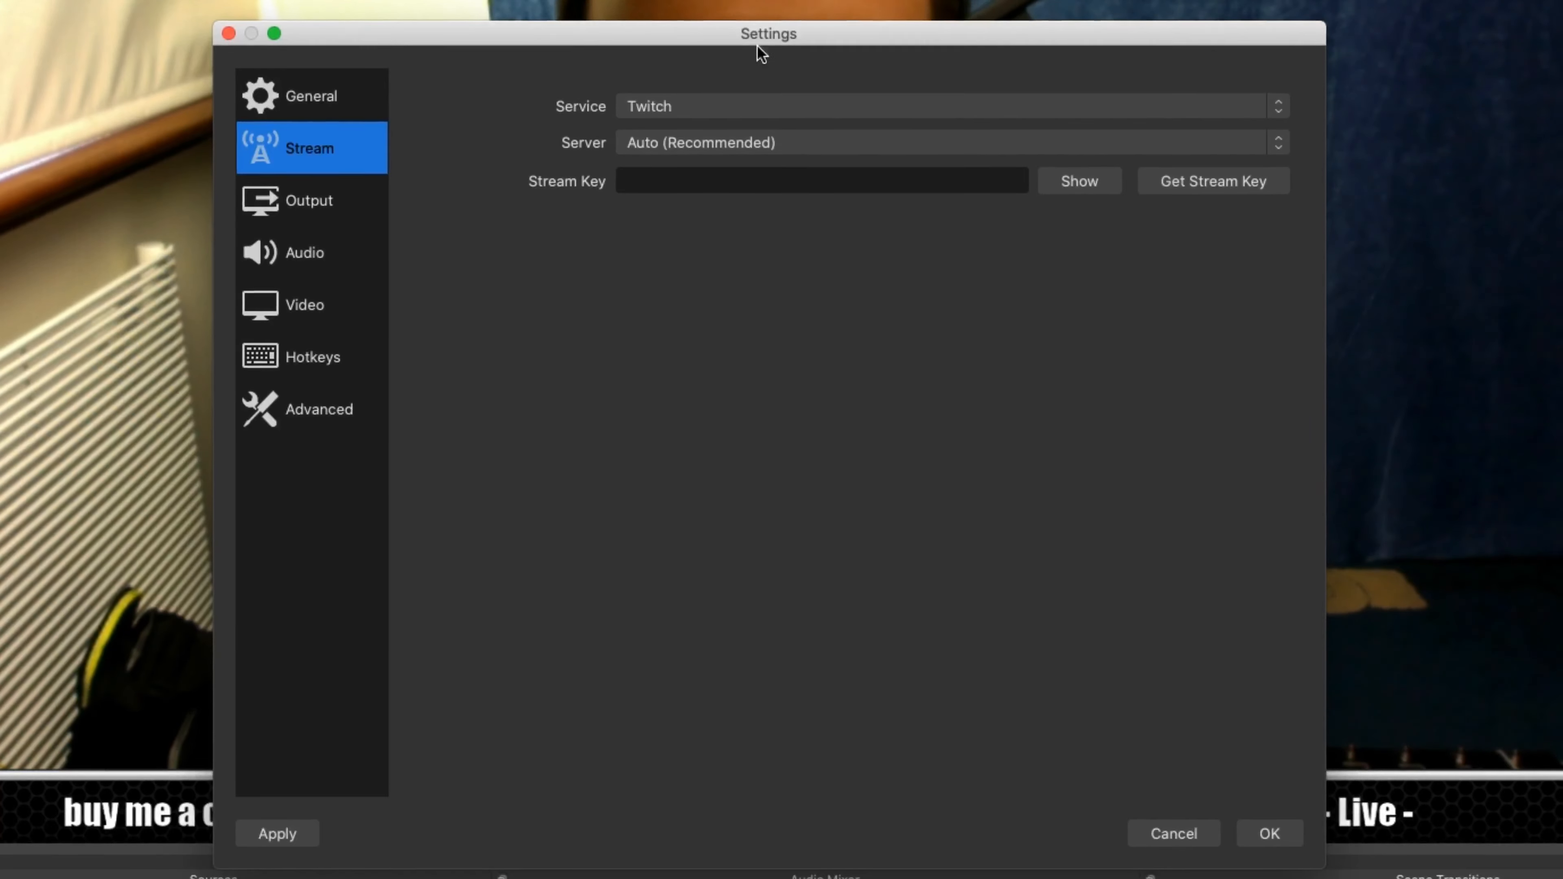
left_click(726, 110)
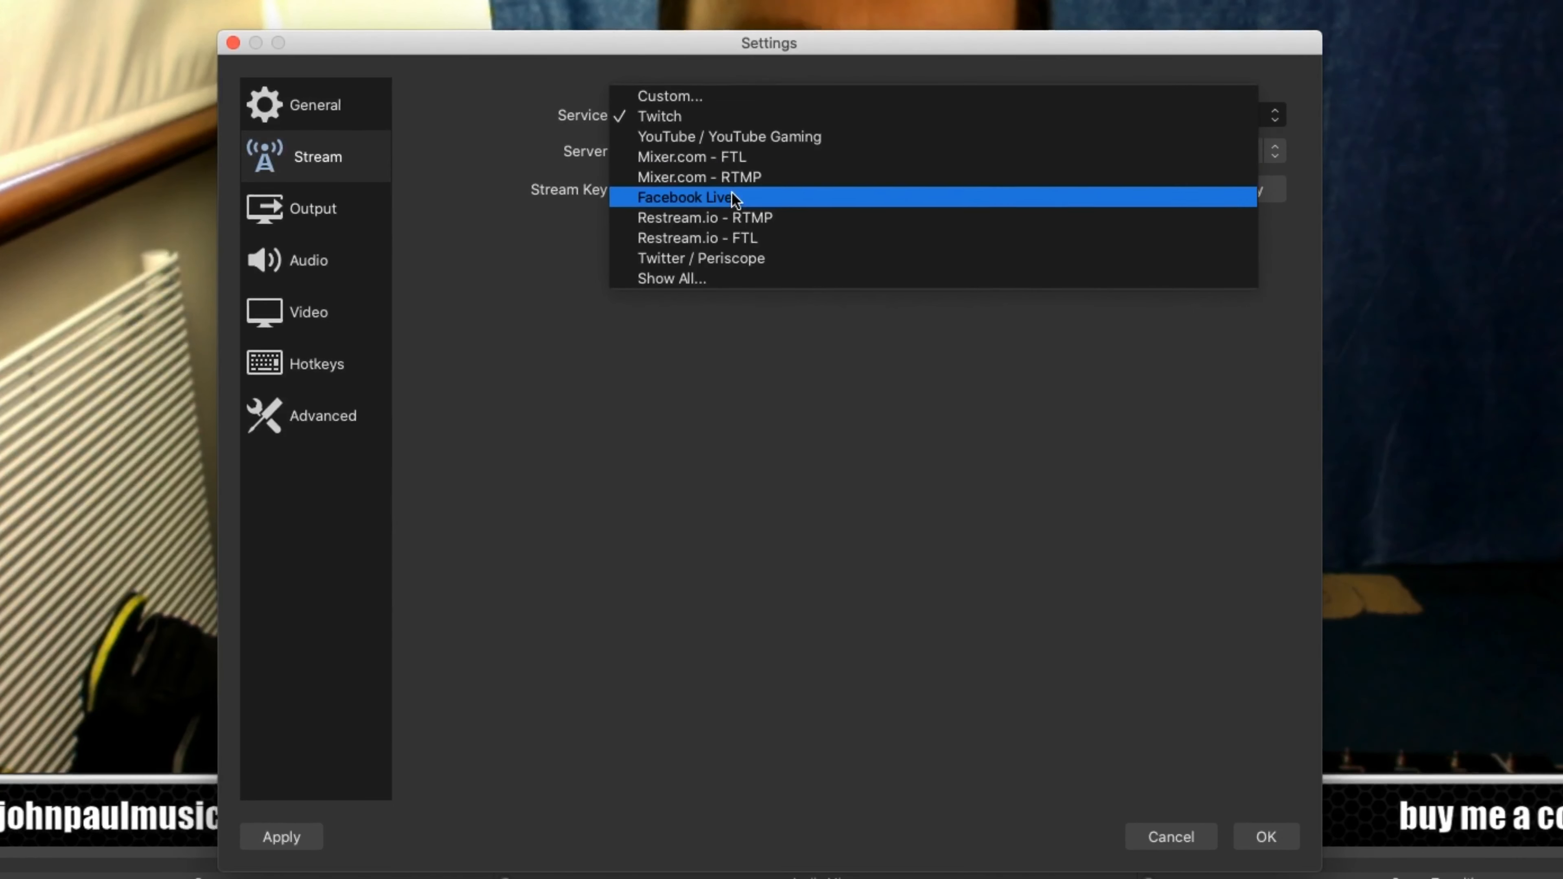
left_click(770, 197)
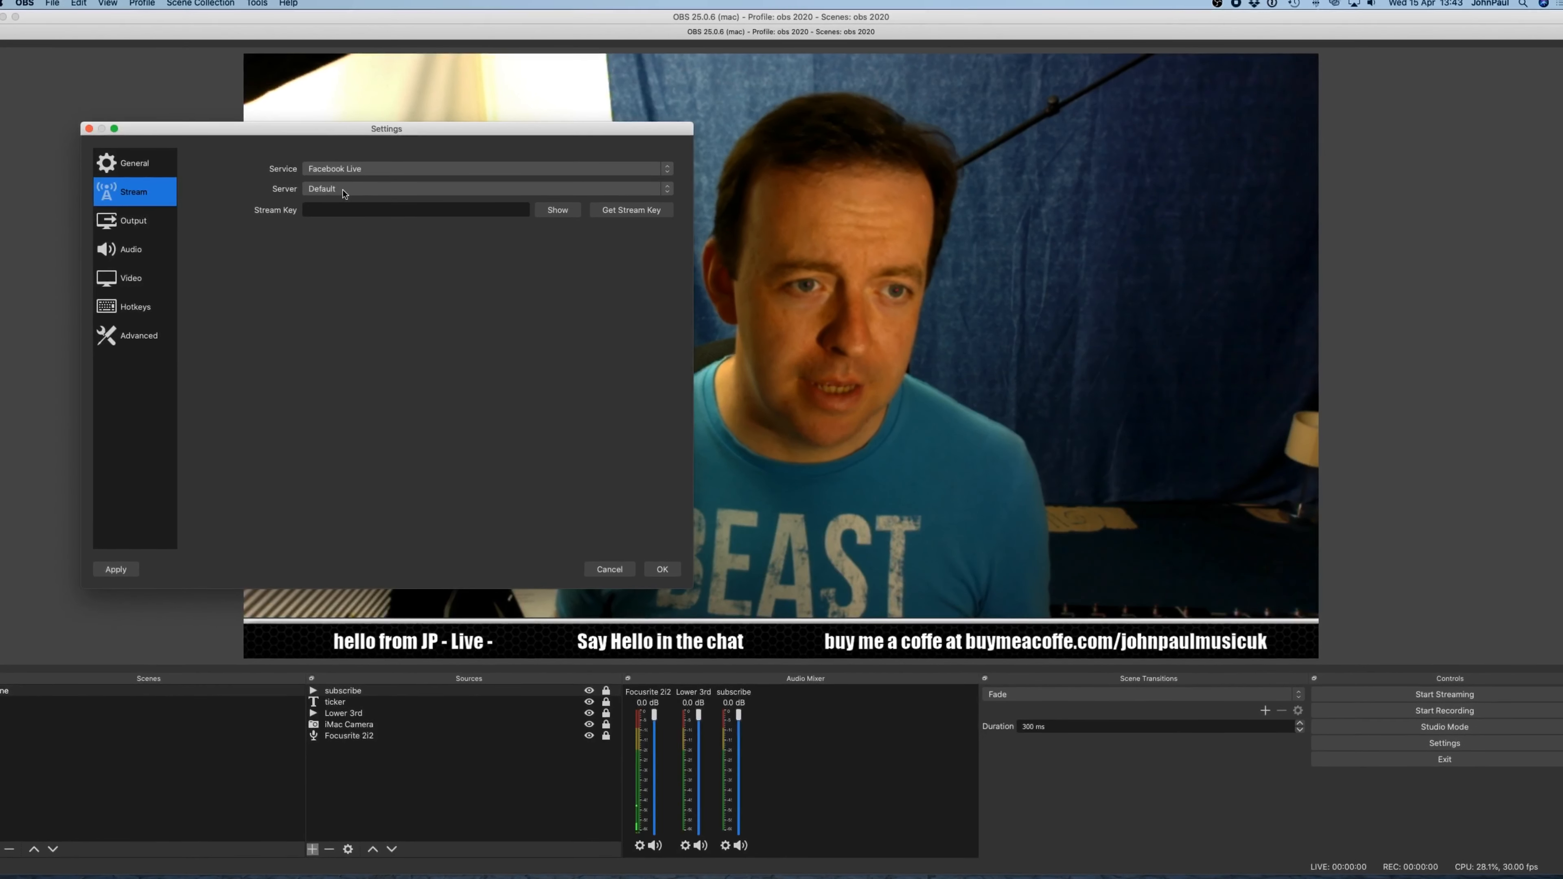
left_click(343, 192)
left_click(460, 270)
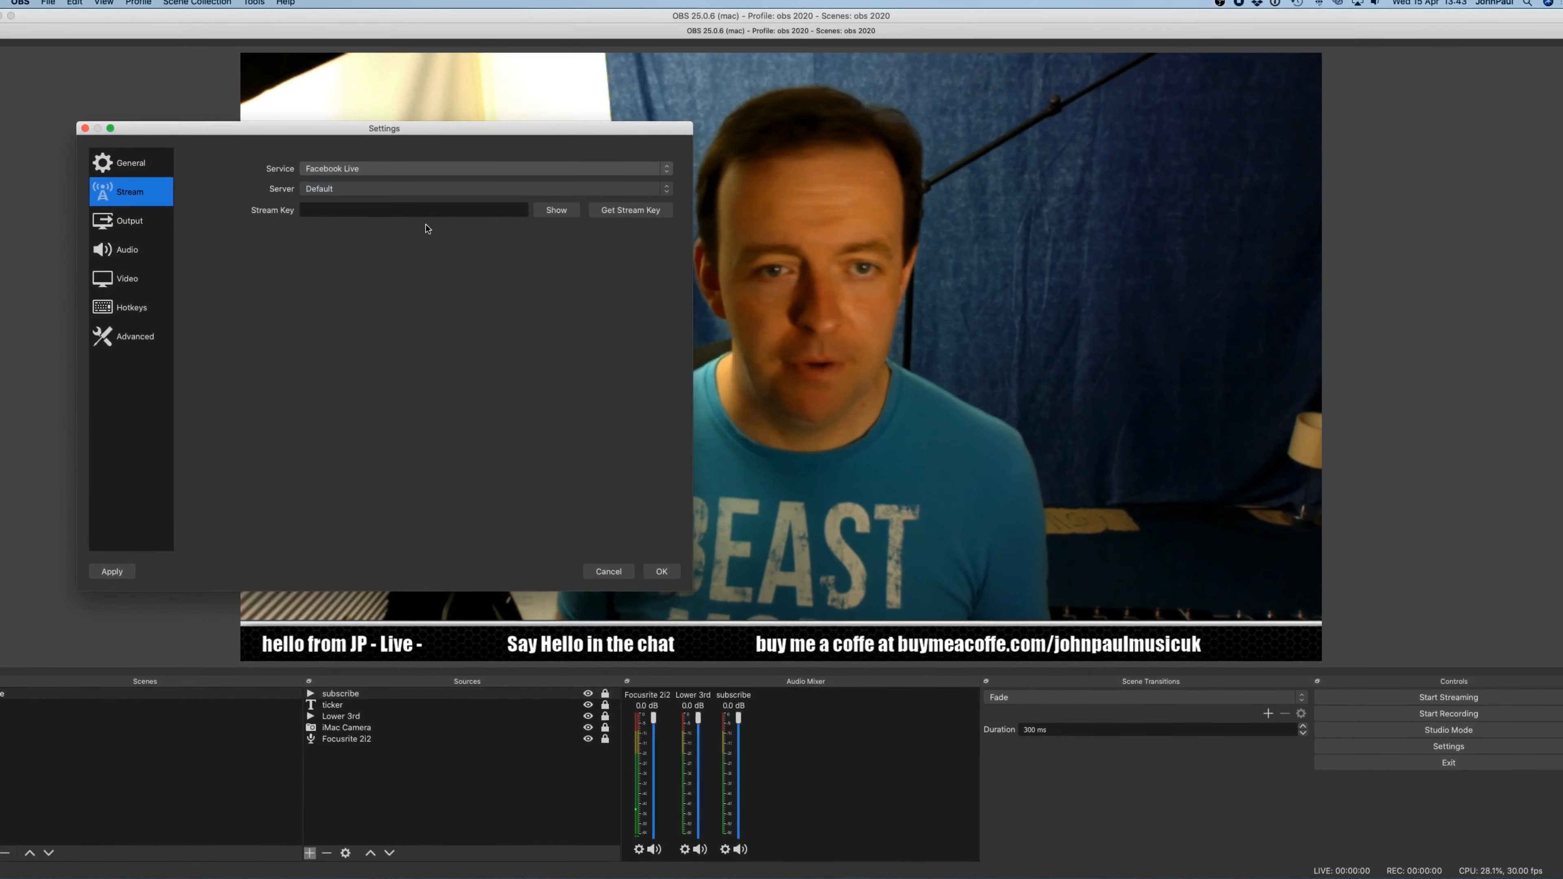
- Go to Facebook's stream key page, create a live stream that uses a persistent stream key, and copy the key
left_click(640, 211)
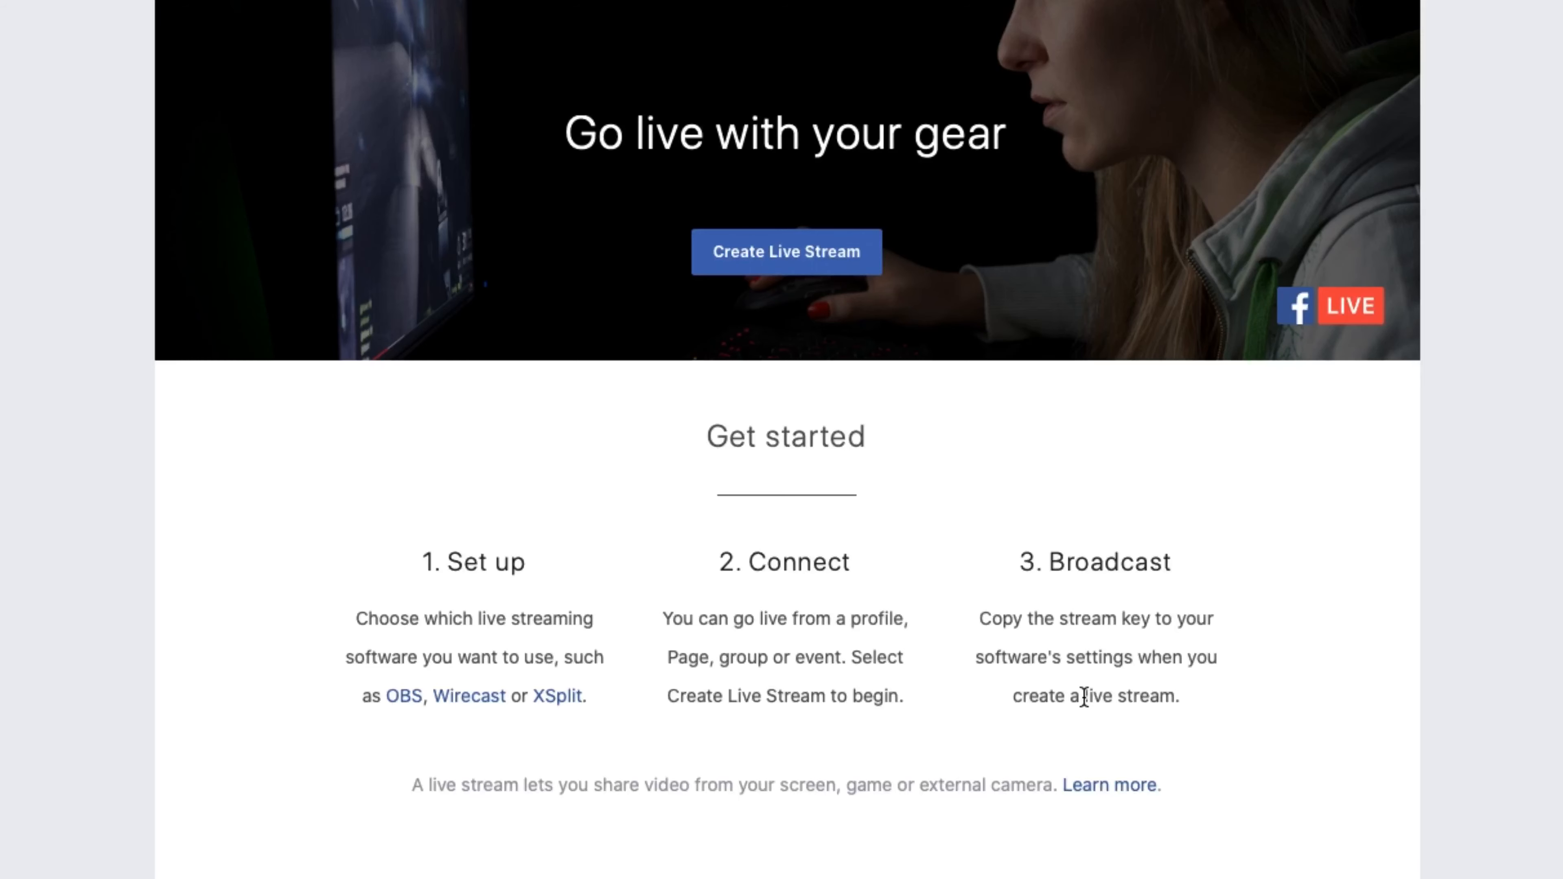
left_click(813, 265)
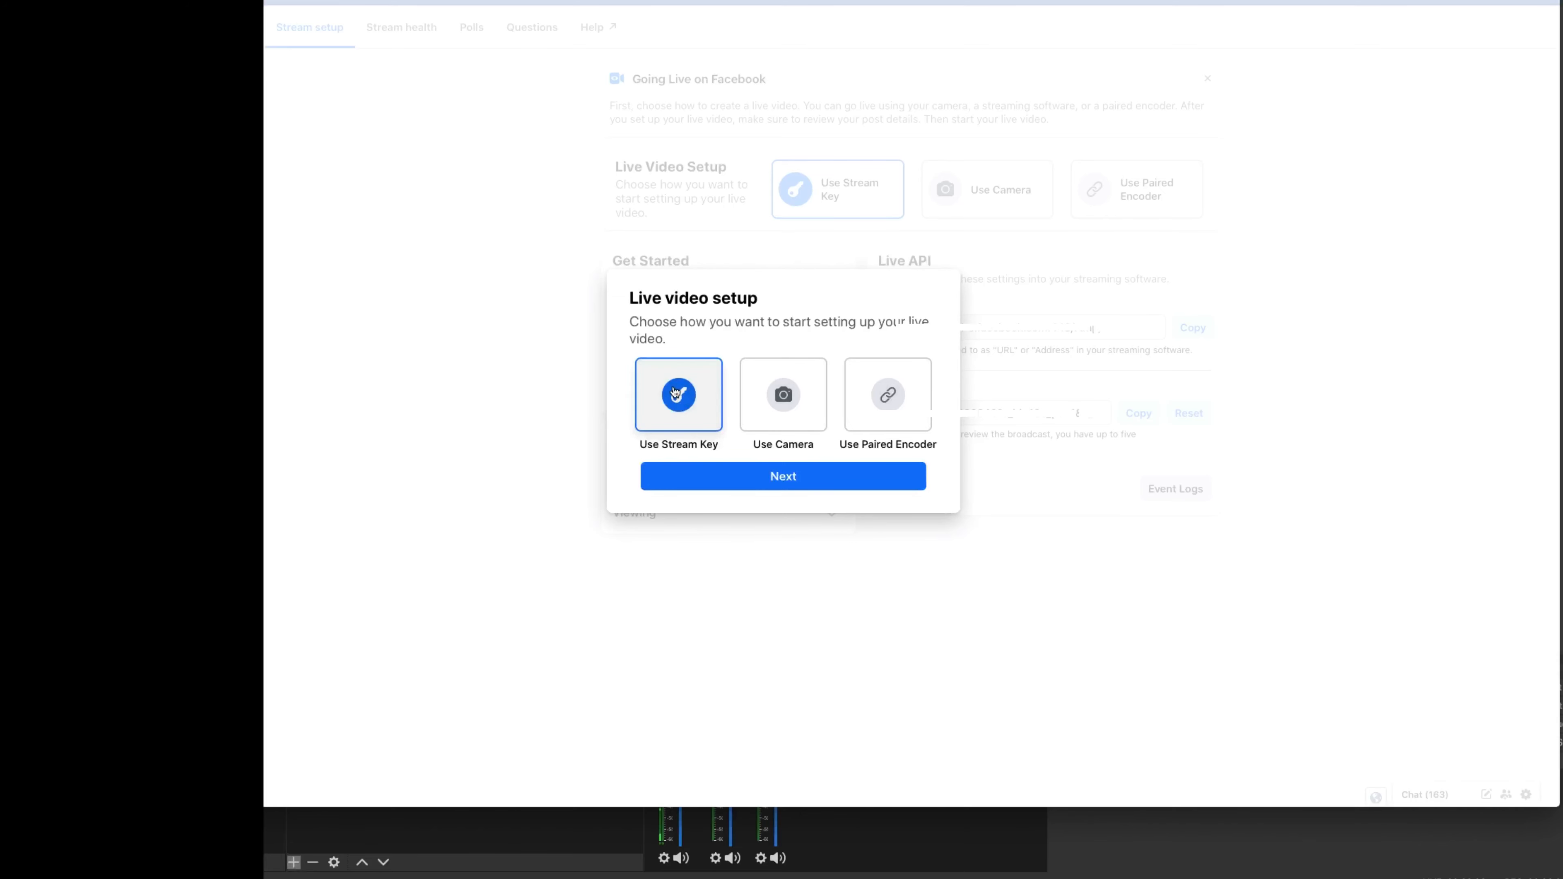
left_click(741, 484)
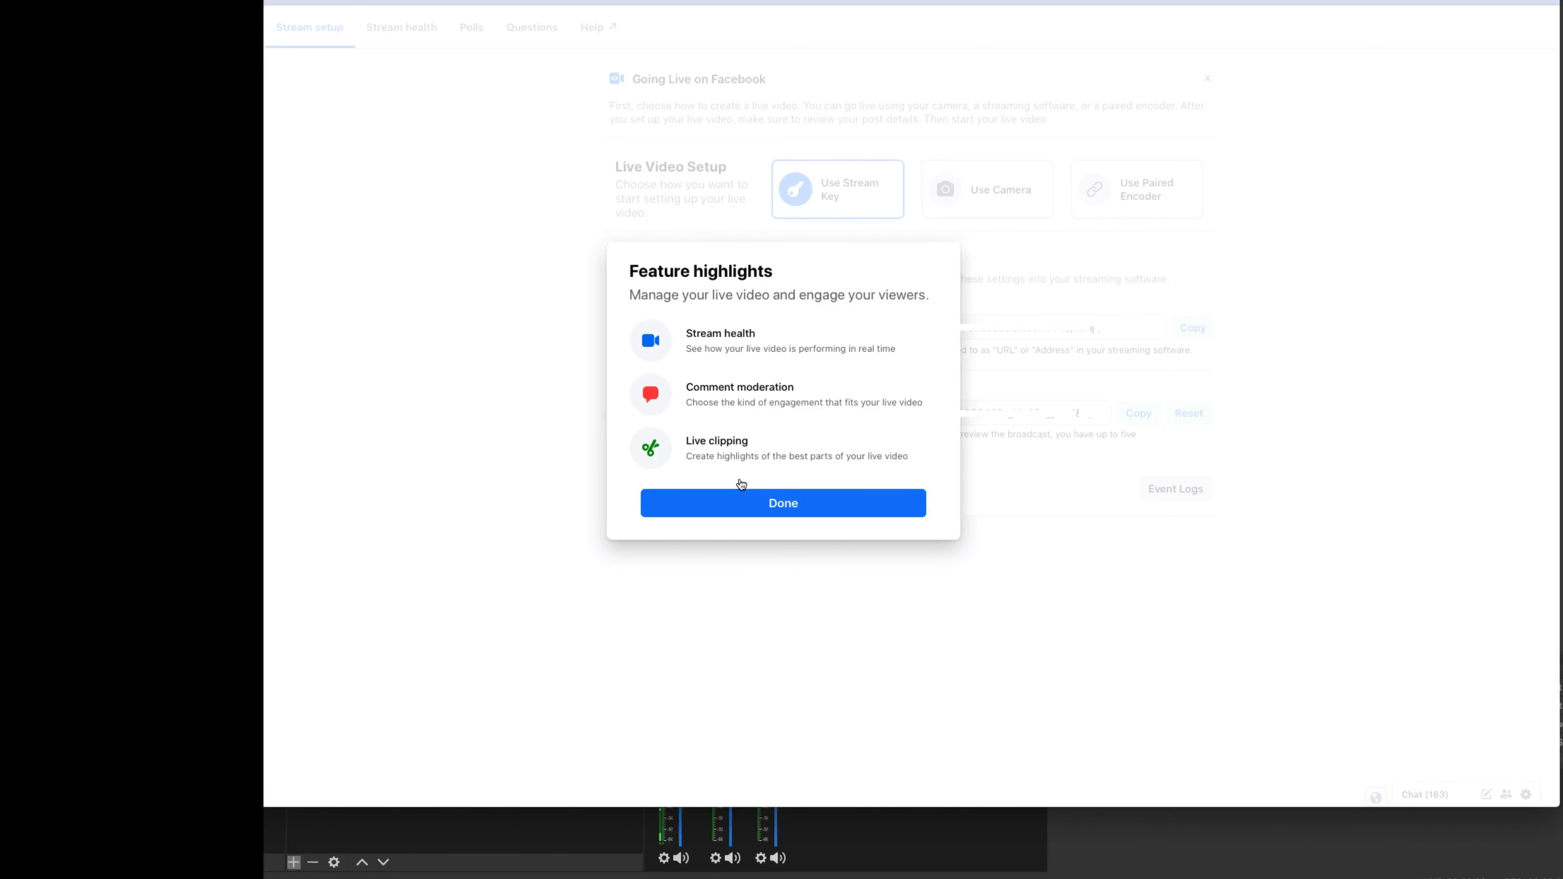
left_click(756, 503)
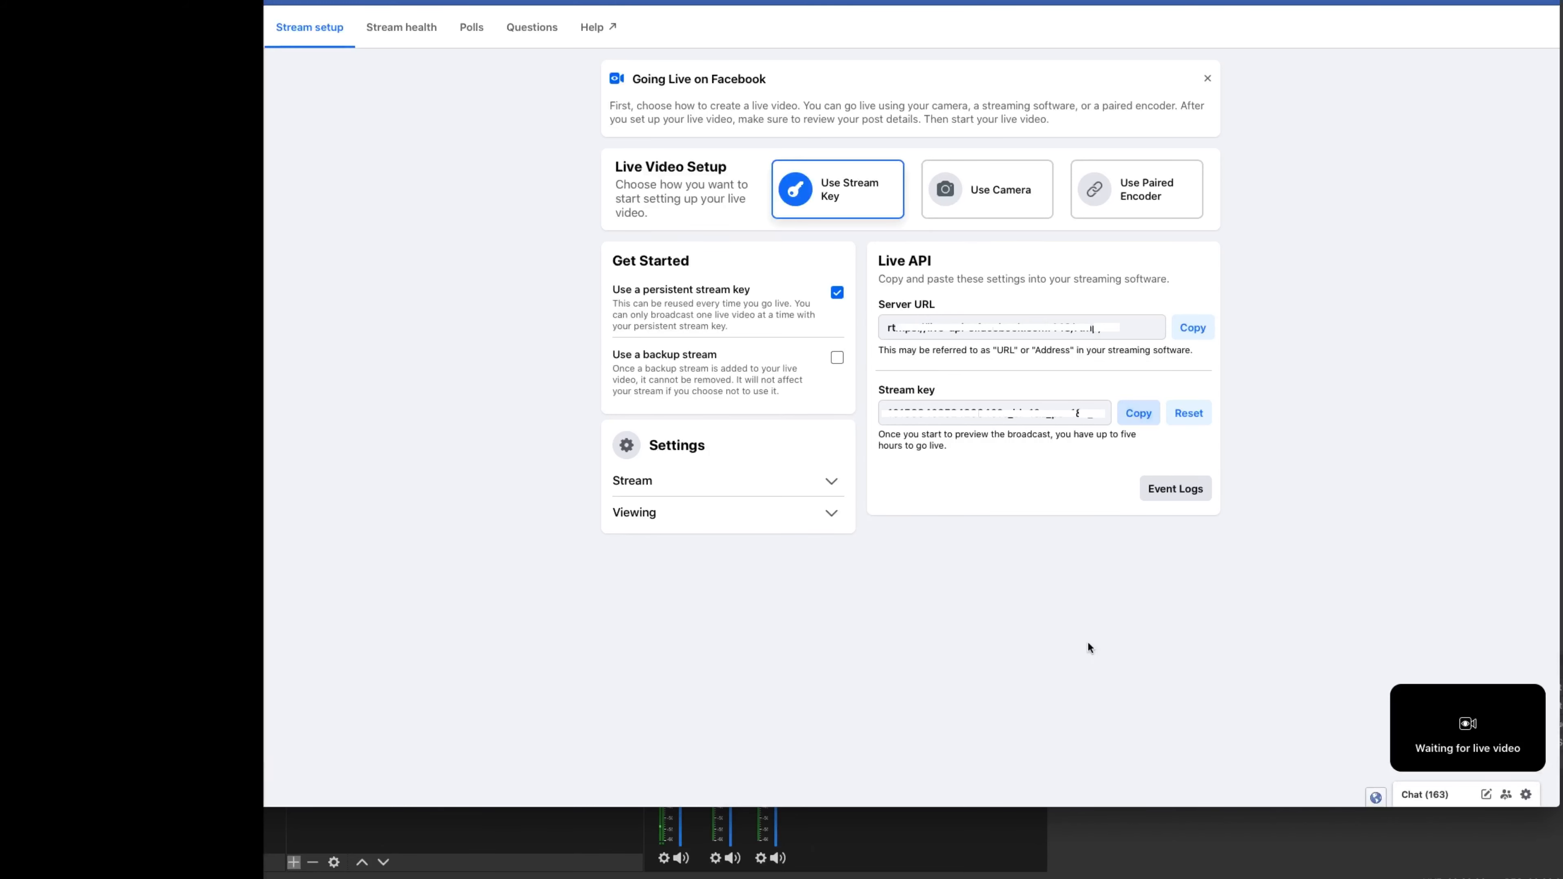
- Switch back to OBS, paste the copied key as the Facebook Live stream key, and save the settings
left_click(1076, 830)
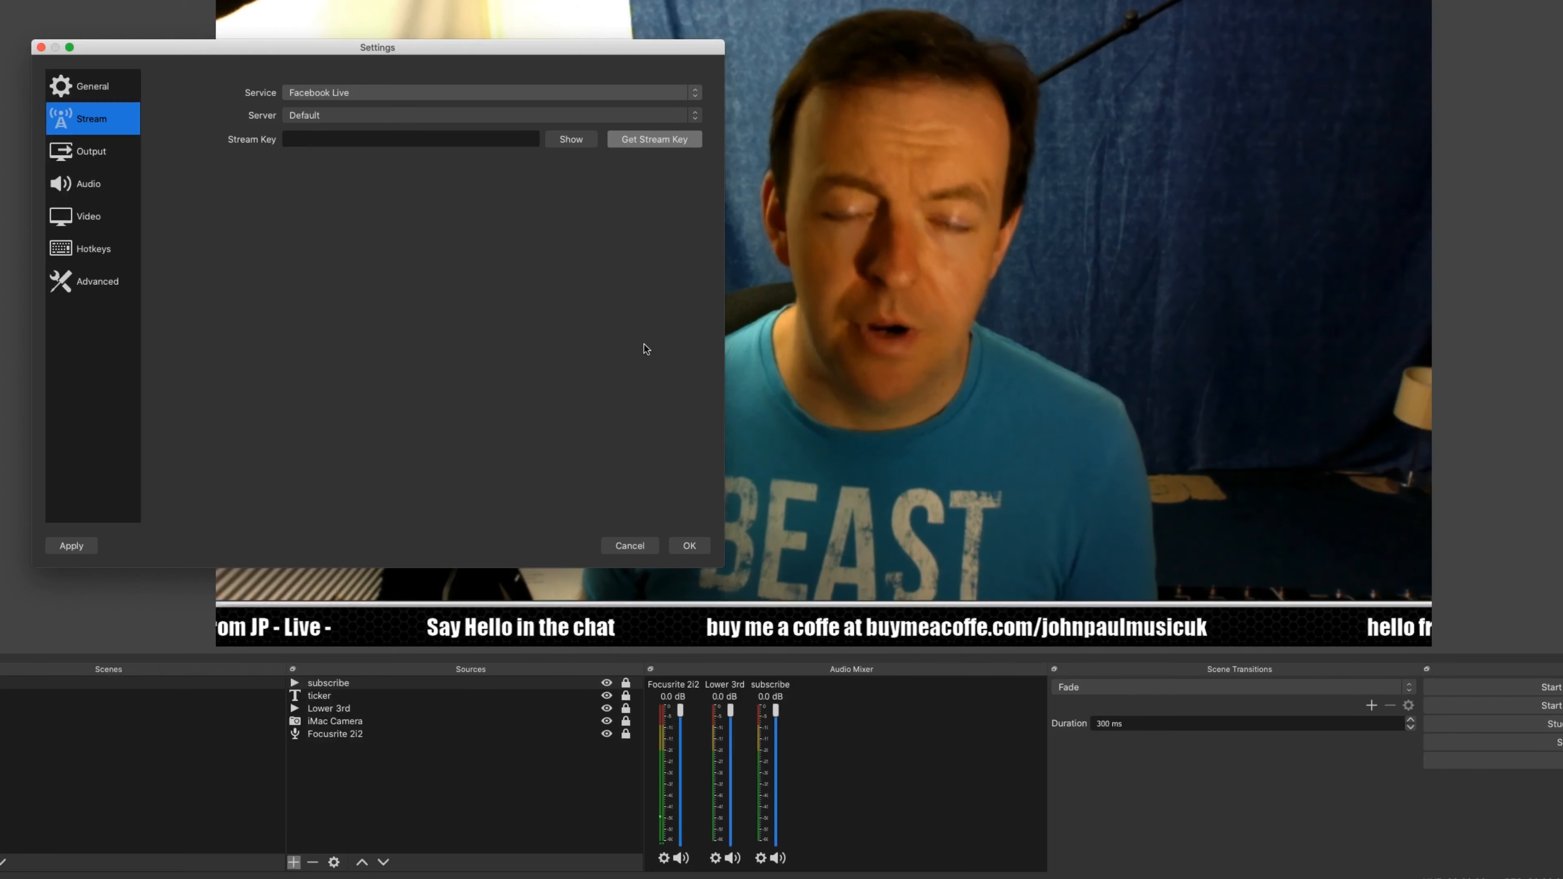
right_click(321, 143)
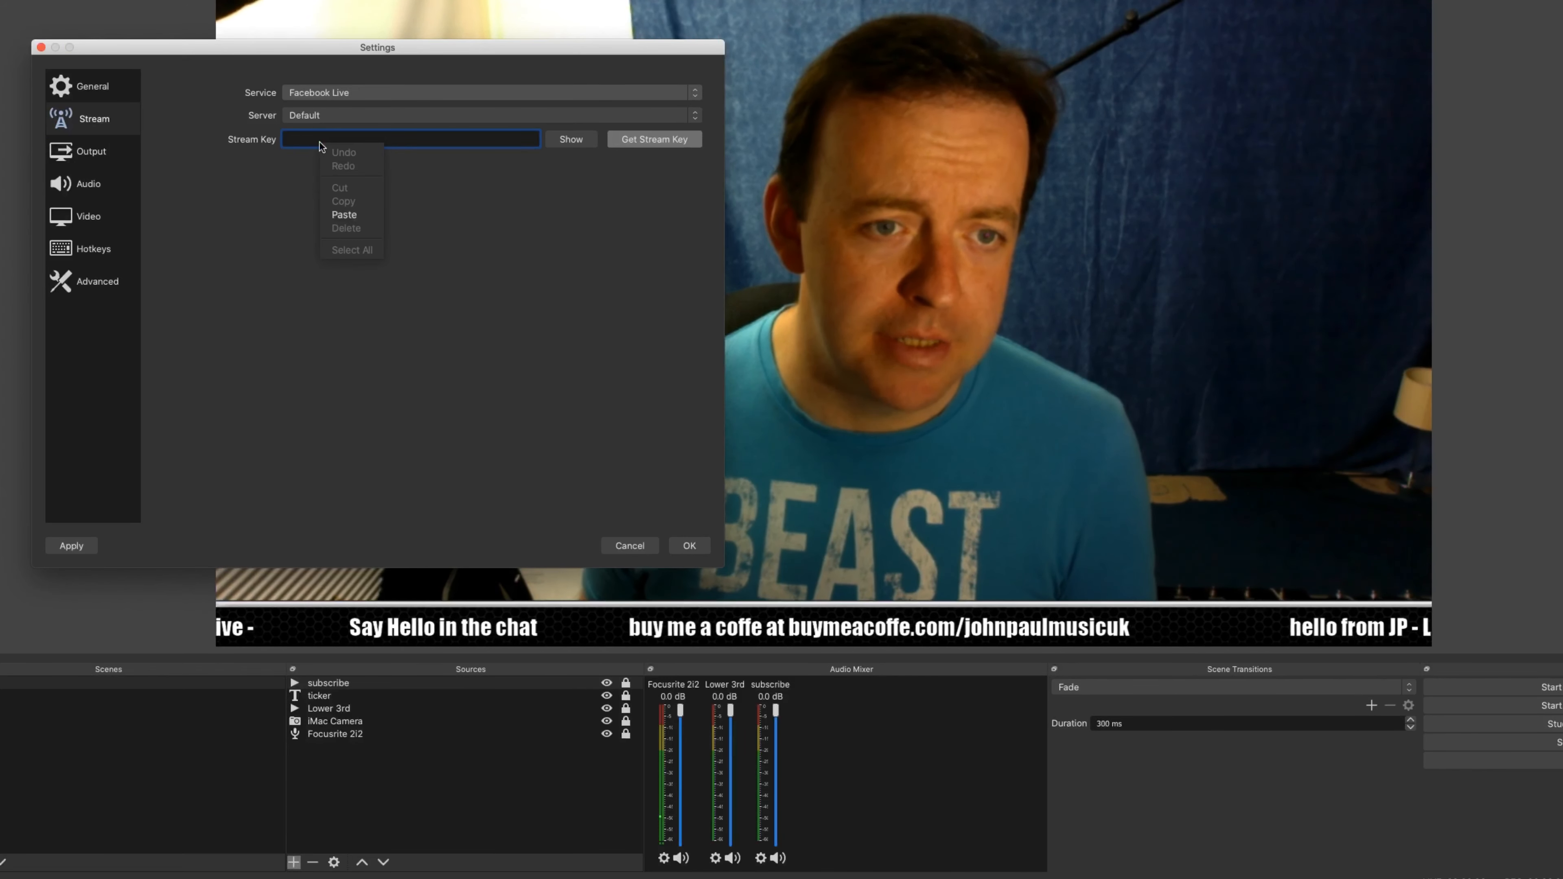
left_click(346, 214)
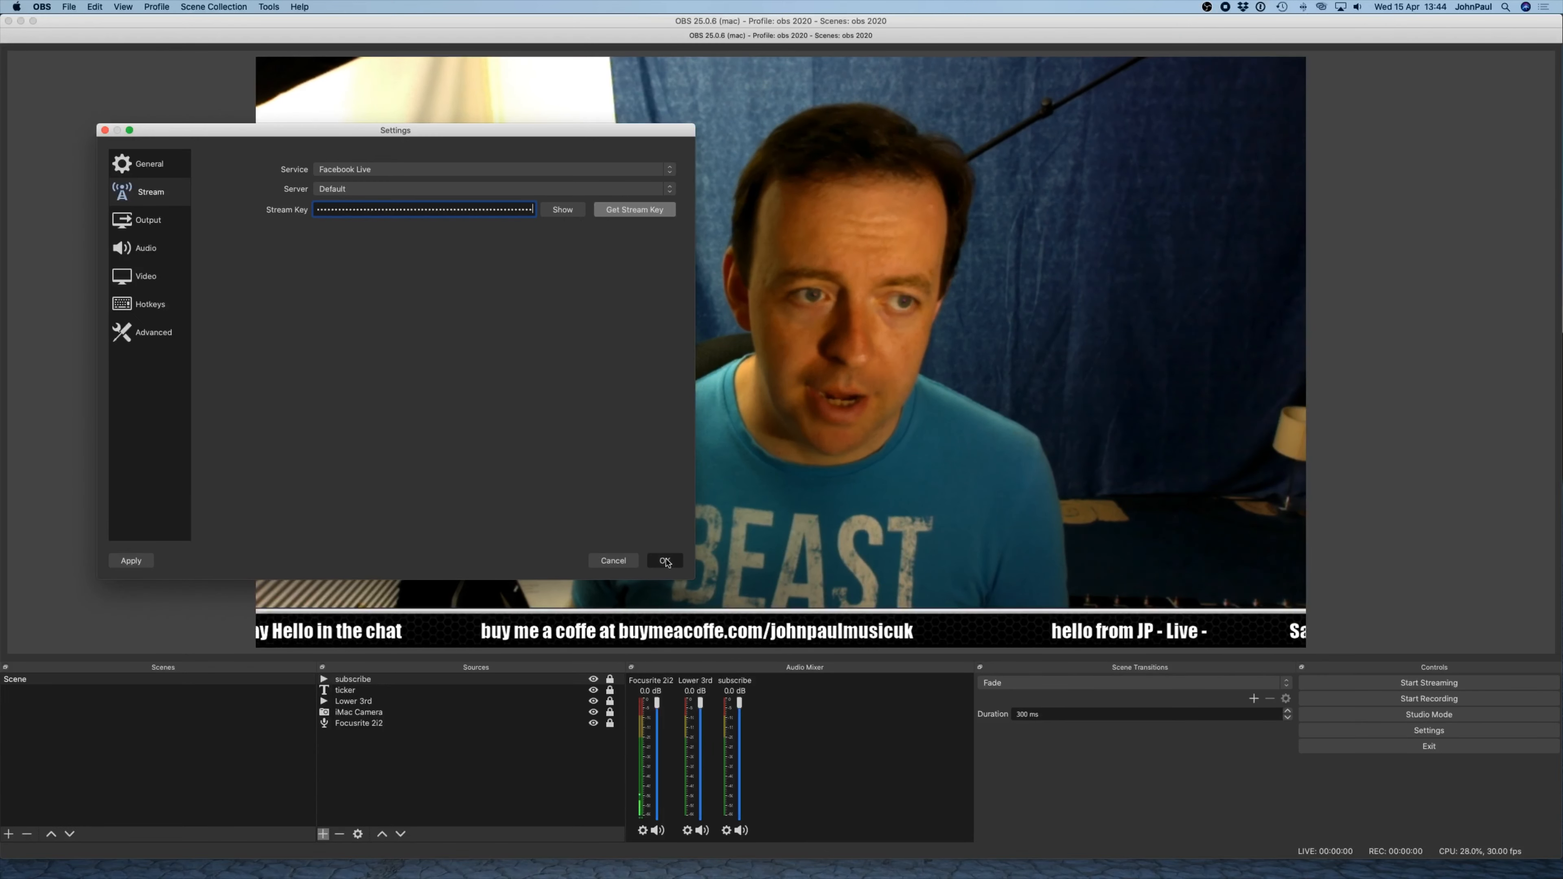
left_click(664, 560)
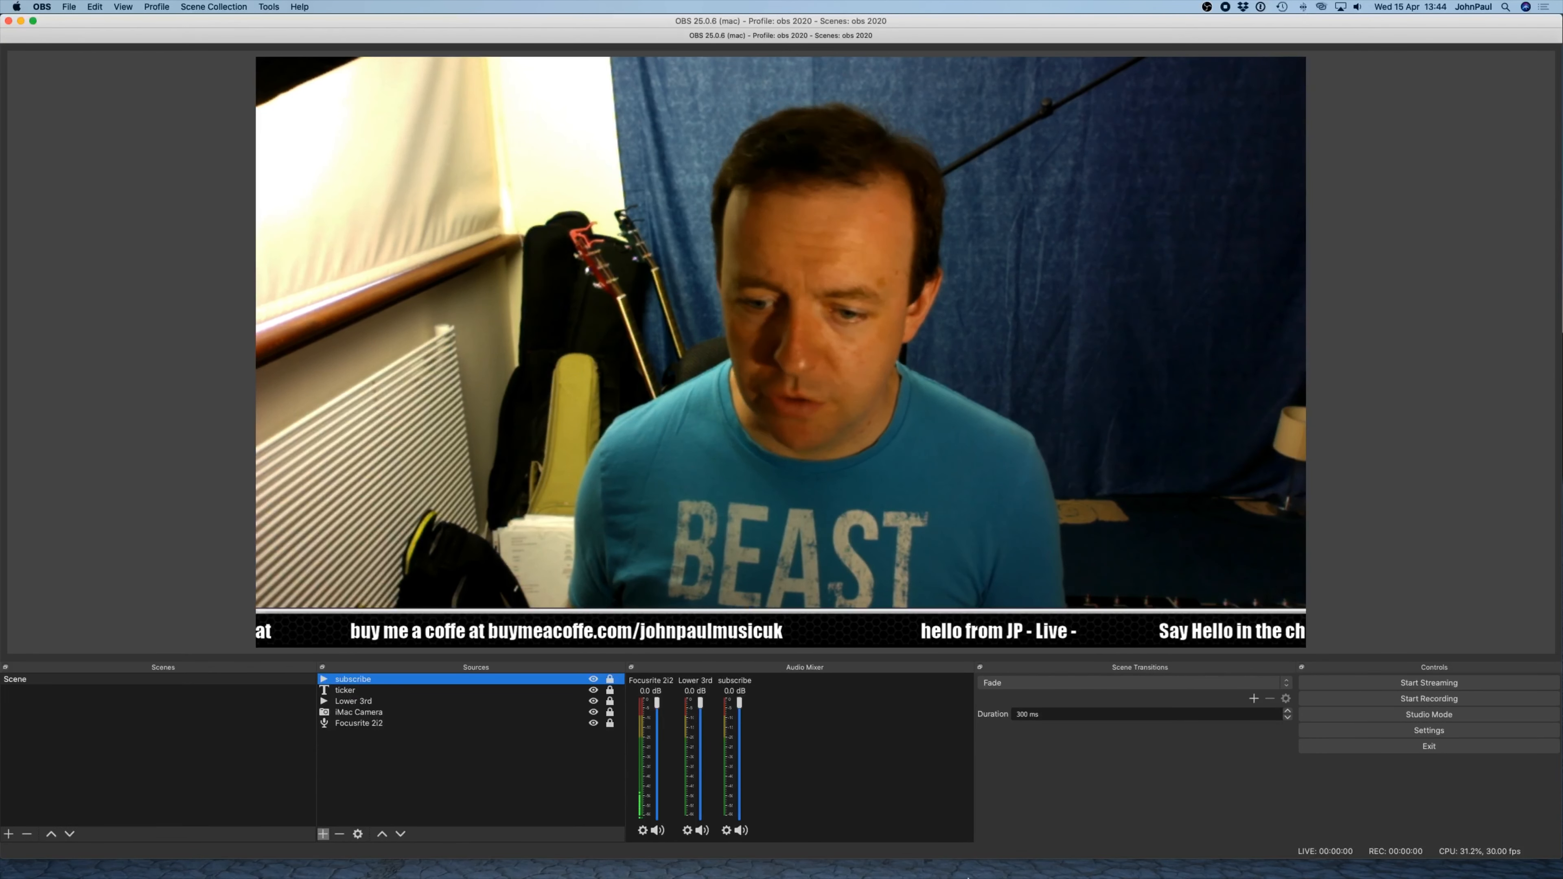
- Start streaming from OBS and switch to the browser to check the incoming video preview on Facebook's live page
left_click(1409, 682)
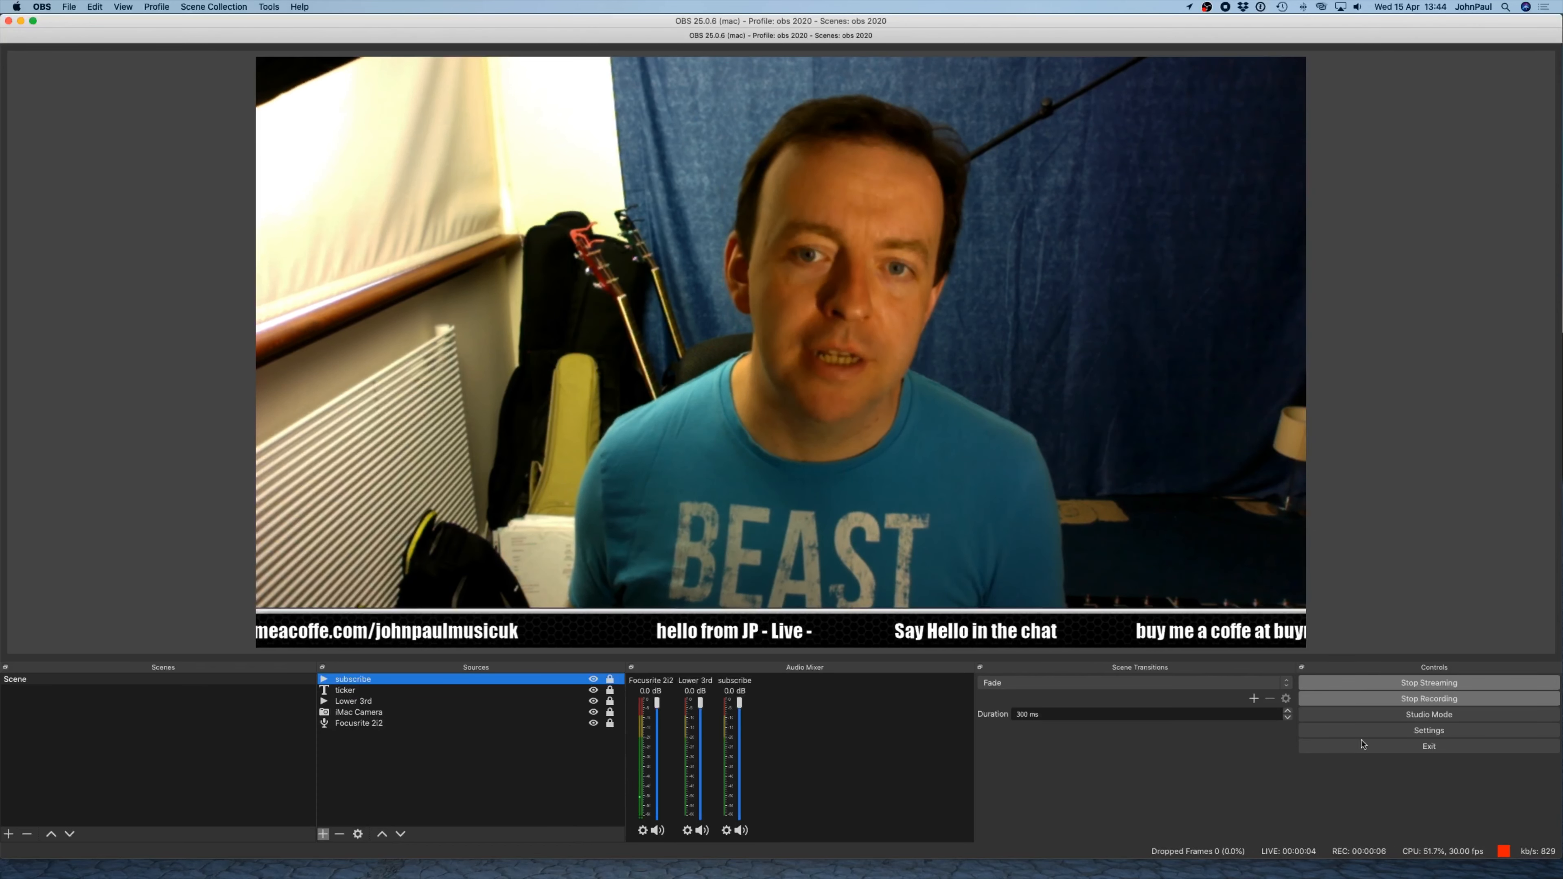
mouse_move(997, 865)
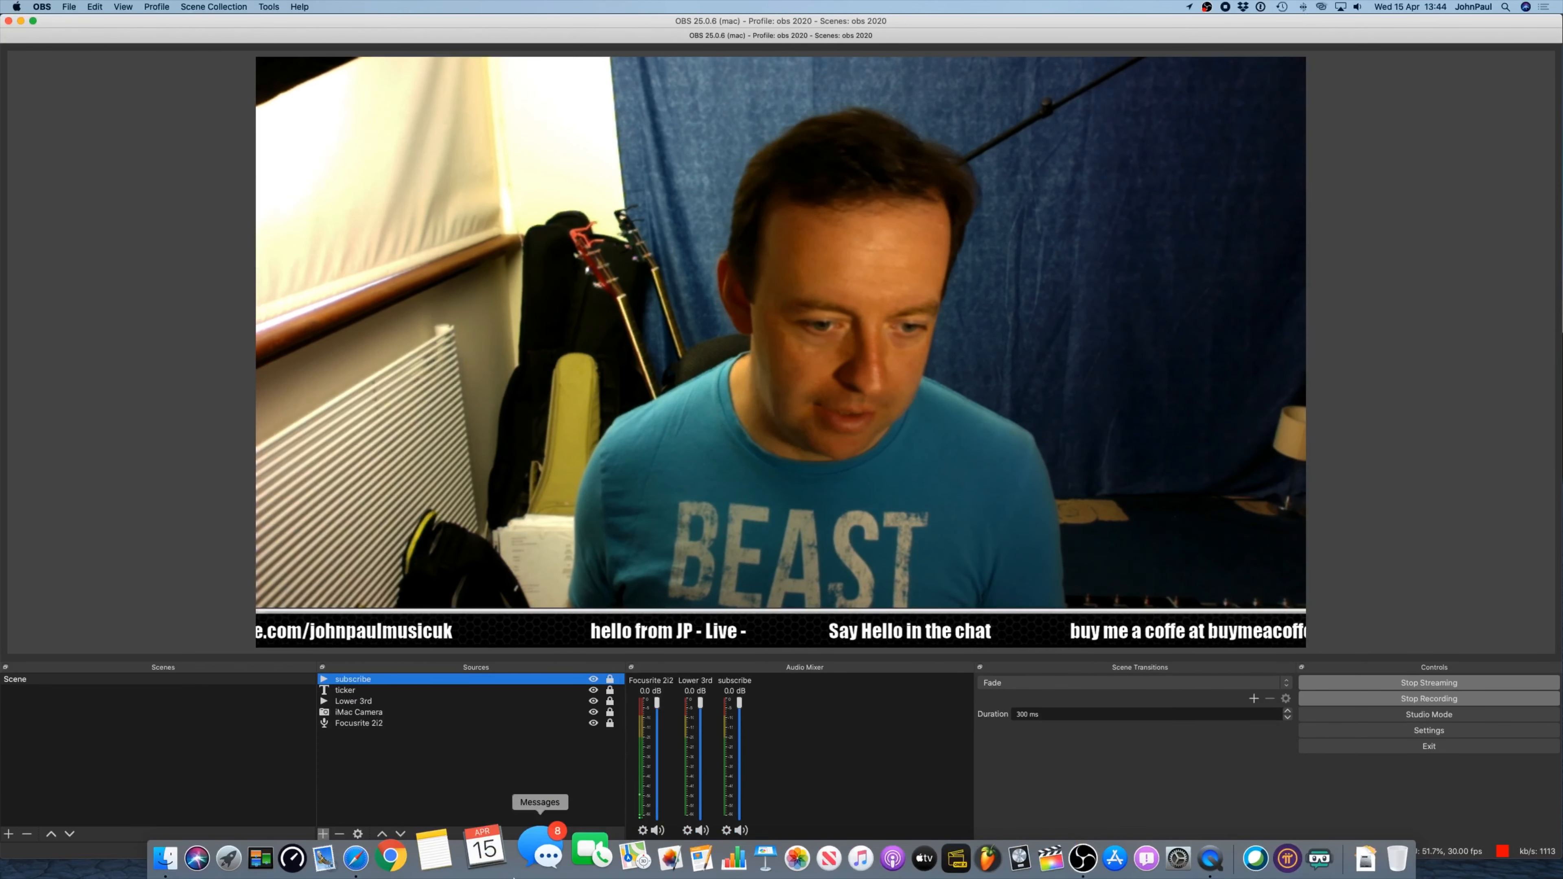
left_click(406, 867)
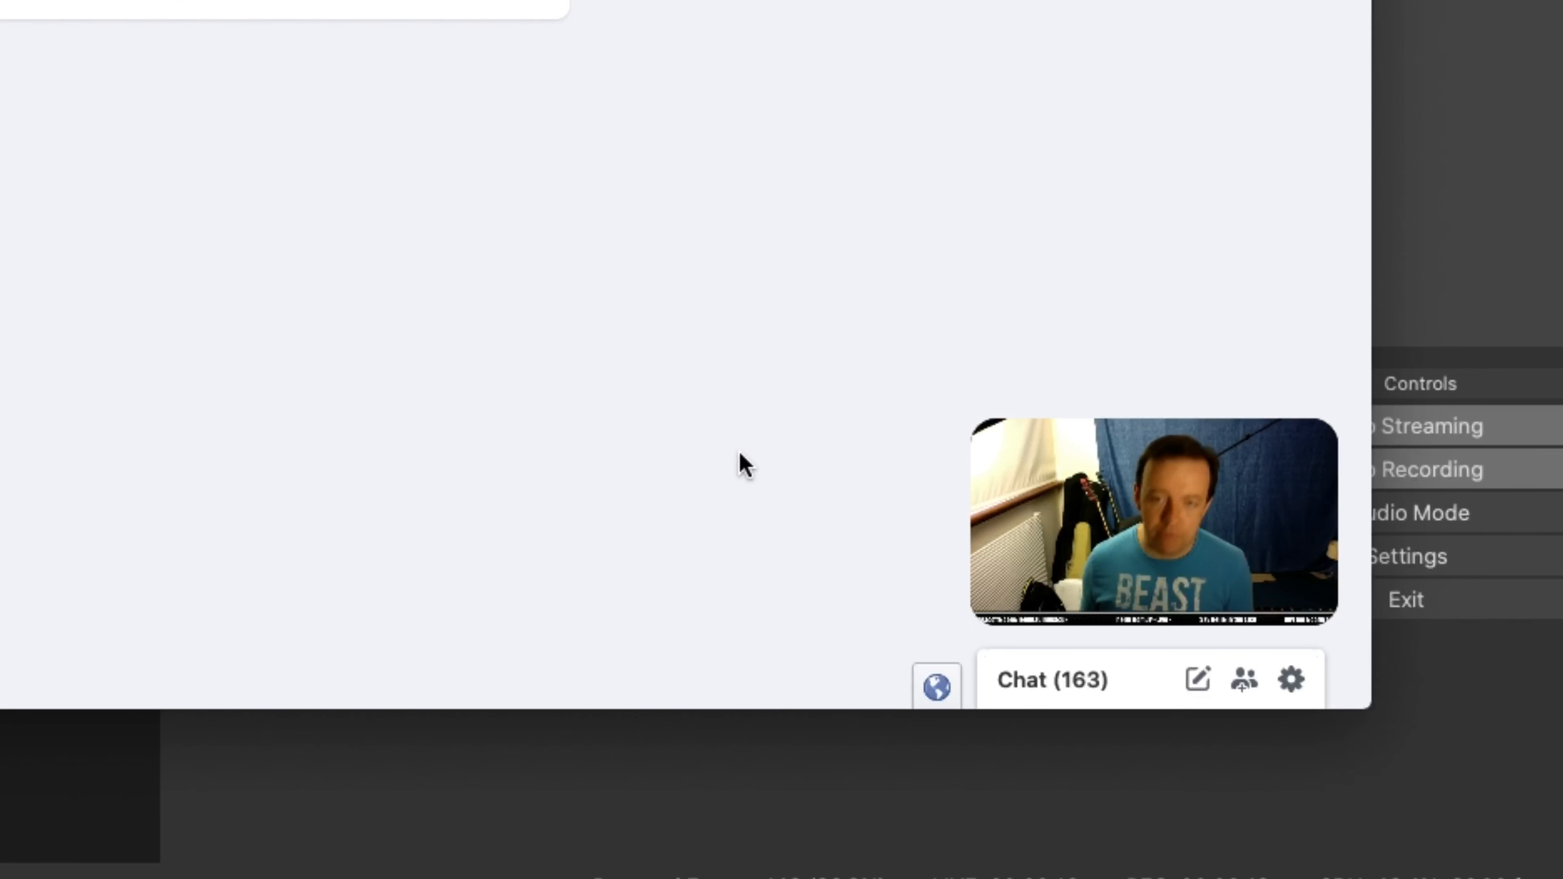
- Stop streaming from OBS and switch back to the browser to check the video preview on Facebook's live page
mouse_move(1089, 500)
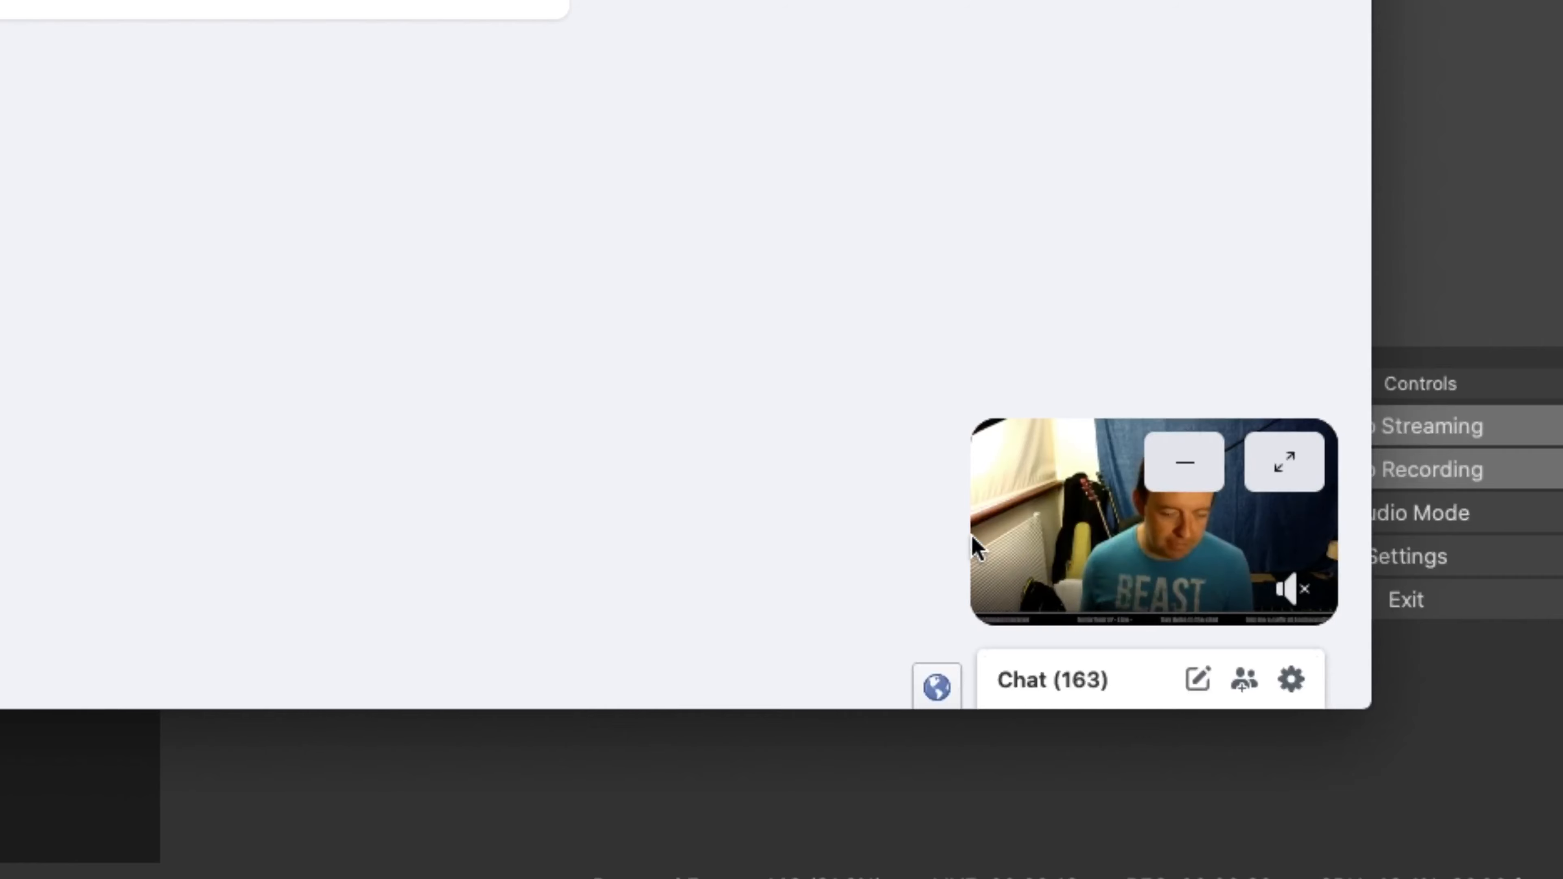
left_click(1428, 685)
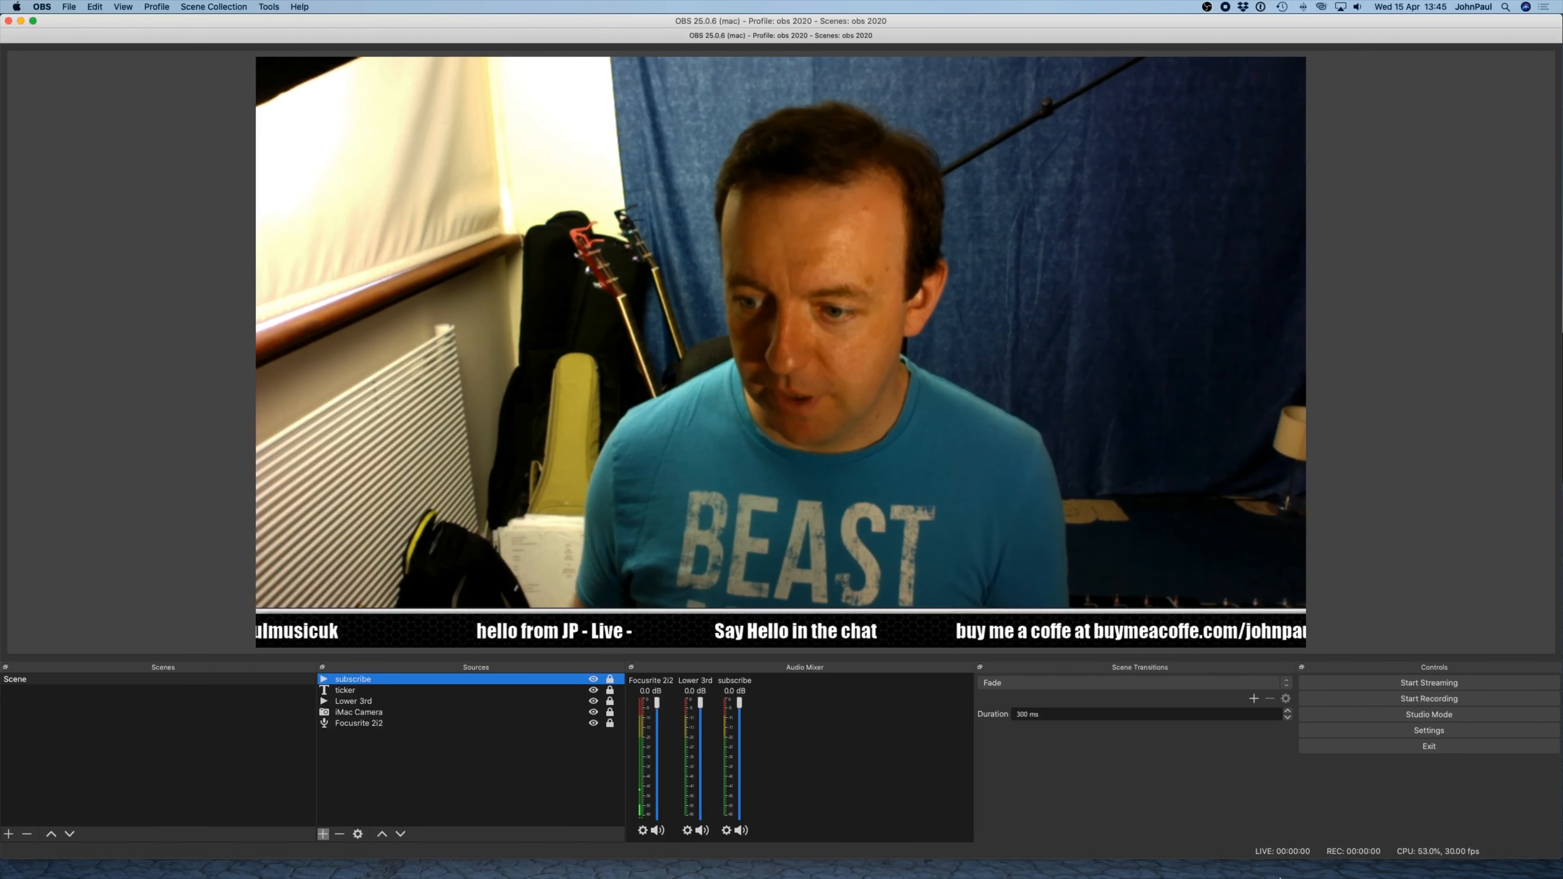
mouse_move(1253, 869)
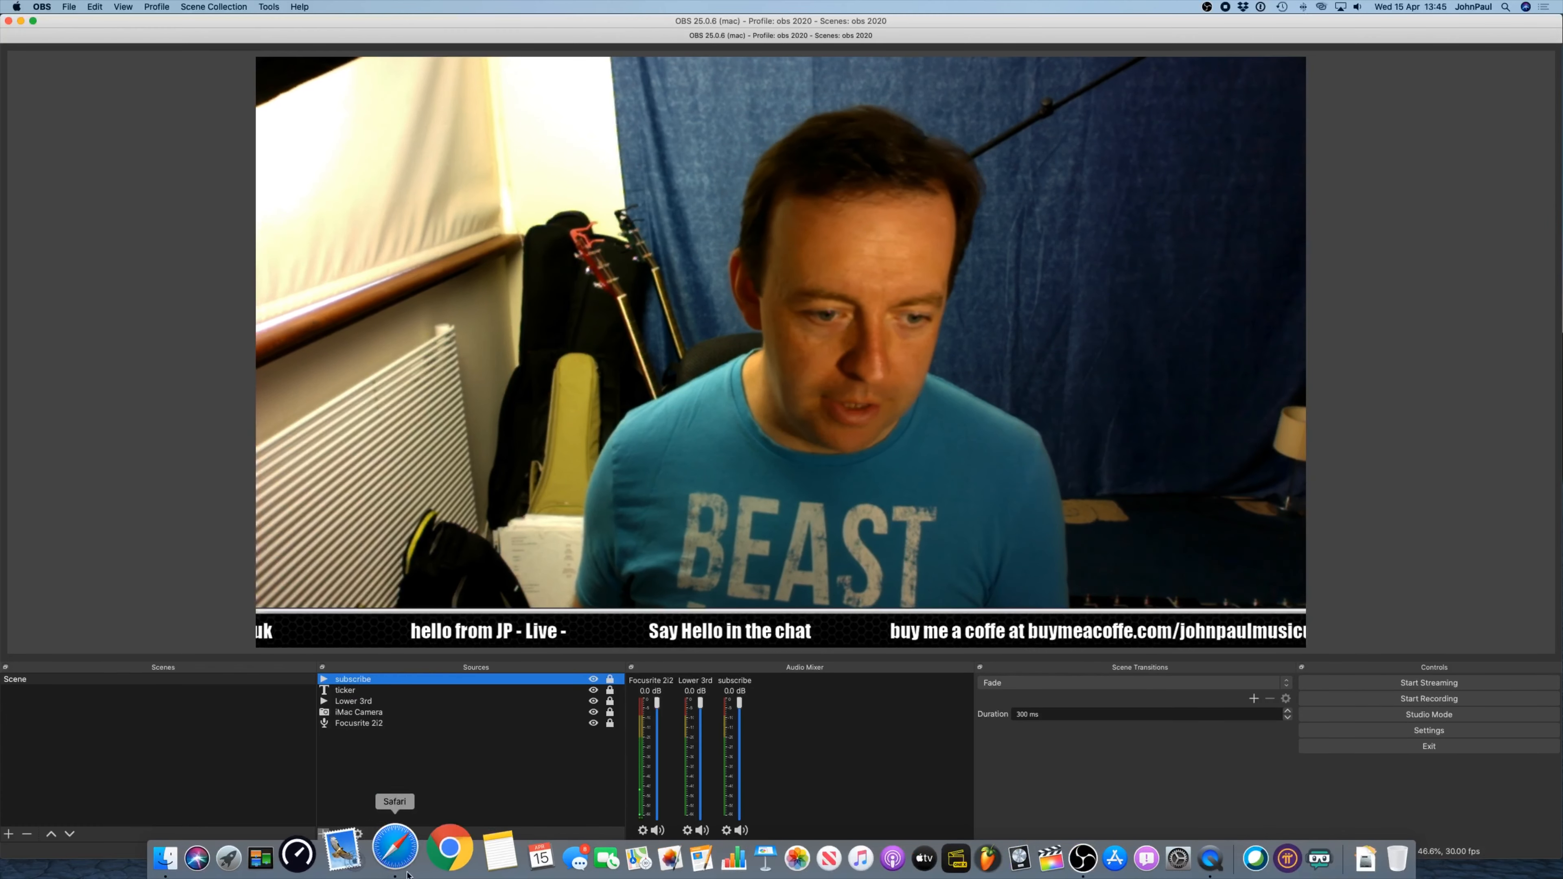
left_click(419, 873)
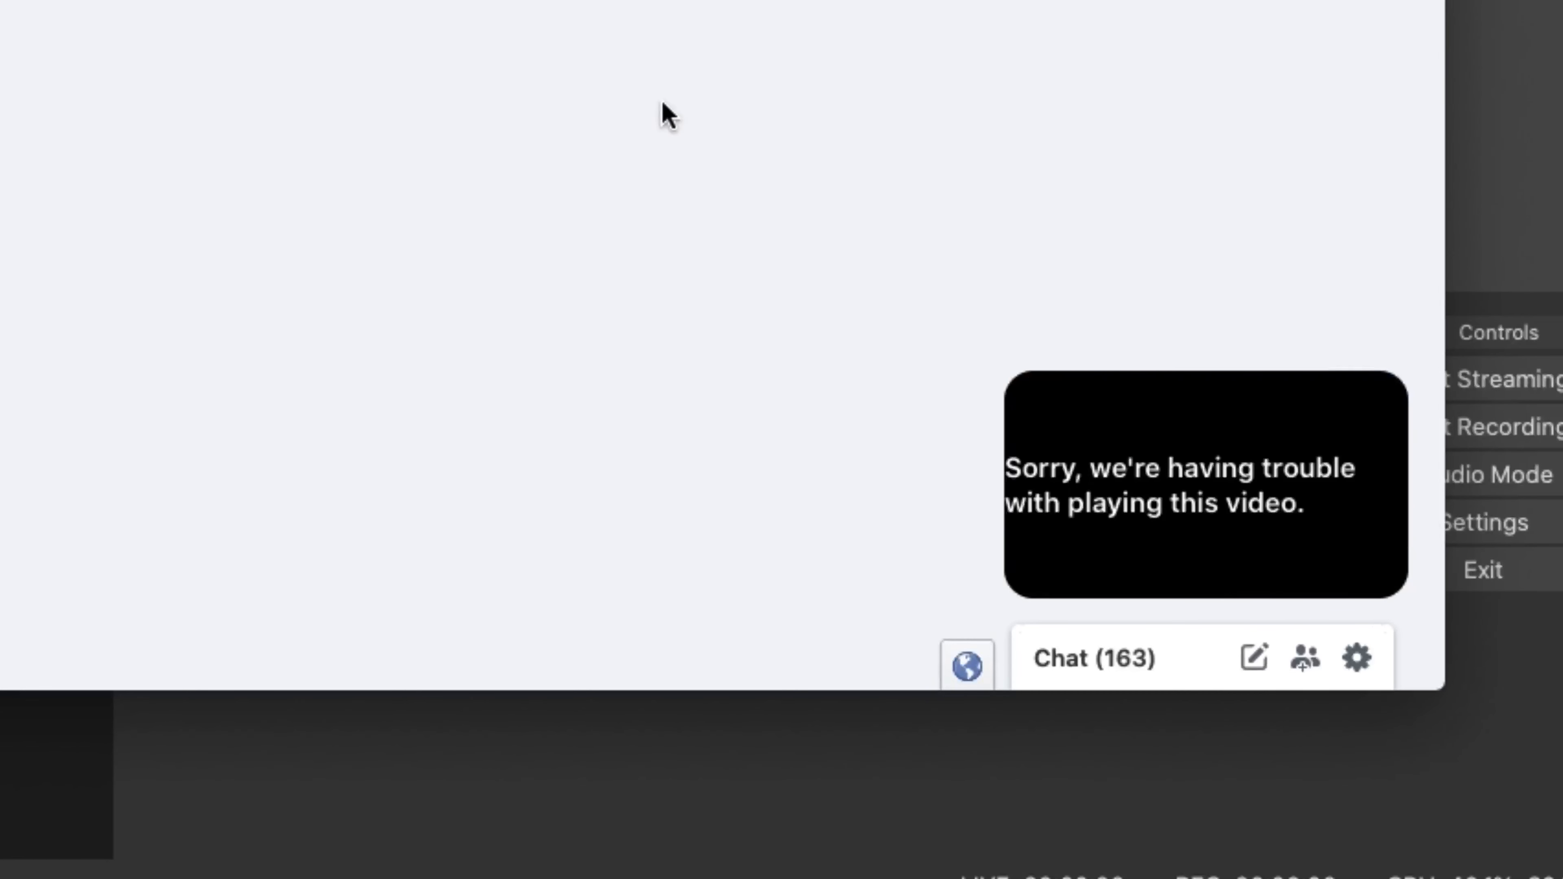
mouse_move(997, 547)
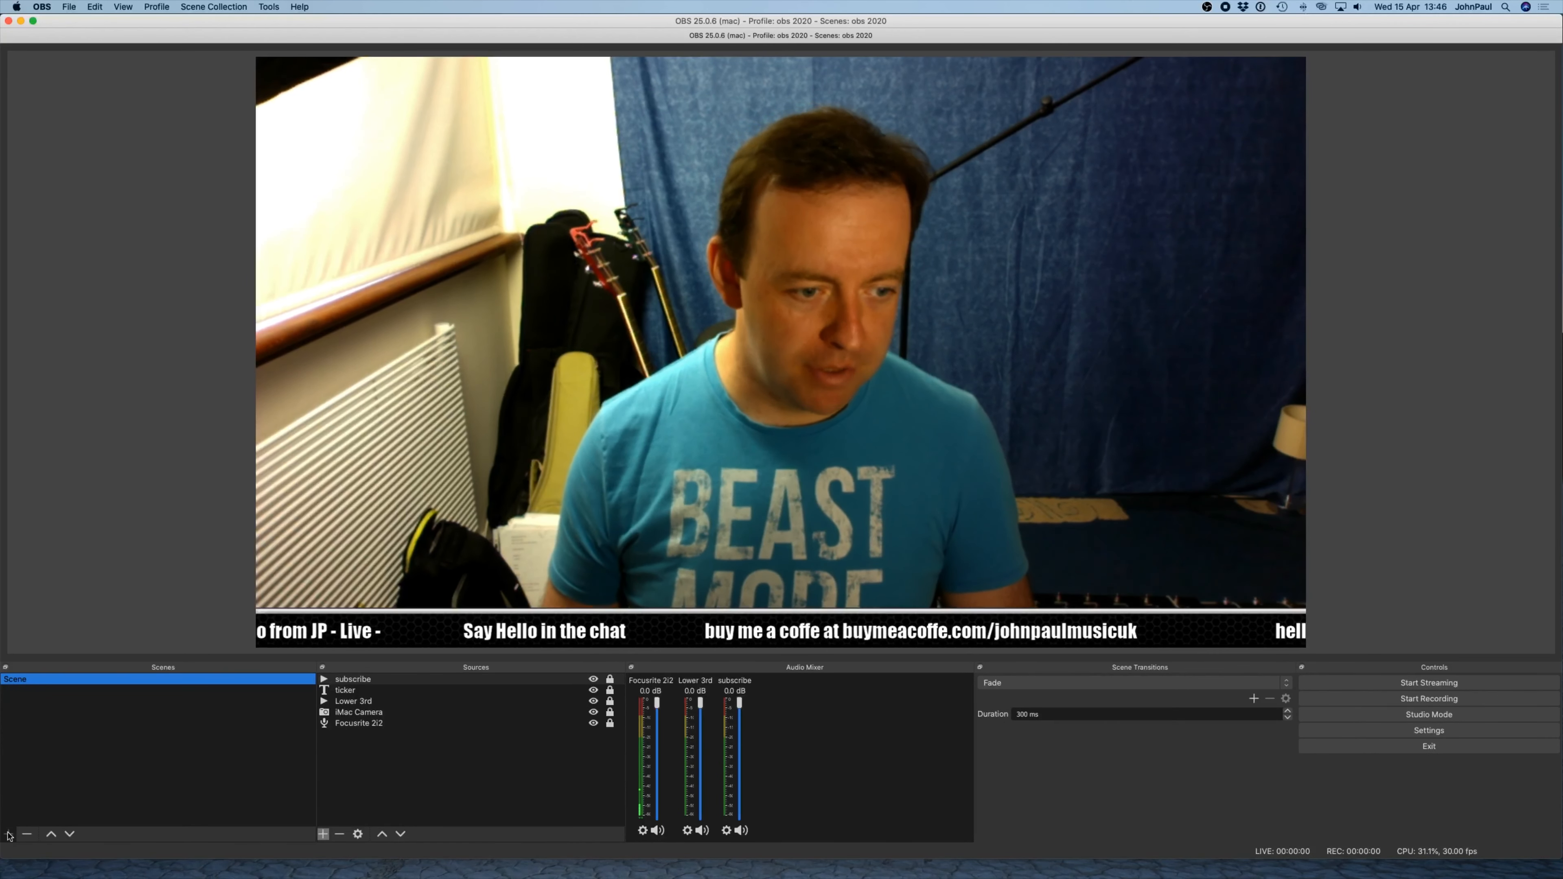
- Add a second scene to the scene collection, named Scene 2
left_click(9, 834)
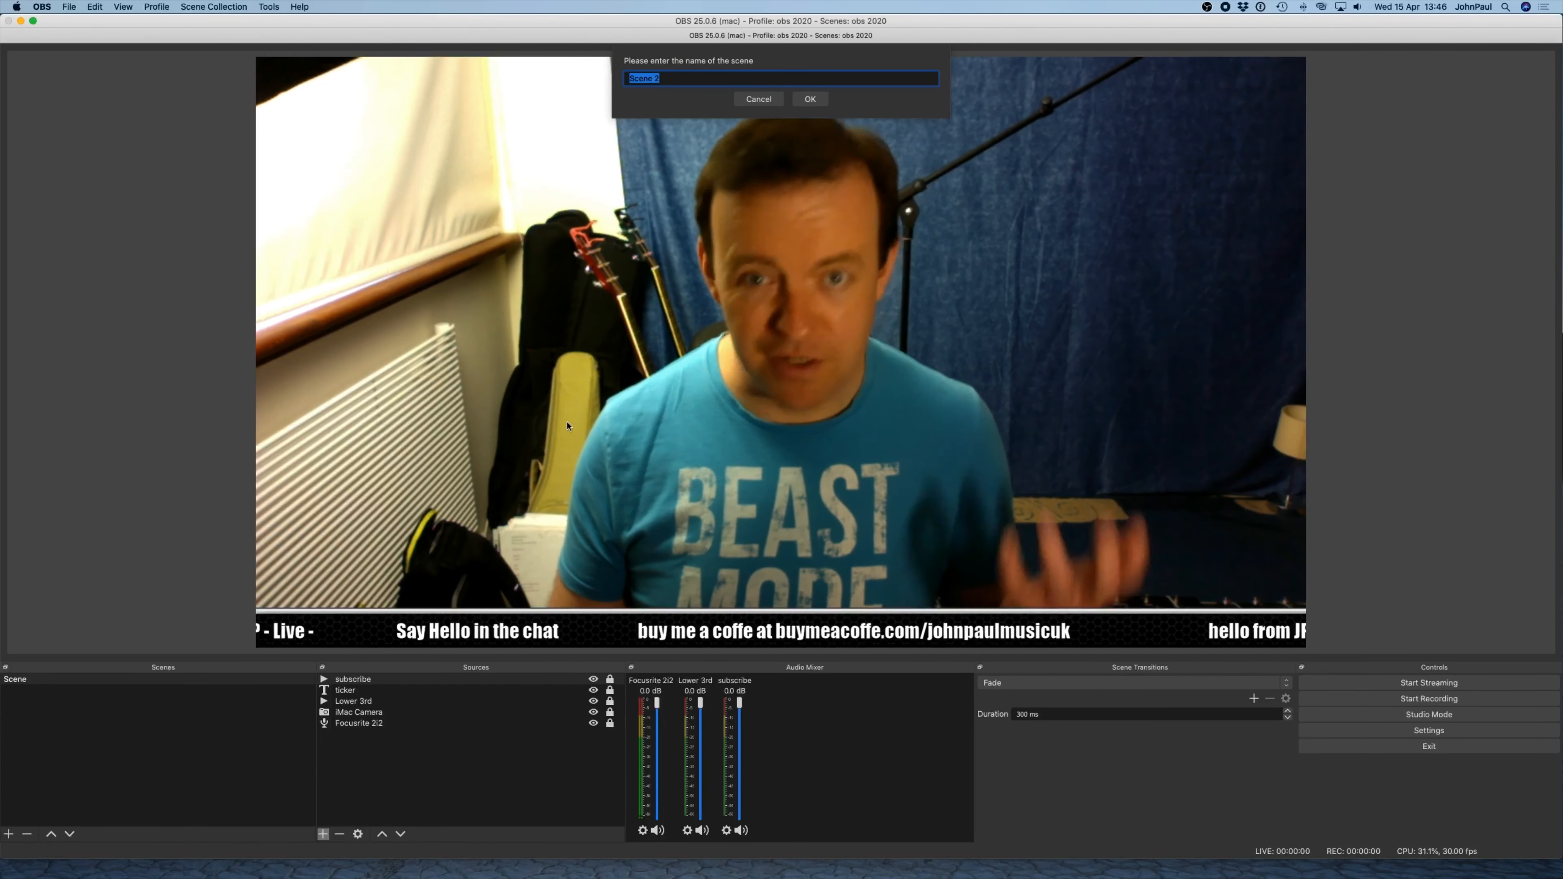
left_click(807, 100)
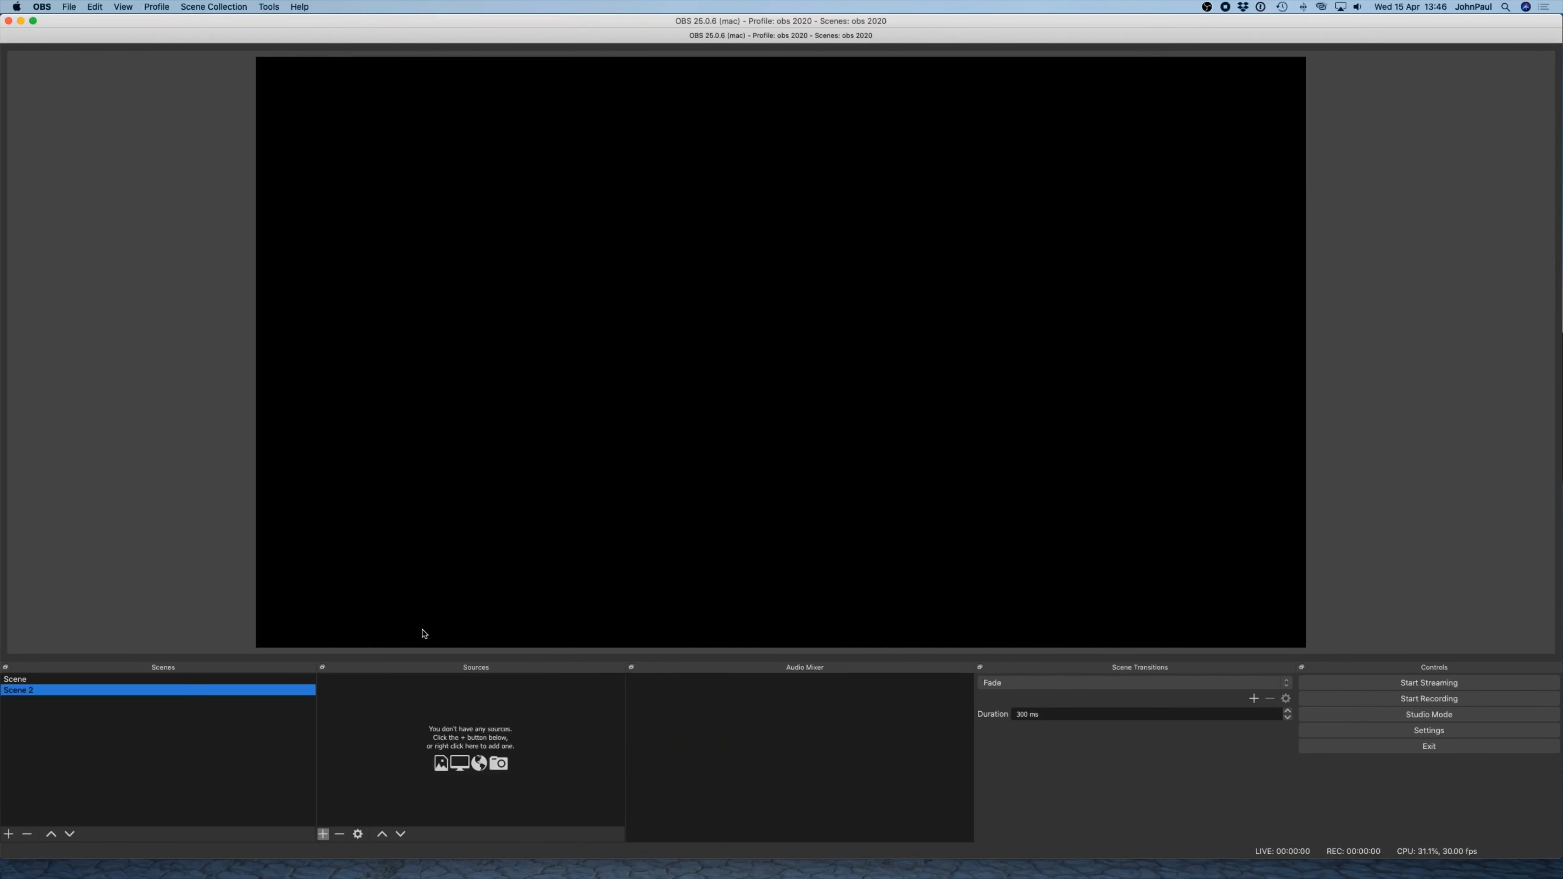
- Copy all five sources, from subscribe to Focusrite 2i2, out of the first scene and paste them into Scene 2
left_click(63, 680)
left_click(352, 679)
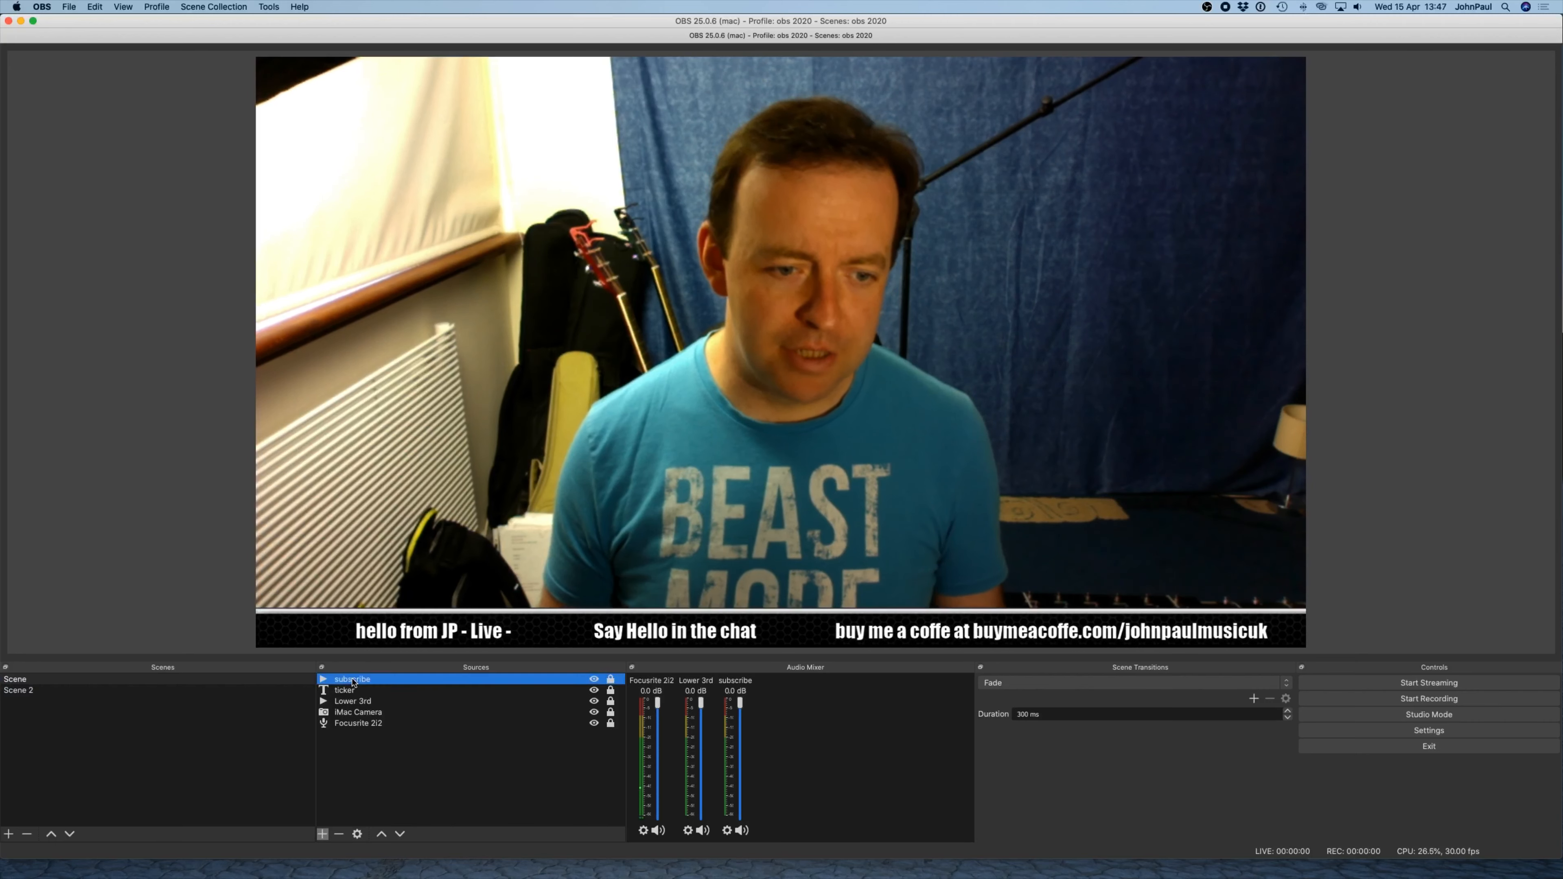
left_click(355, 727, "shift")
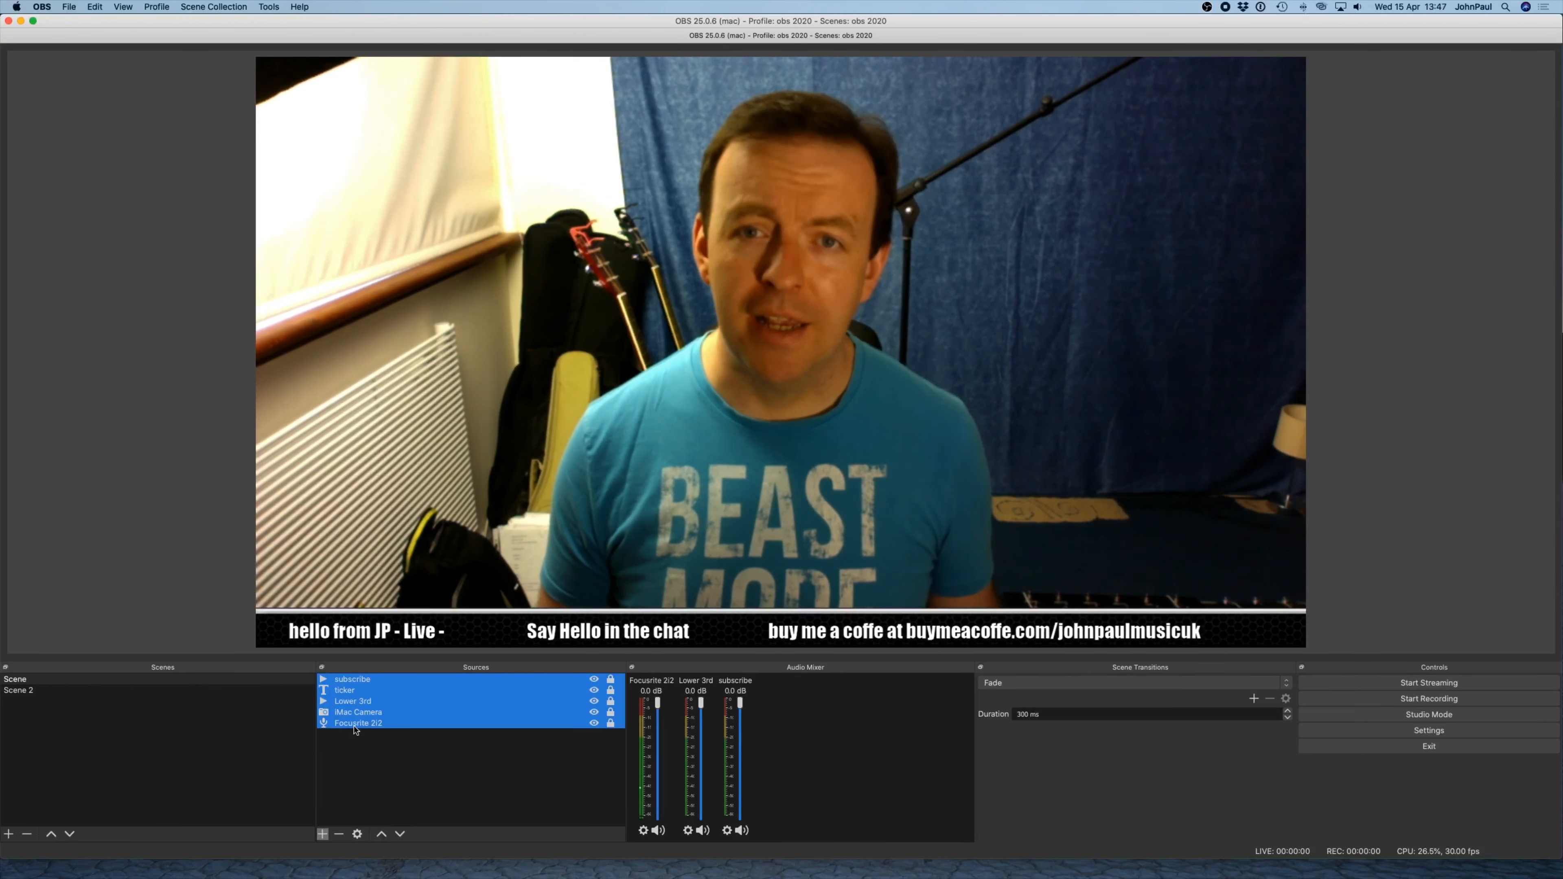
right_click(356, 717)
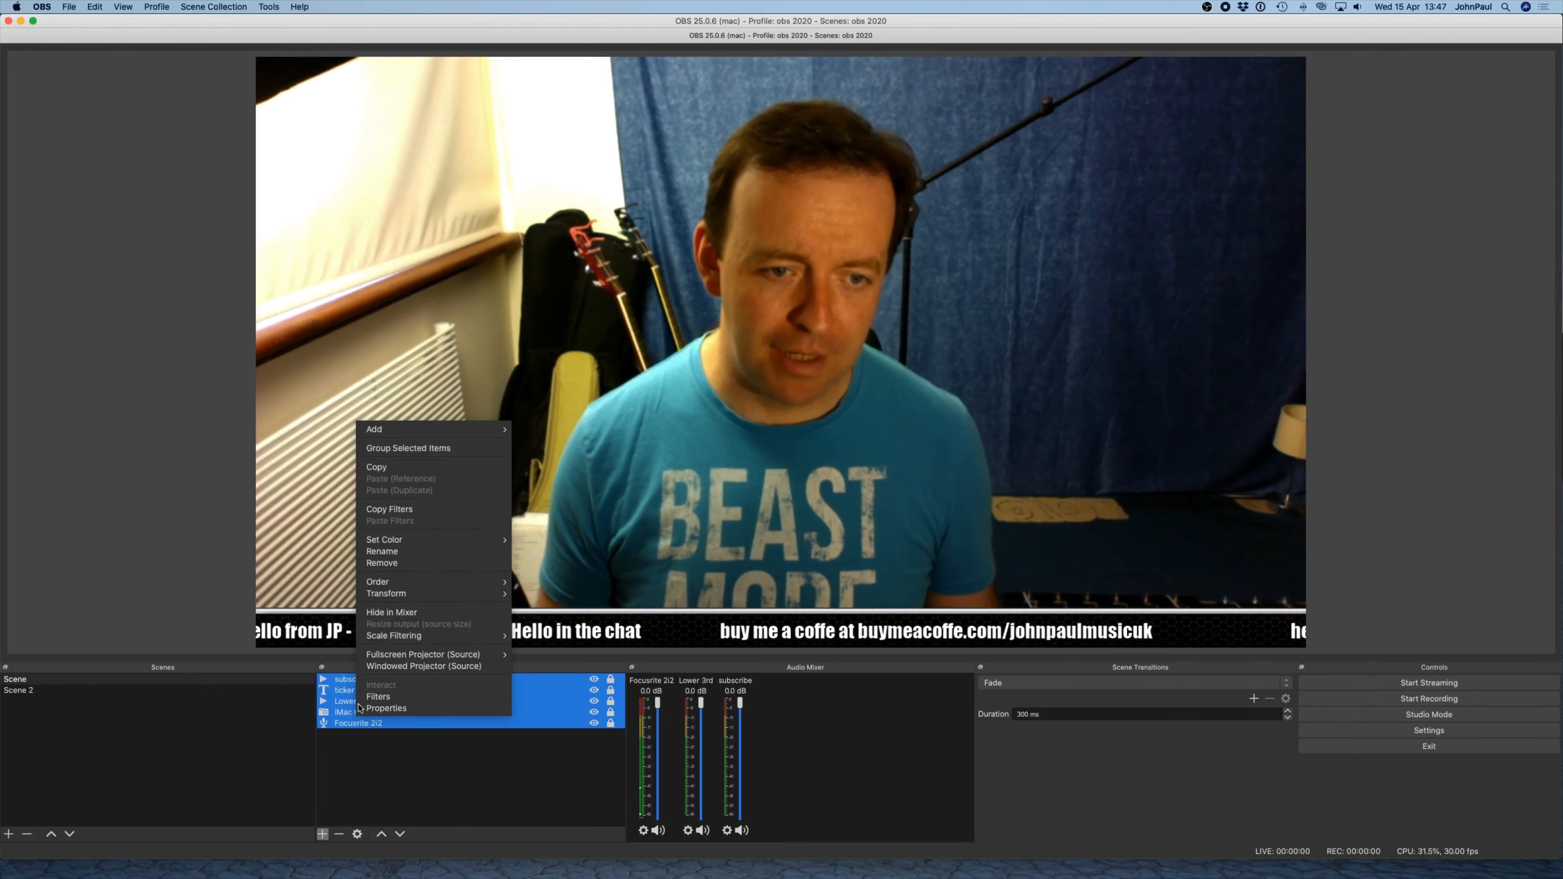
left_click(401, 473)
left_click(39, 683)
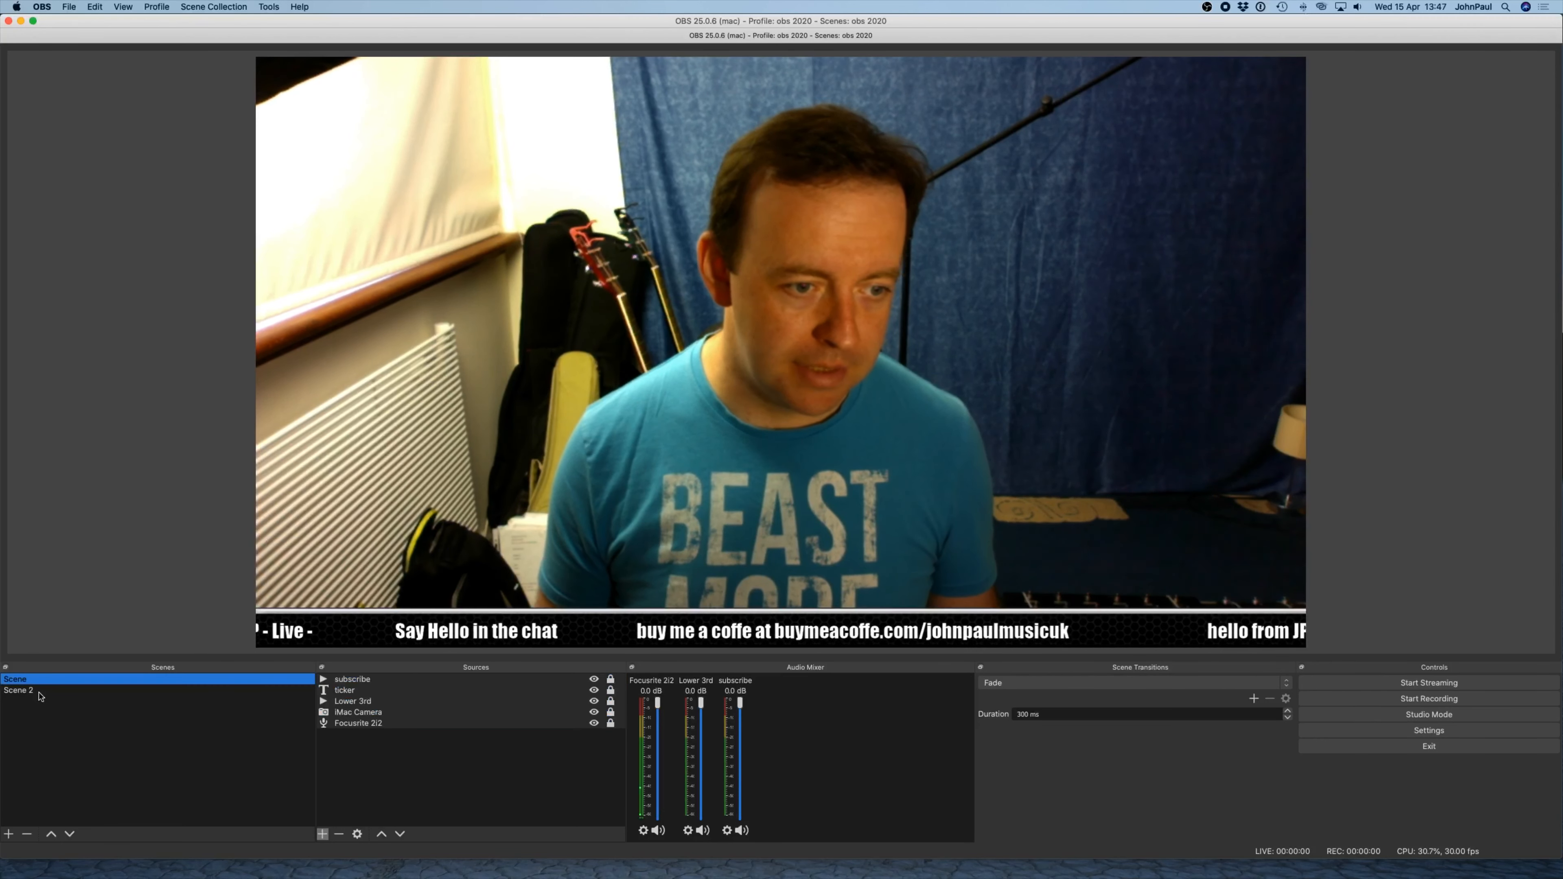
left_click(39, 692)
left_click(377, 708)
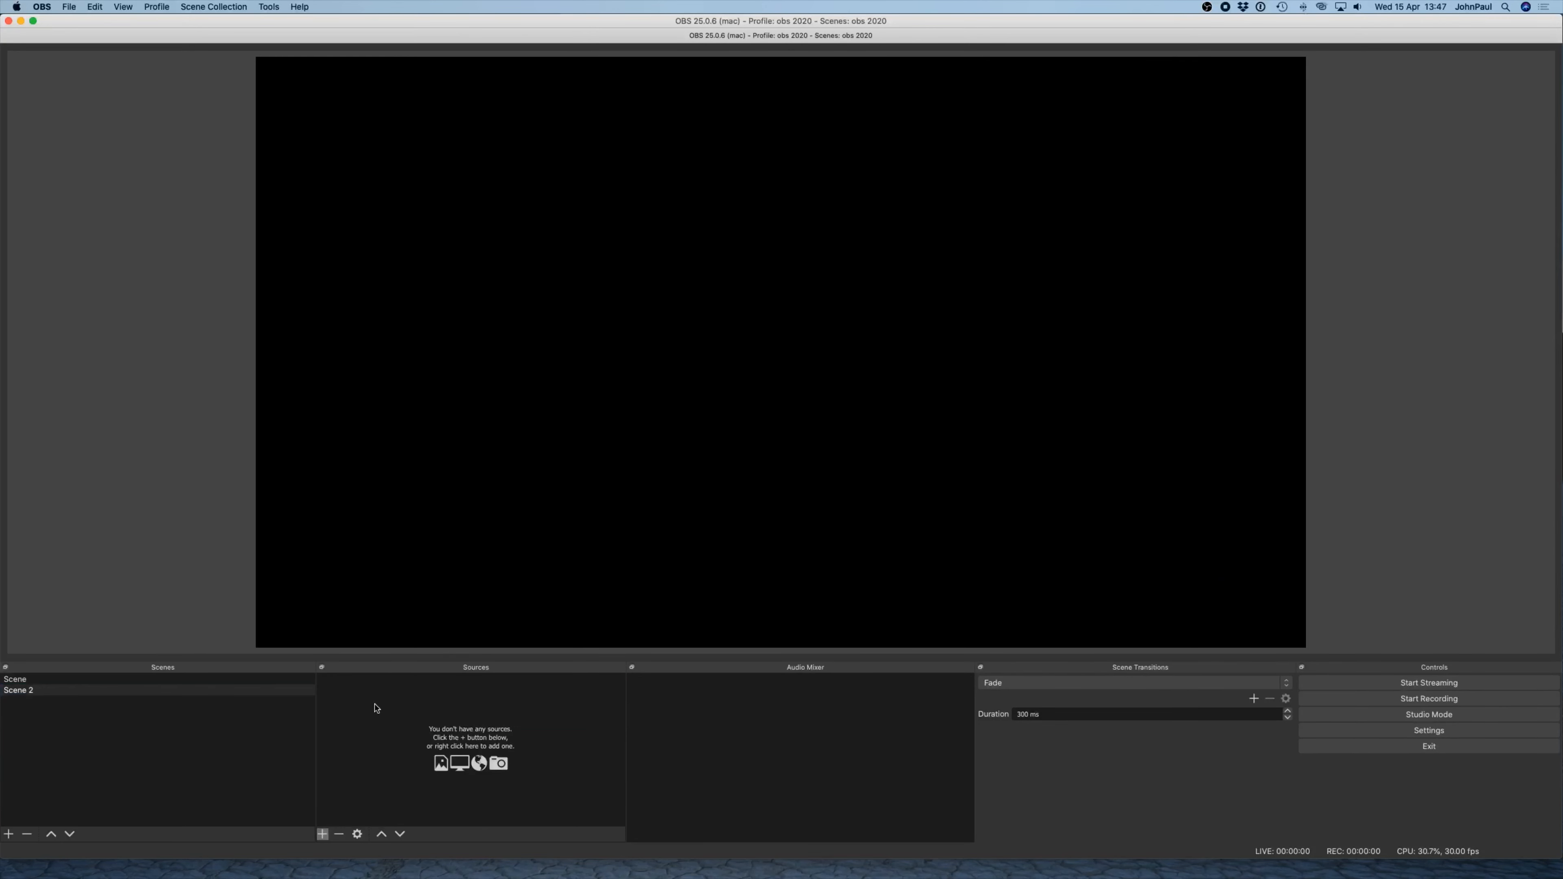
right_click(370, 715)
left_click(397, 750)
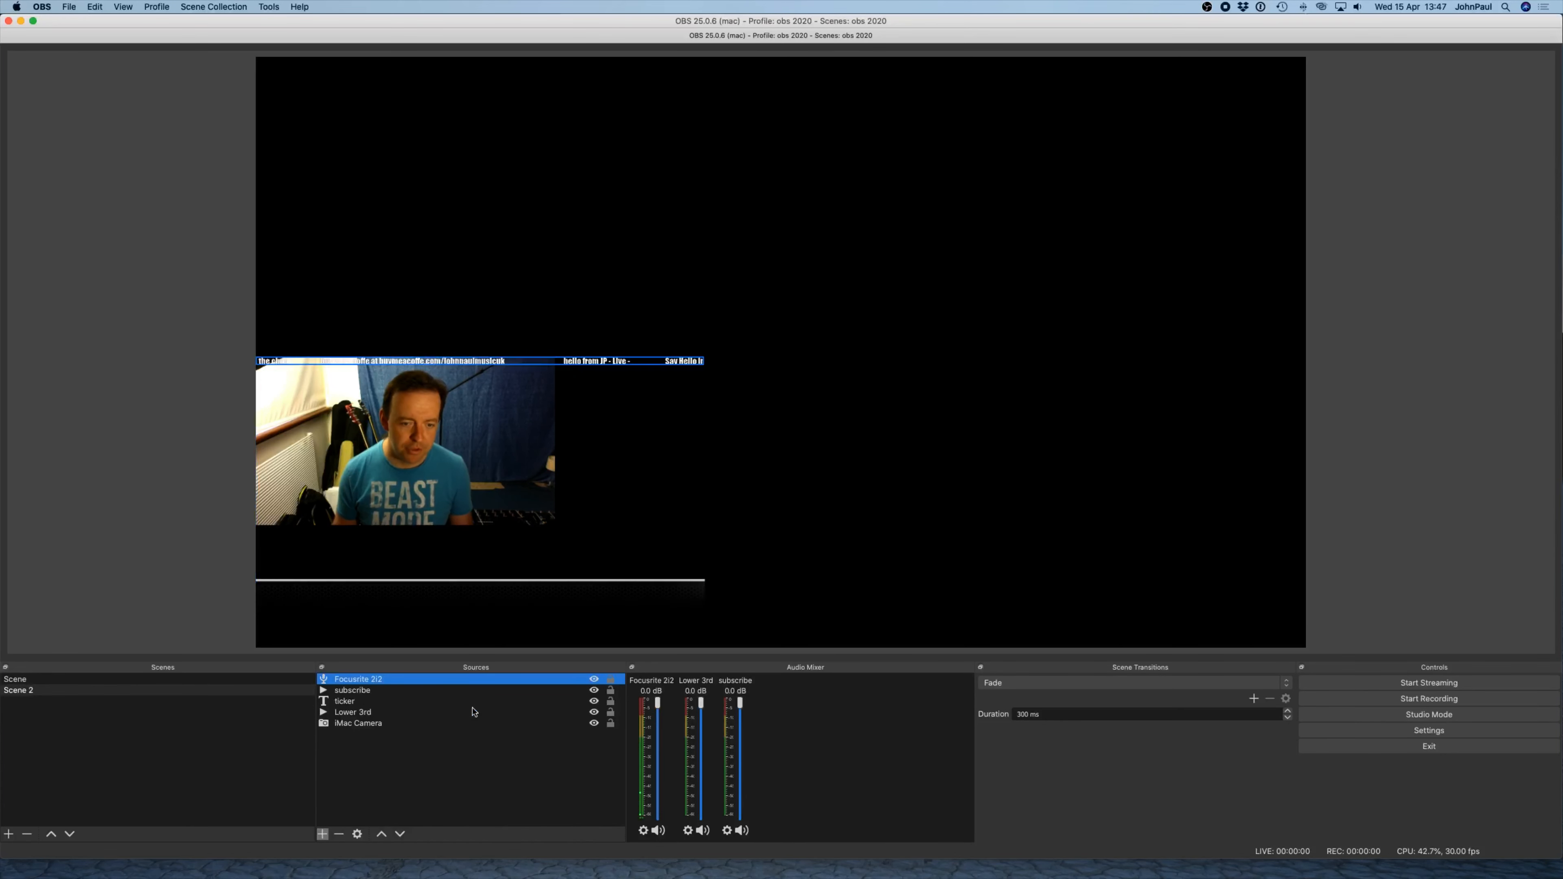
- Move the iMac Camera source in Scene 2 to the upper-left corner of the canvas and enlarge it
left_click(360, 724)
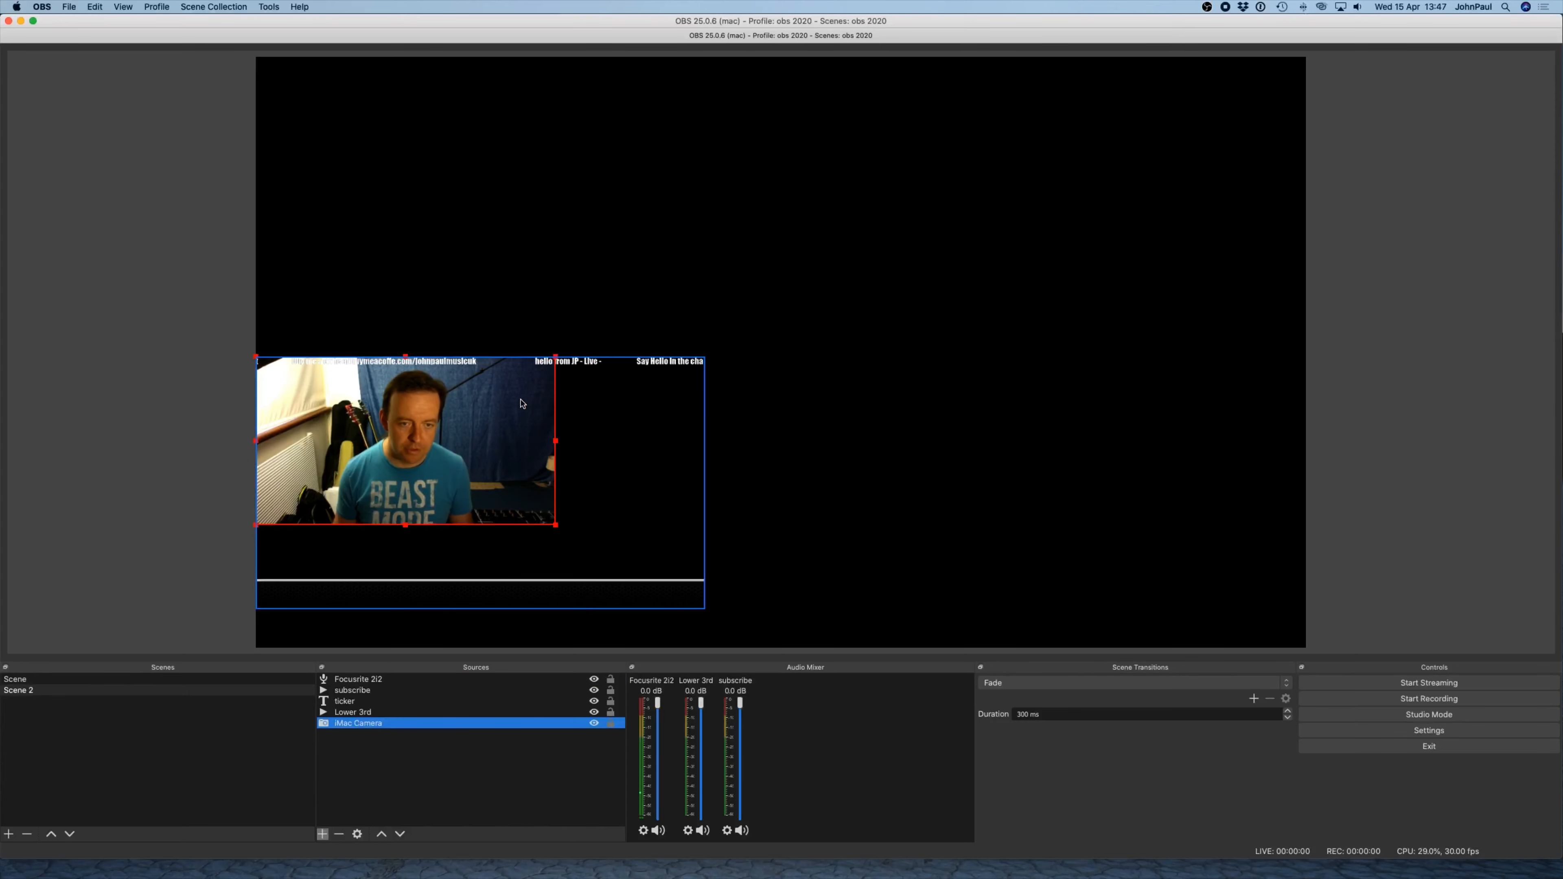
left_click_drag(519, 402, 513, 98)
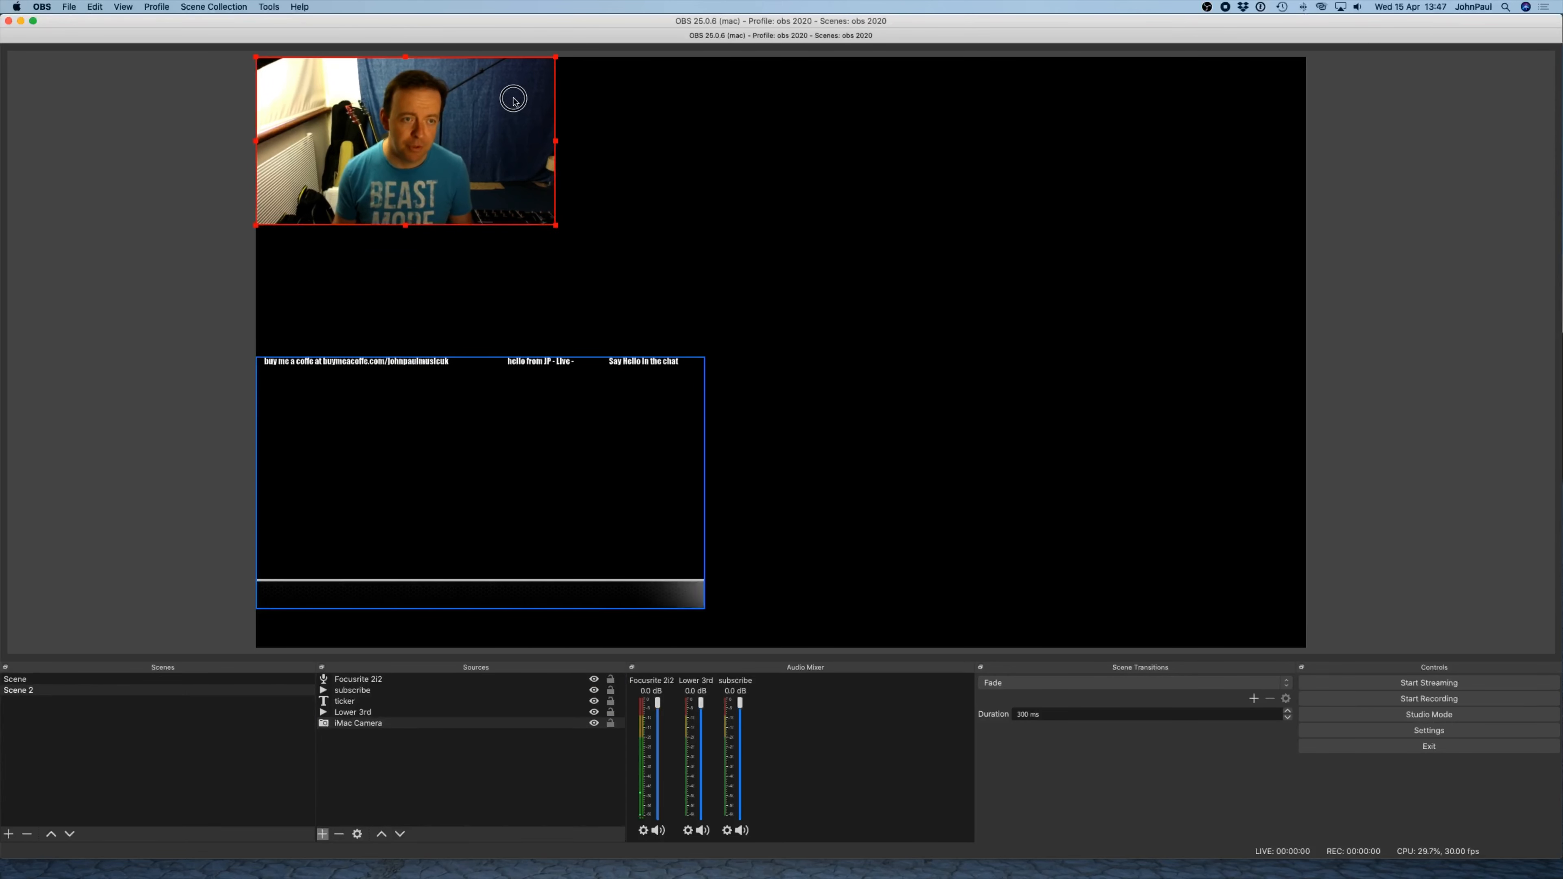
left_click_drag(558, 226, 610, 283)
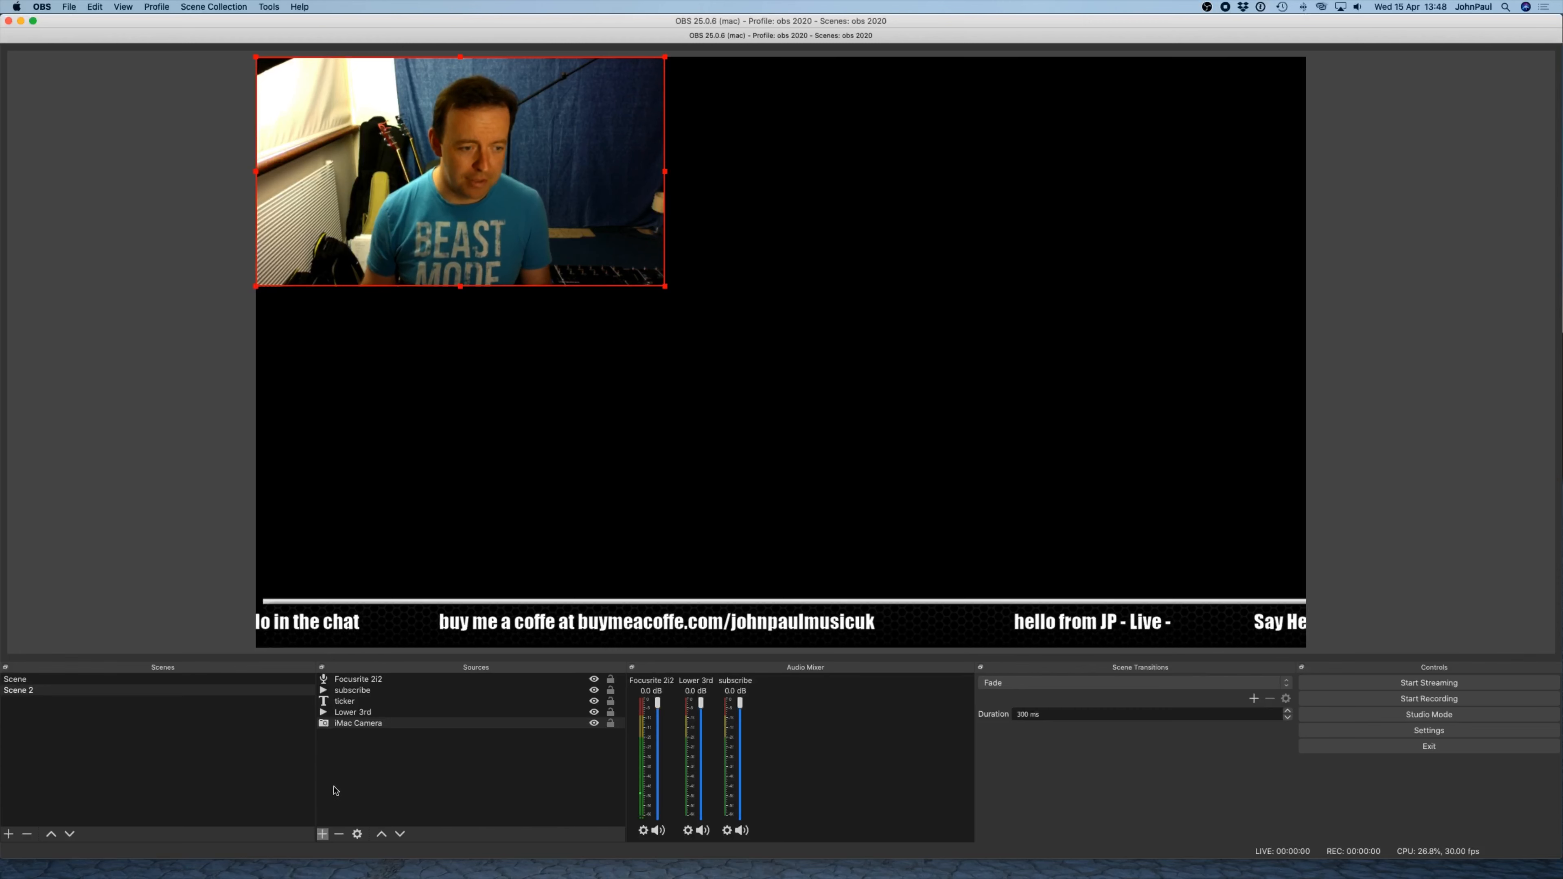
- Add a Video Capture Device source named iphone to Scene 2, using the connected phone as its device with the 1280x720 preset
left_click(322, 835)
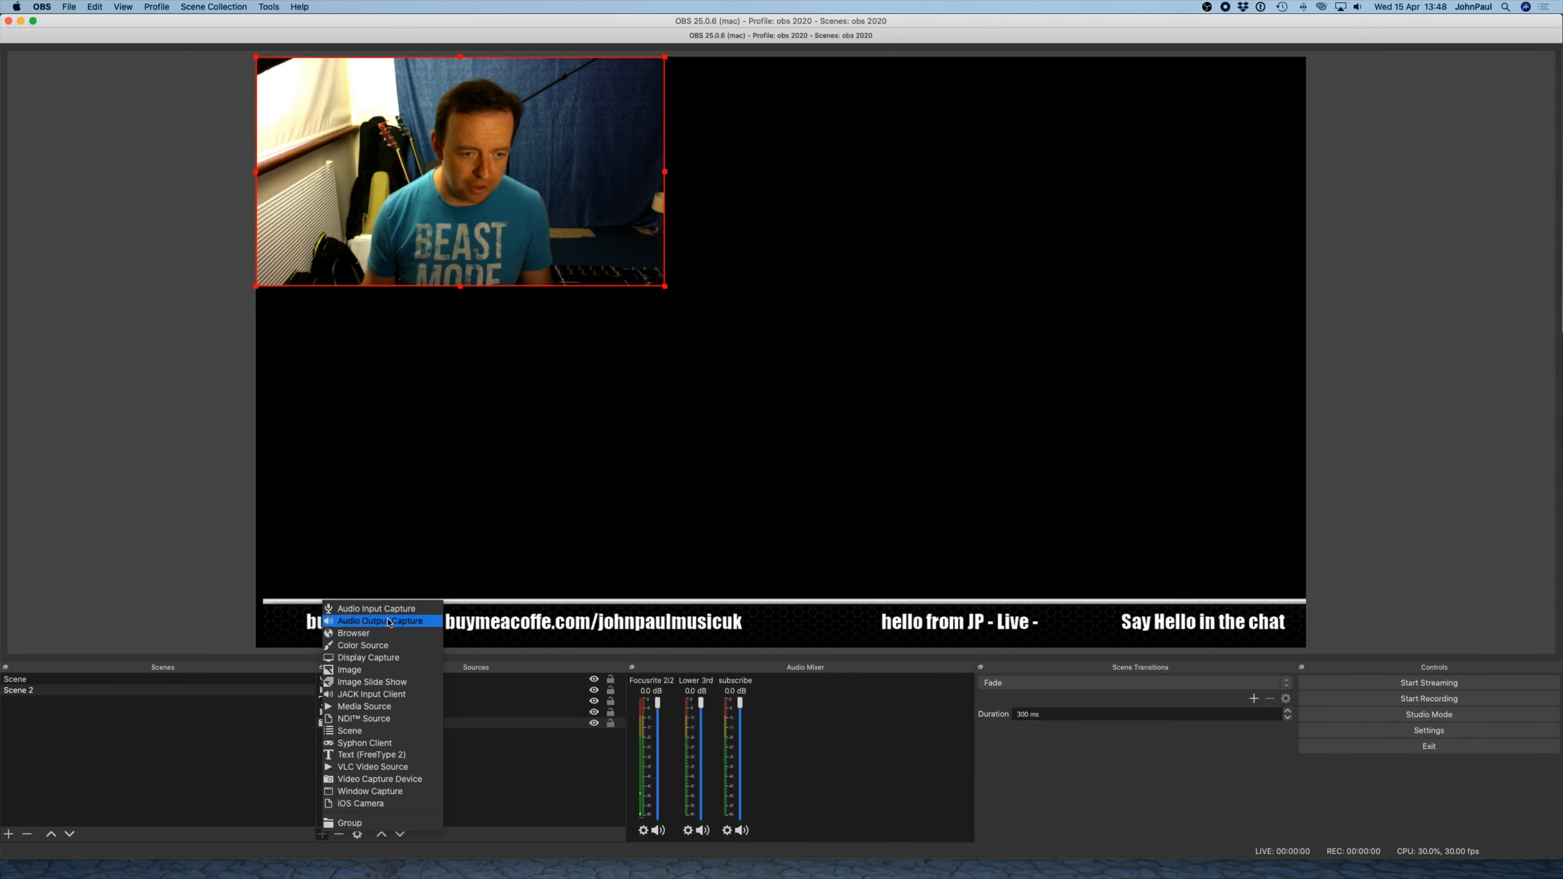
left_click(373, 779)
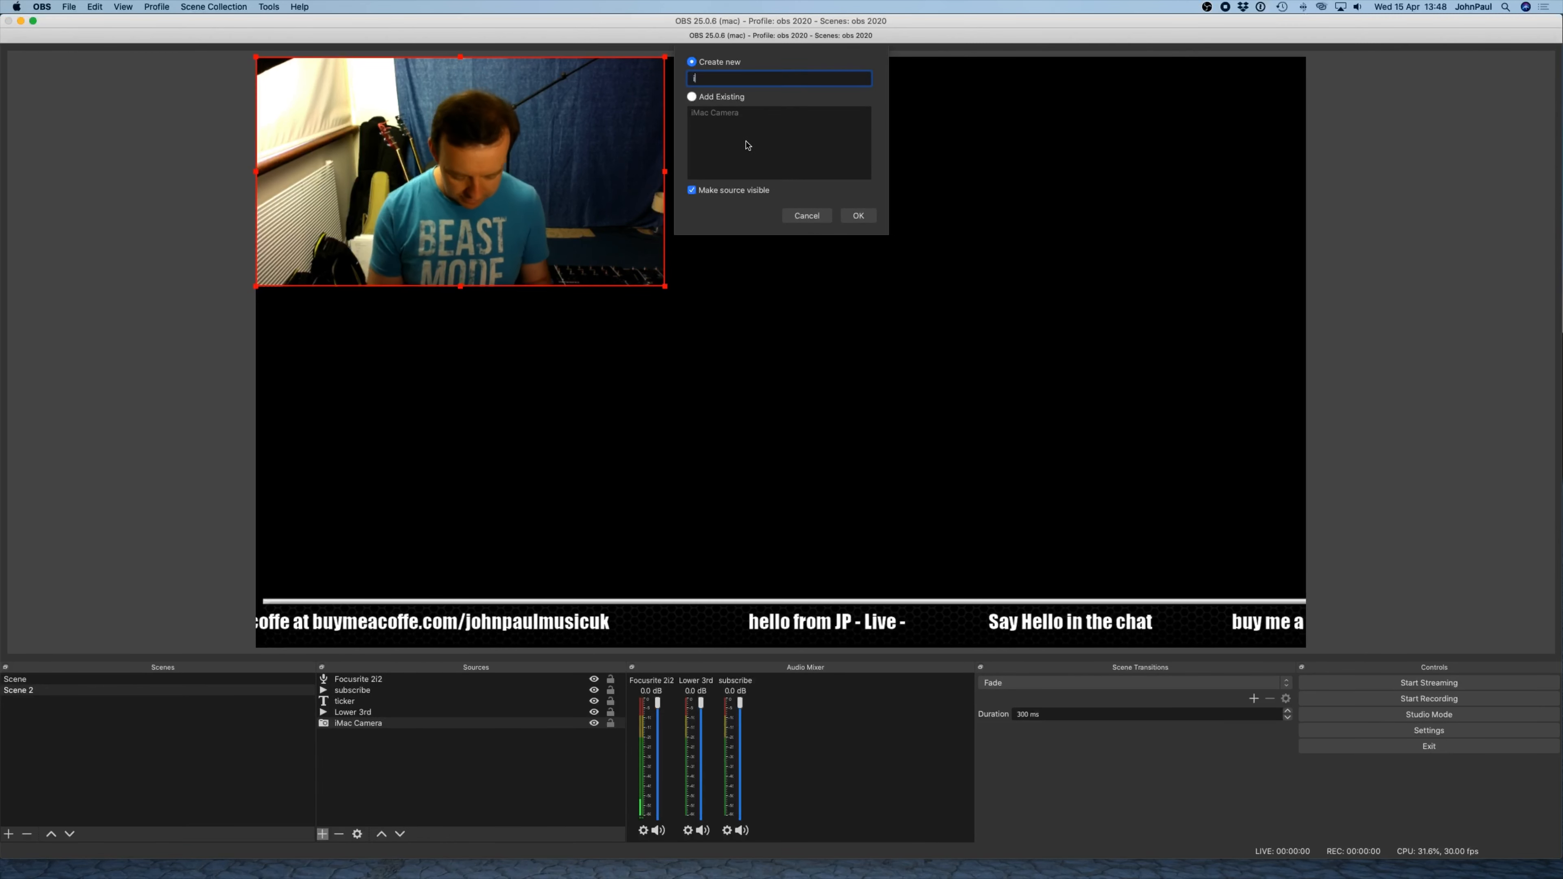
left_click(857, 216)
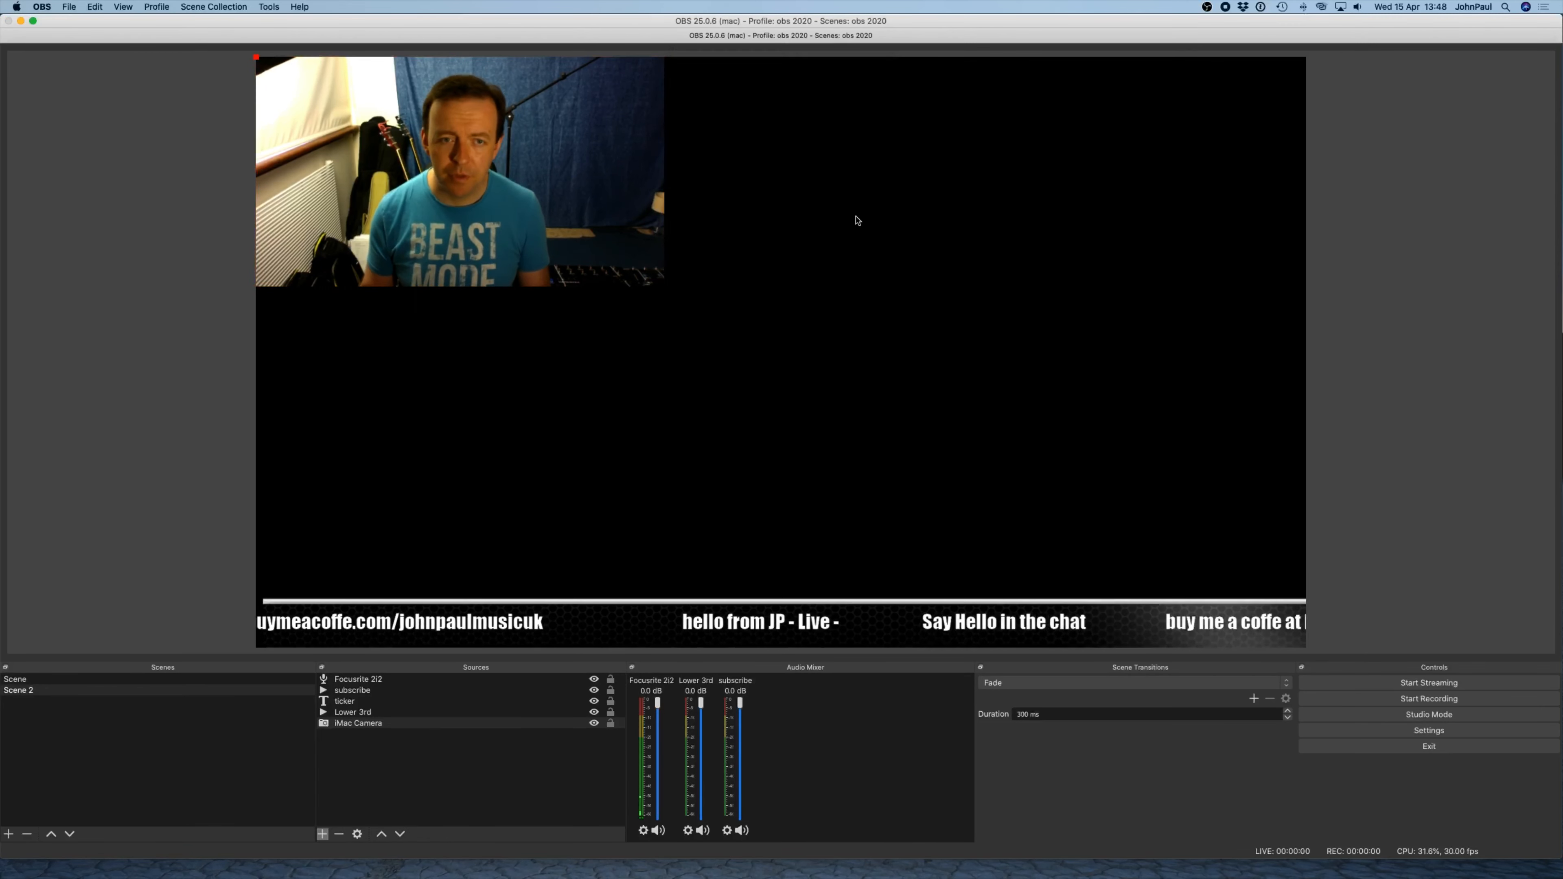
left_click(693, 510)
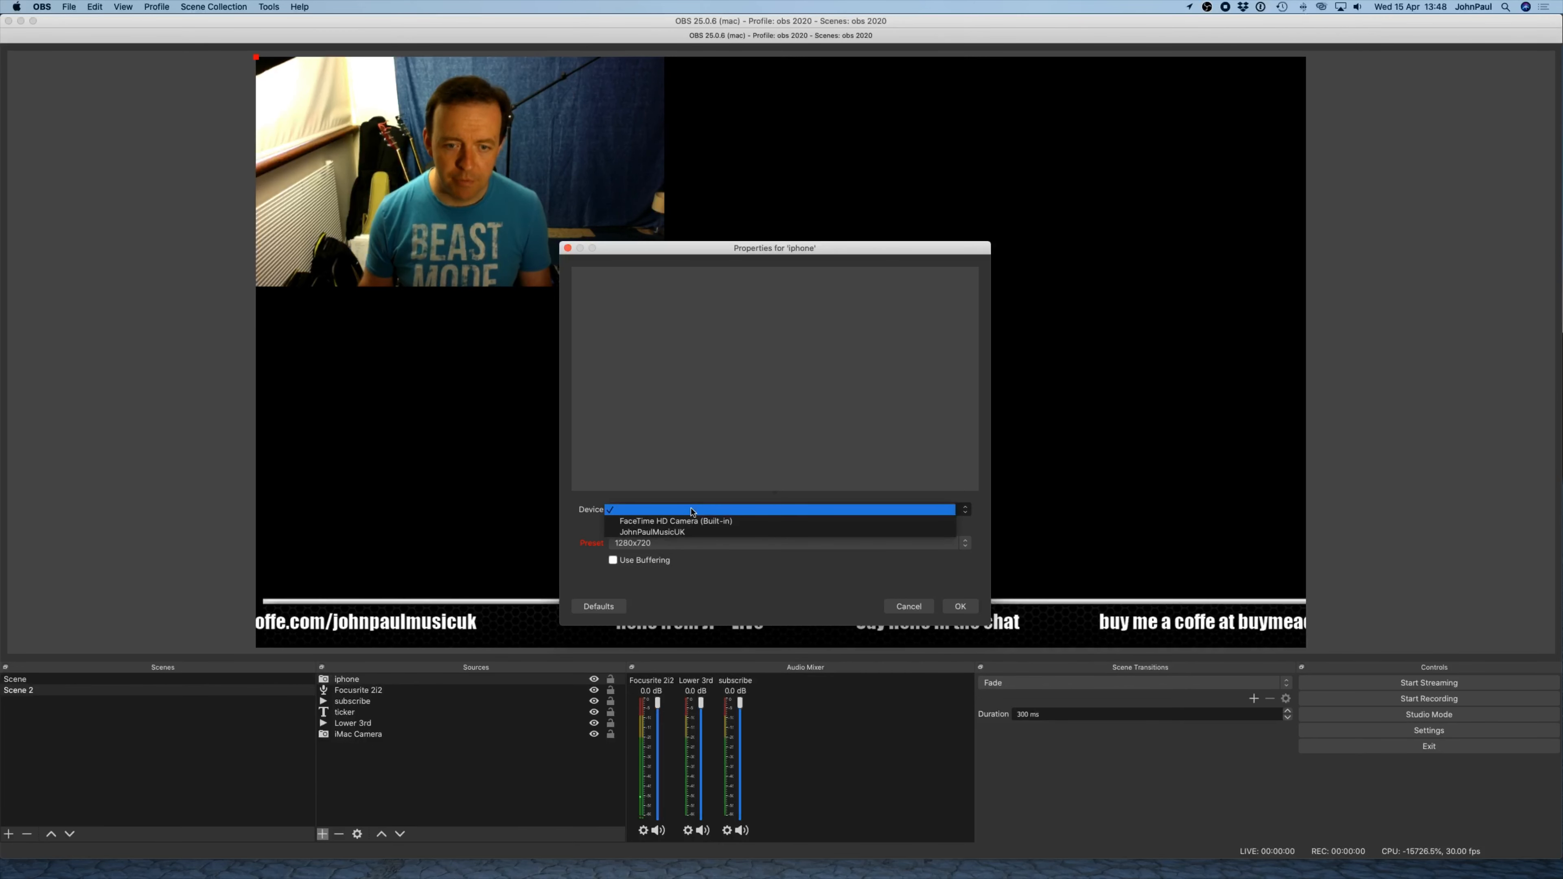
left_click(690, 534)
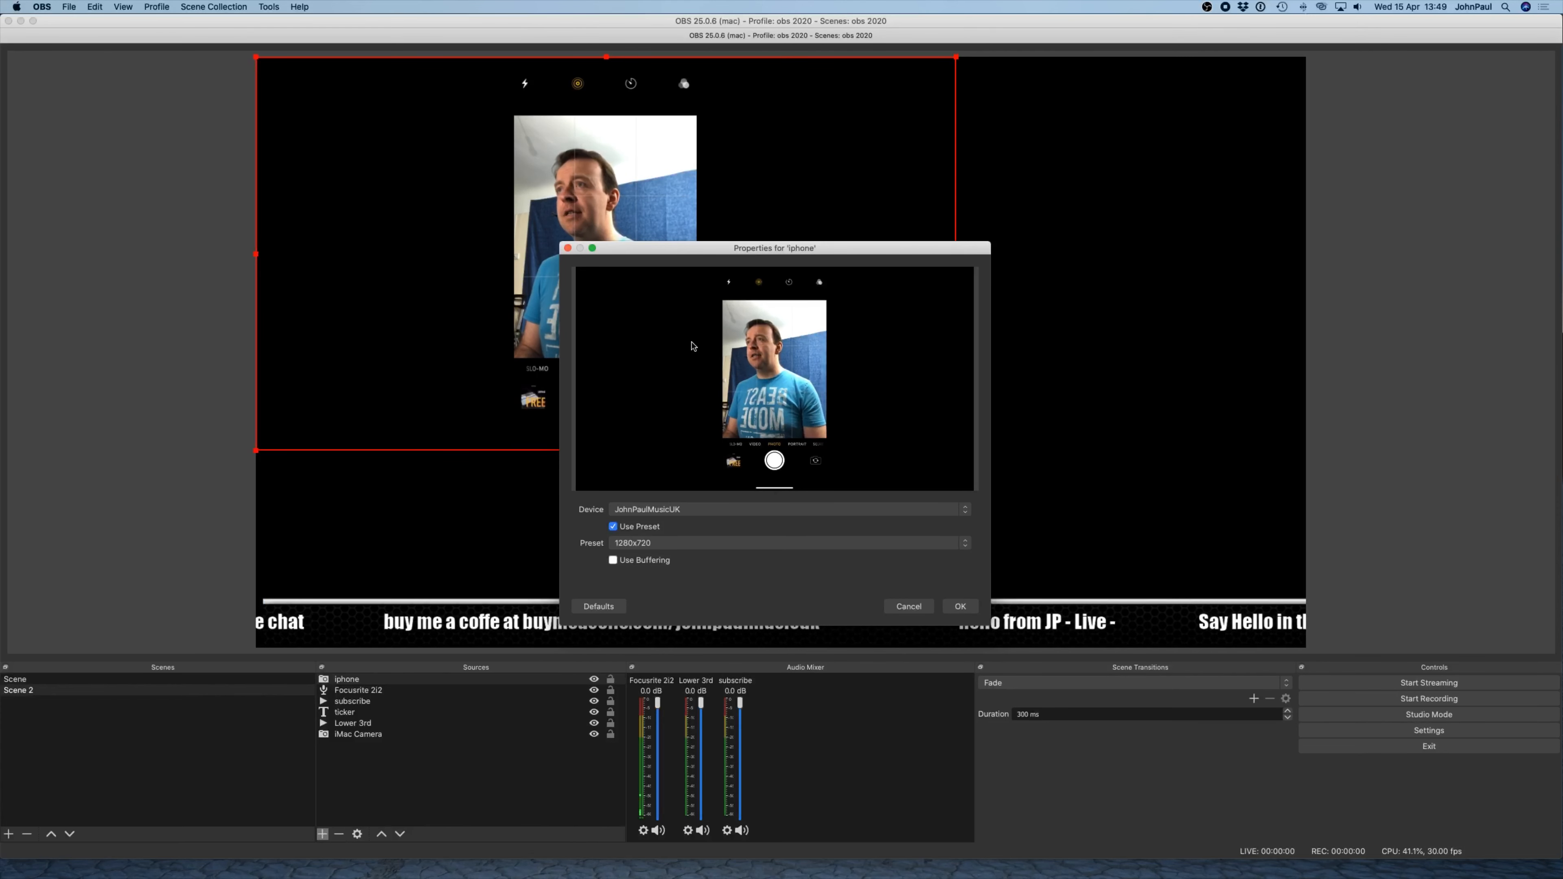
key("Return")
- Place the iphone video in the upper right of the canvas beside the iMac Camera, and test switching between Scene and Scene 2
left_click_drag(809, 157, 1254, 169)
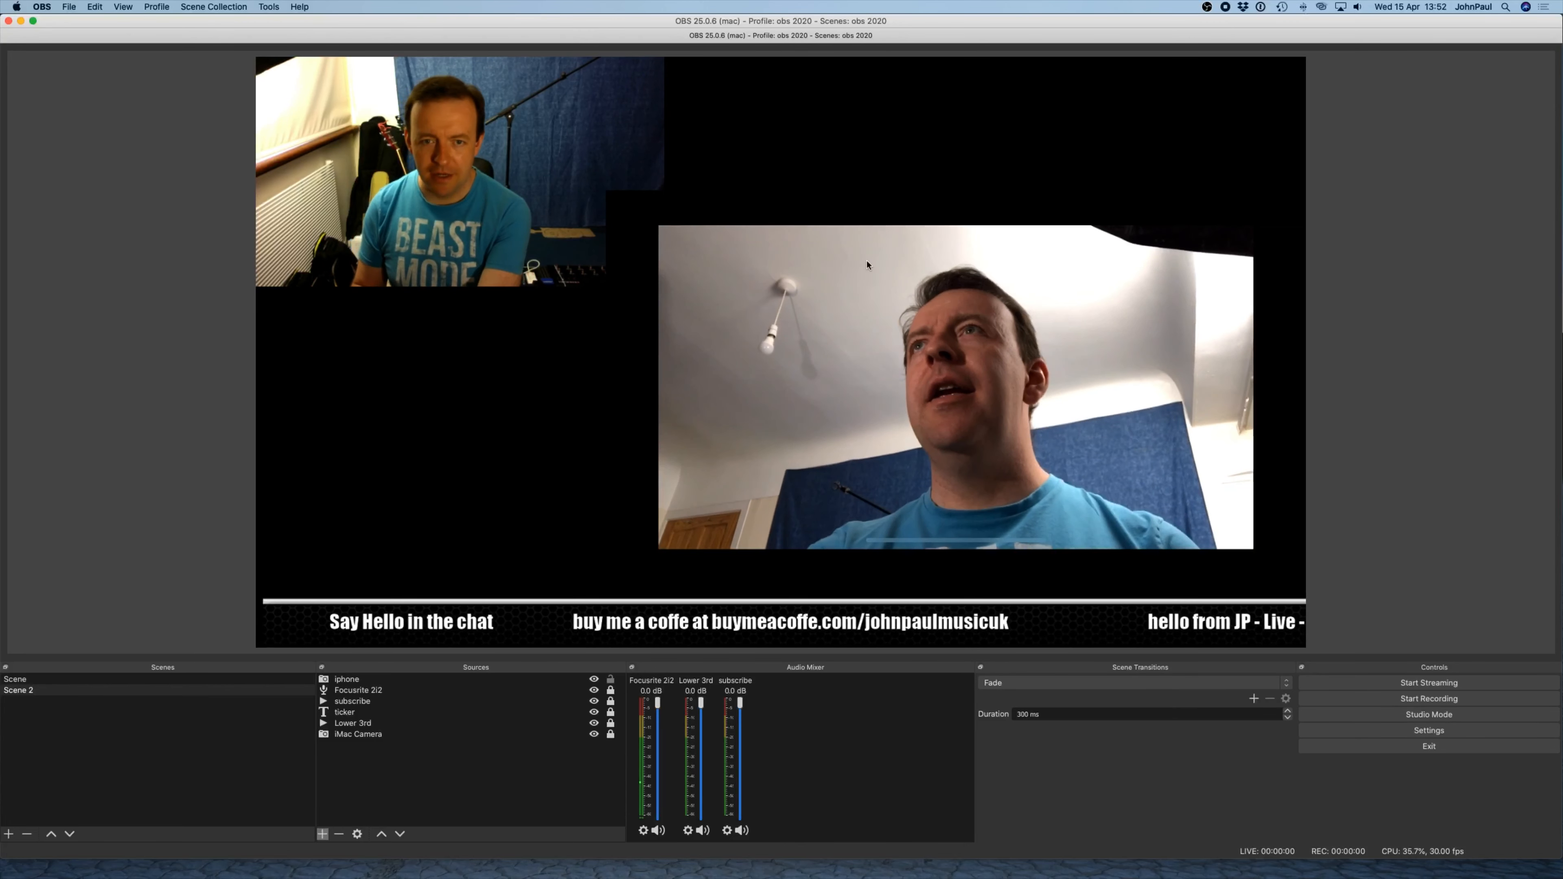
left_click_drag(858, 307, 902, 169)
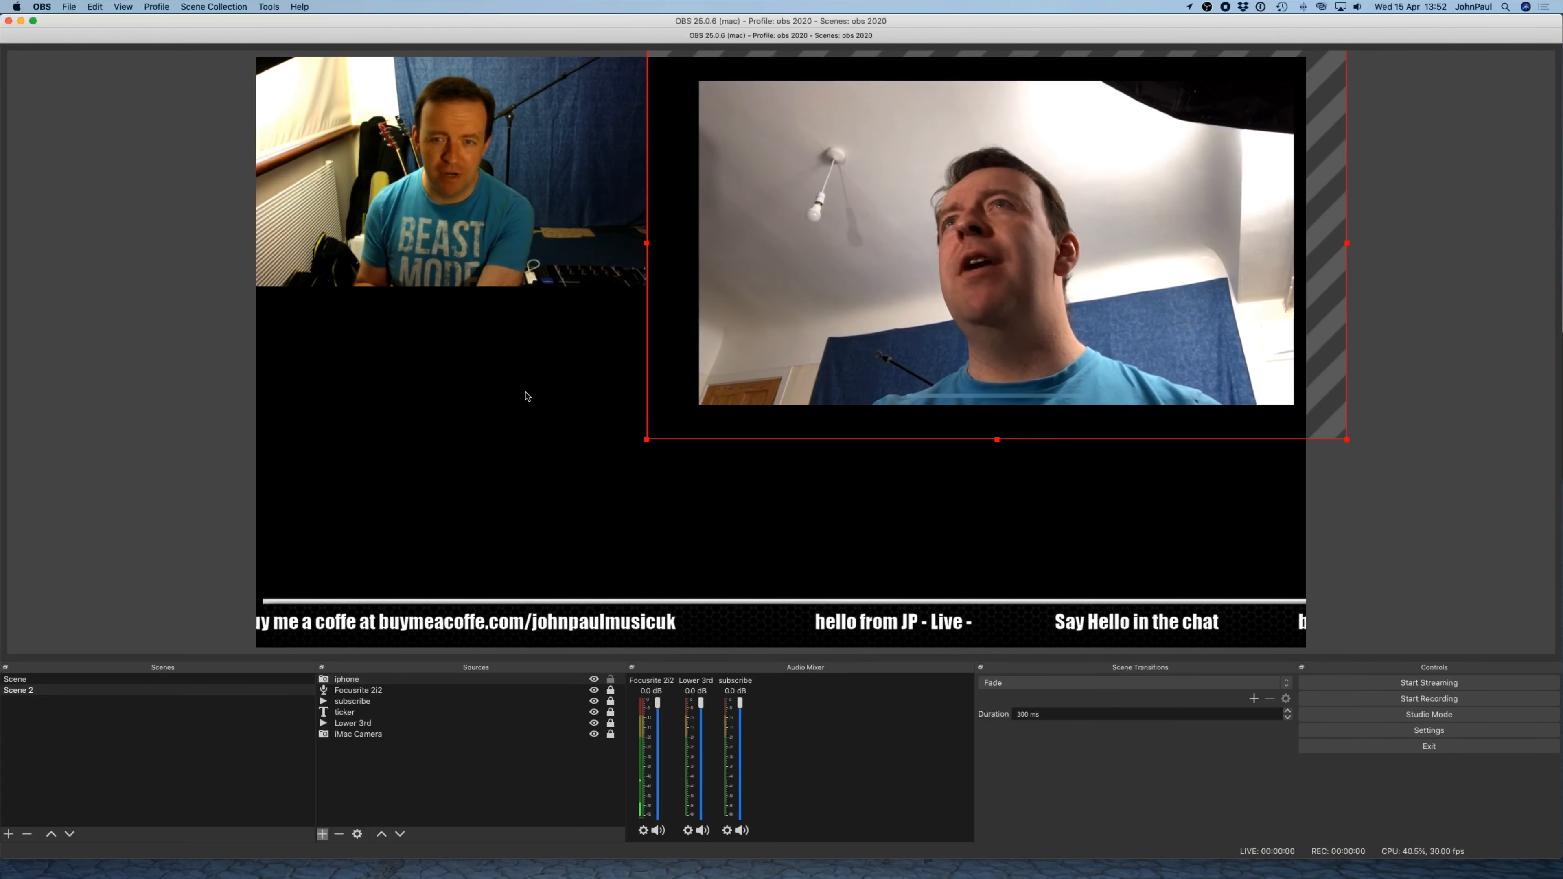
left_click(79, 680)
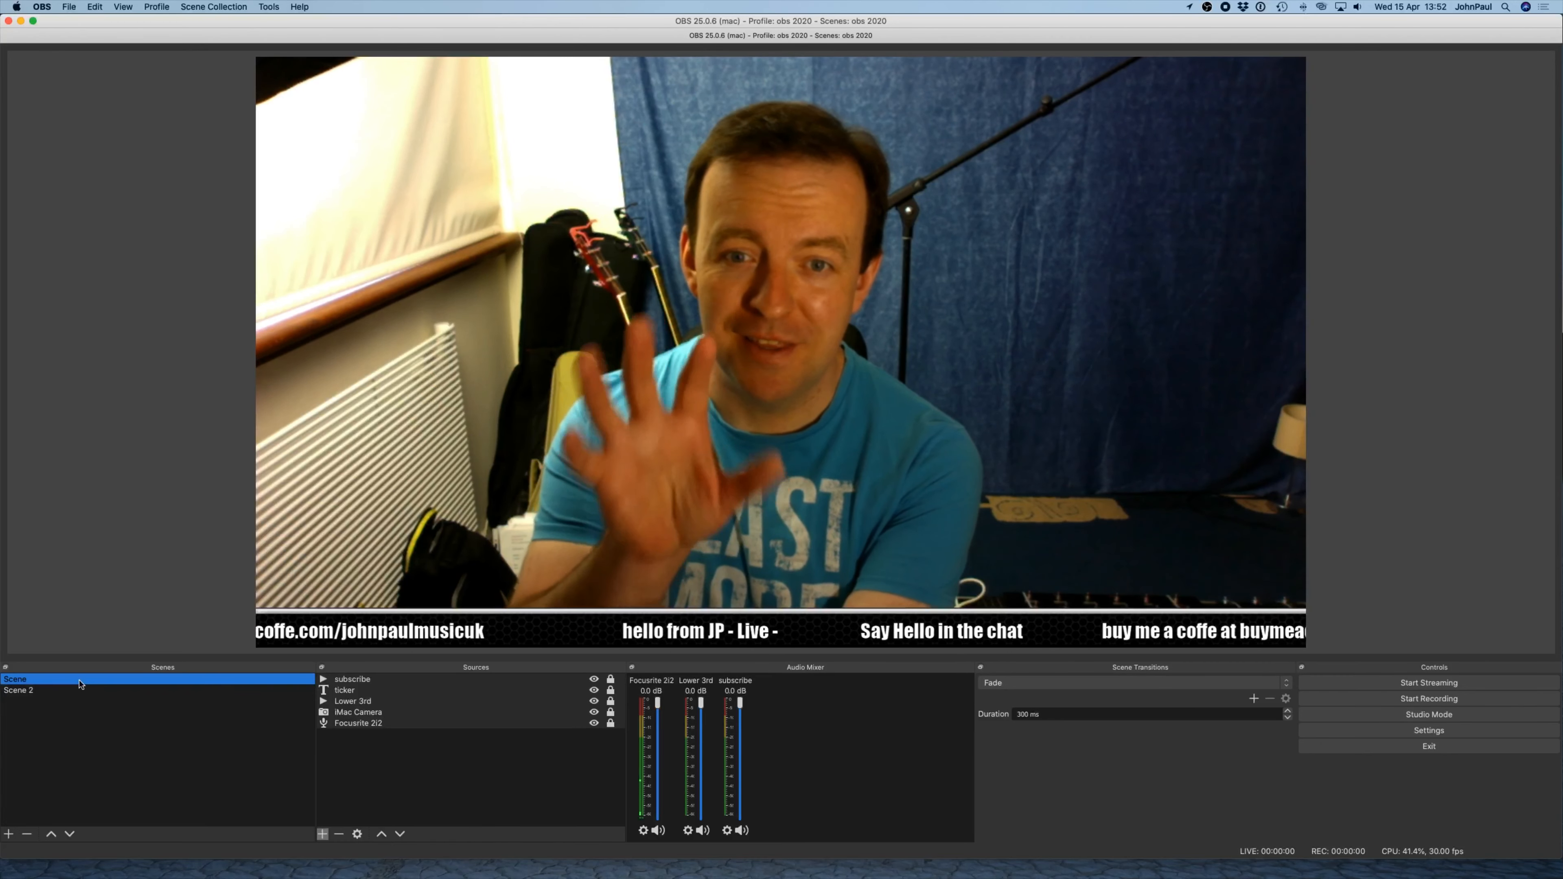
left_click(65, 691)
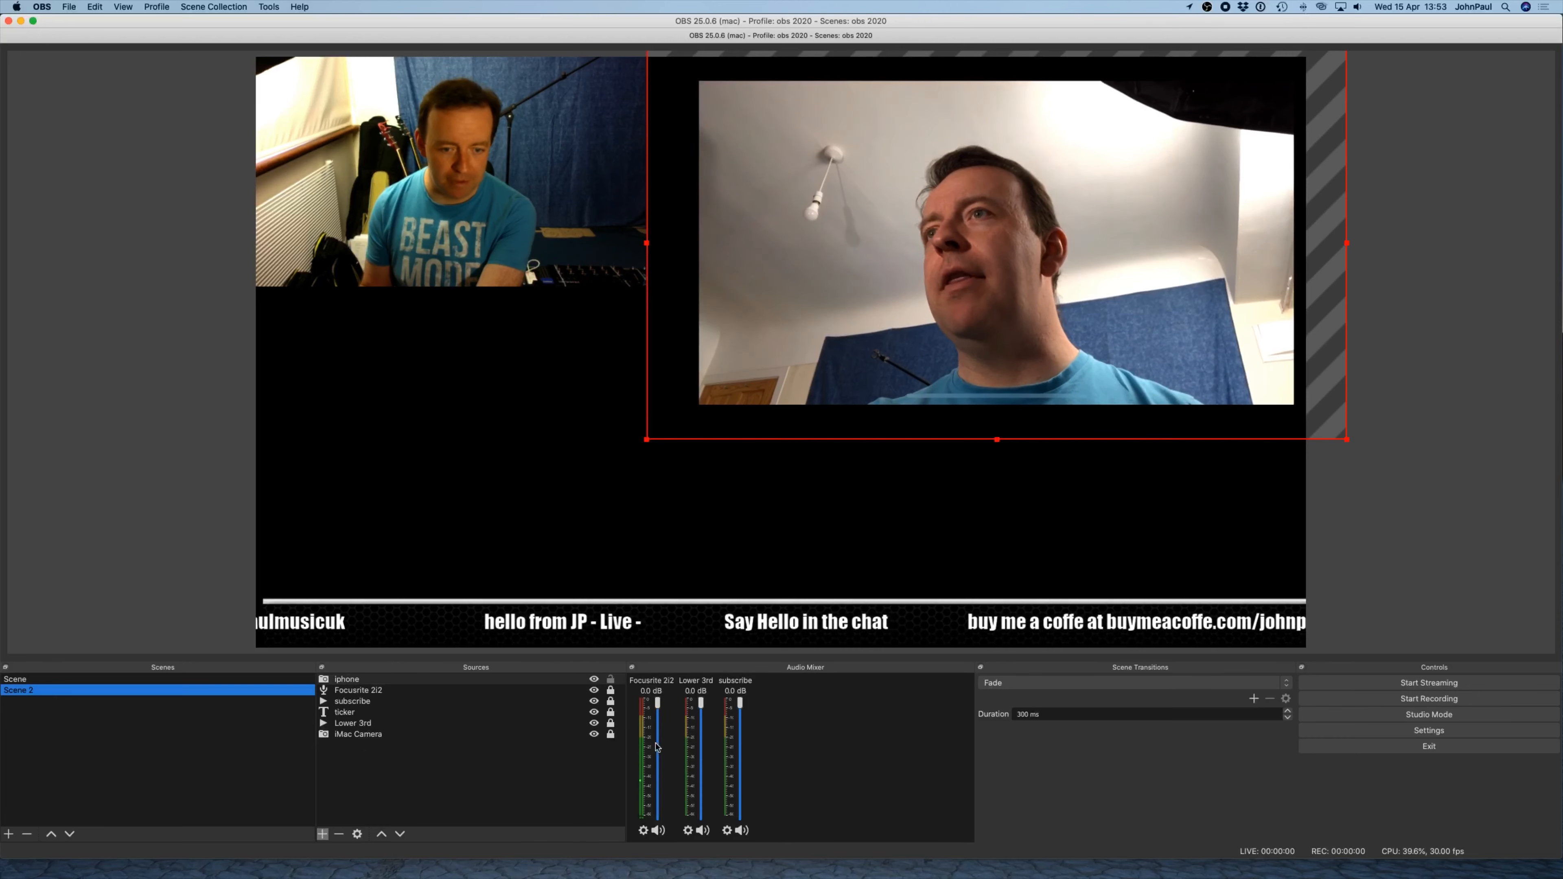
- Unlock and hide the iMac Camera source, and move and scale the iphone video to fill the whole canvas
left_click(611, 736)
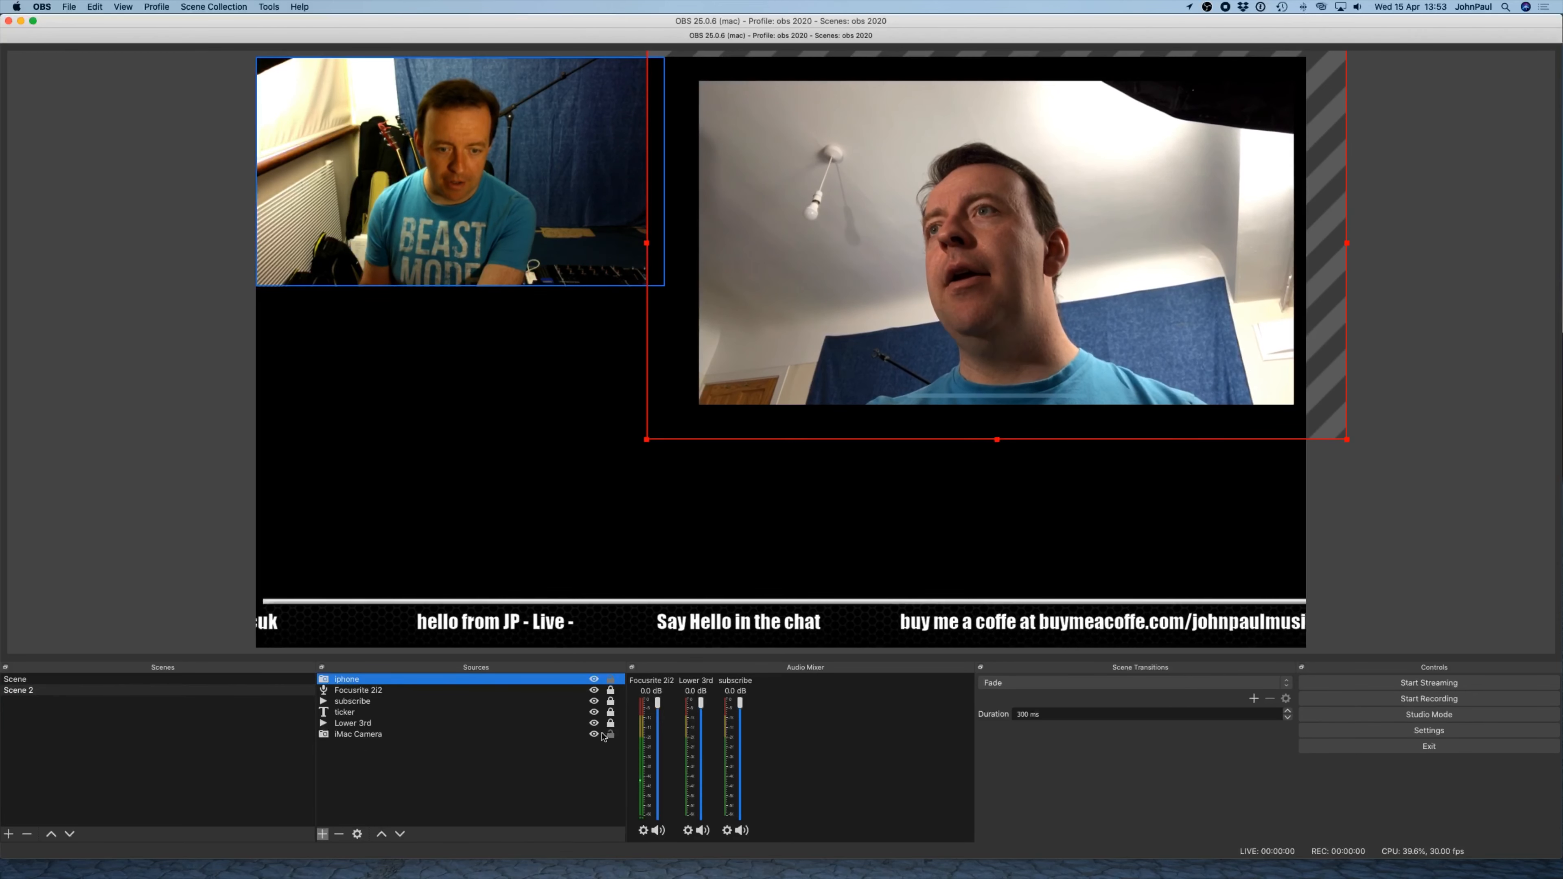
left_click(594, 735)
left_click_drag(804, 241, 469, 246)
left_click_drag(956, 450, 1282, 651)
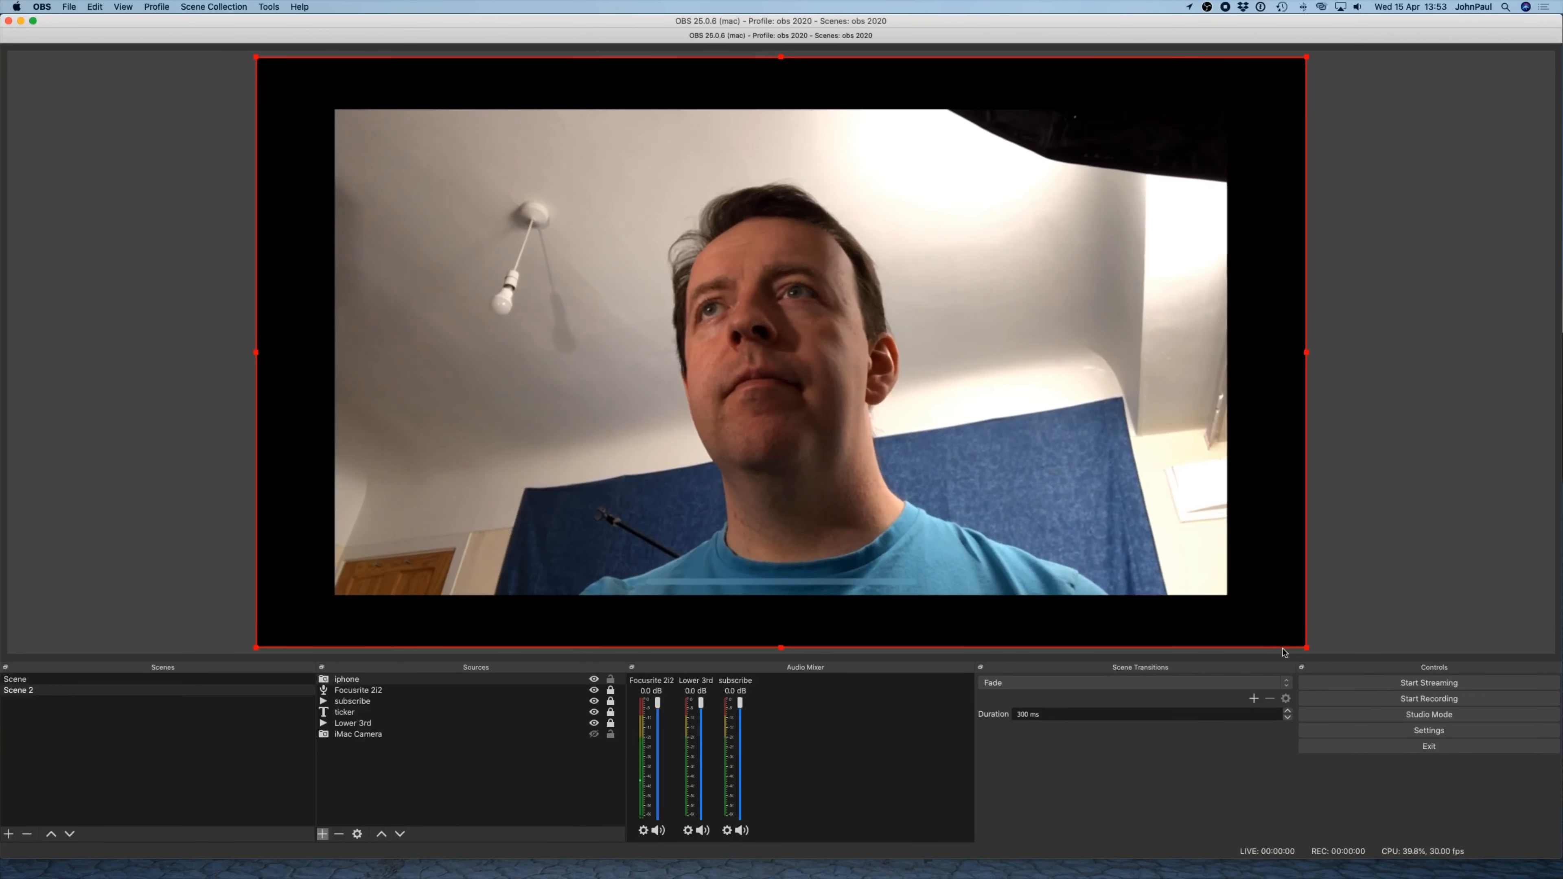
left_click(1283, 651)
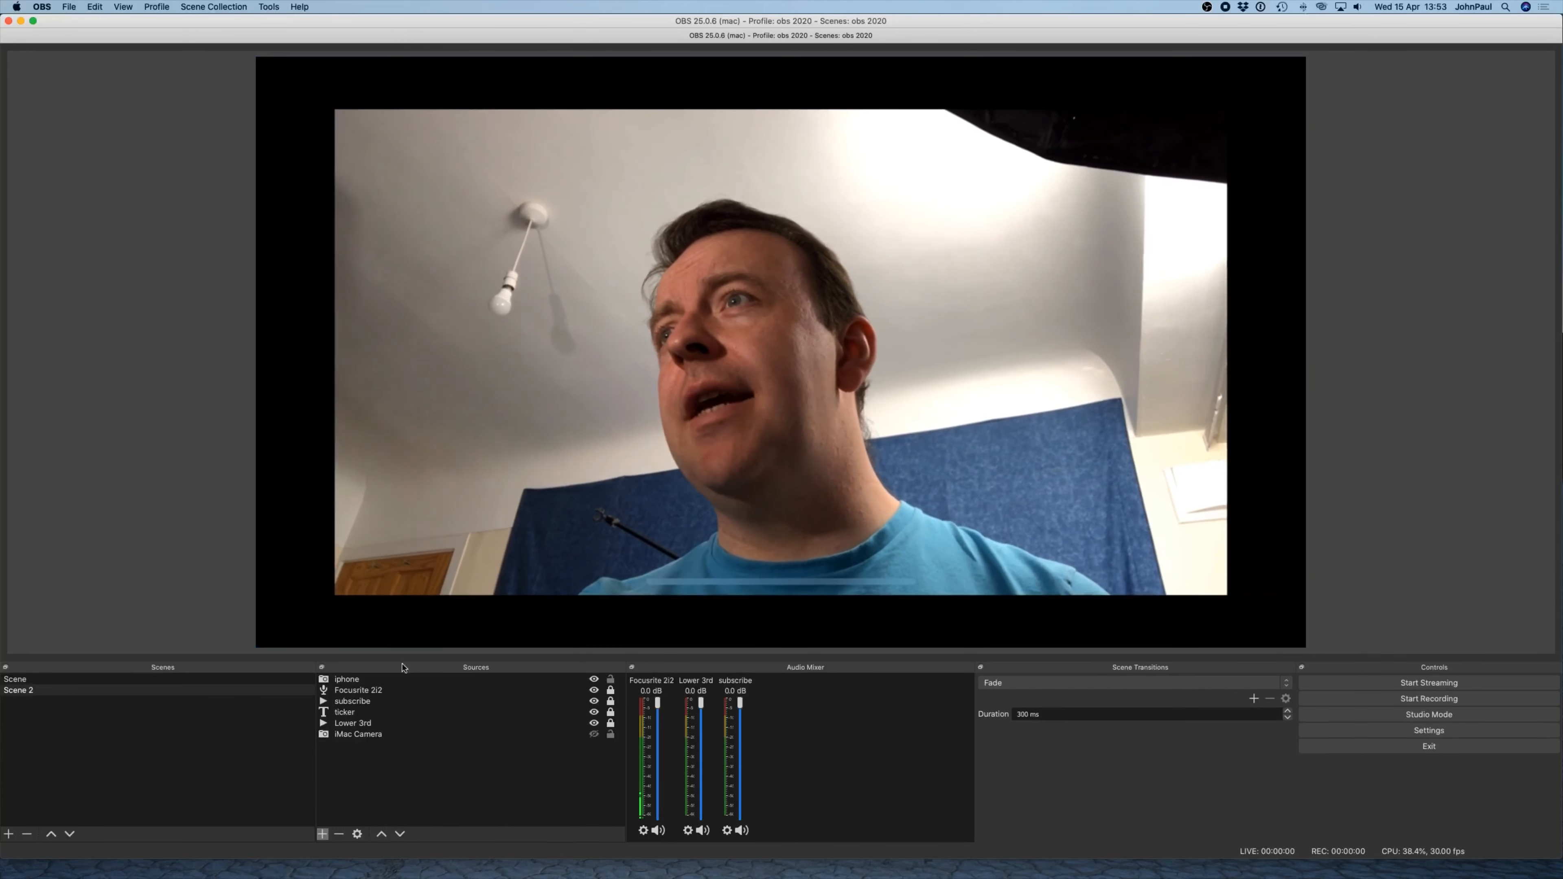
- Move the iphone source below Lower 3rd and directly above iMac Camera, and open the choice of new source types
left_click(348, 681)
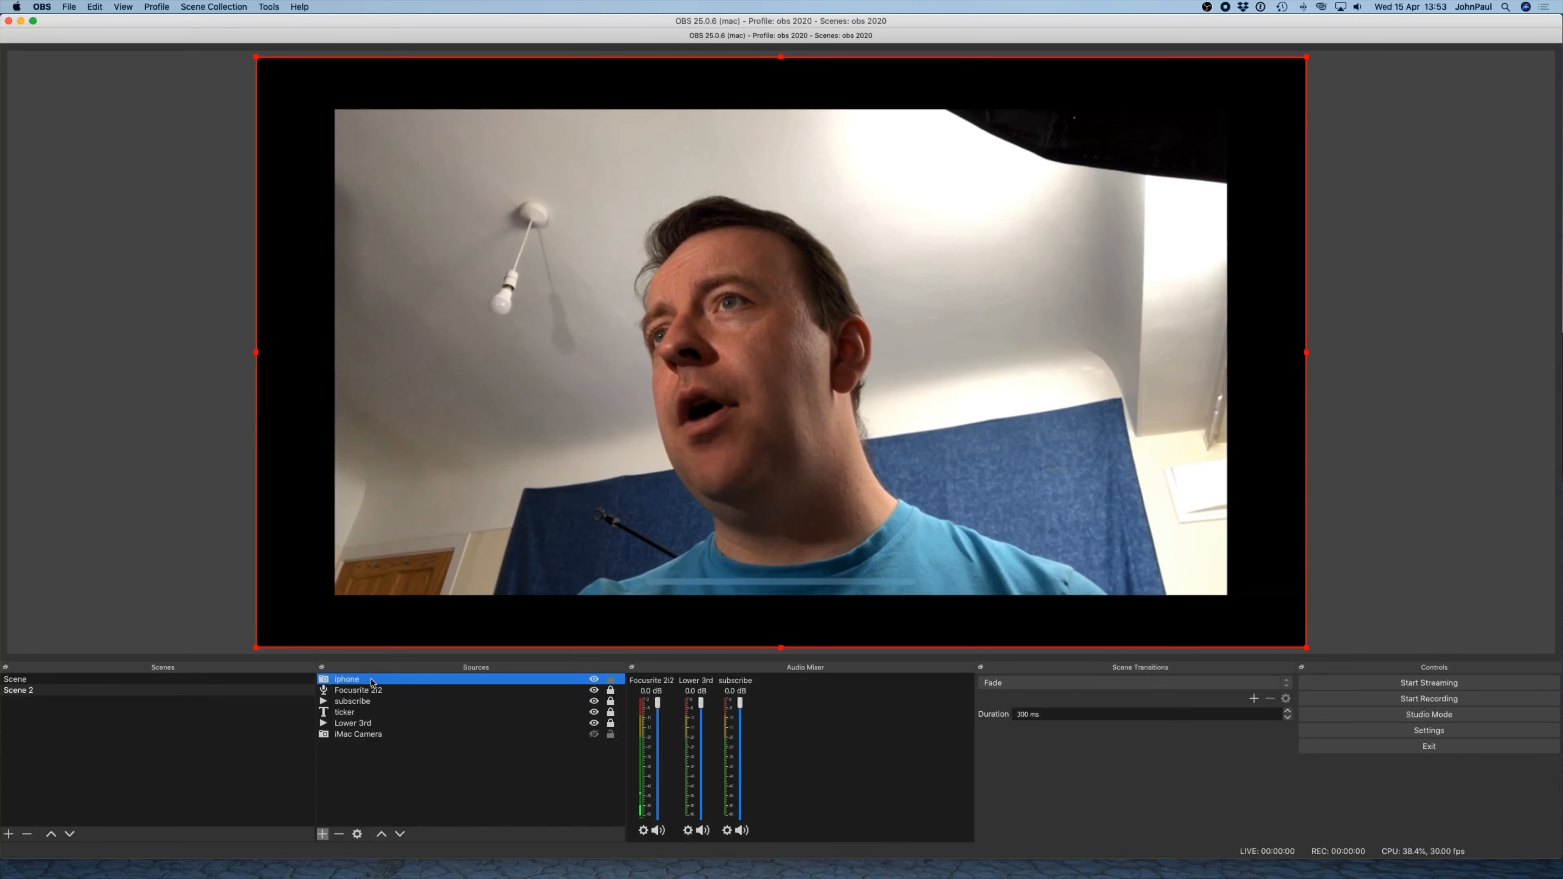
left_click_drag(366, 735, 368, 735)
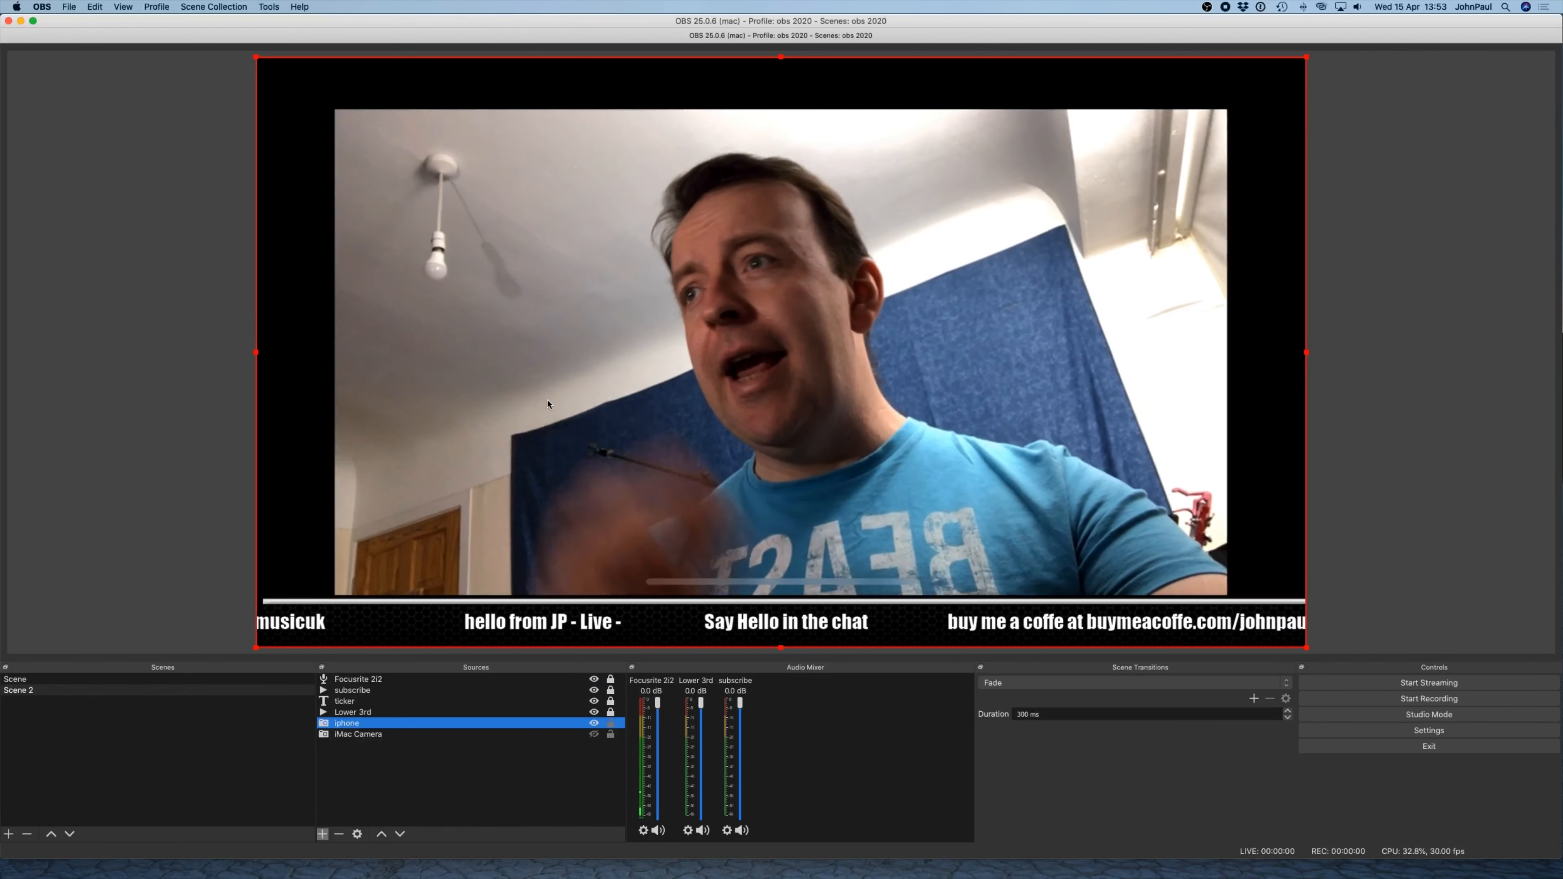
left_click(322, 835)
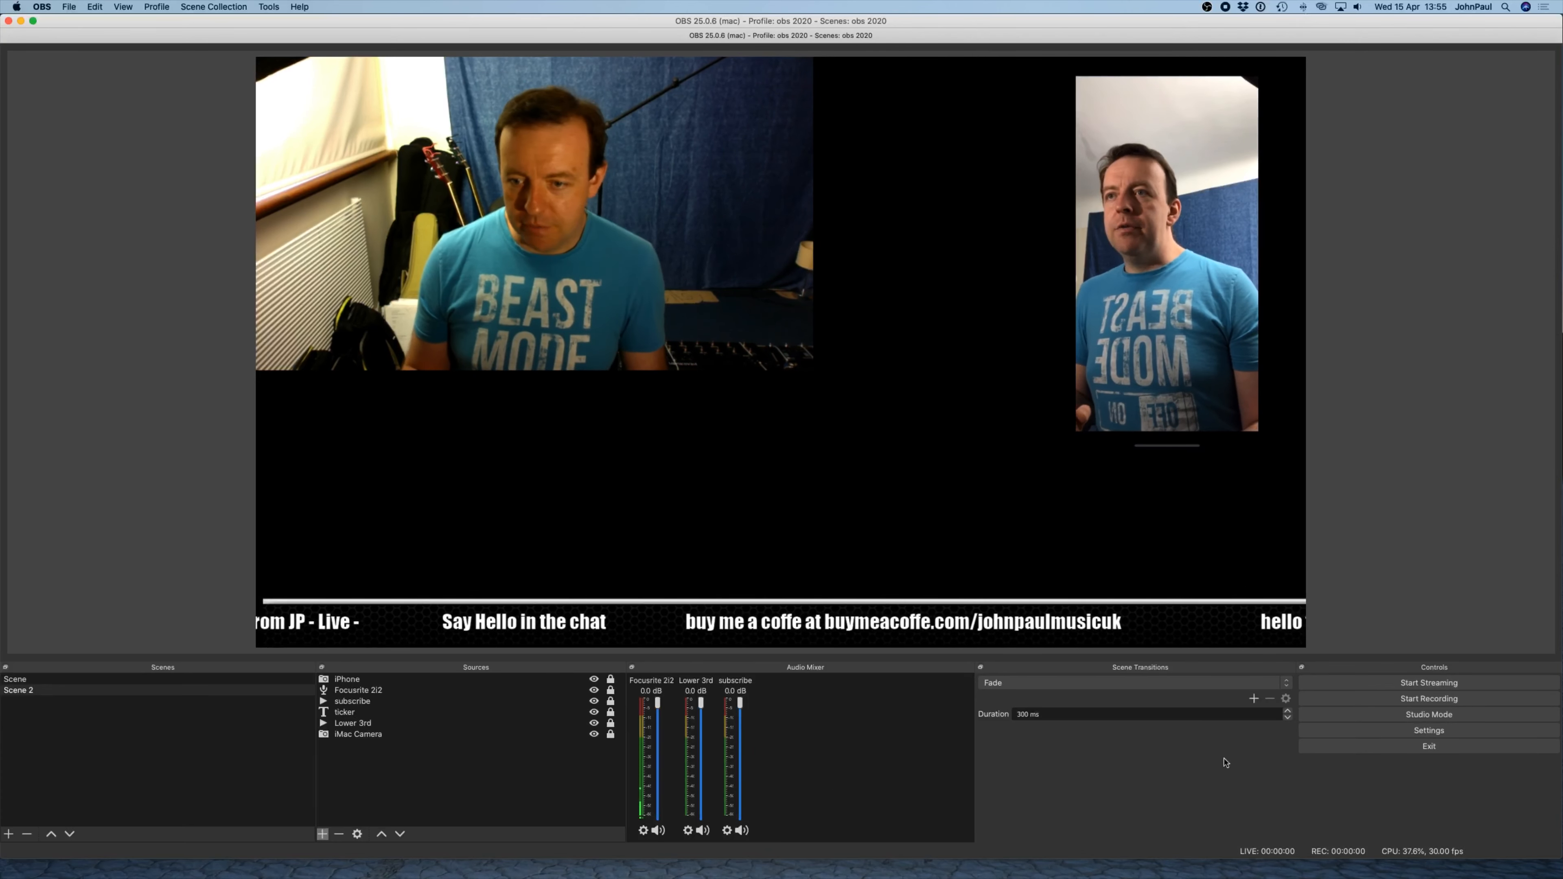
- Switch to the first scene and lower the Lower 3rd audio to -11.7 dB and the subscribe audio to -11.2 dB
left_click(187, 680)
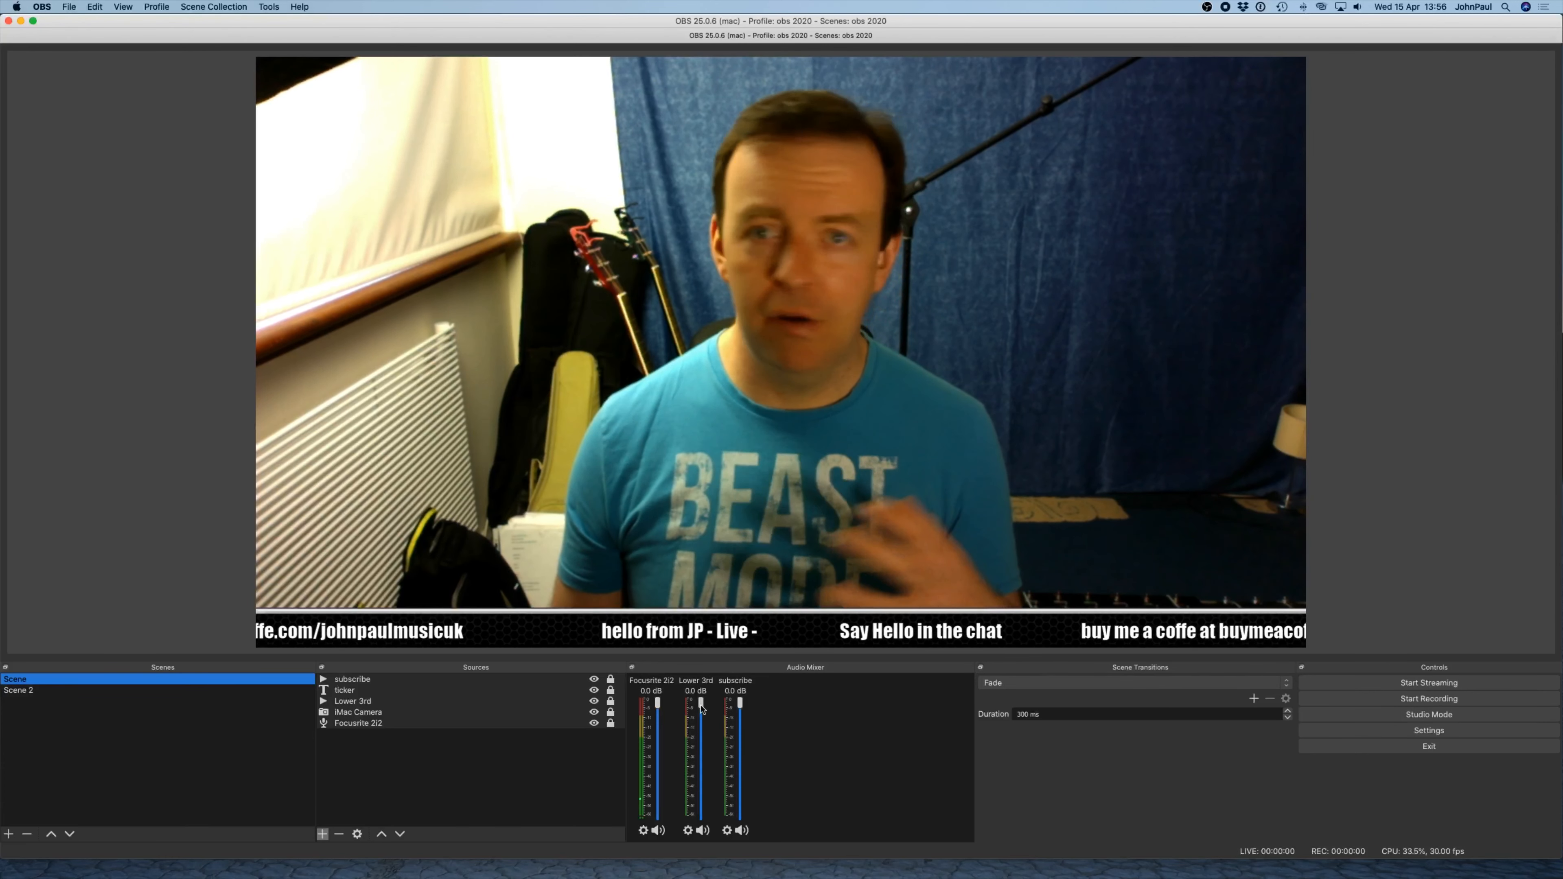
left_click_drag(701, 704, 741, 746)
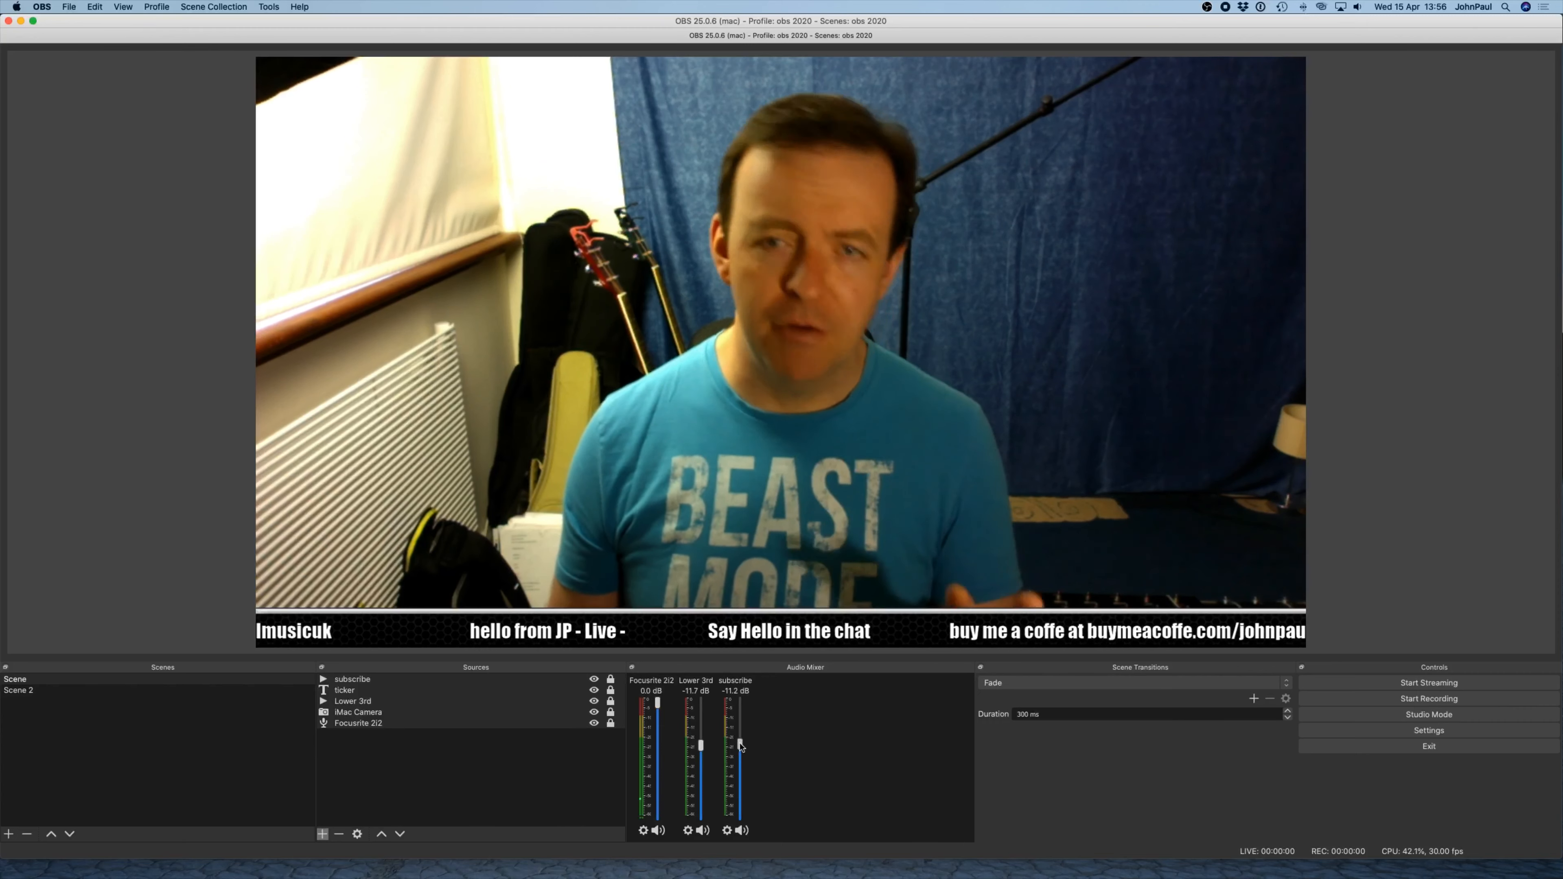
- Review the available scene transitions and keep Fade selected
left_click(1098, 683)
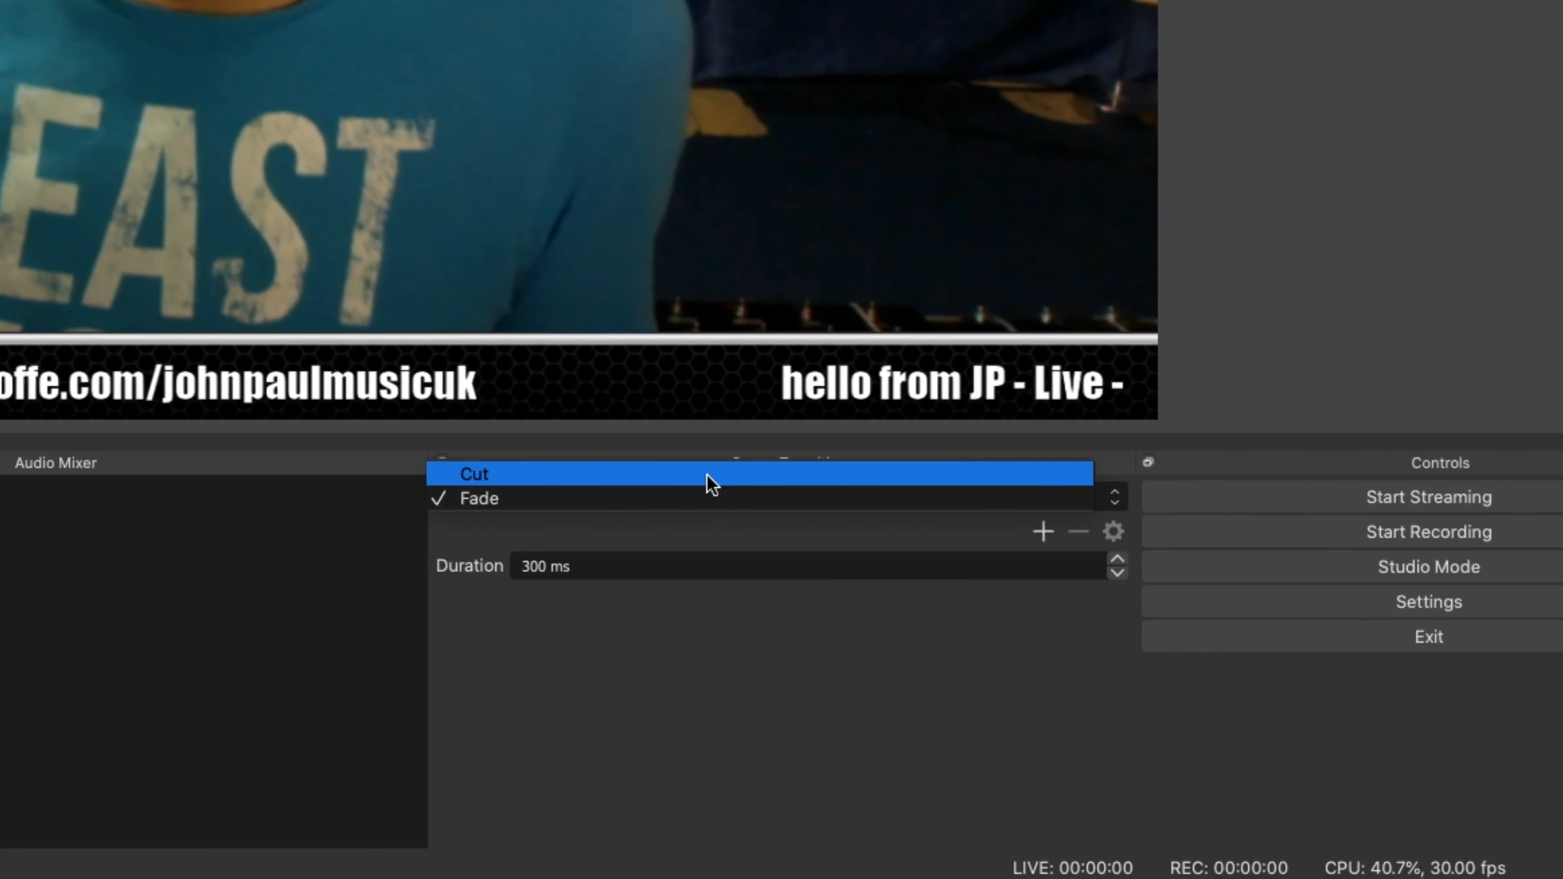
left_click(708, 498)
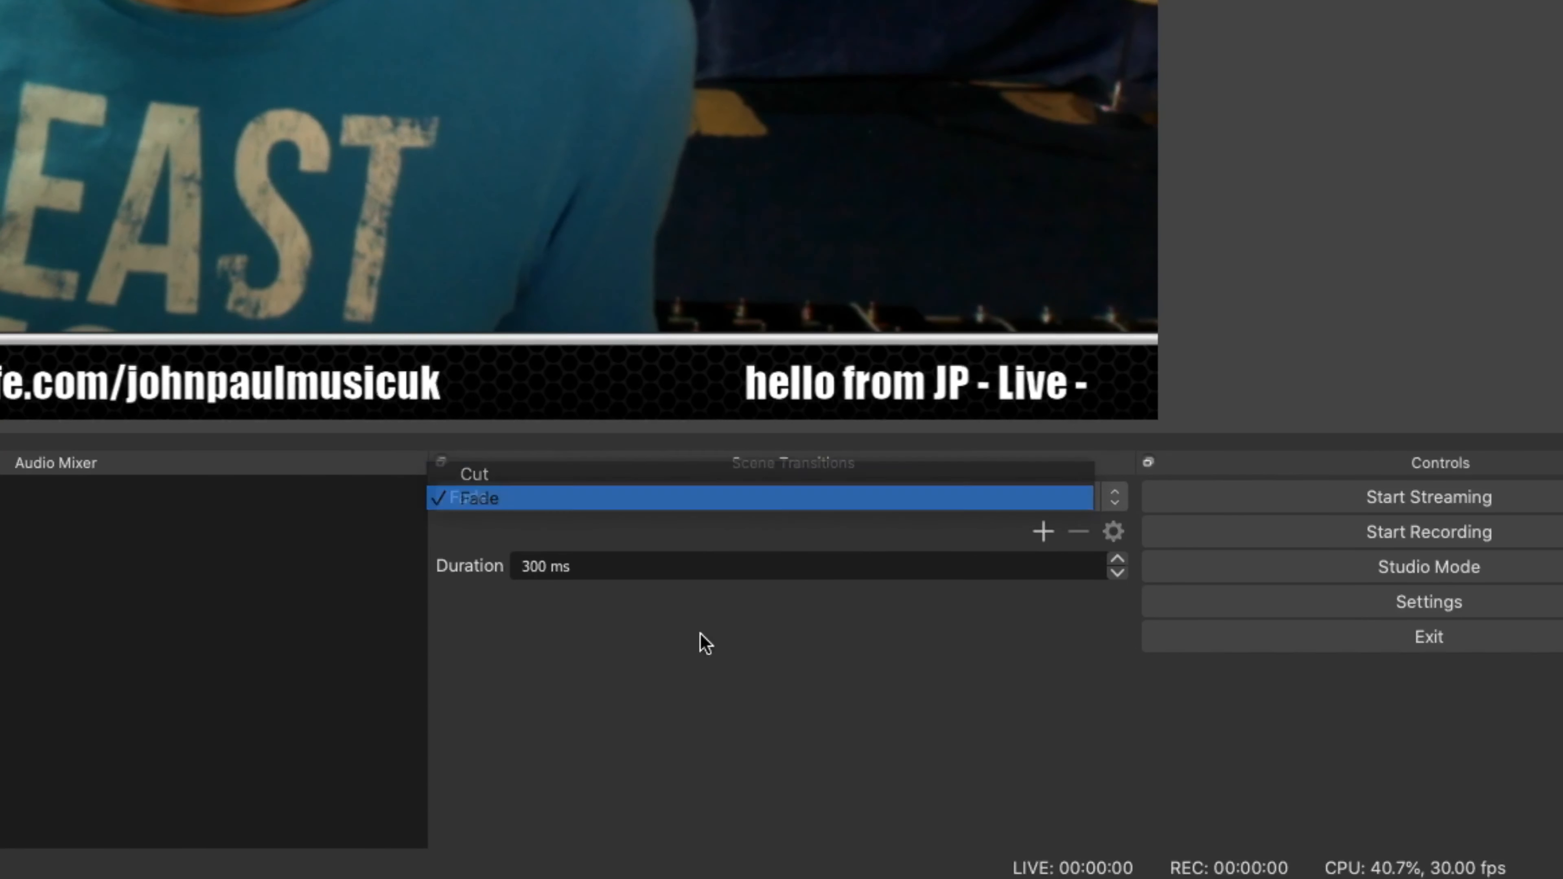
- Add a Swipe scene transition with its default name and set its direction to Right
left_click(1045, 531)
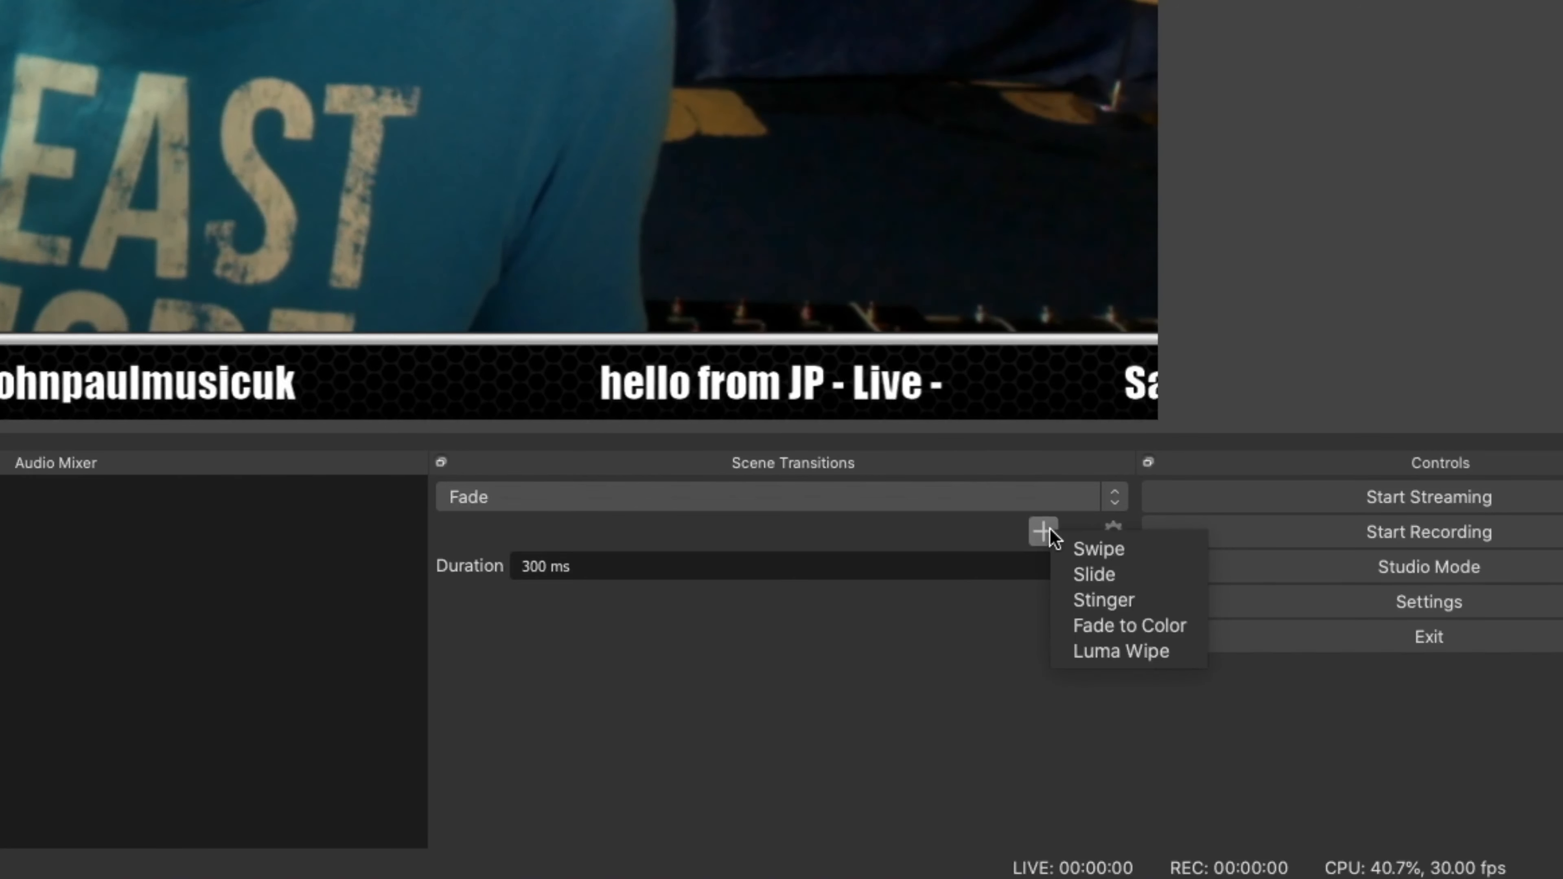
left_click(1090, 549)
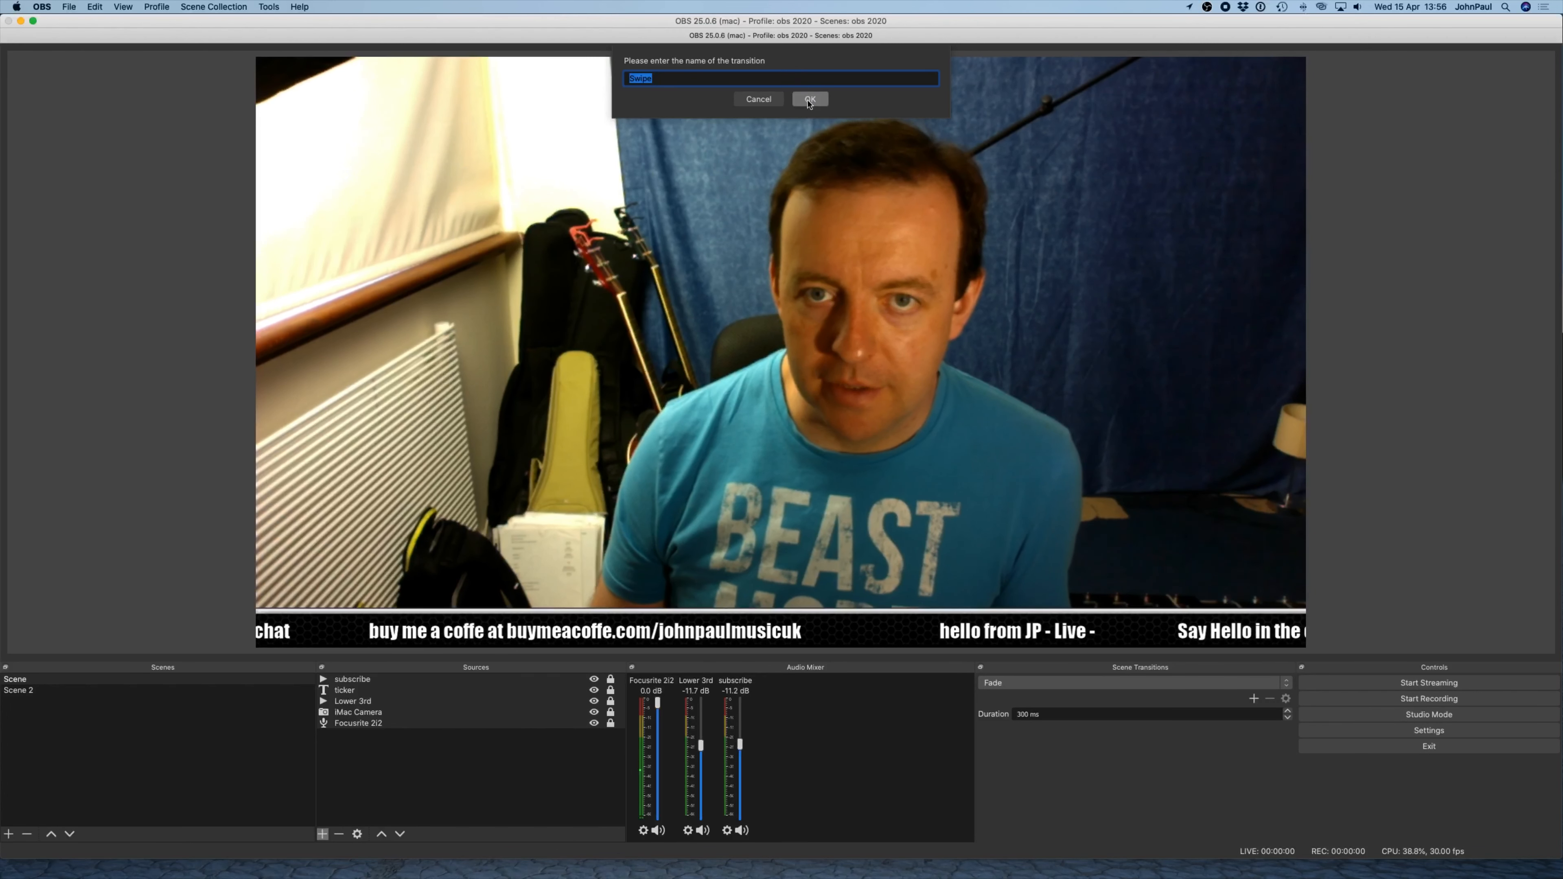
left_click(809, 101)
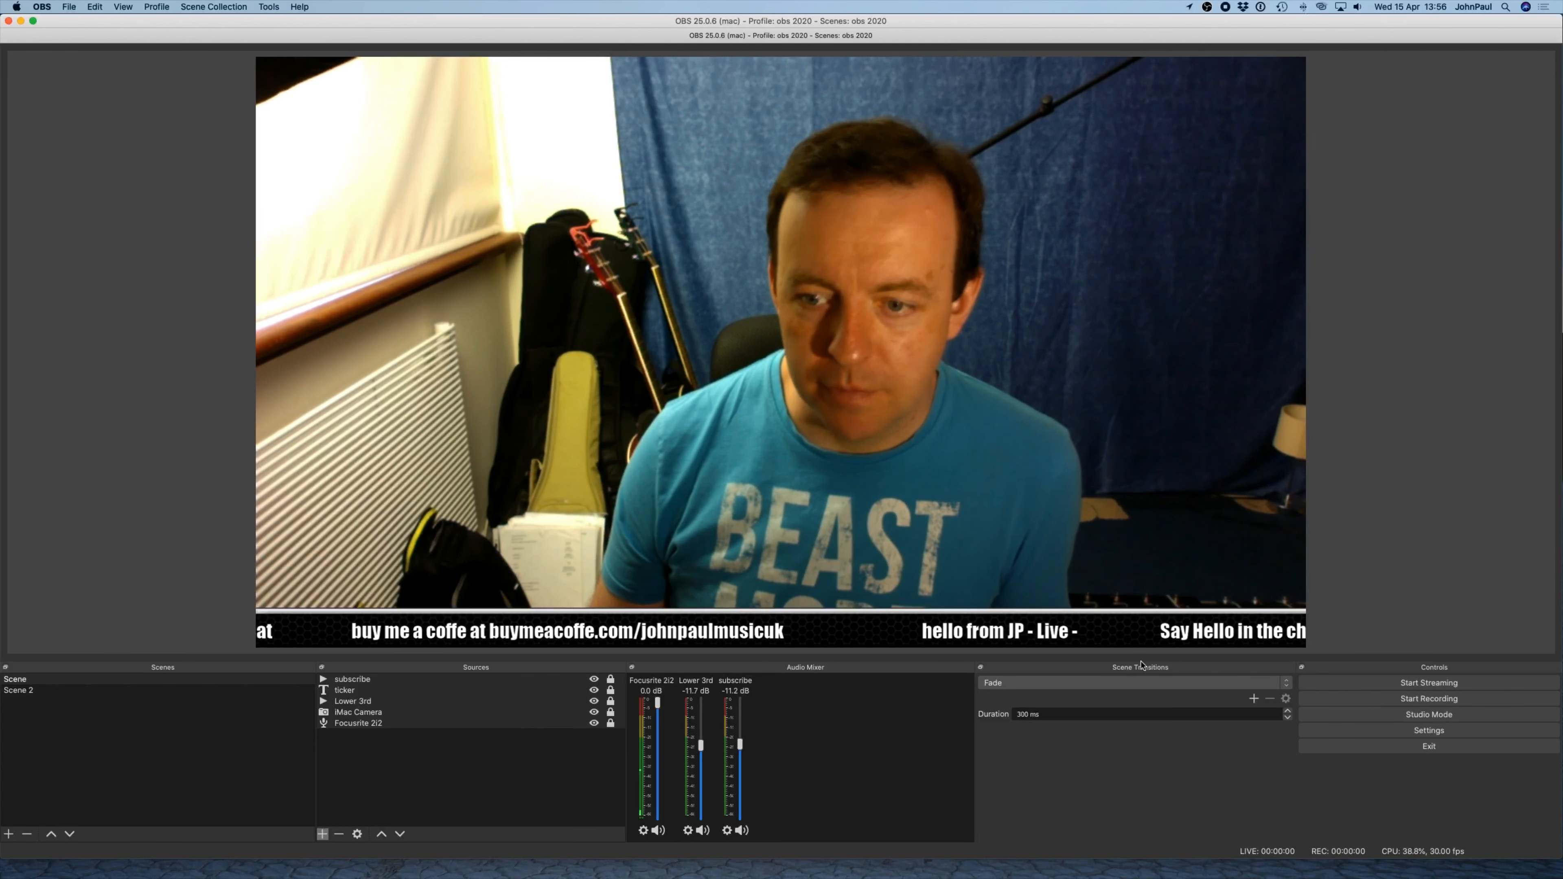
left_click(750, 510)
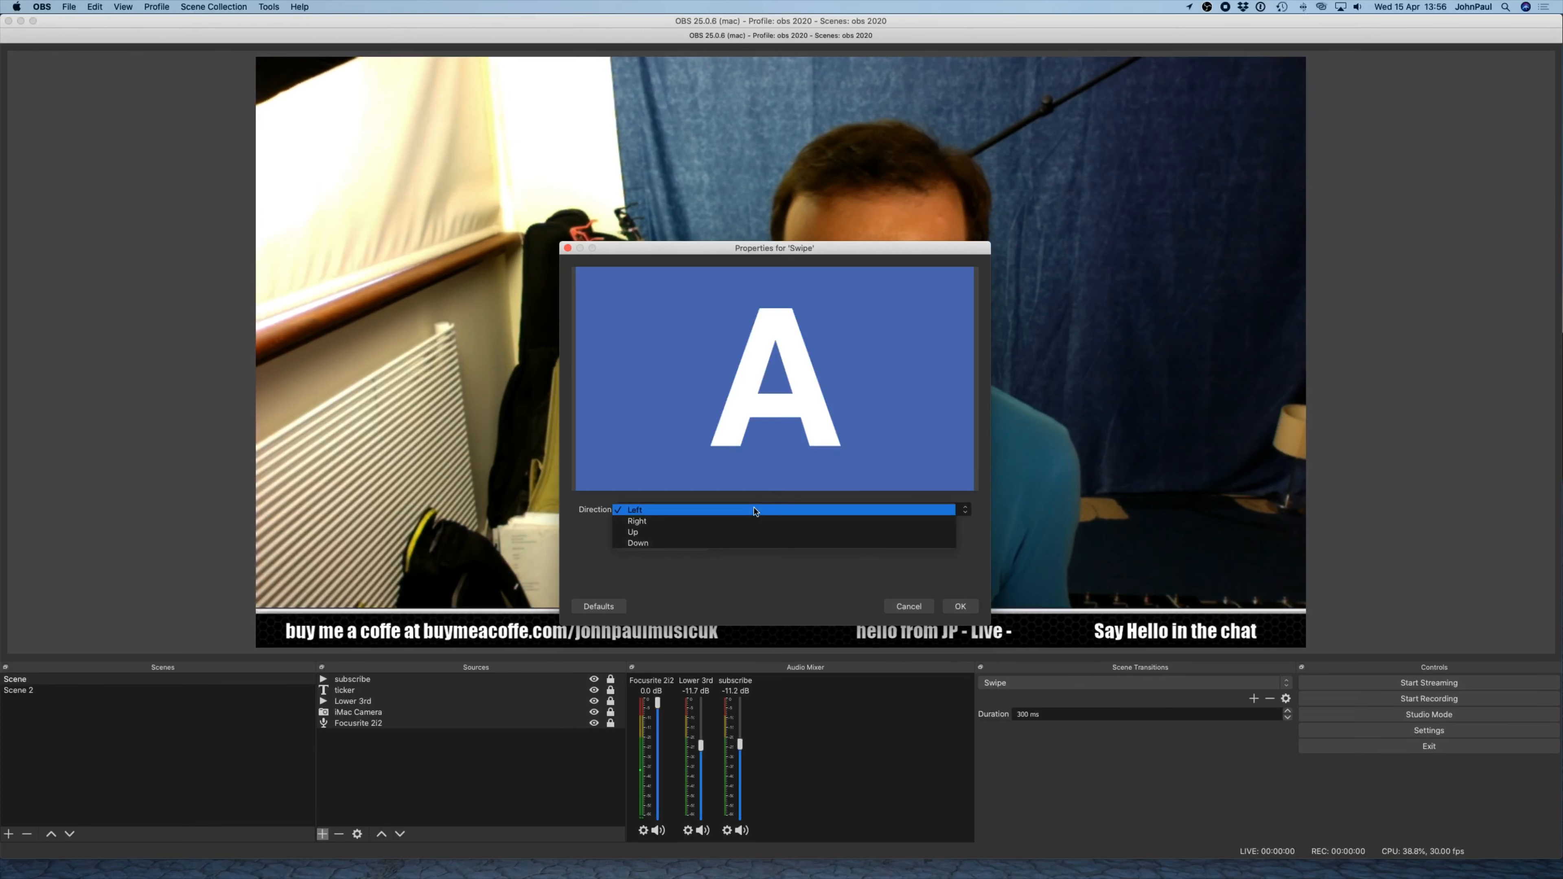
left_click(744, 519)
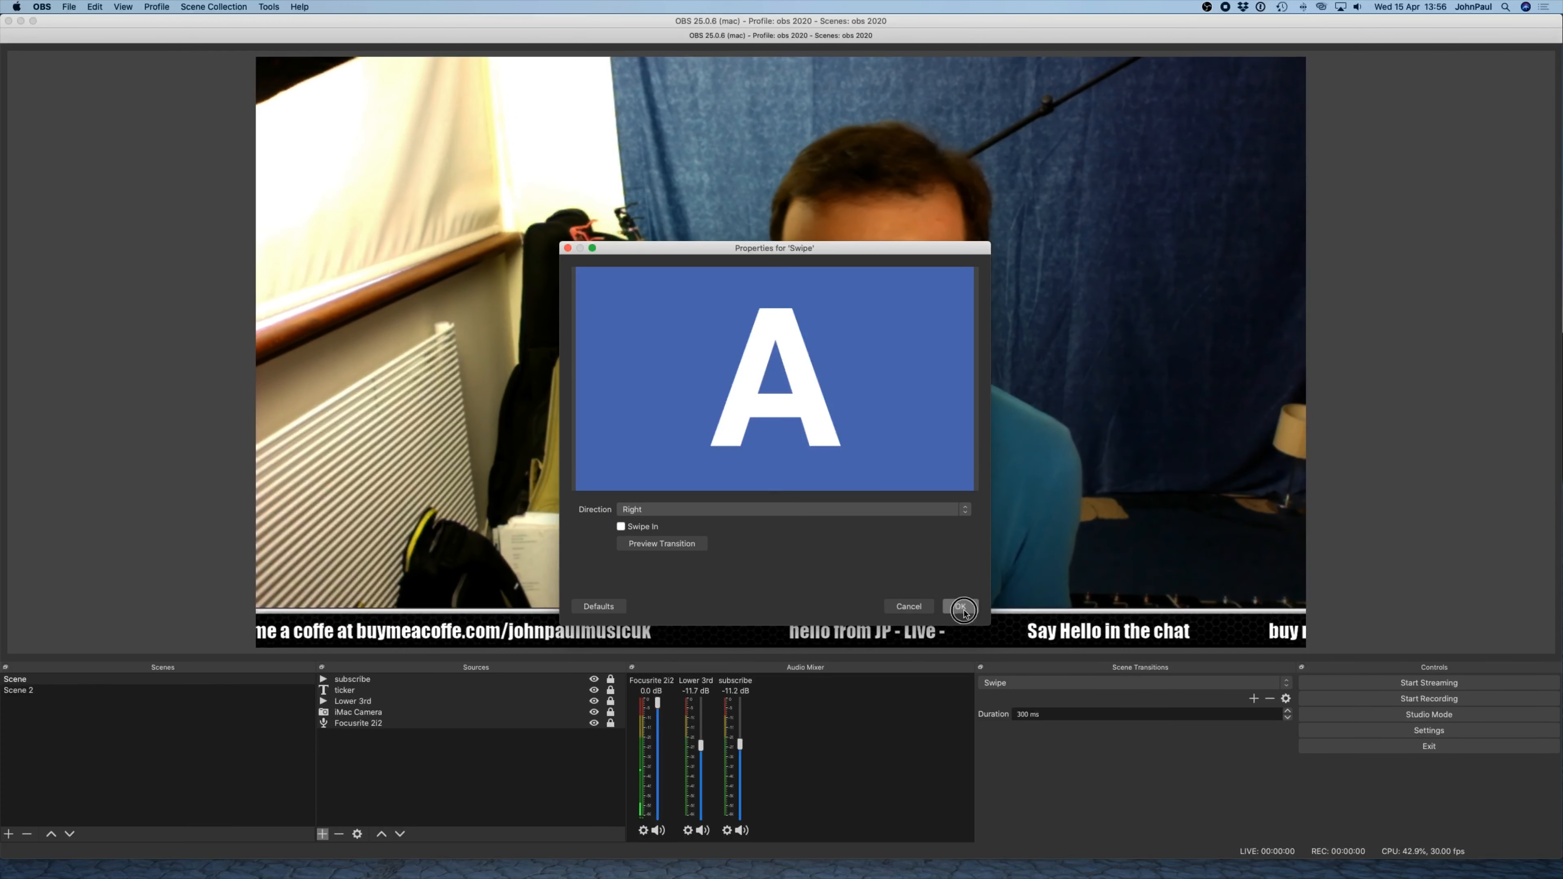
left_click(907, 607)
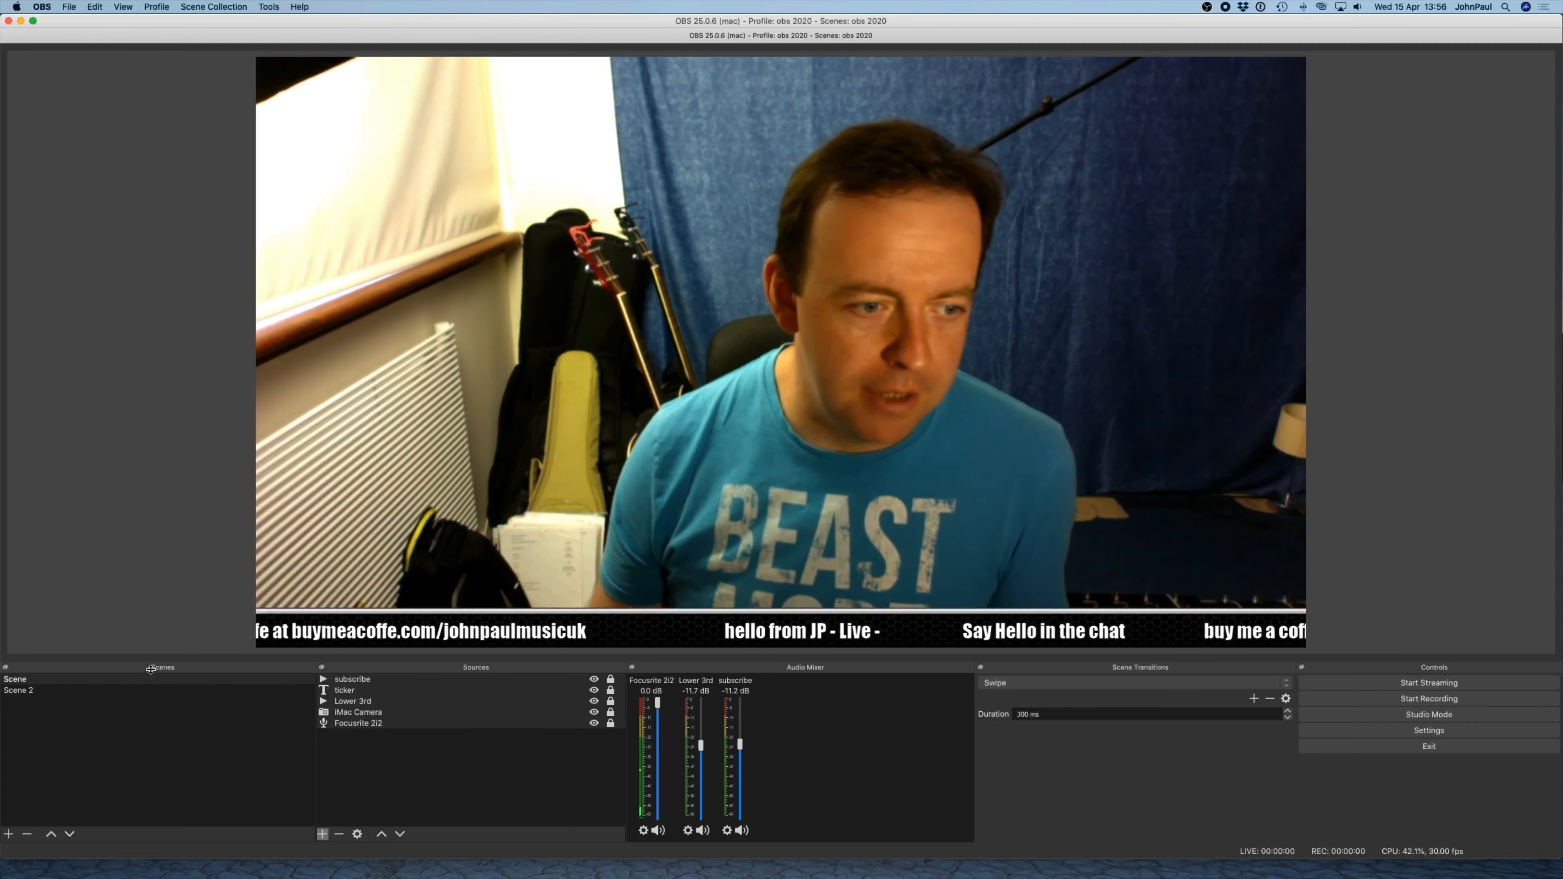
- Set the transition duration to 600 ms and test the Swipe by switching between Scene and Scene 2
left_click(51, 692)
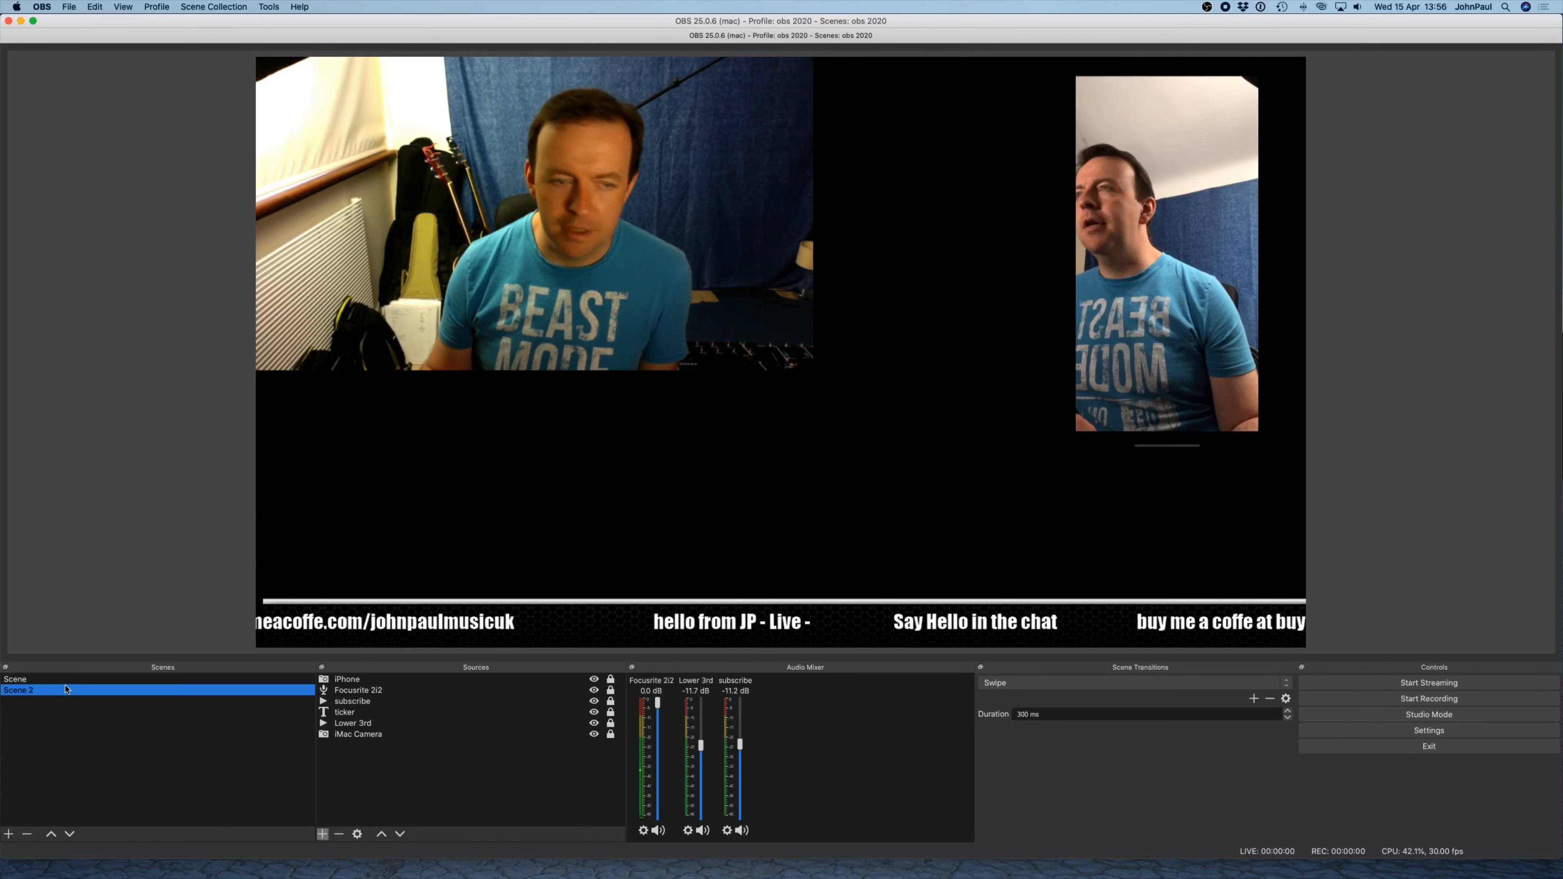
left_click(69, 682)
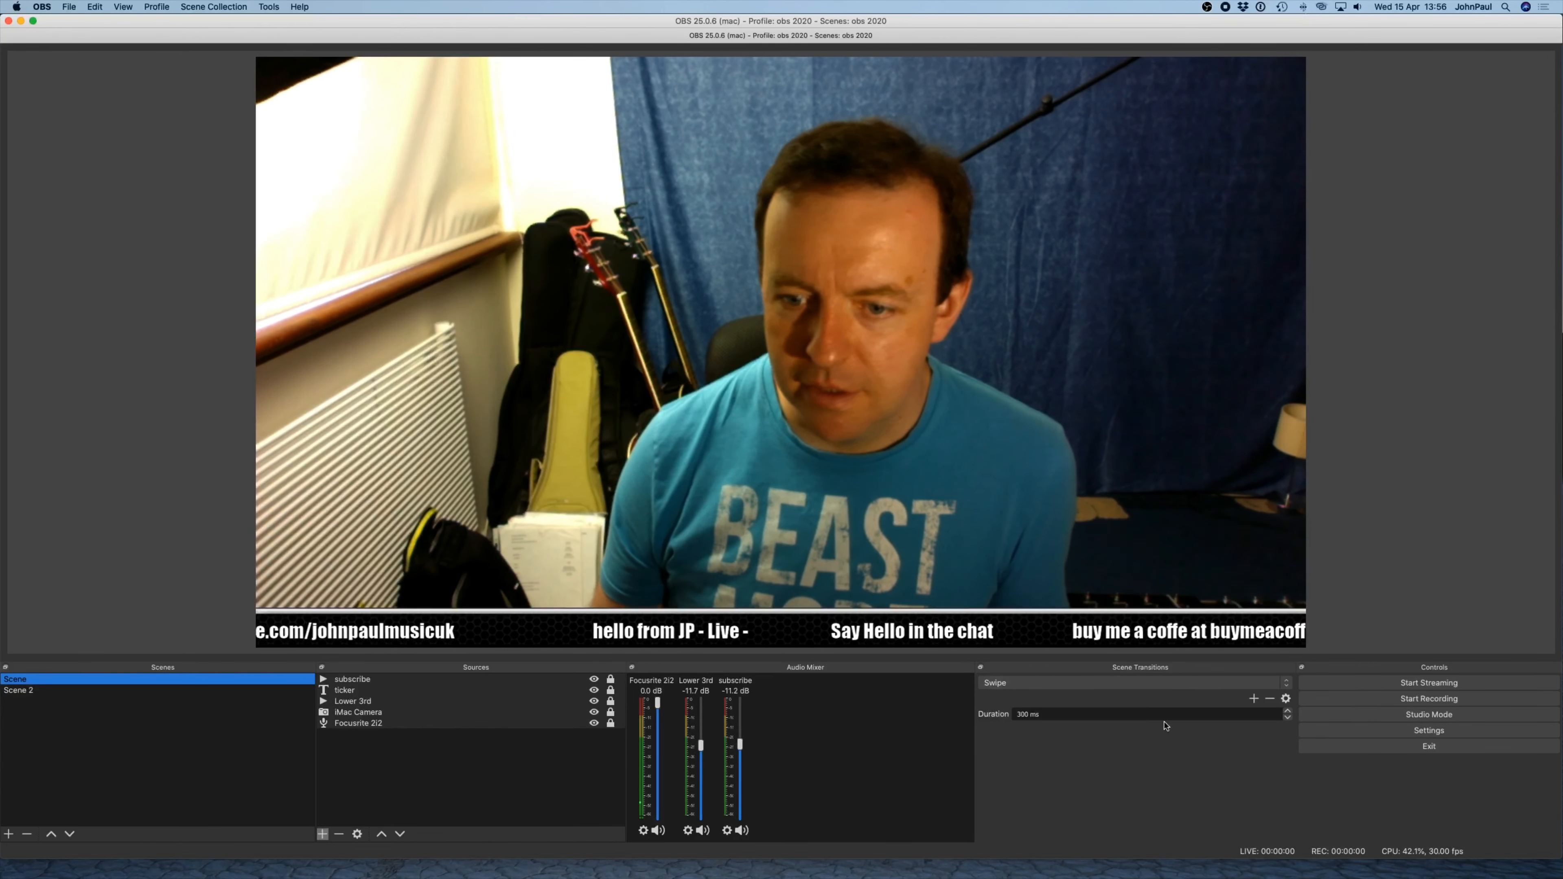
left_click(1022, 714)
key("BackSpace")
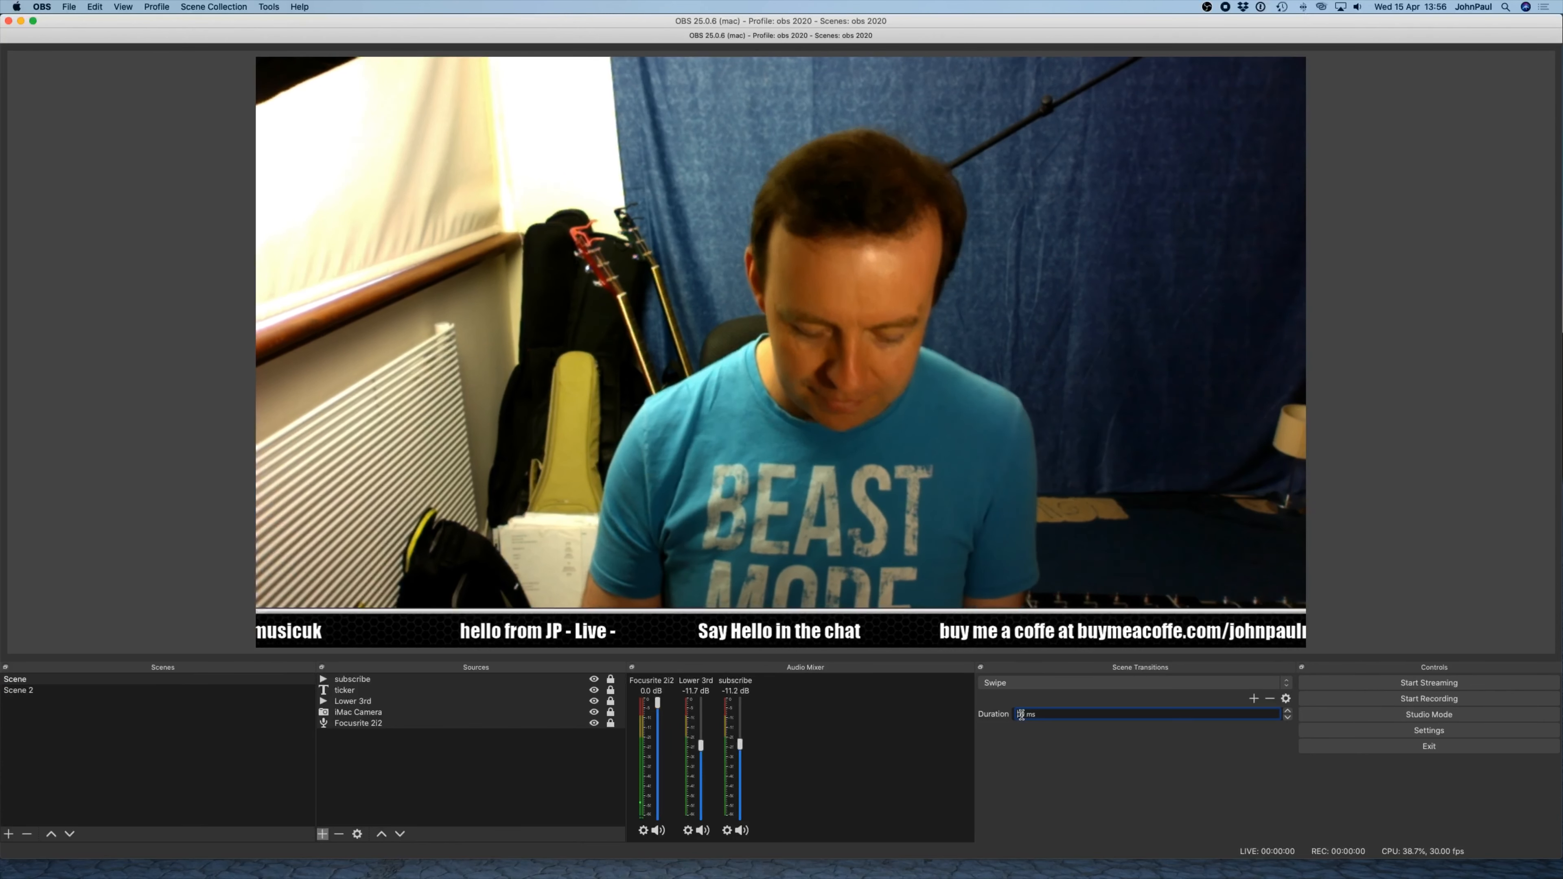
left_click(29, 691)
left_click(25, 679)
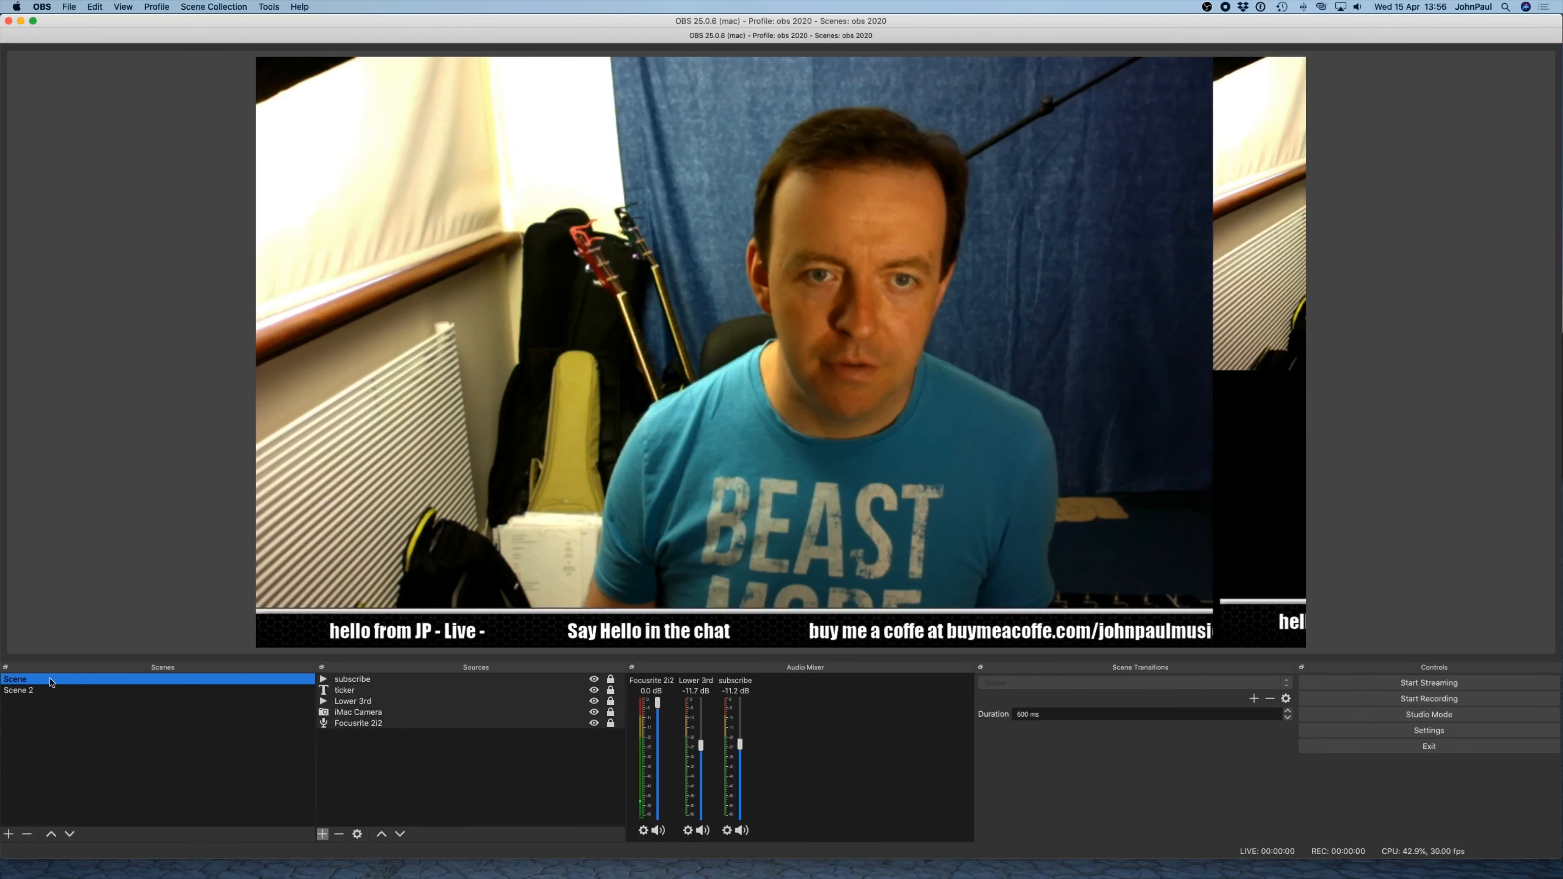
- Select the Fade transition, test it by switching to Scene 2 and back to Scene, and keep Fade selected
left_click(1060, 681)
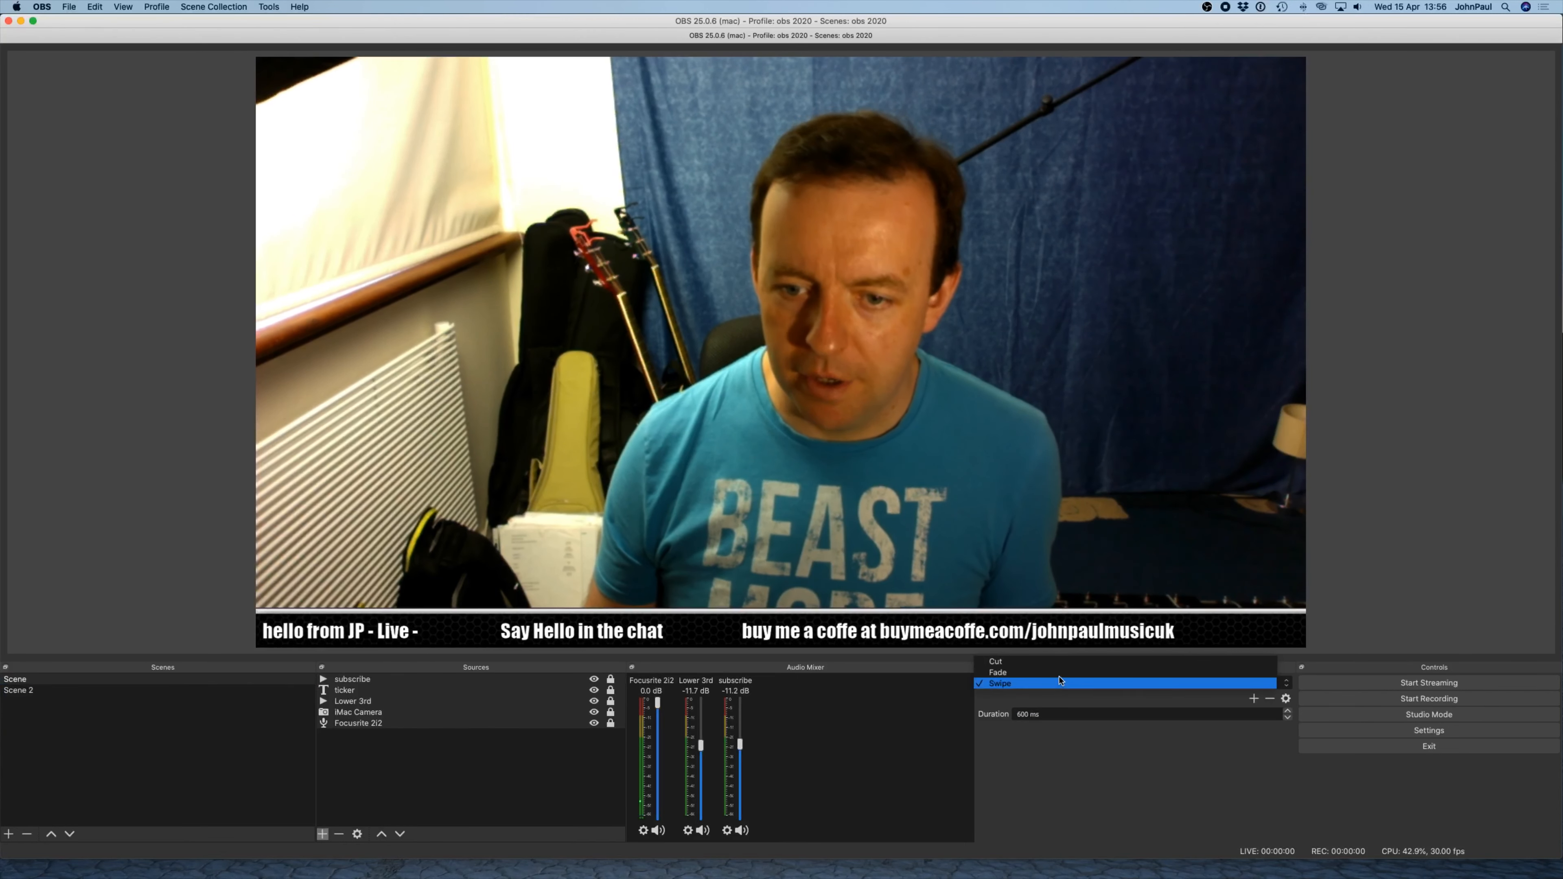
left_click(1060, 672)
left_click(73, 692)
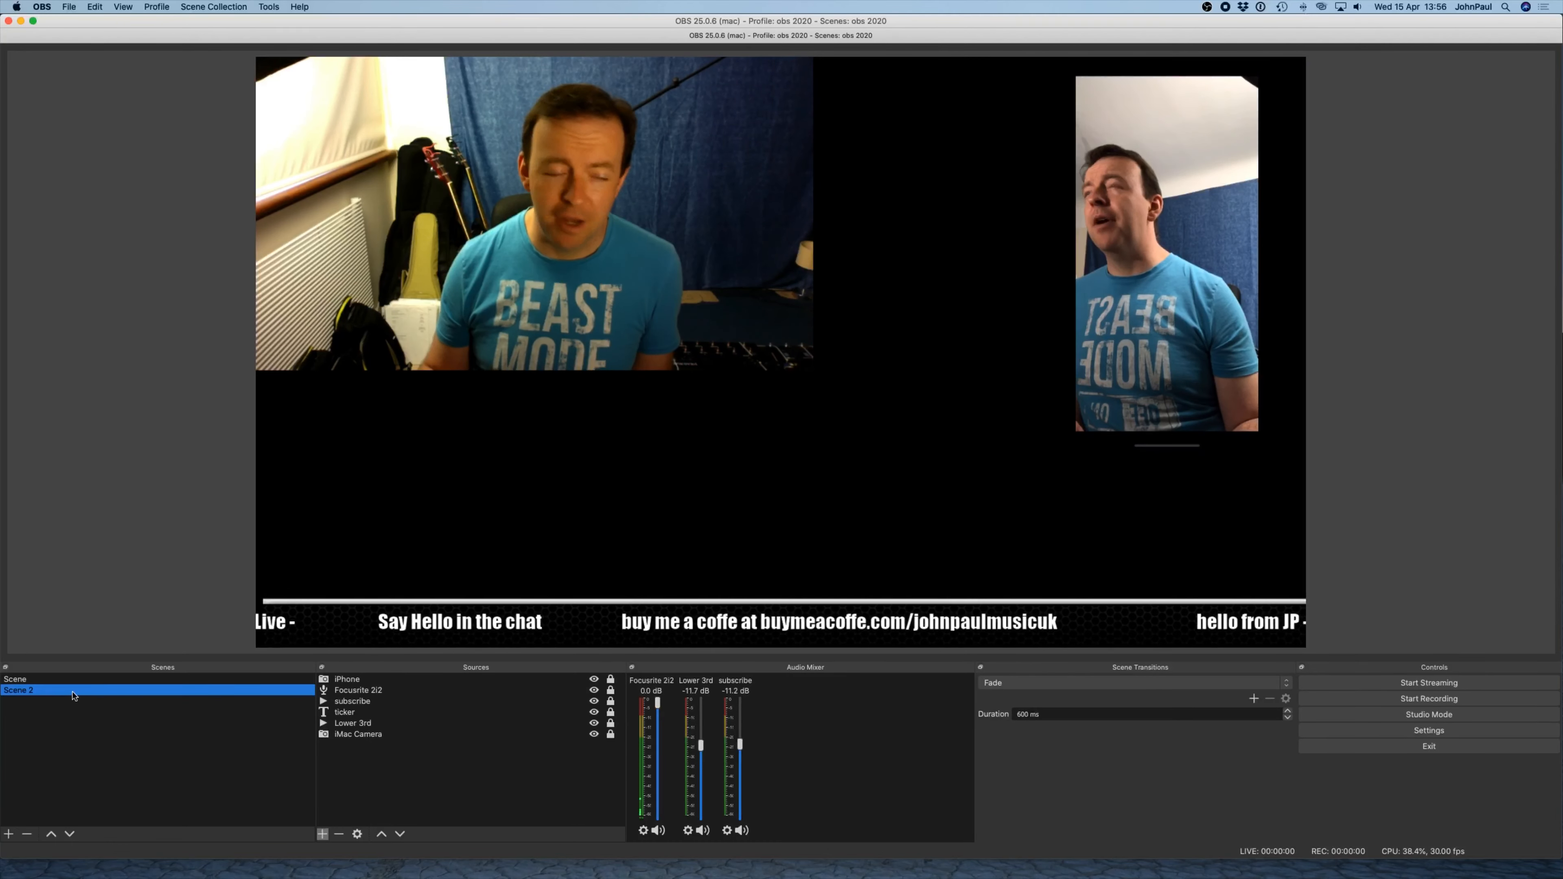
left_click(71, 679)
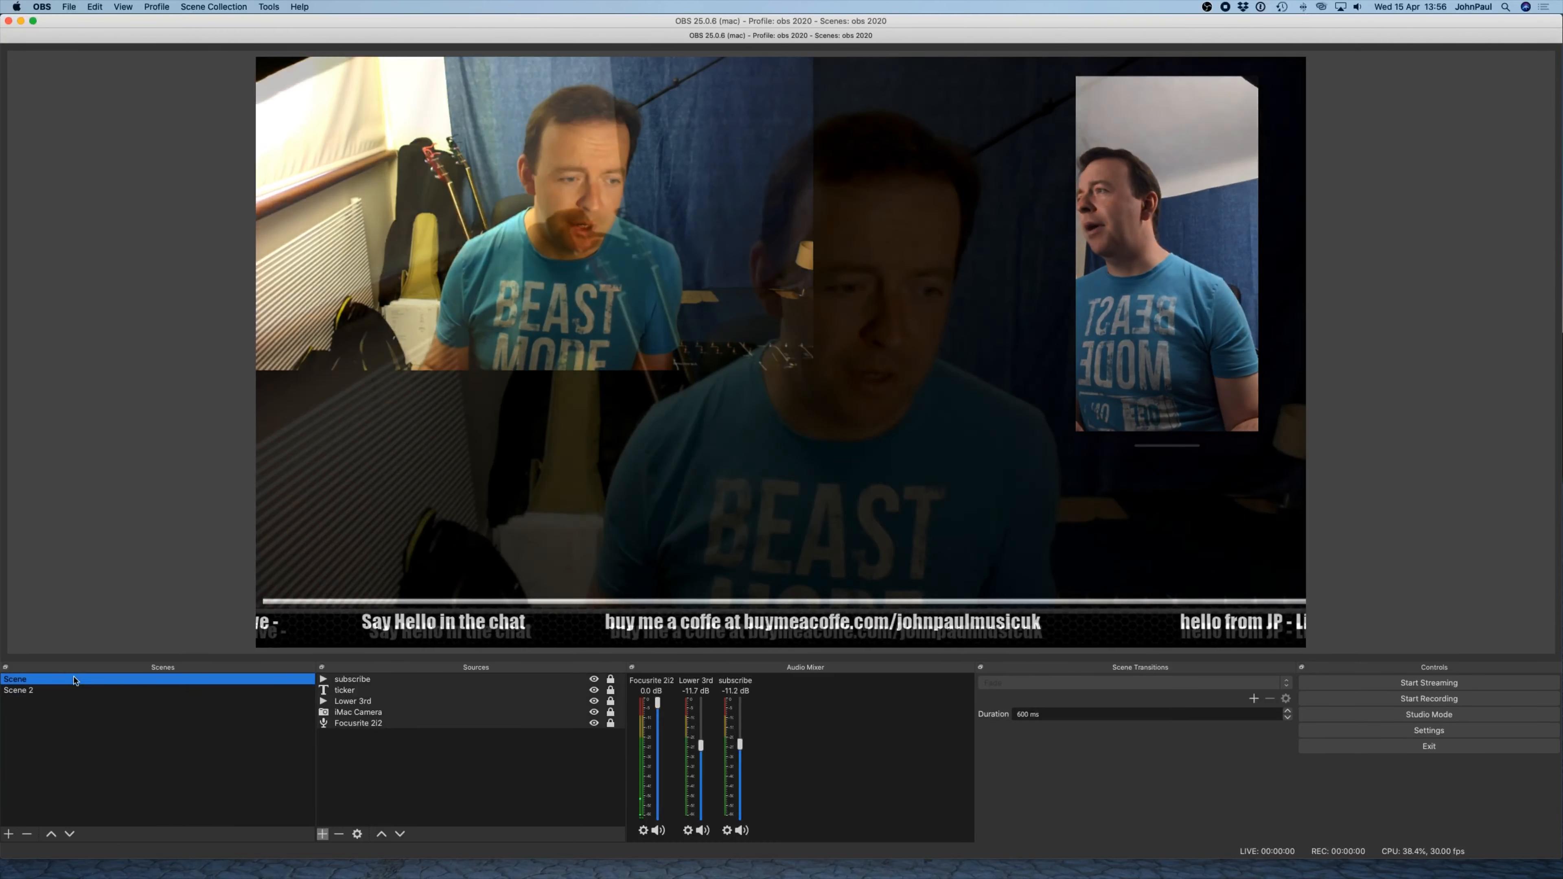
left_click(1066, 683)
left_click(1067, 684)
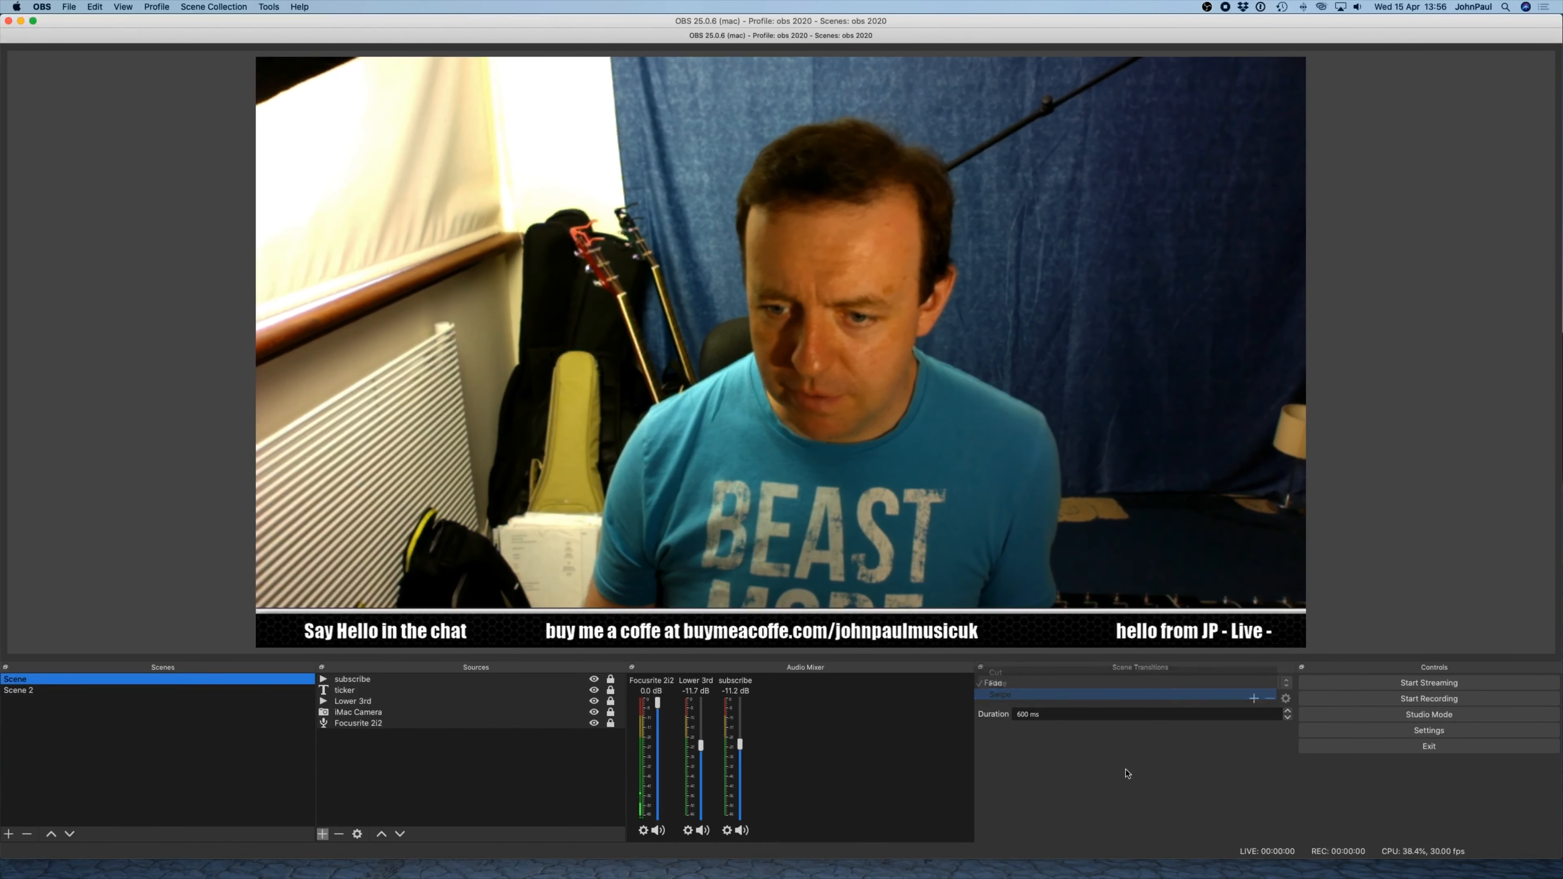
- Add a Stinger transition named jpmusicuk that uses the Stinger .mov video from the OBS content folder
left_click(1253, 699)
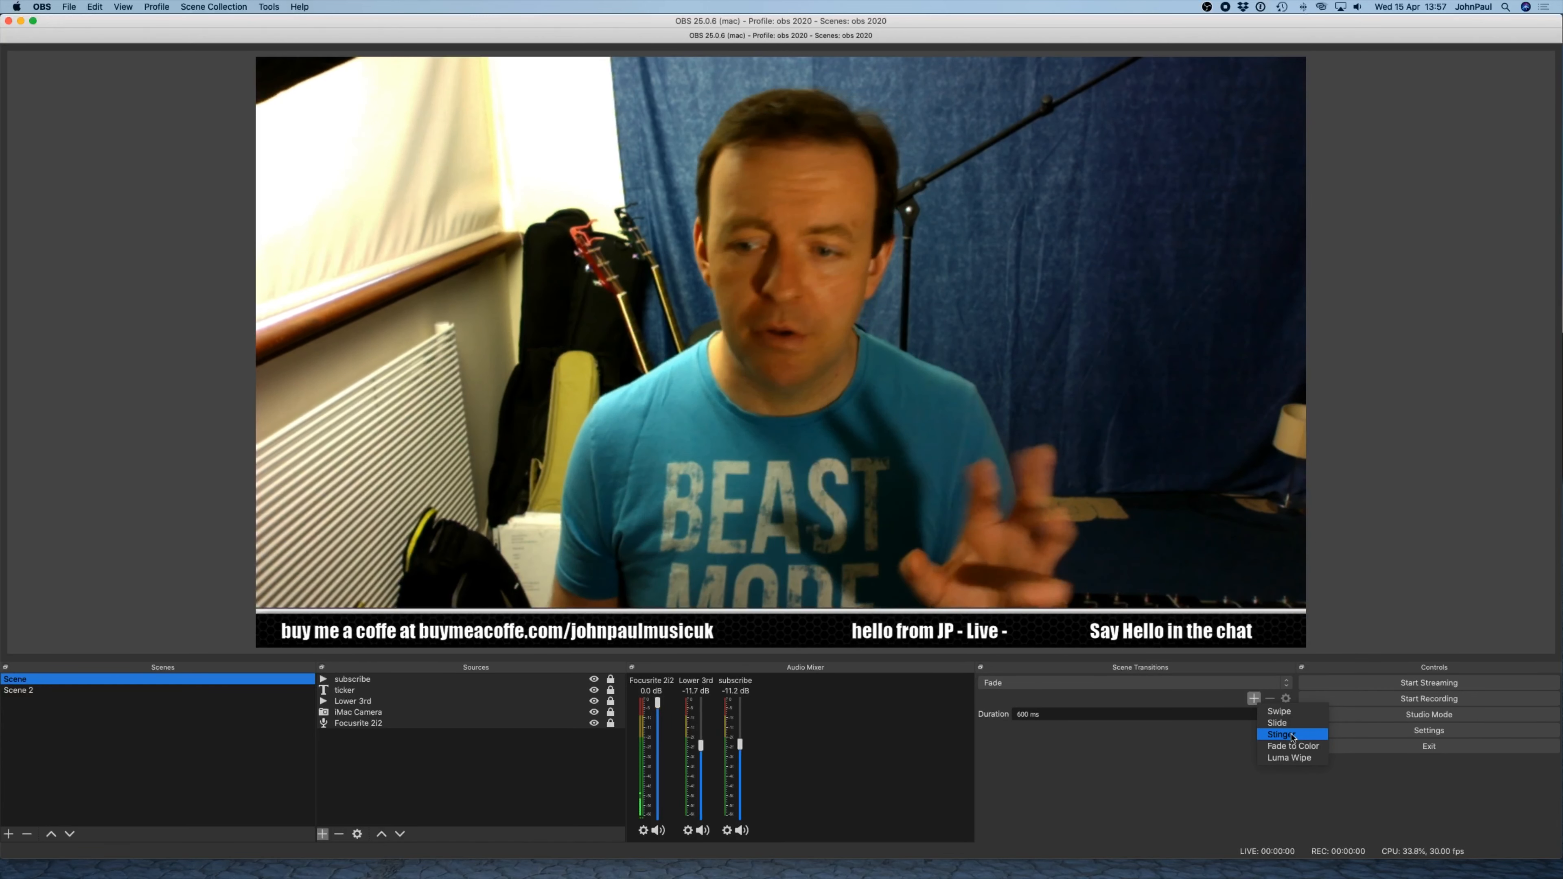
left_click(1292, 735)
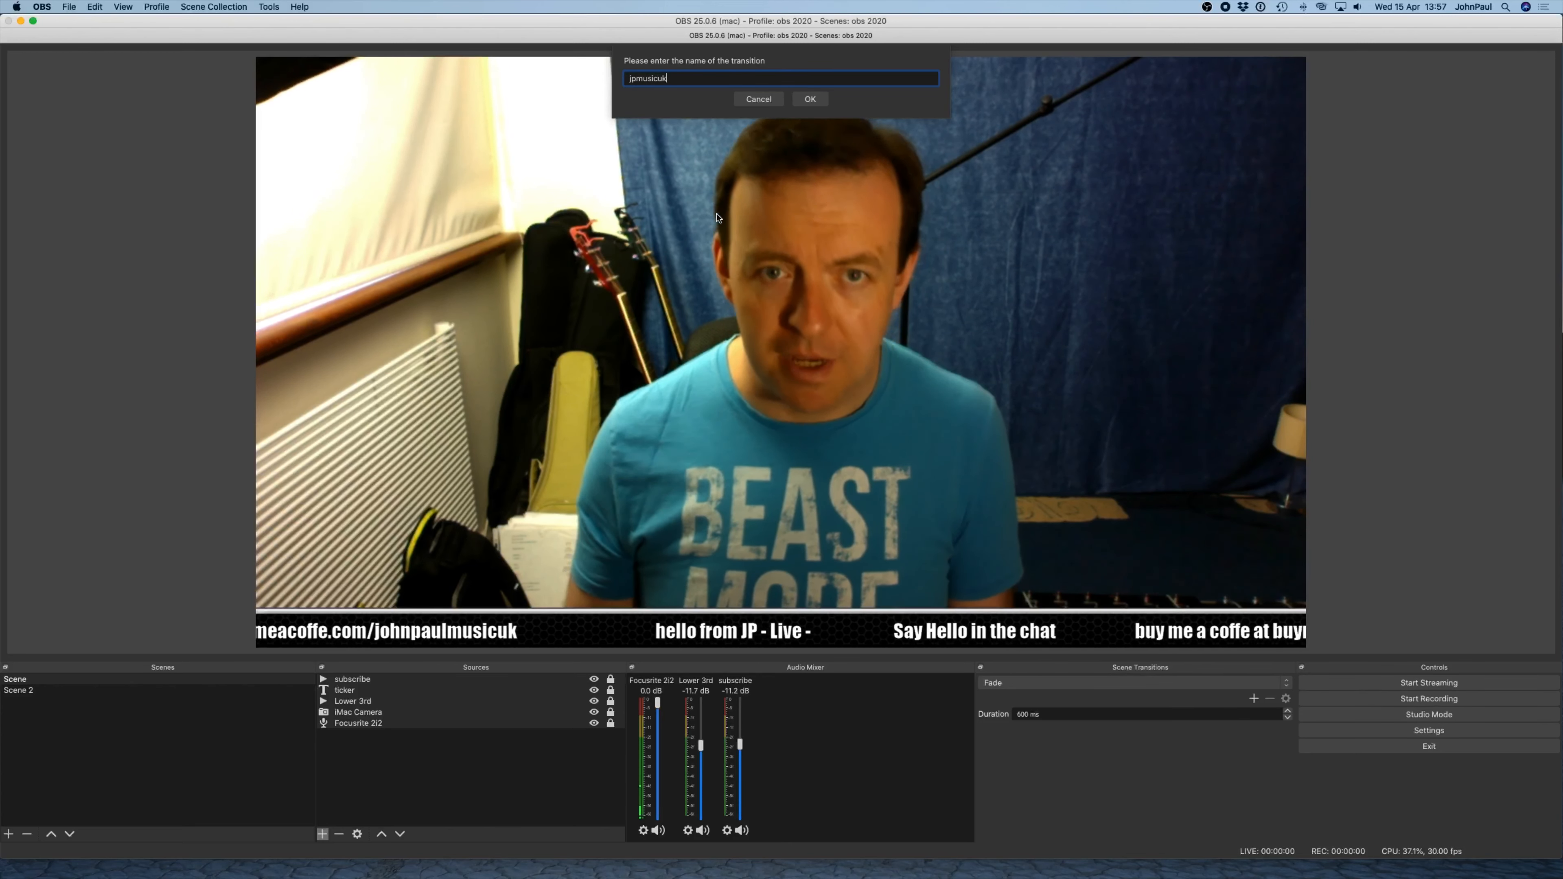
left_click(809, 102)
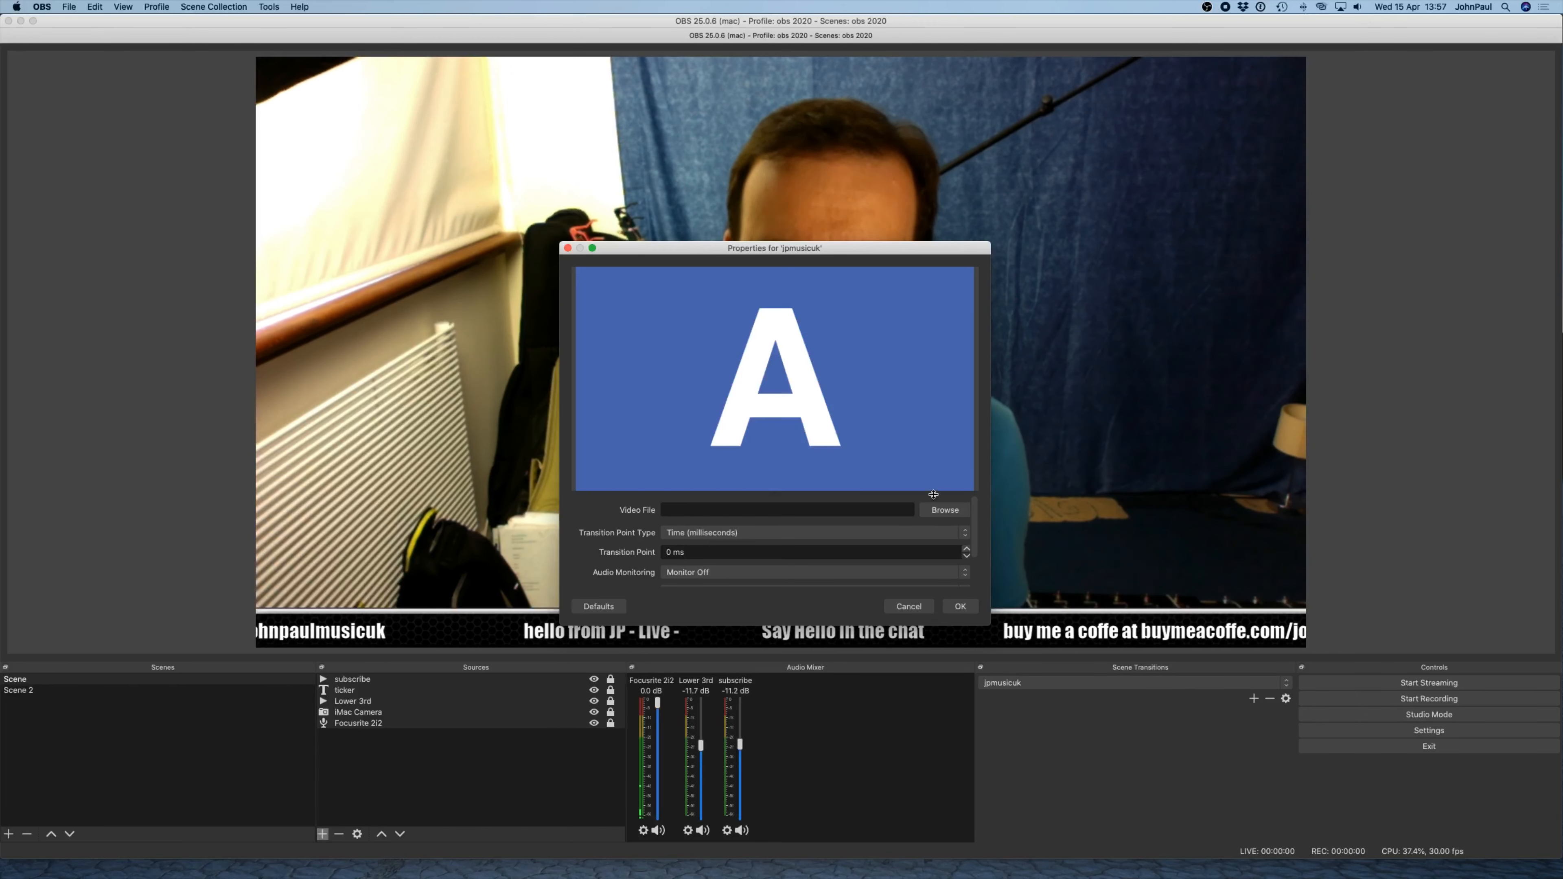
left_click(946, 511)
left_click(991, 422)
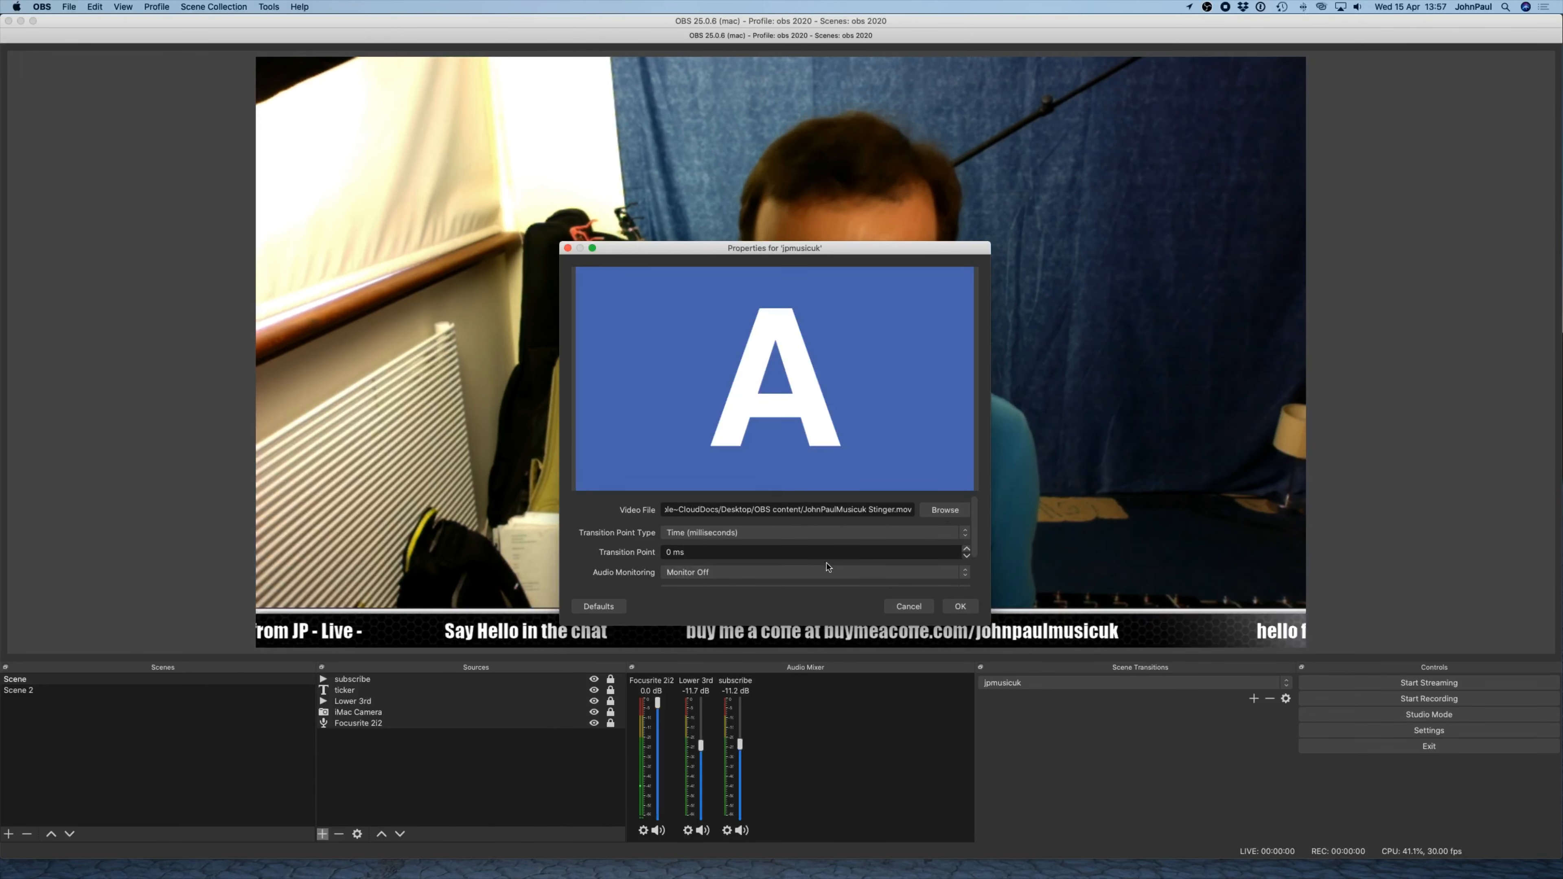
left_click(960, 607)
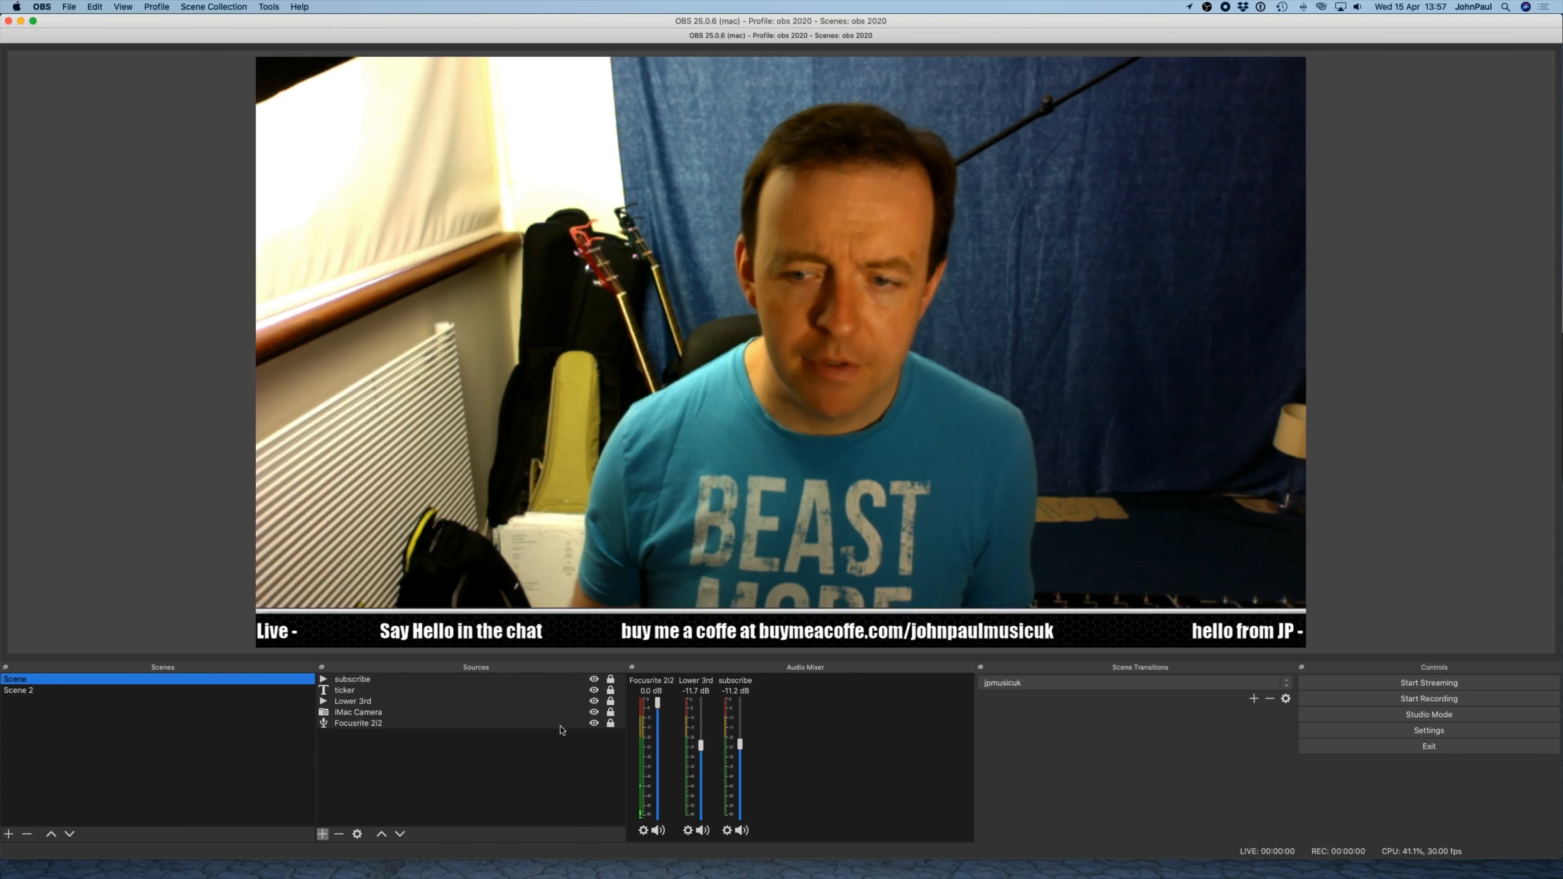
- Test the jpmusicuk stinger by switching to Scene 2 and back, and check the transition choices, keeping jpmusicuk selected
left_click(102, 691)
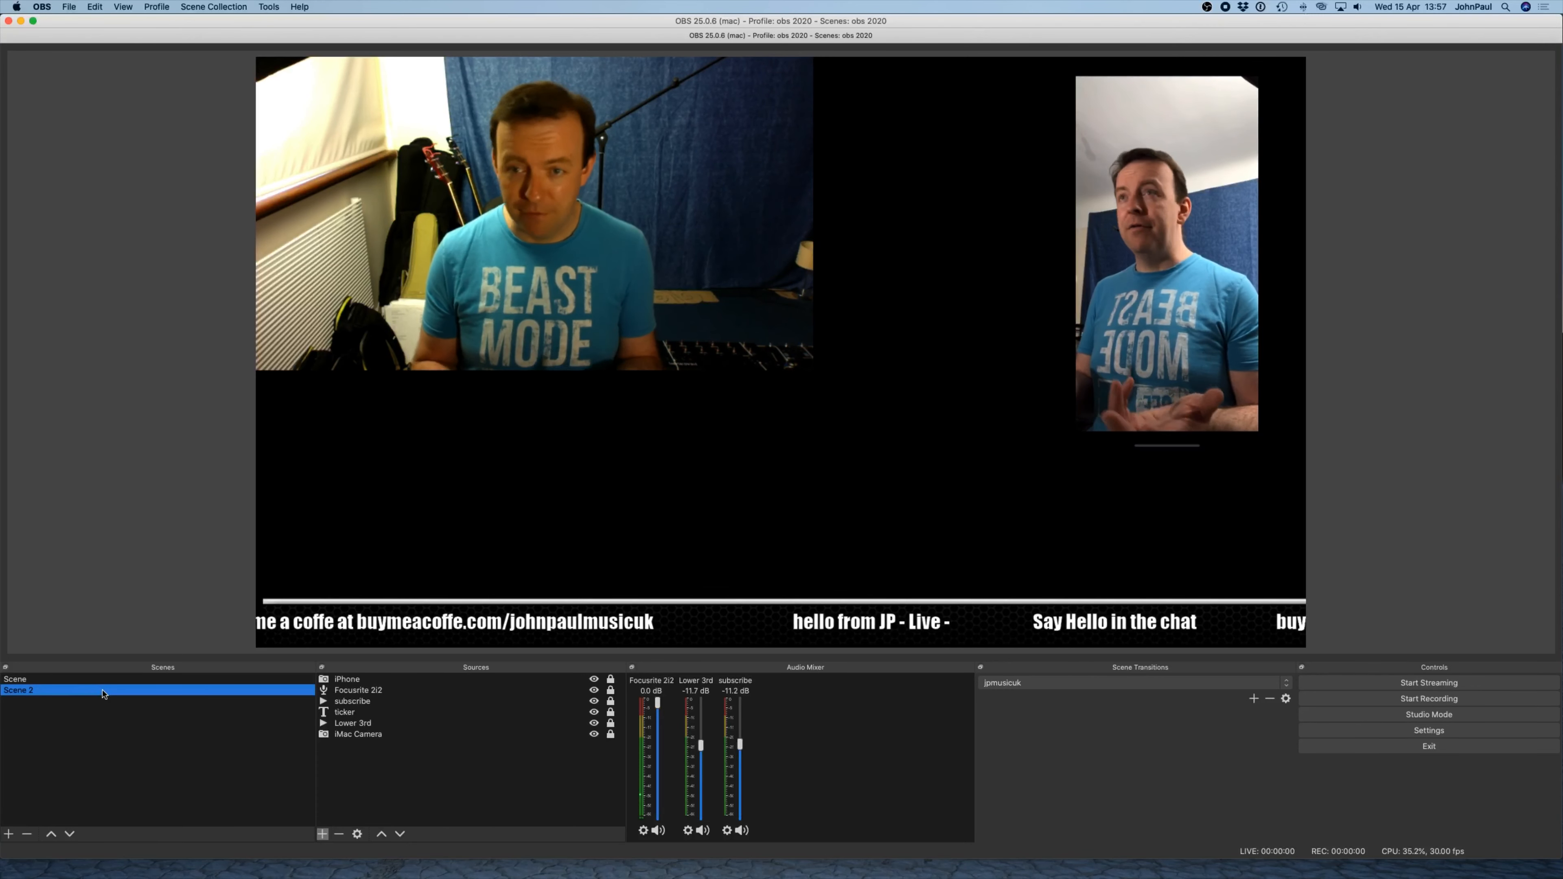
left_click(87, 680)
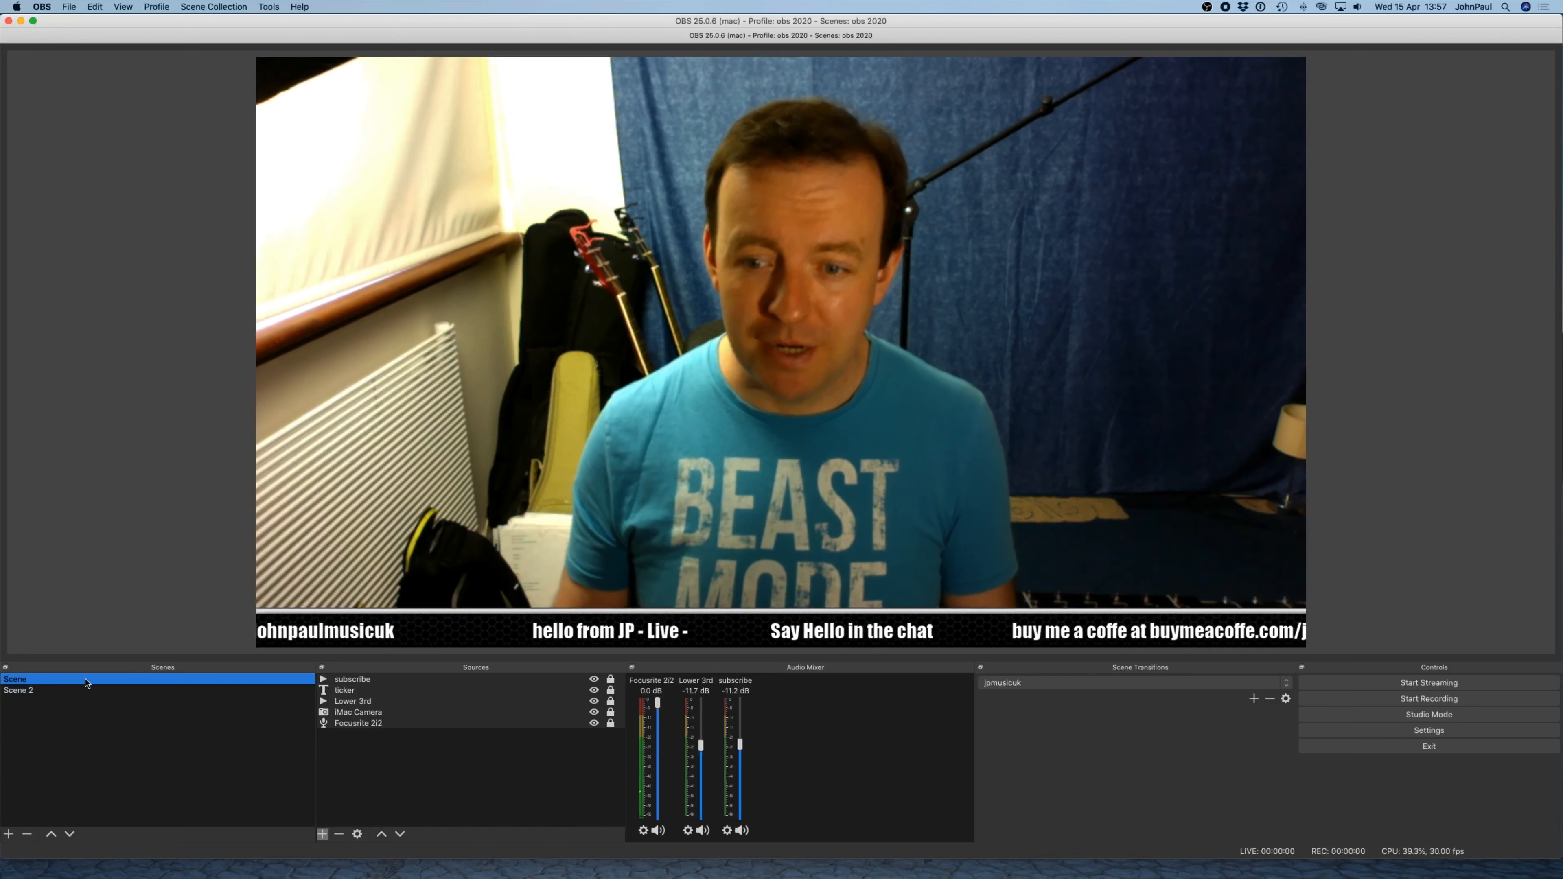
left_click(1145, 682)
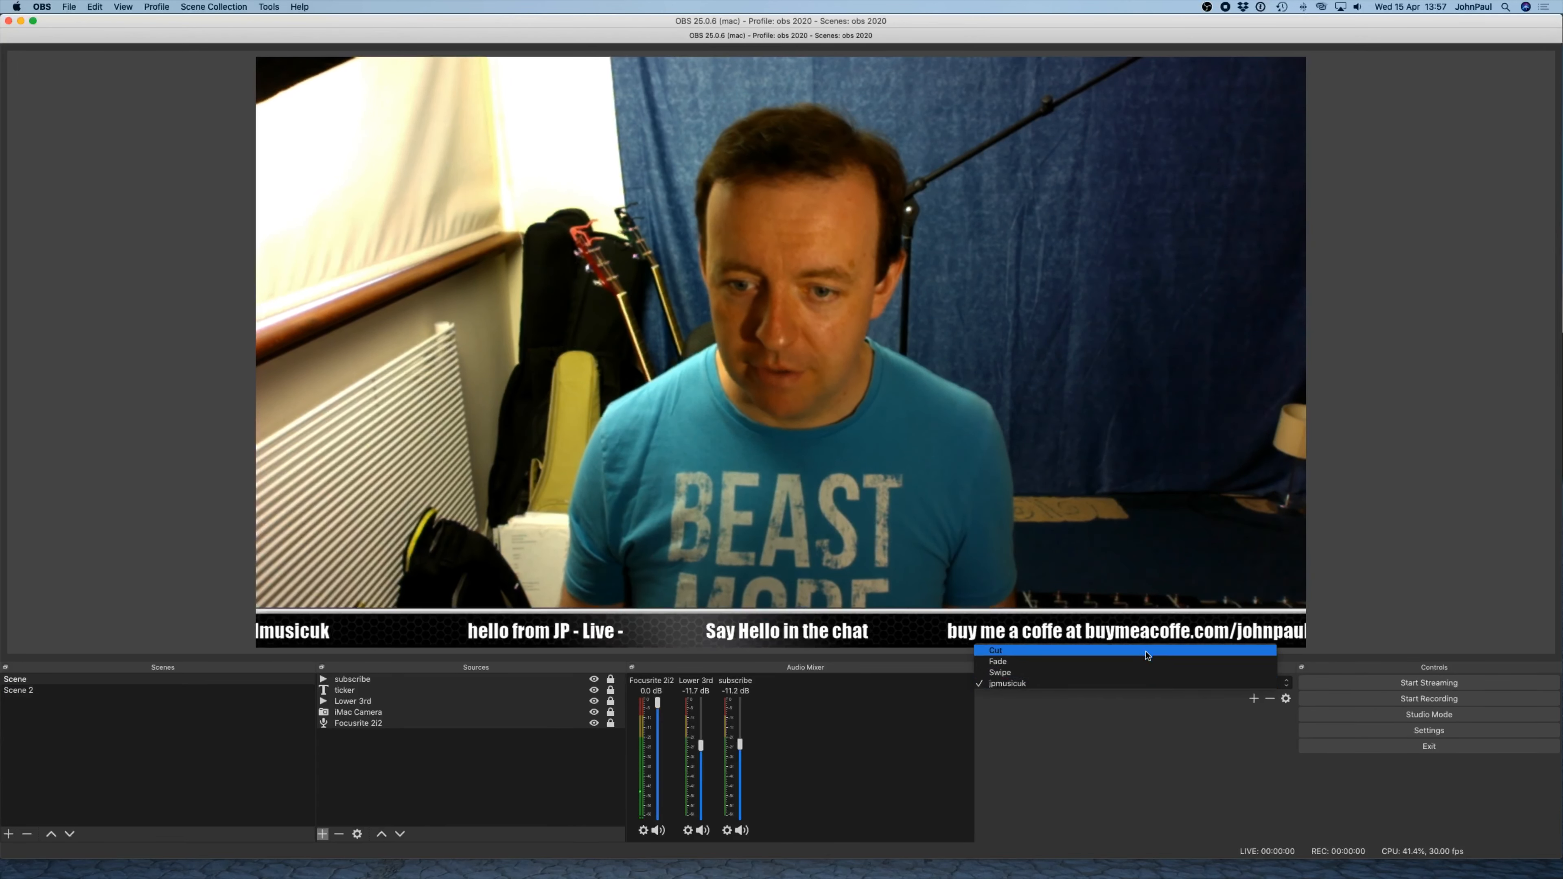
left_click(1114, 683)
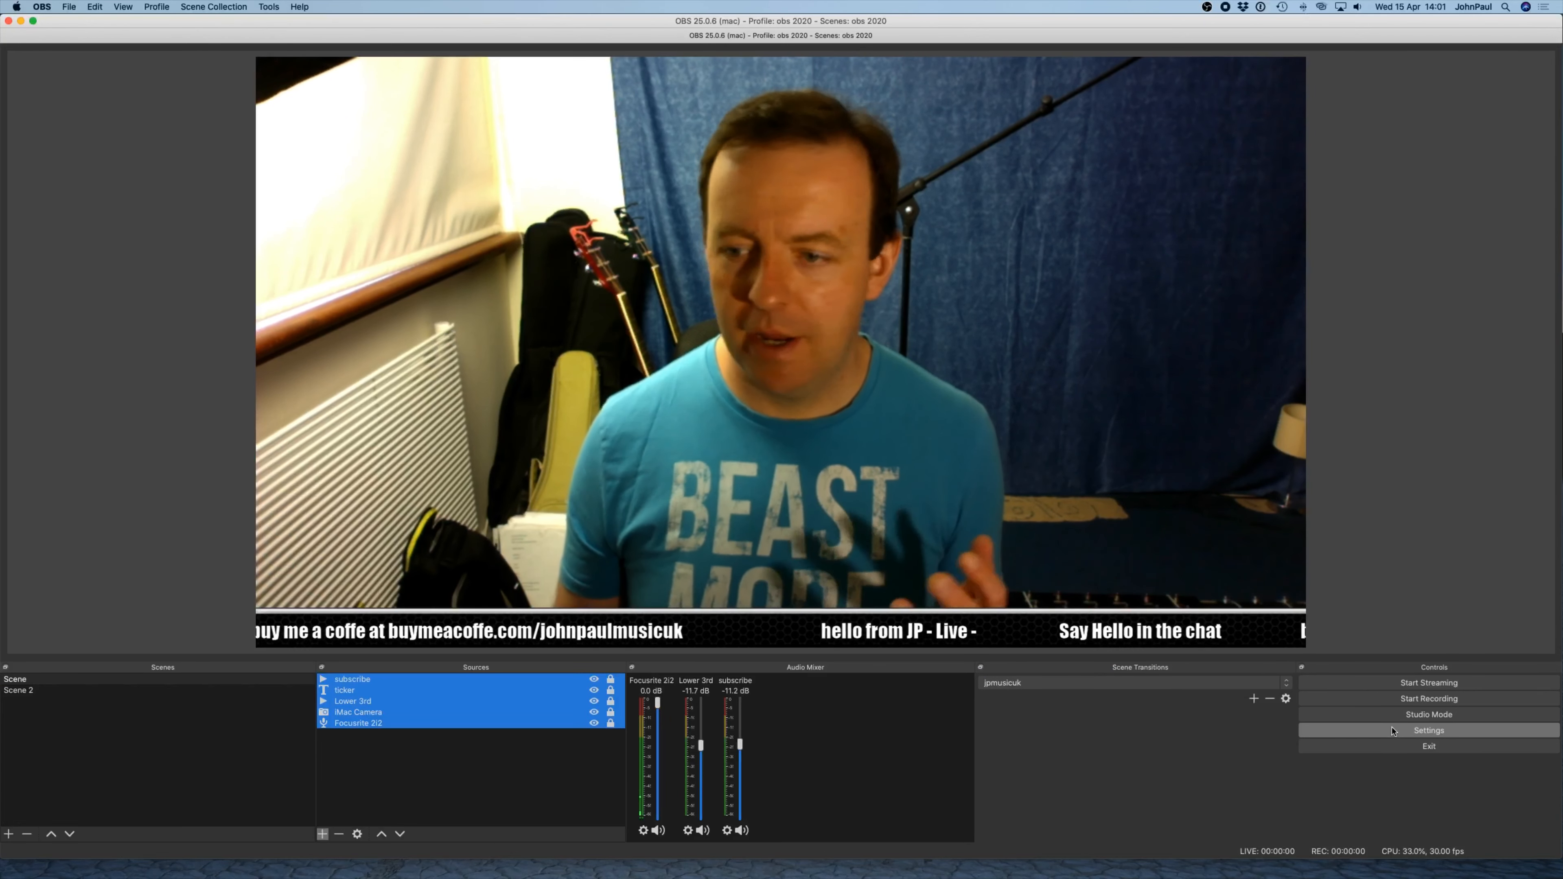
- Choose YouTube / YouTube Gaming as the streaming service in the stream settings, and discard the change
left_click(1393, 731)
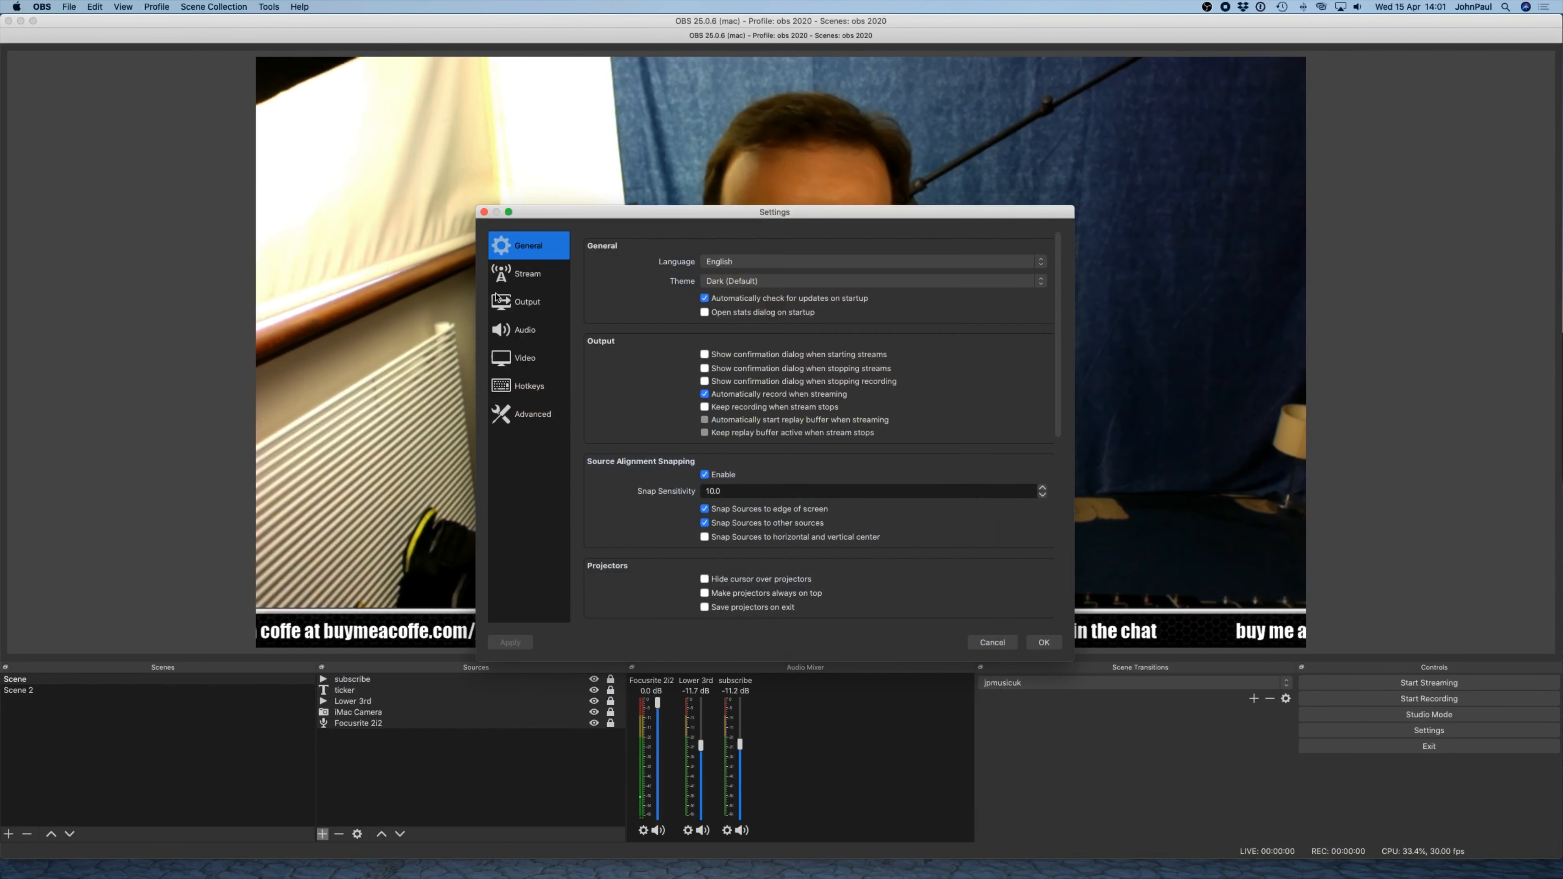
left_click(519, 277)
left_click(831, 253)
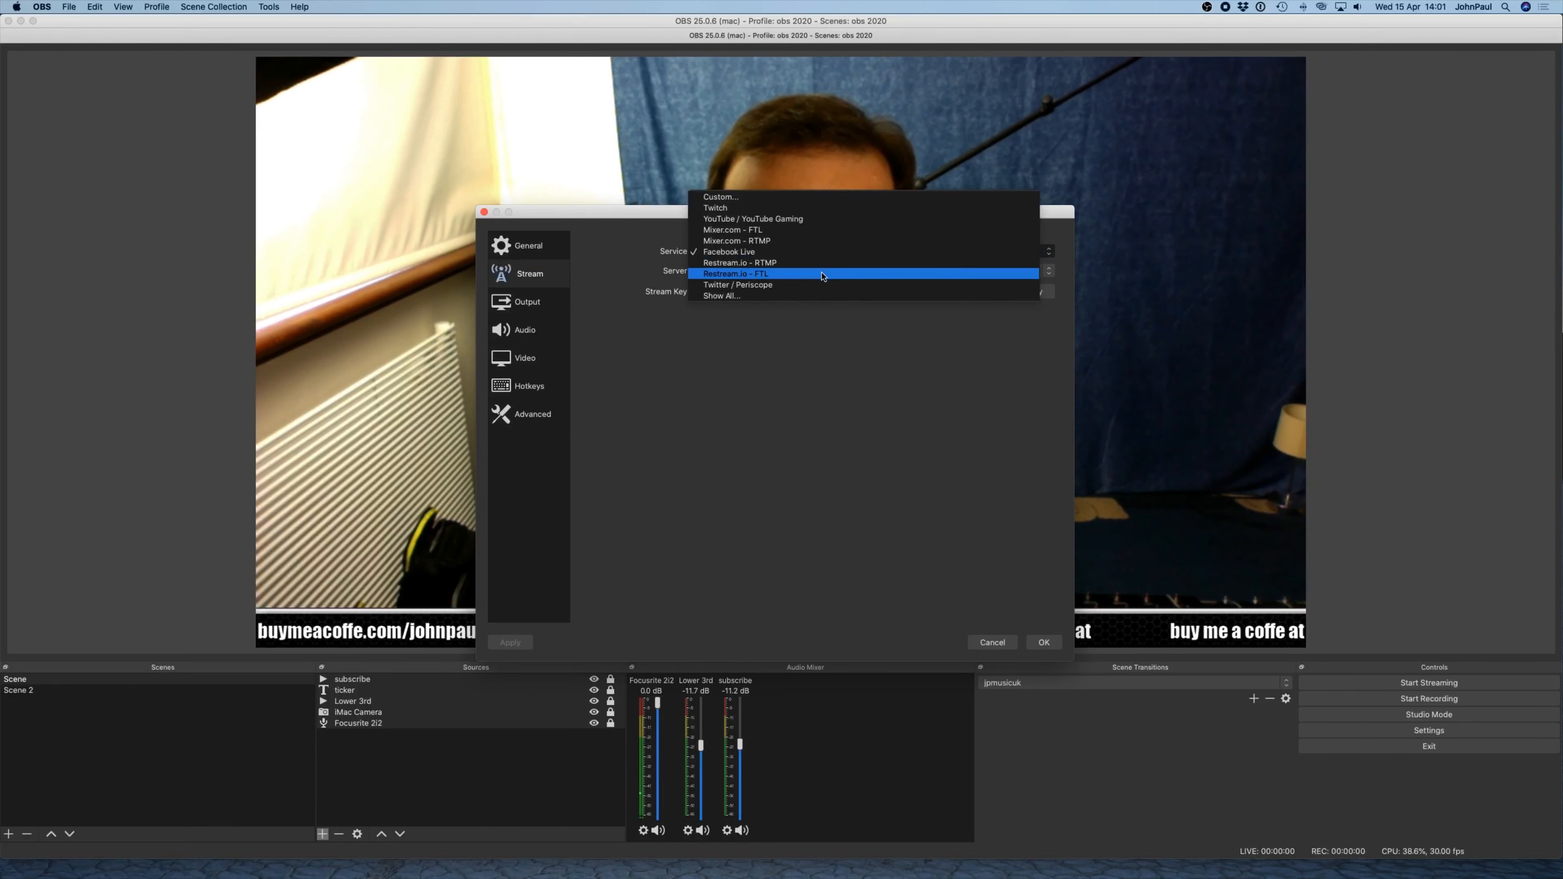
left_click(818, 220)
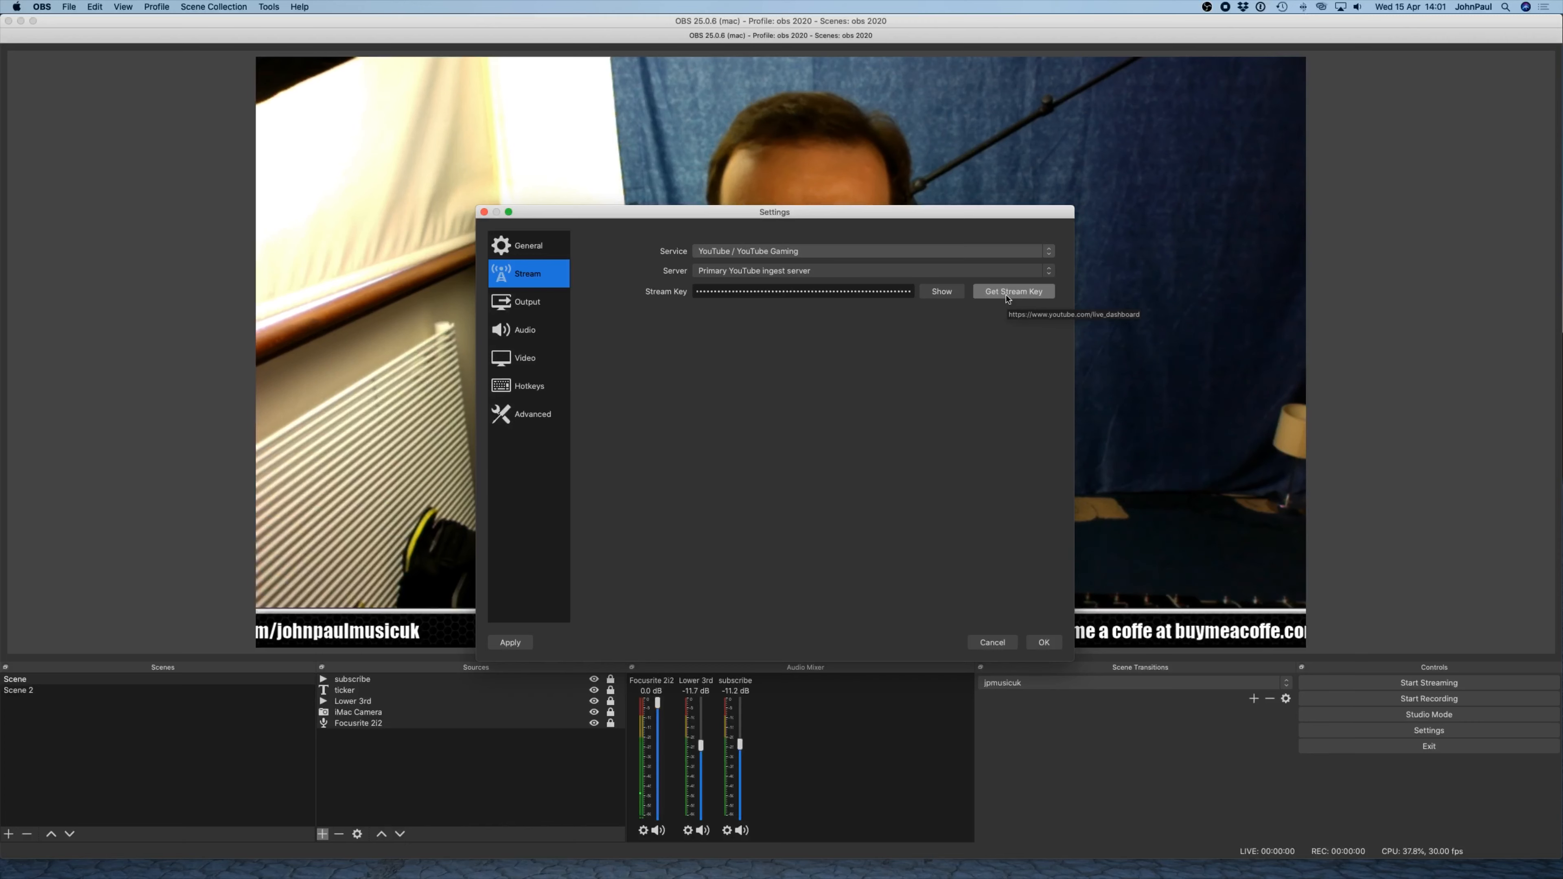
left_click_drag(962, 216, 950, 375)
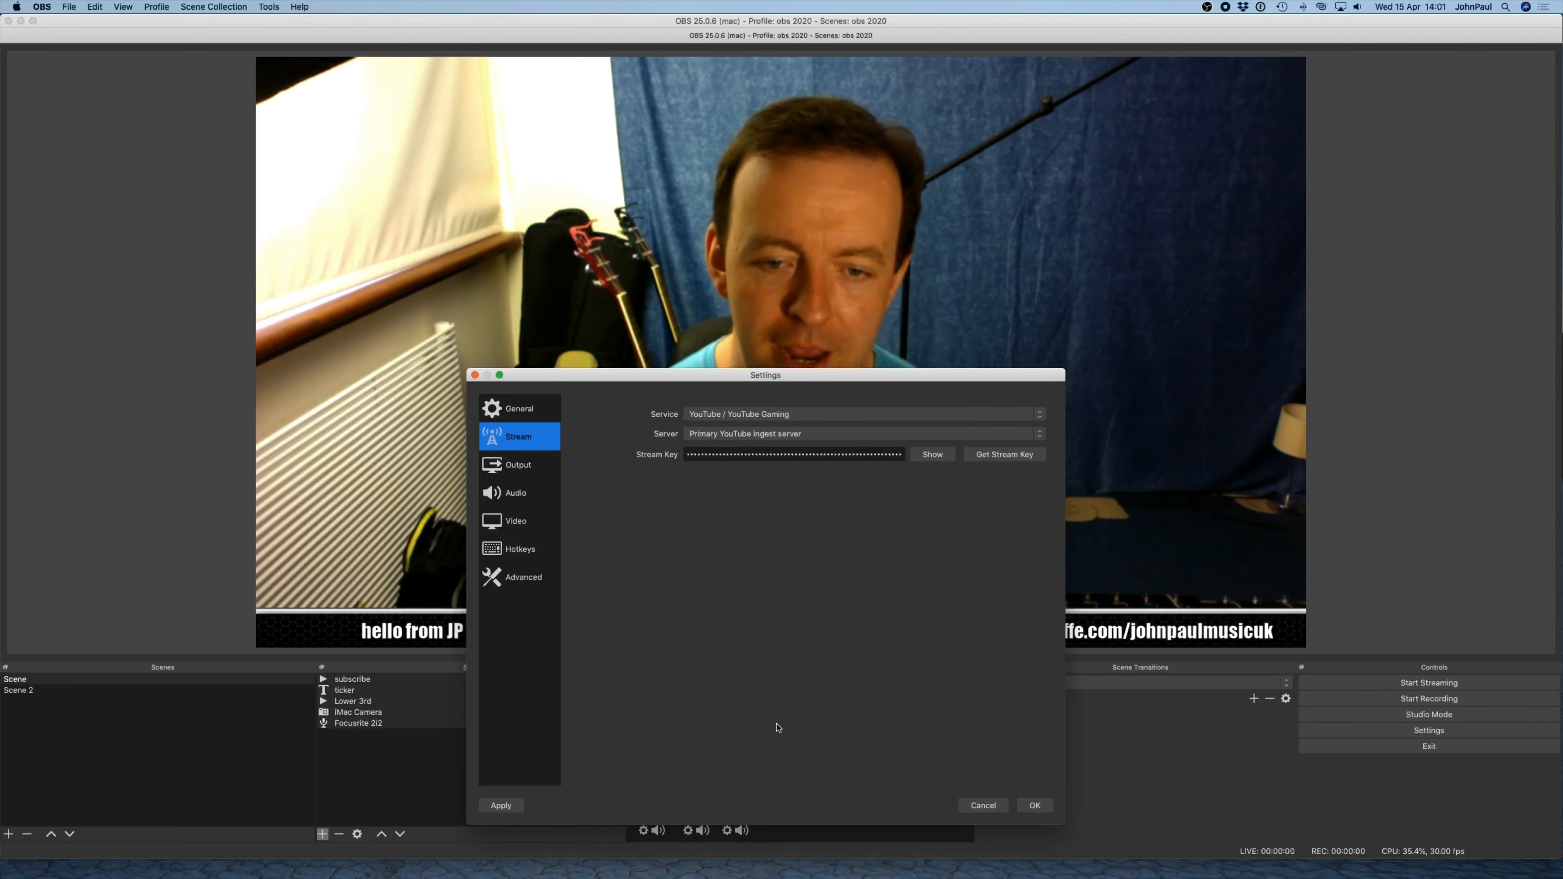
left_click(983, 805)
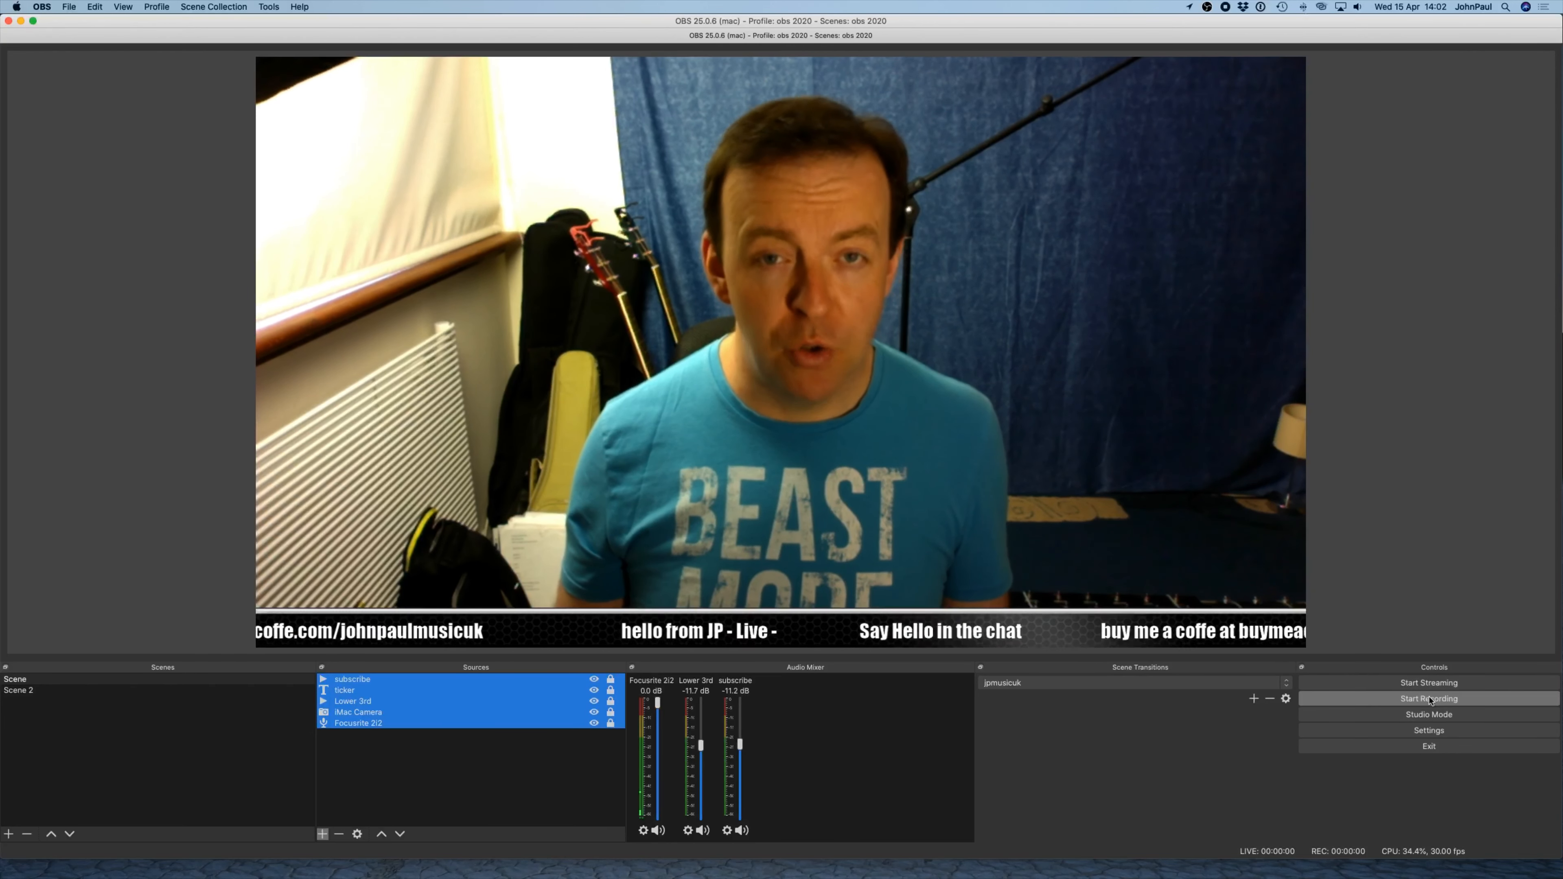
- Set the streaming audio bitrate to 192 in the output settings
left_click(1429, 730)
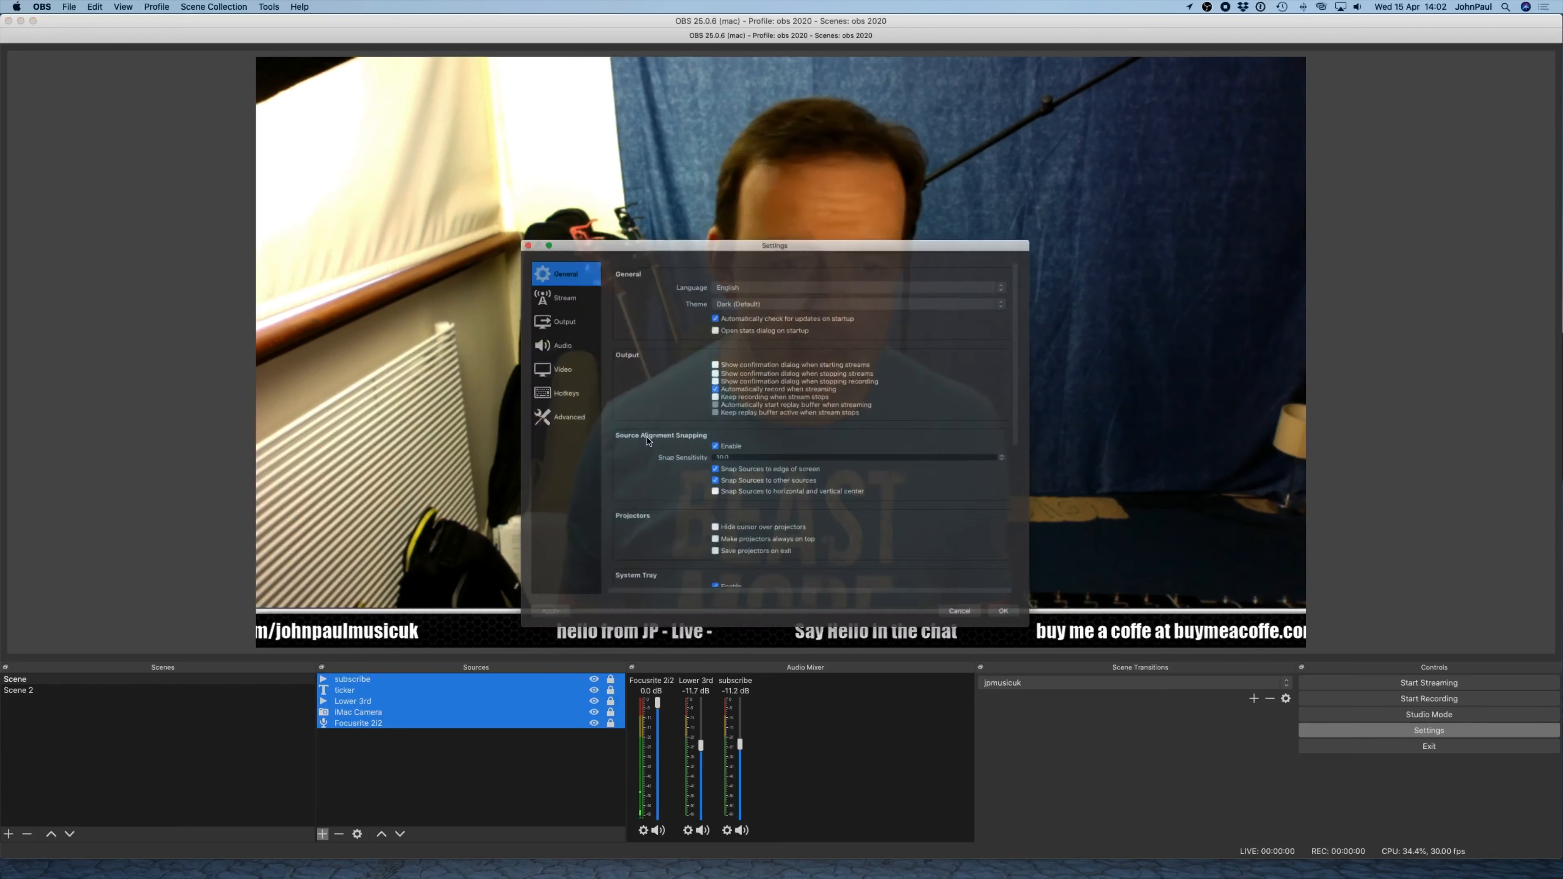
left_click(565, 321)
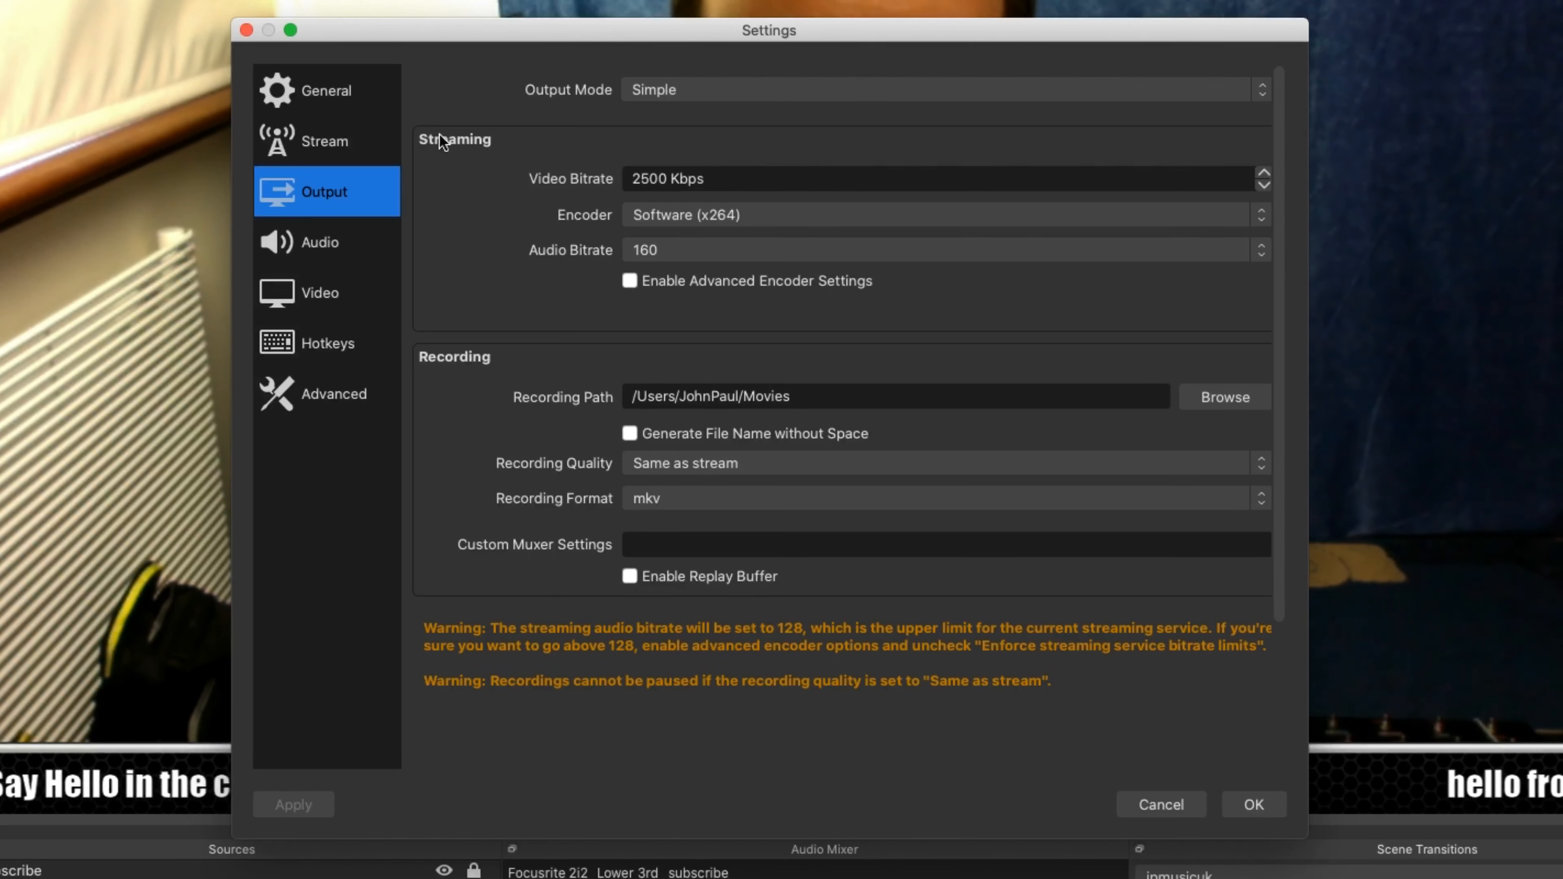
left_click(748, 262)
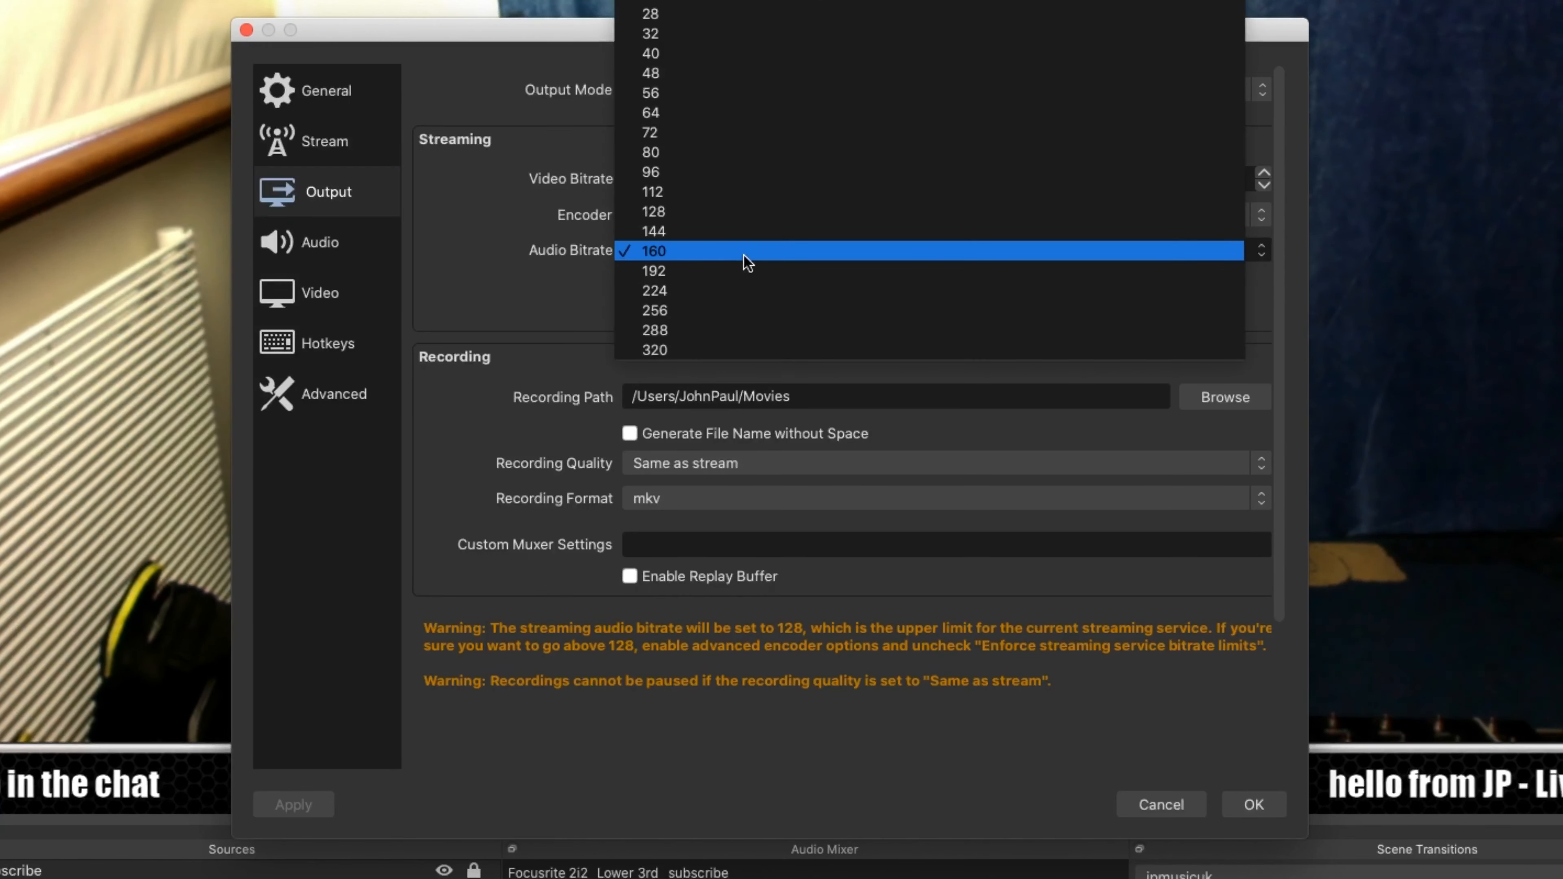
left_click(741, 271)
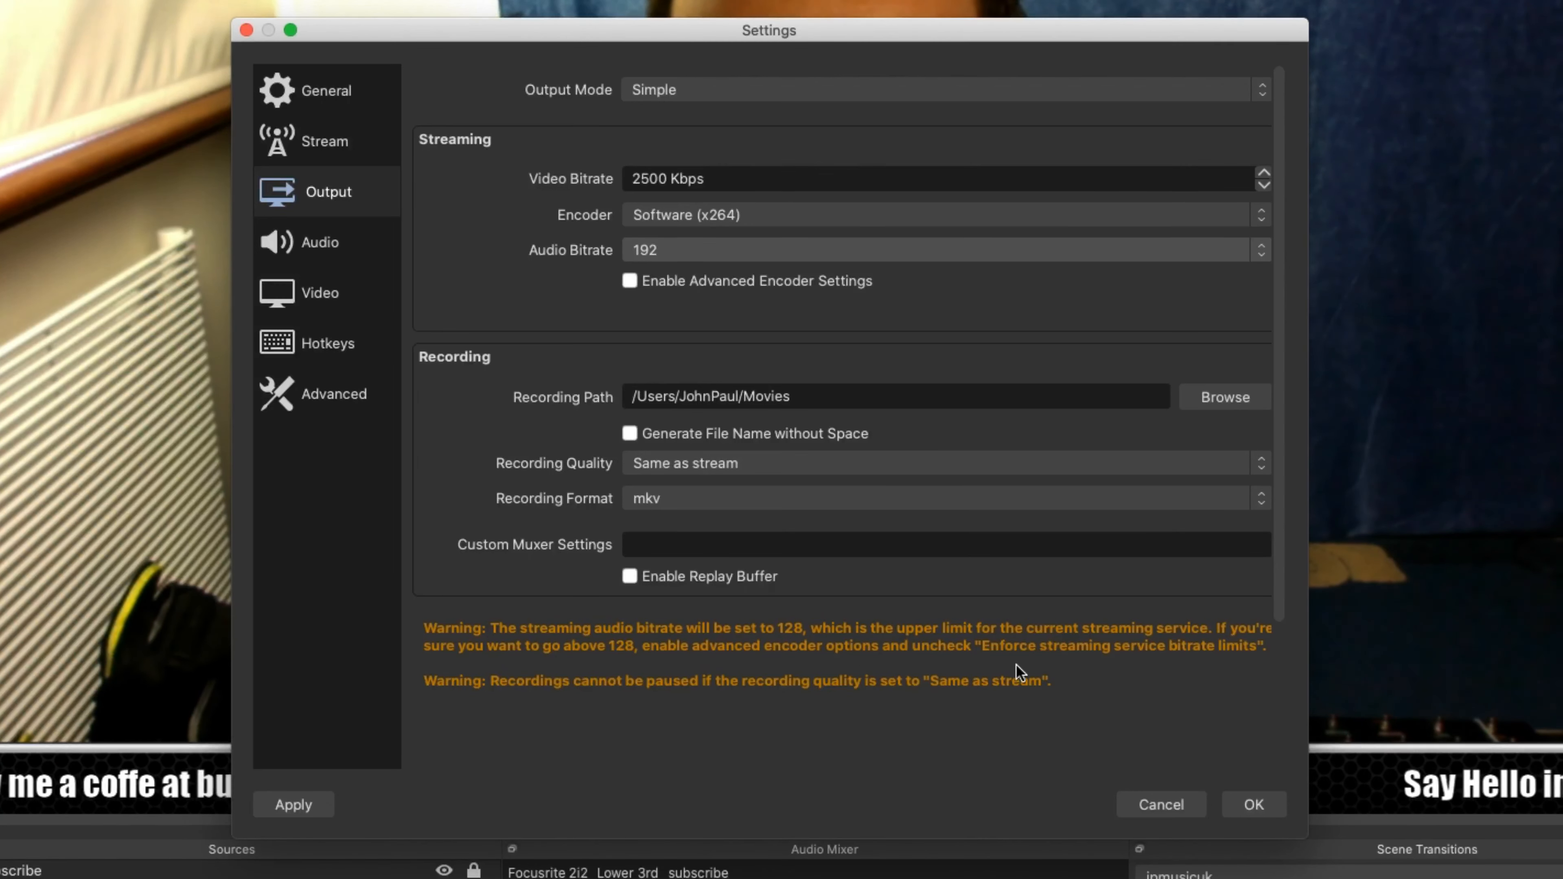
- Review the recording formats, keep mkv, and close the settings with the changes saved
left_click_drag(790, 19, 794, 180)
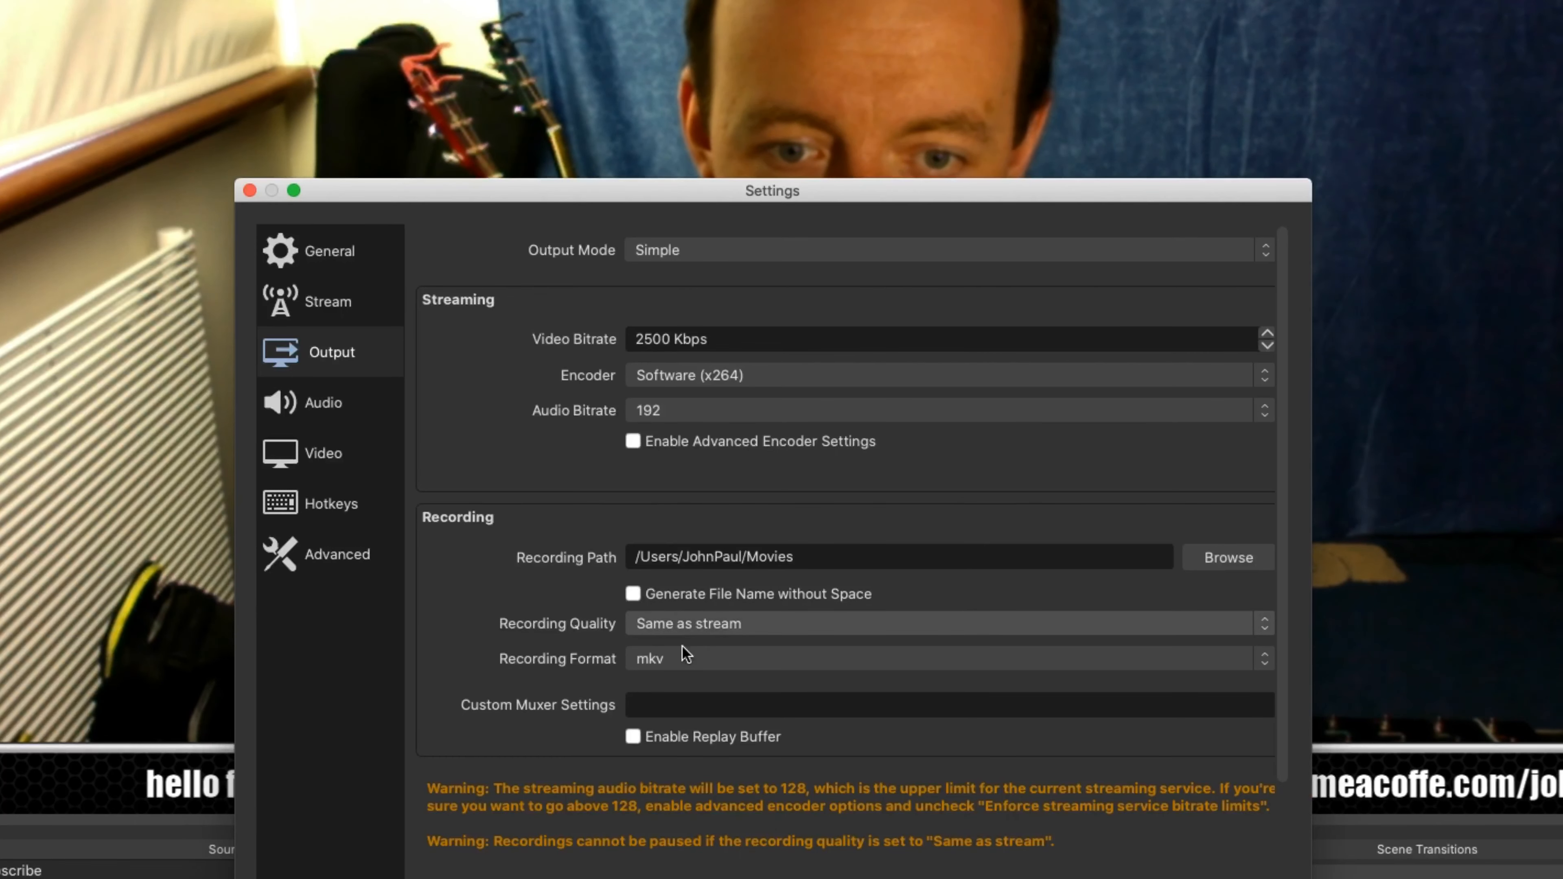
left_click(674, 660)
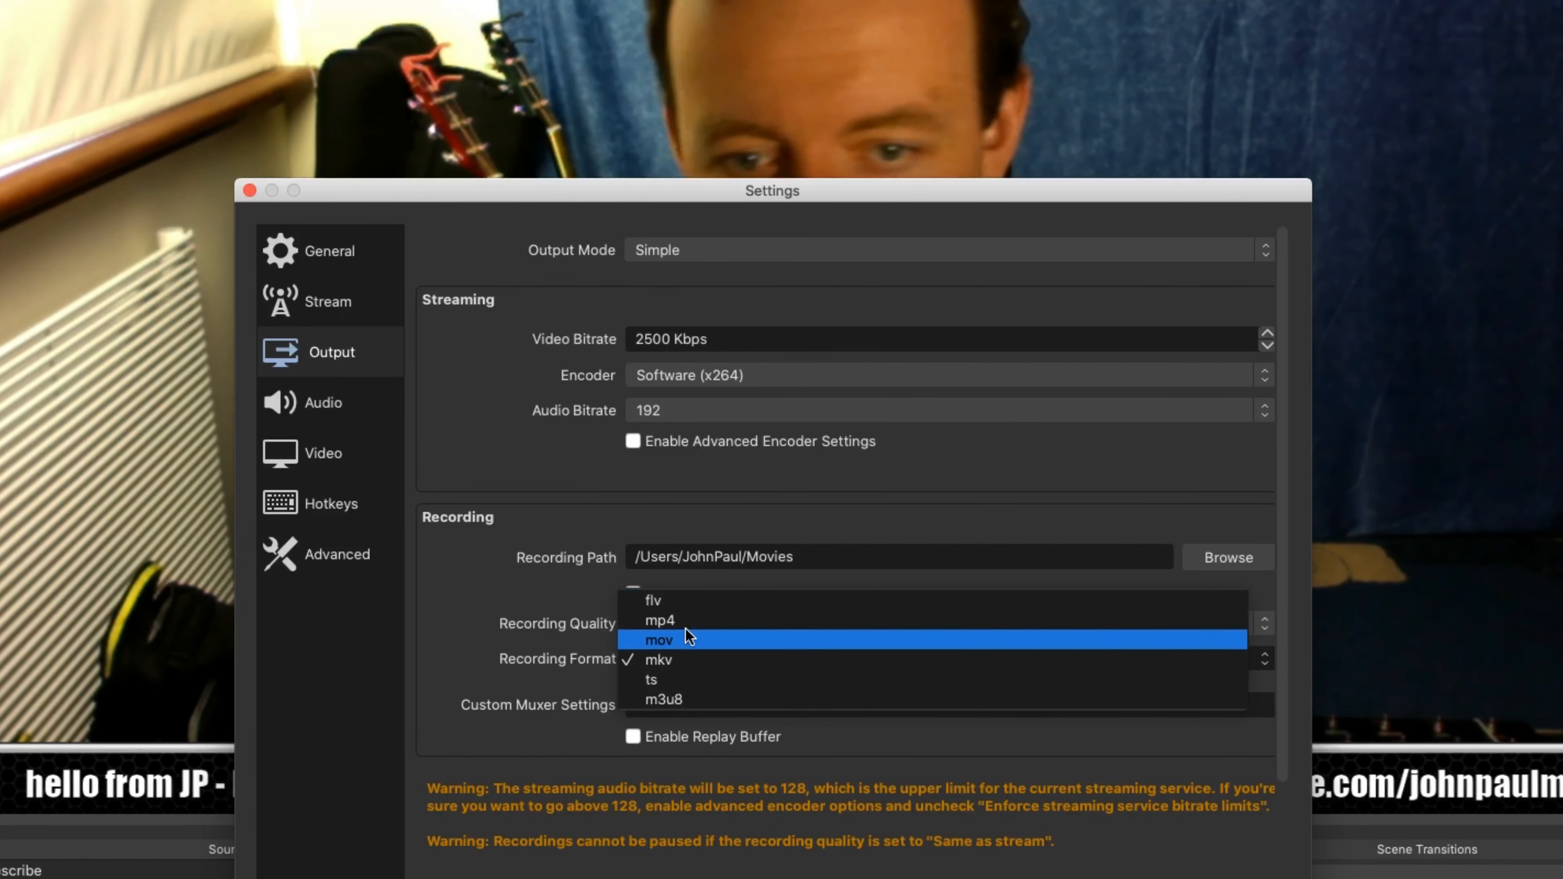
left_click(664, 661)
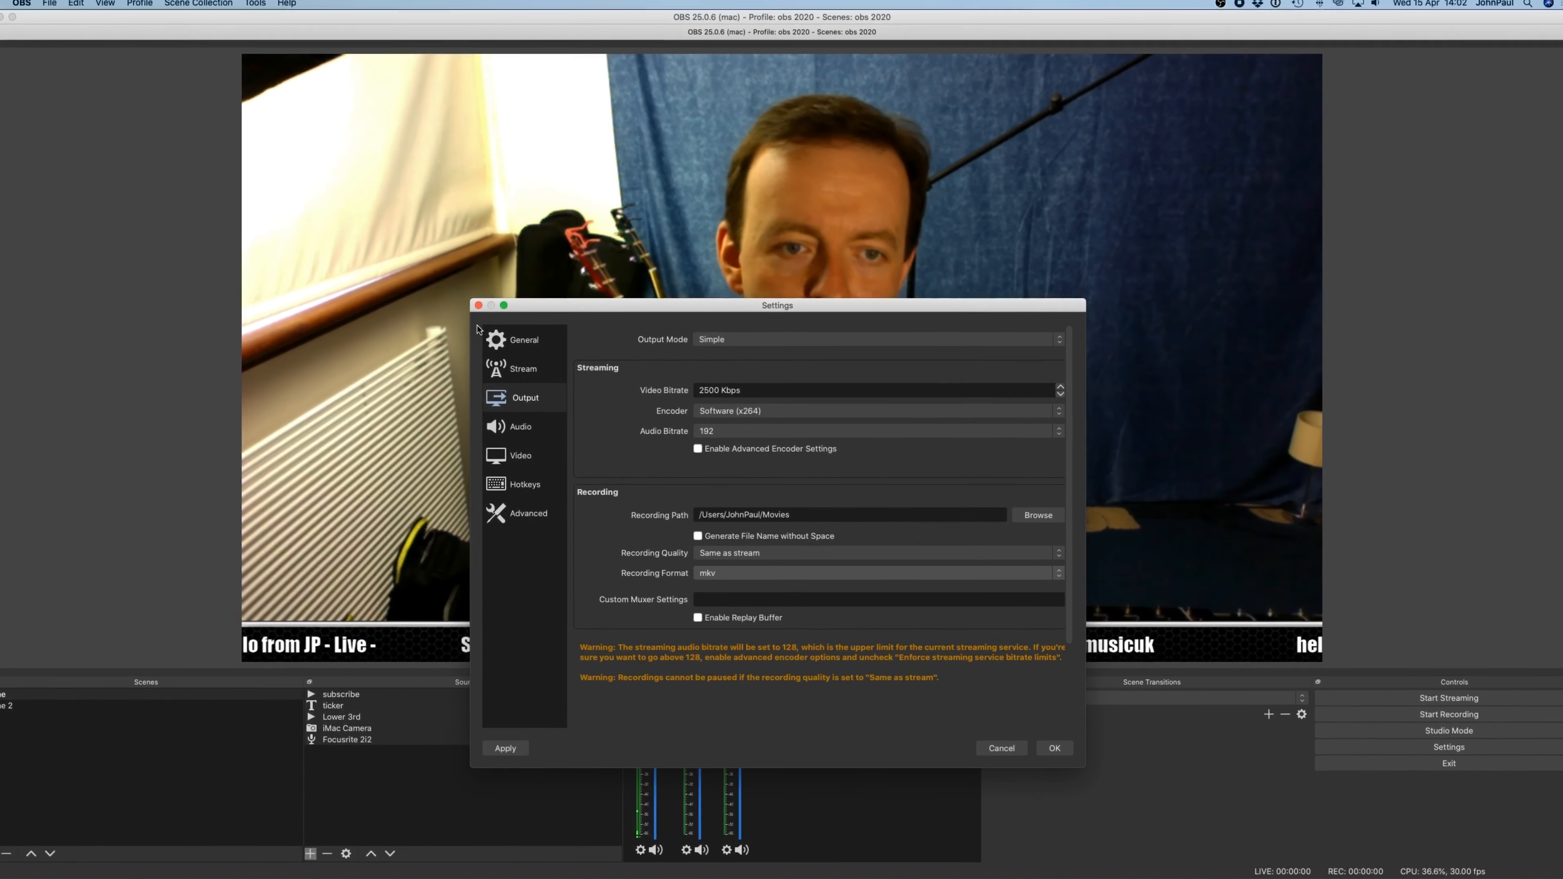
left_click(475, 309)
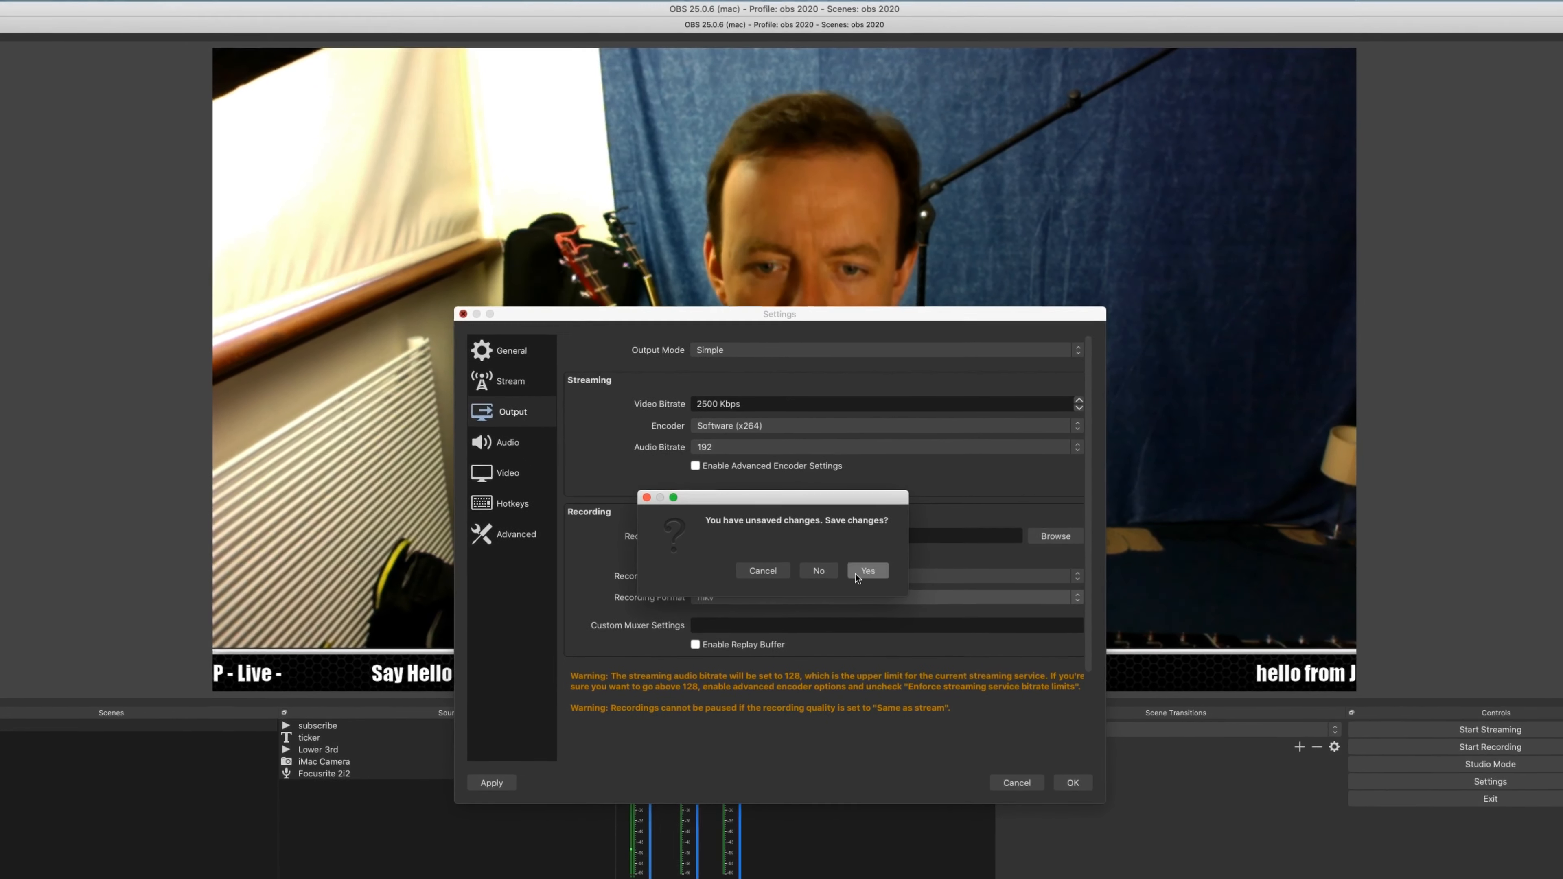
left_click(866, 560)
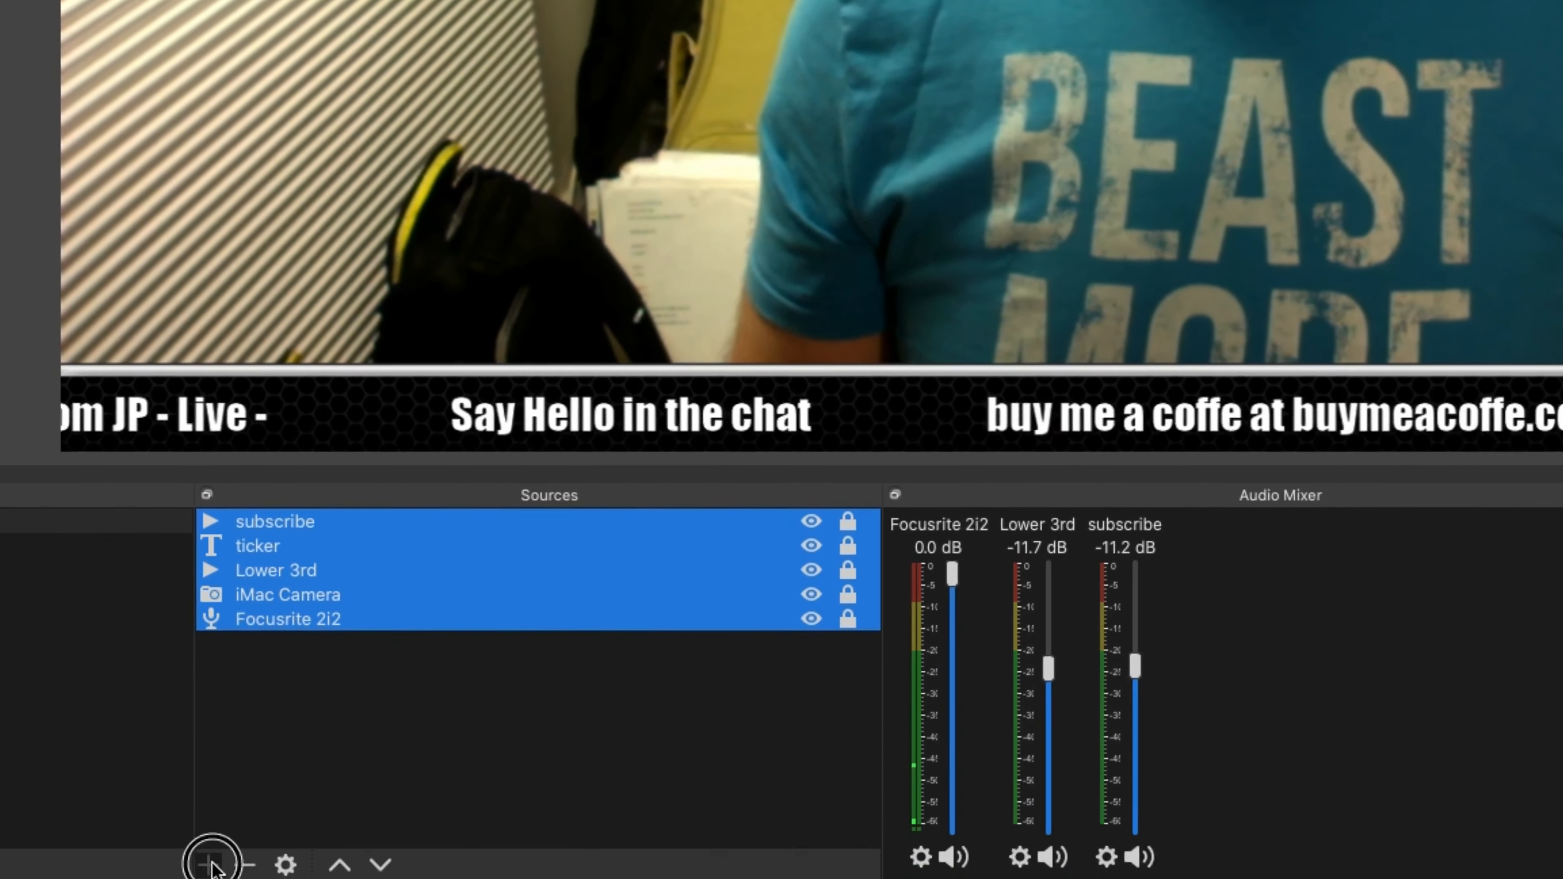
- Review the available source types and hide the subscribe source in the first scene
left_click(212, 853)
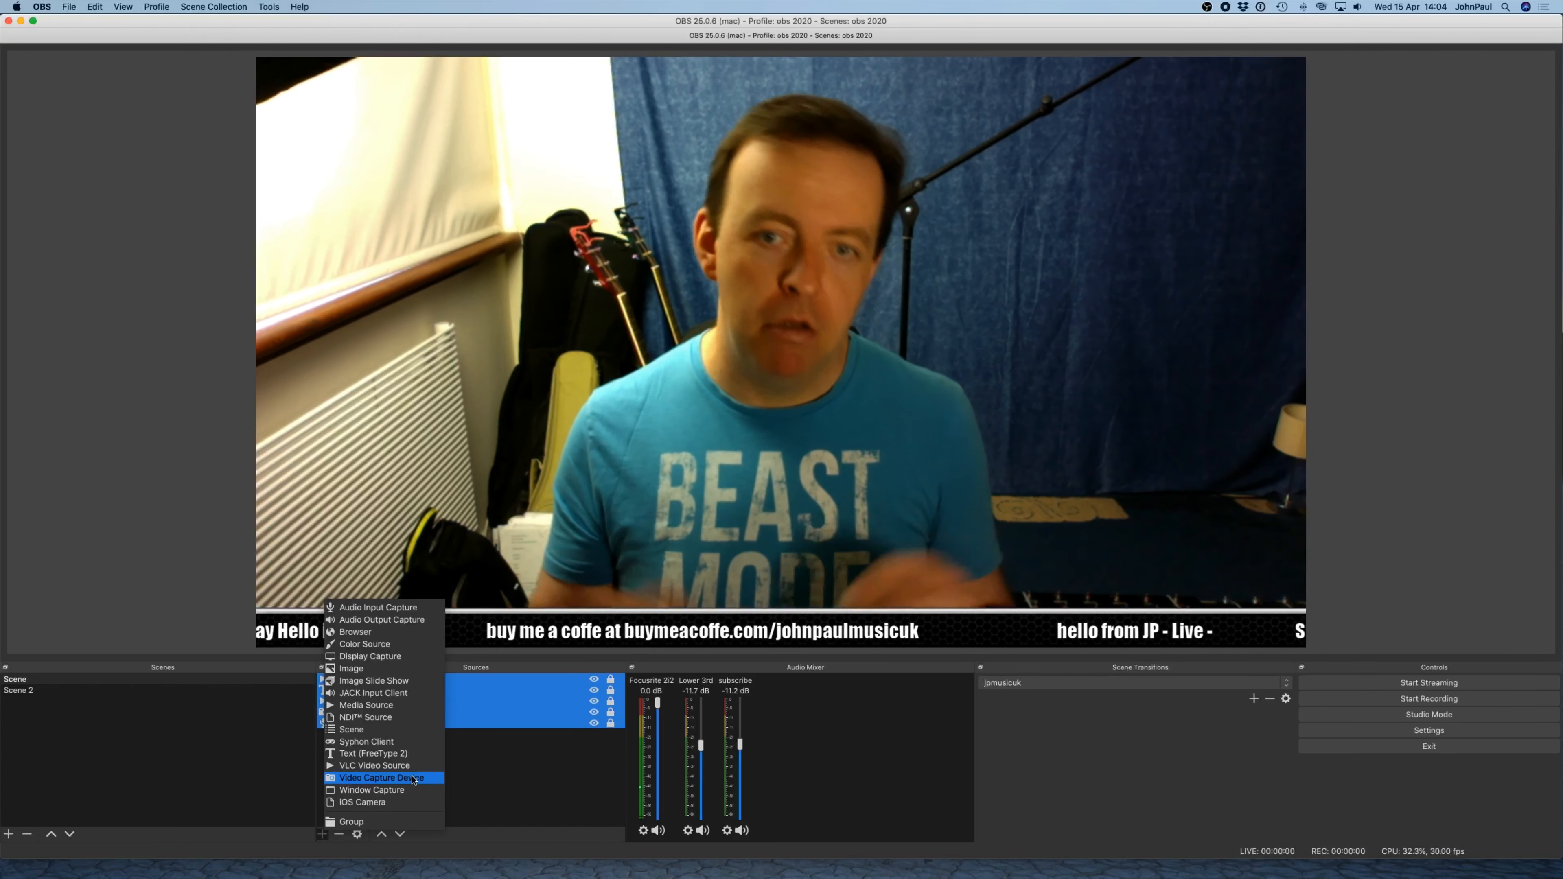
left_click(593, 679)
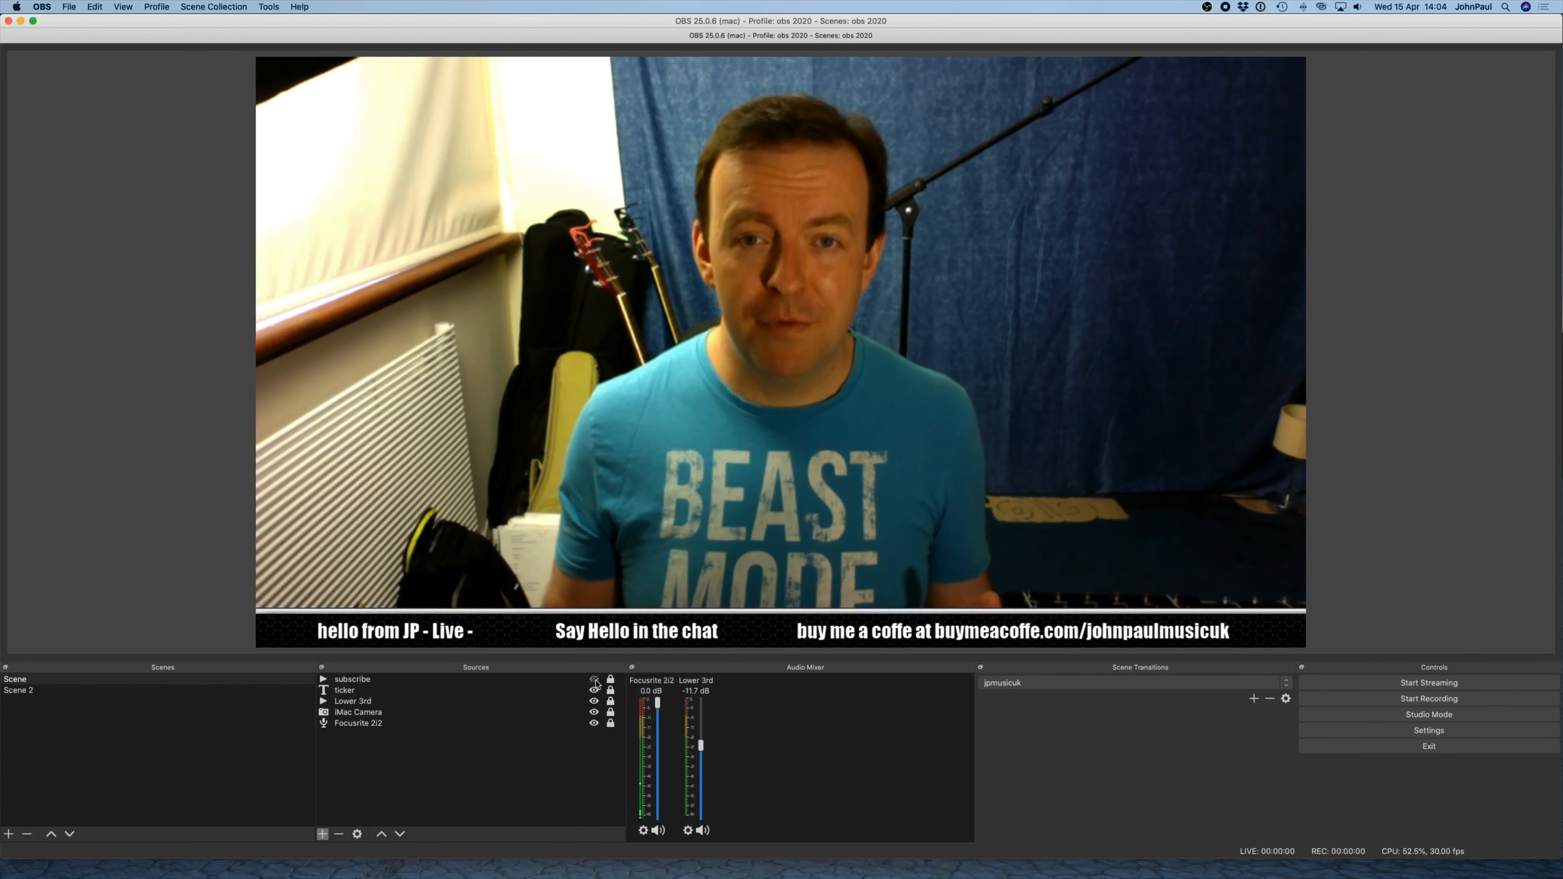